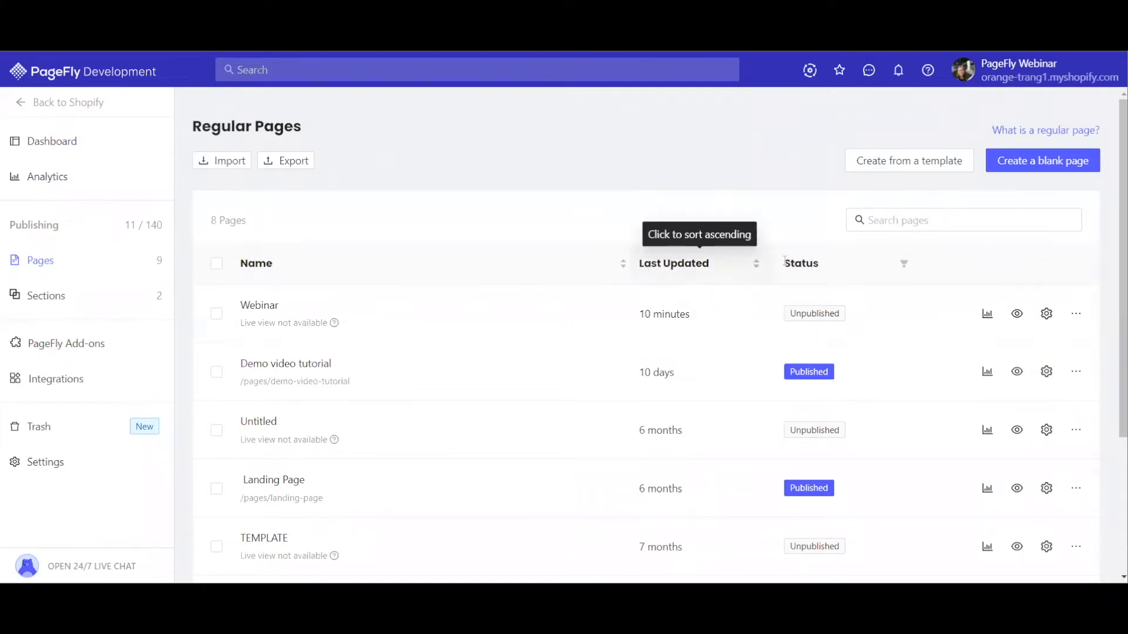
Step: Start creating a regular page from a template and take a brief look at the PageFly website before returning to the template gallery
click(903, 161)
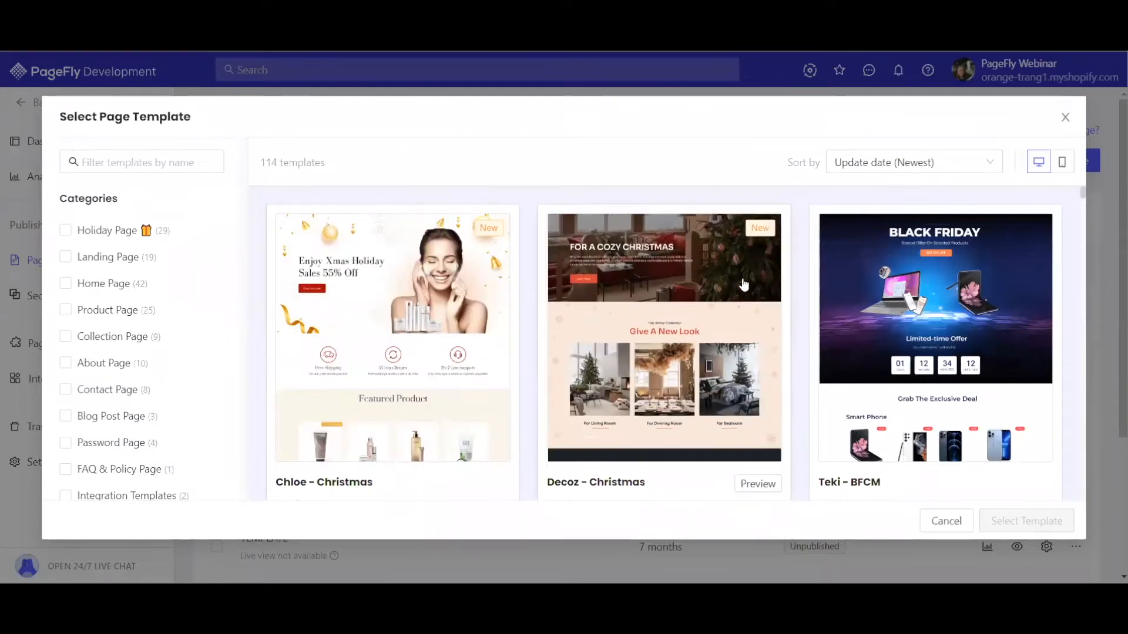
mouse_move(199, 595)
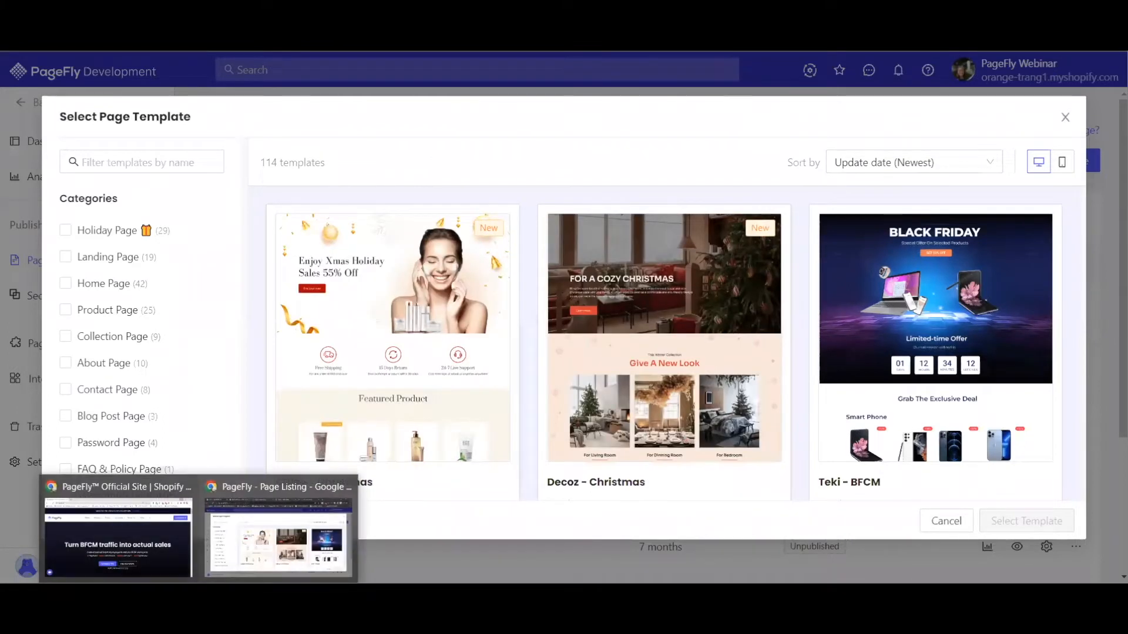
click(169, 541)
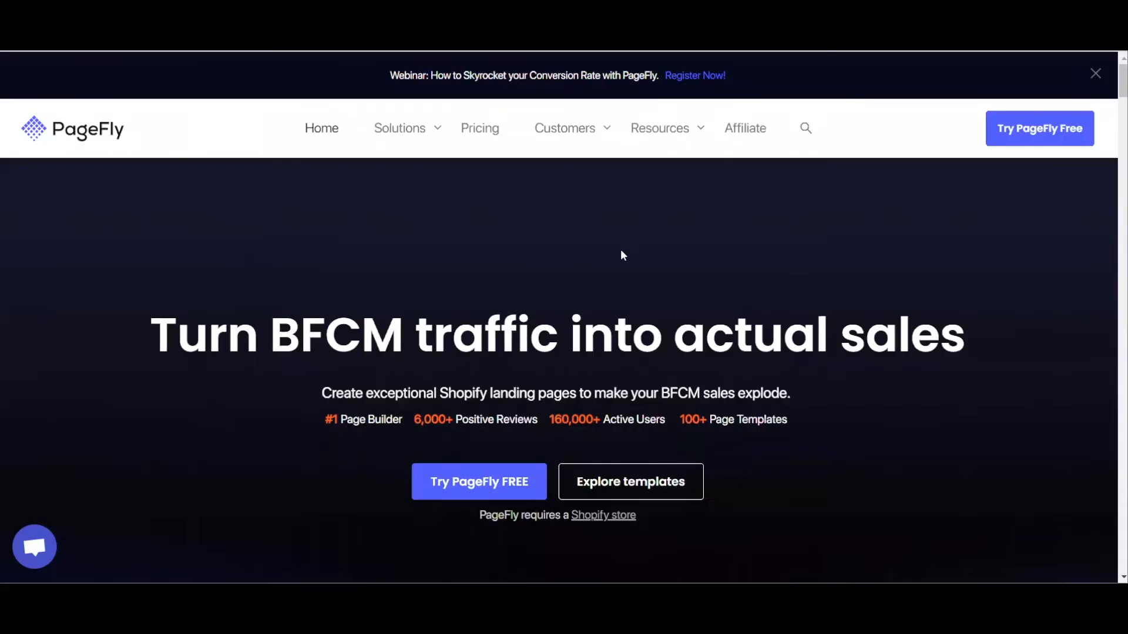
mouse_move(199, 594)
click(280, 539)
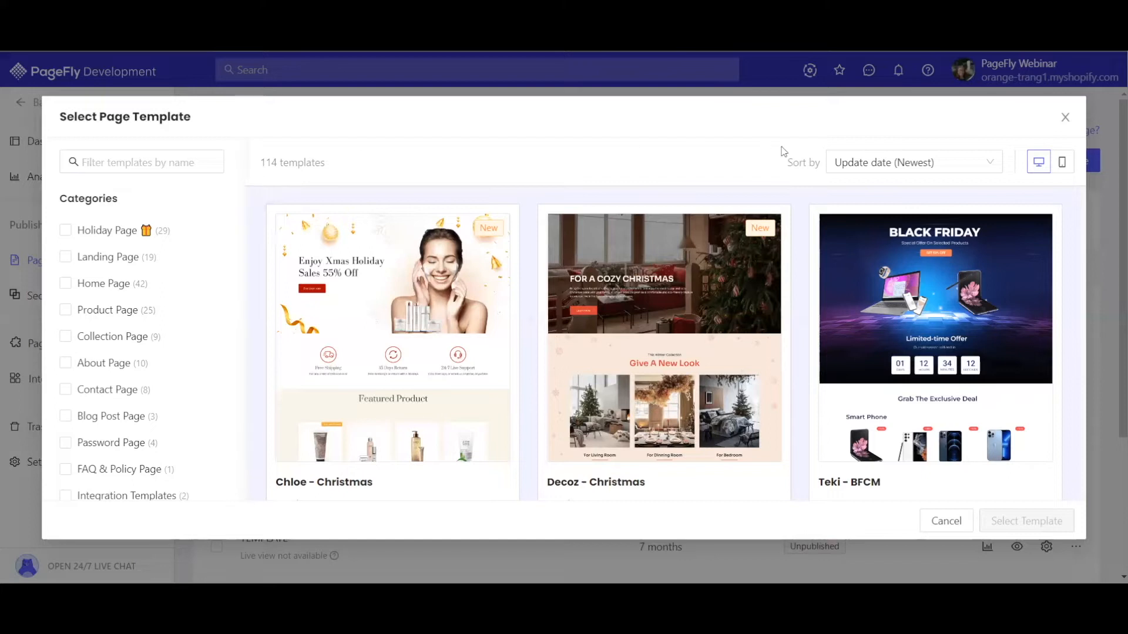
Step: Check the template gallery's sorting options and preview the Decoz - Christmas template
click(902, 171)
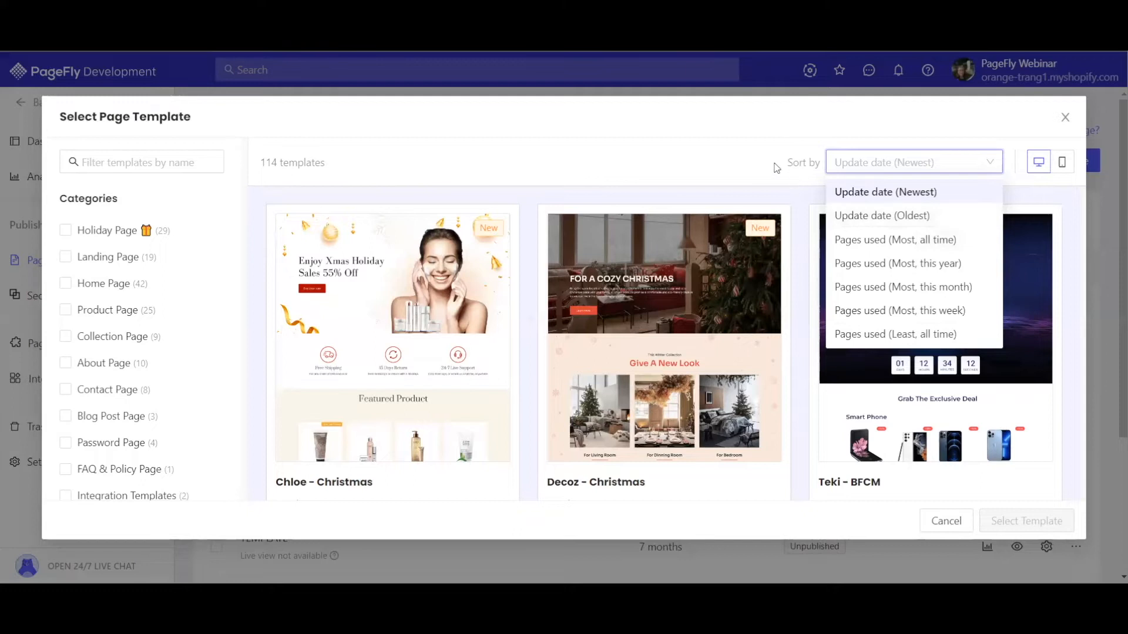
click(674, 362)
scroll(673, 361, down, 2)
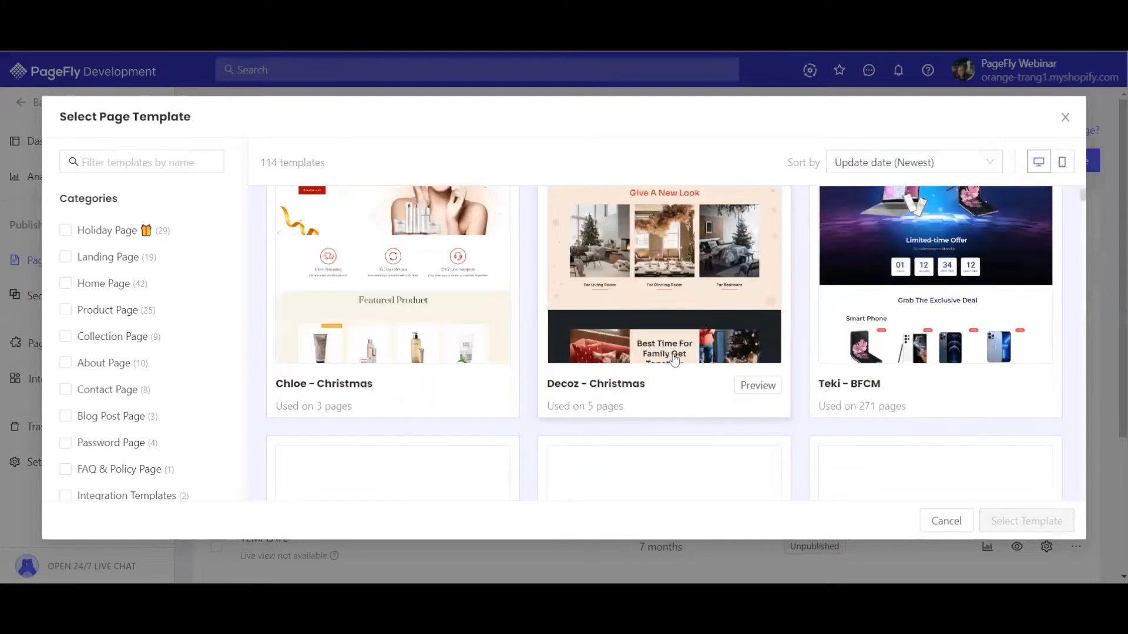
click(764, 388)
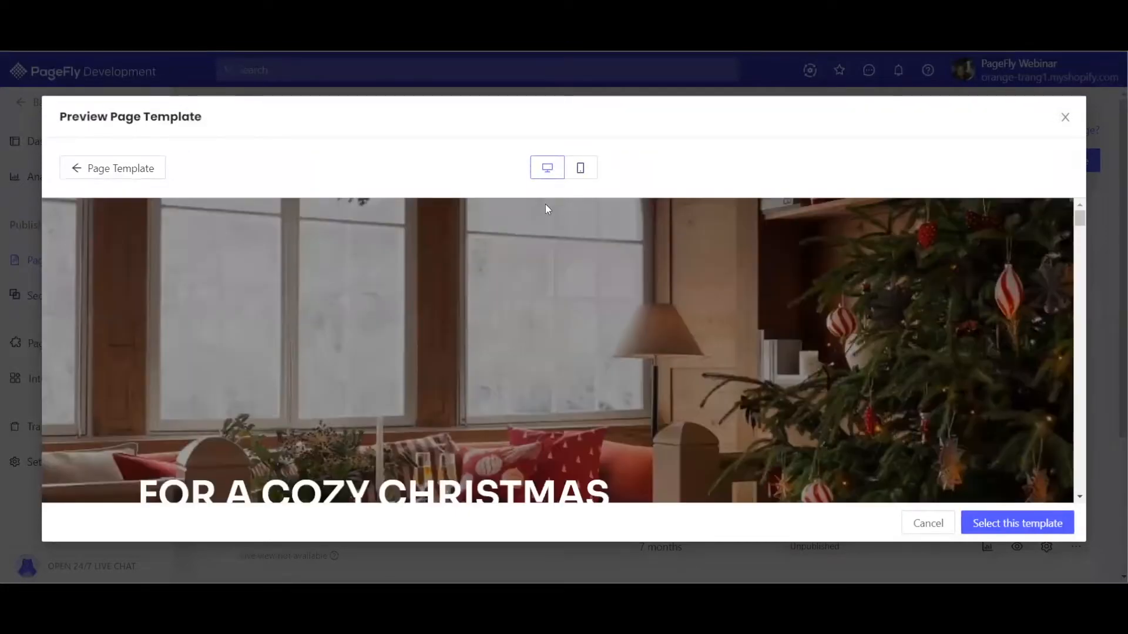
click(1064, 117)
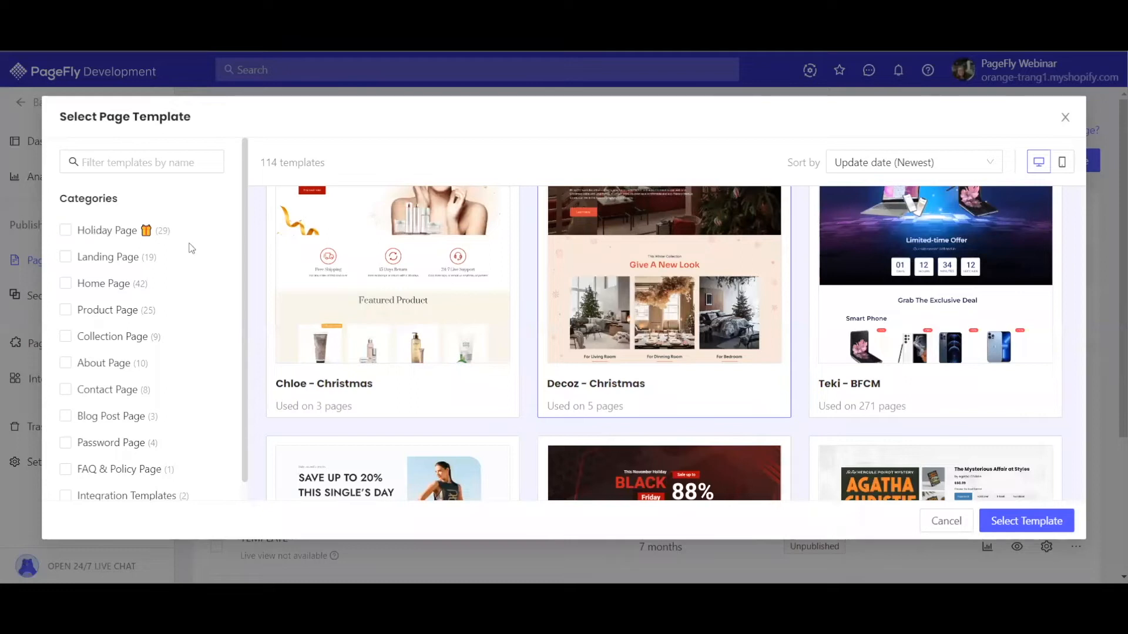
Step: Filter the templates to the Holiday Page category and create the page from the Sparkling - Christmas template
click(82, 236)
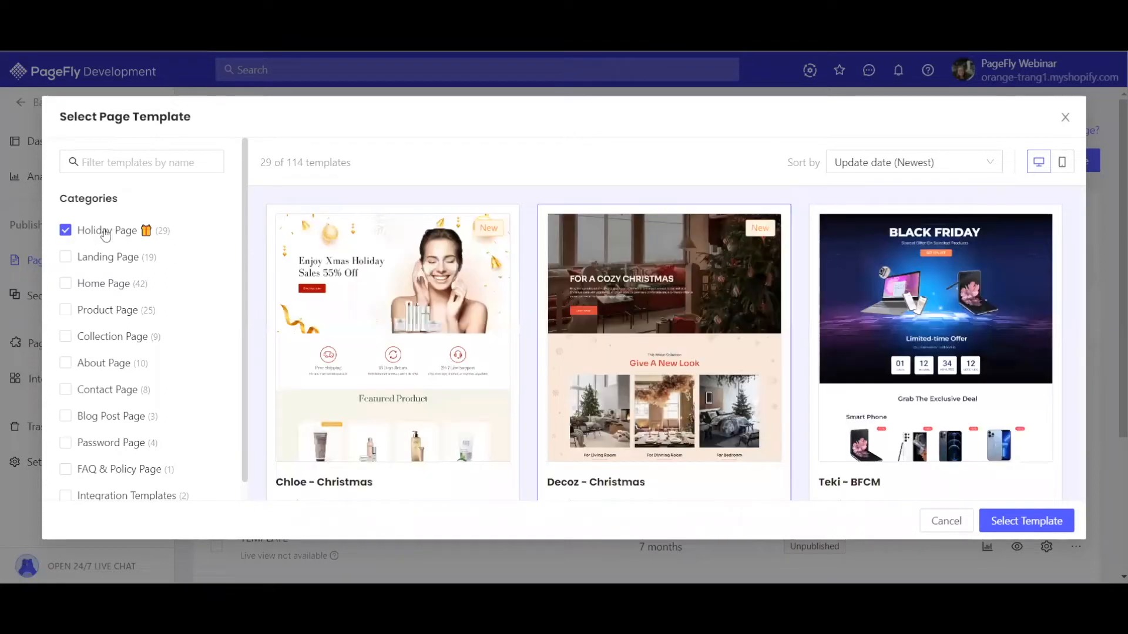
scroll(757, 264, down, 5)
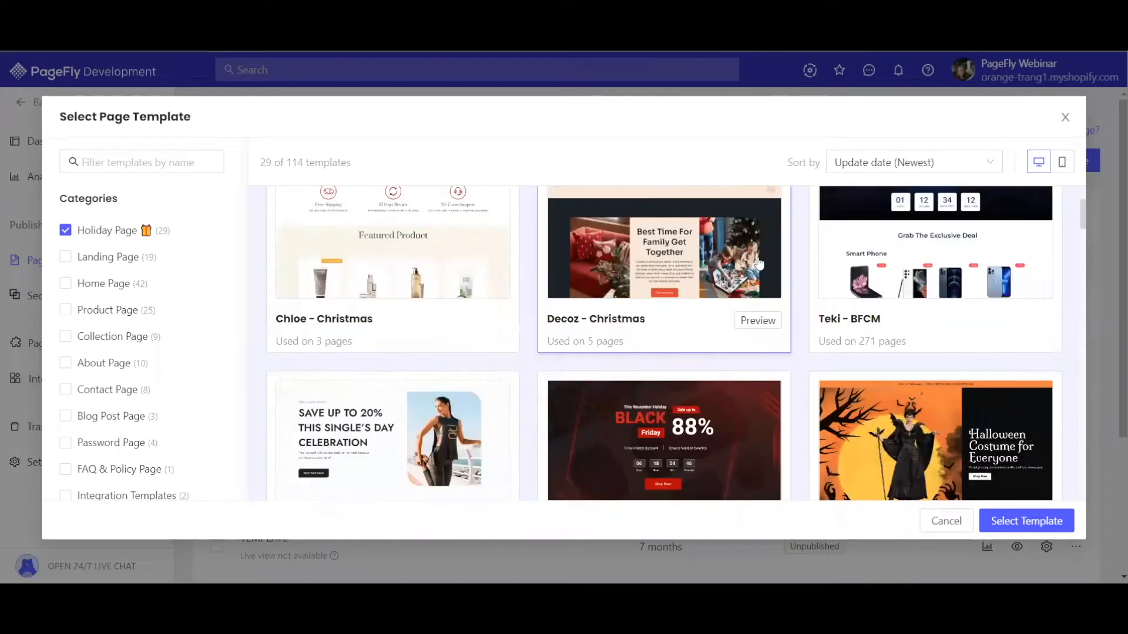
scroll(759, 264, down, 6)
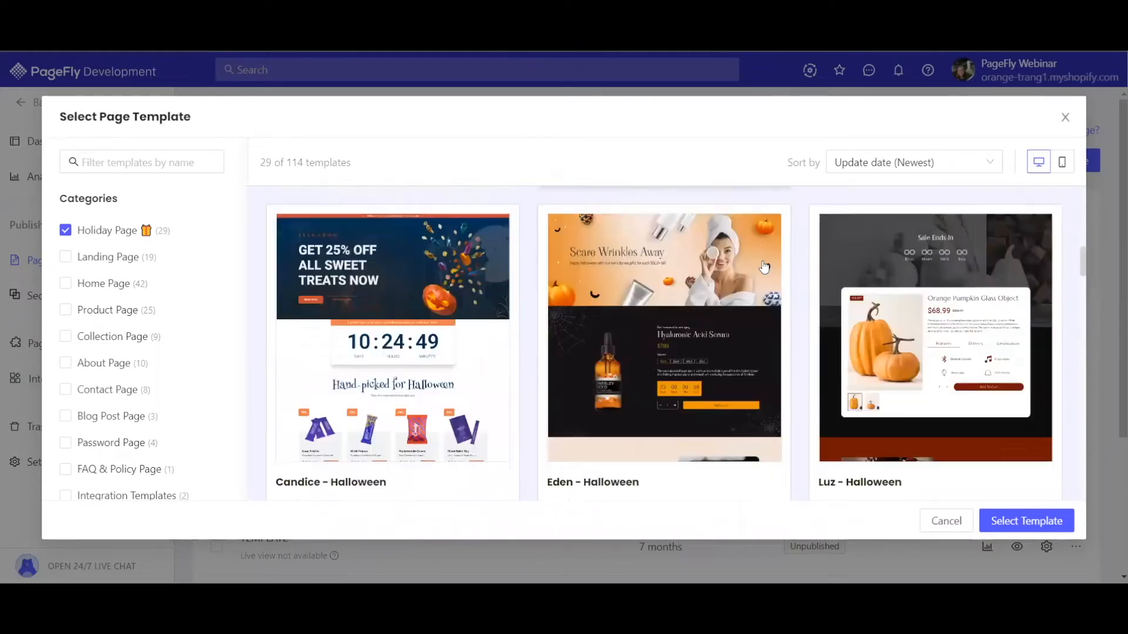
scroll(800, 279, down, 5)
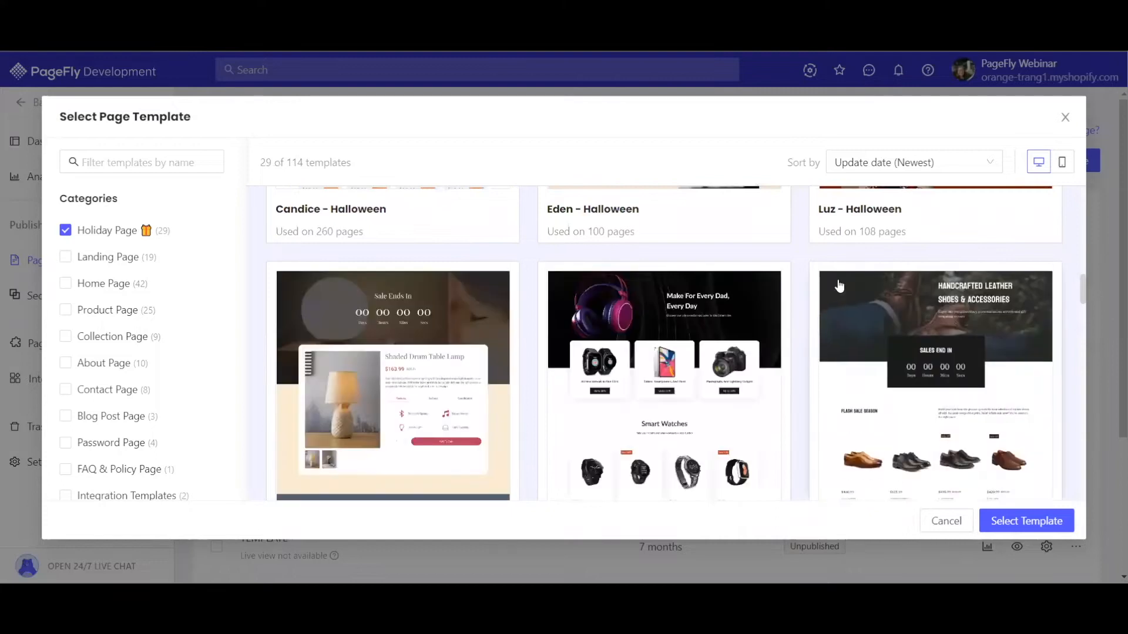
scroll(766, 322, down, 10)
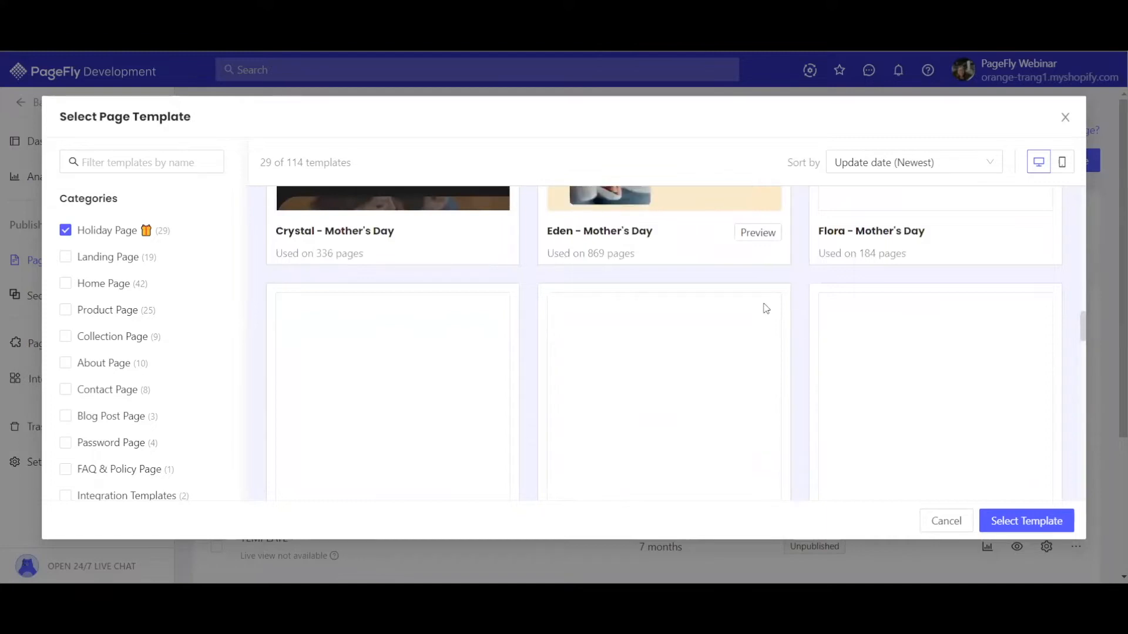
scroll(851, 320, up, 10)
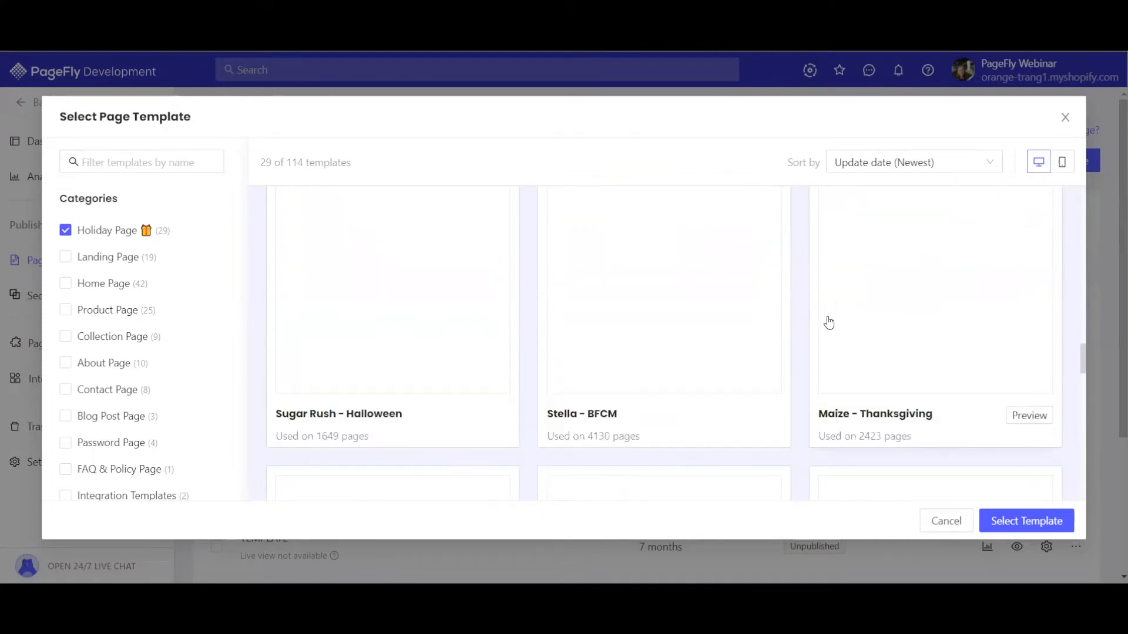
scroll(828, 322, down, 3)
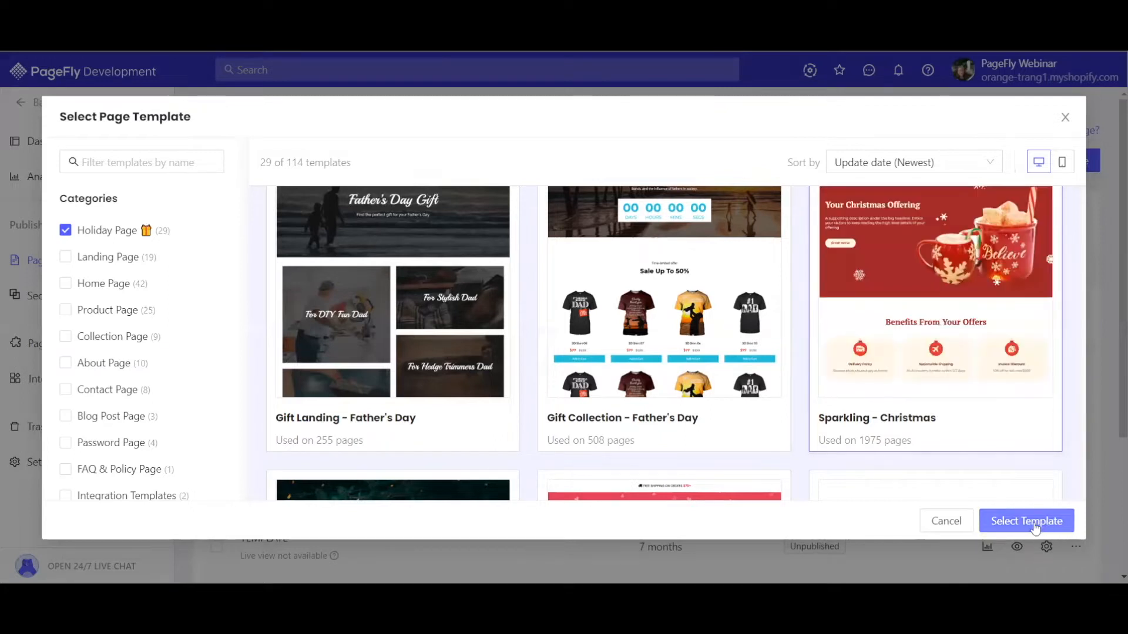
mouse_move(984, 413)
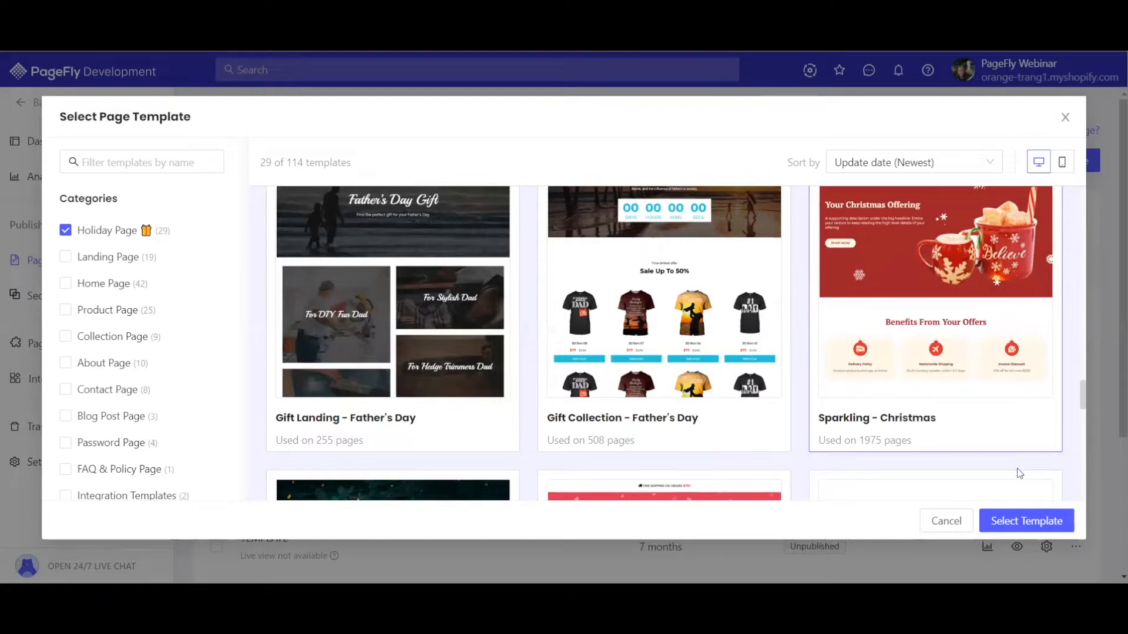
click(1019, 517)
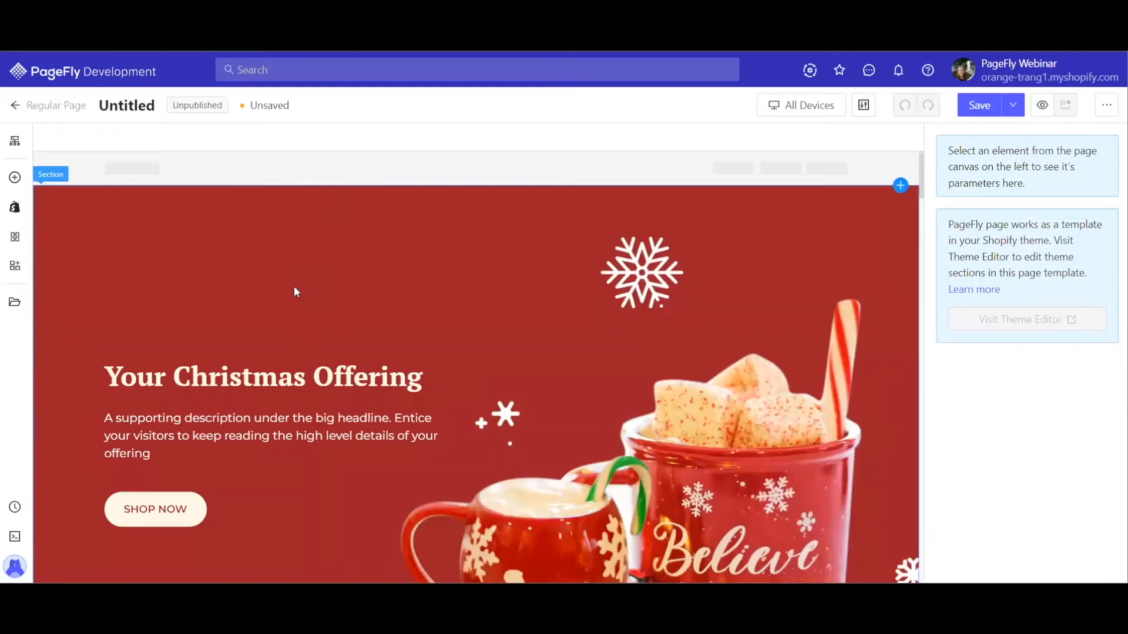
Step: Delete the row with the #For Her, #For Him and #For Family discount cards and select its parent section
scroll(388, 288, down, 1)
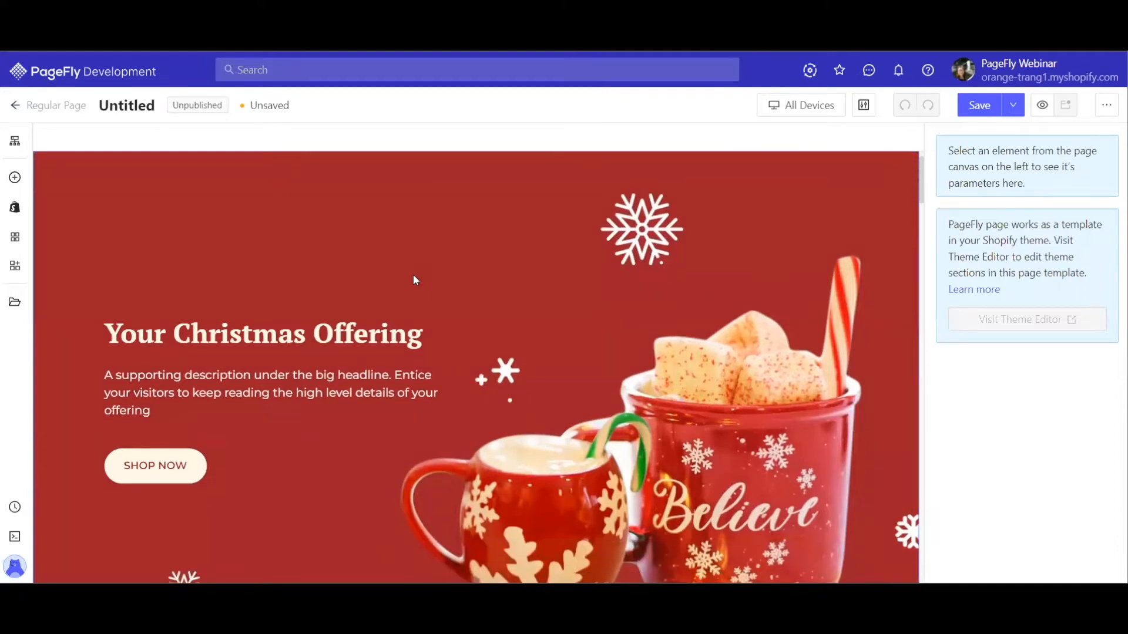
scroll(413, 274, down, 1)
scroll(395, 265, down, 3)
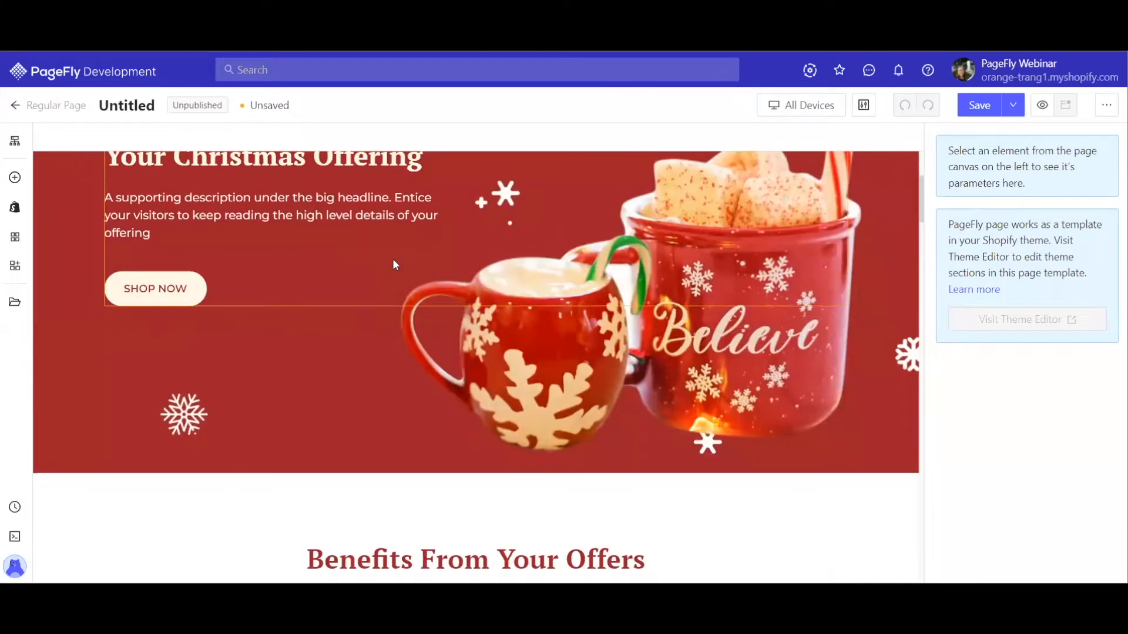
scroll(510, 353, down, 7)
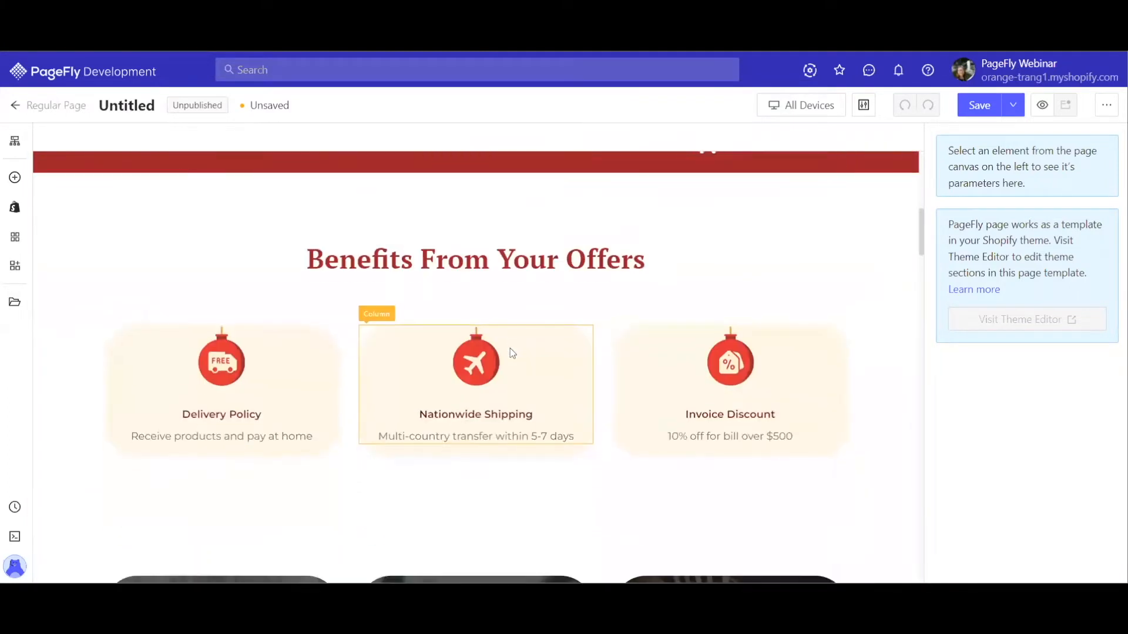
scroll(473, 311, down, 3)
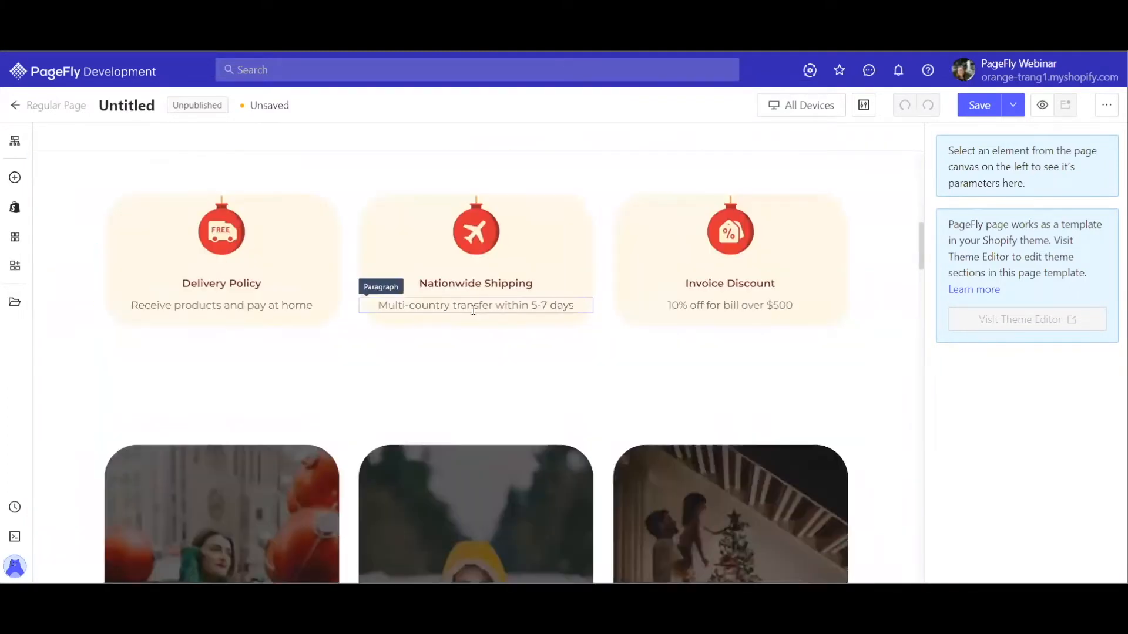
scroll(897, 376, down, 4)
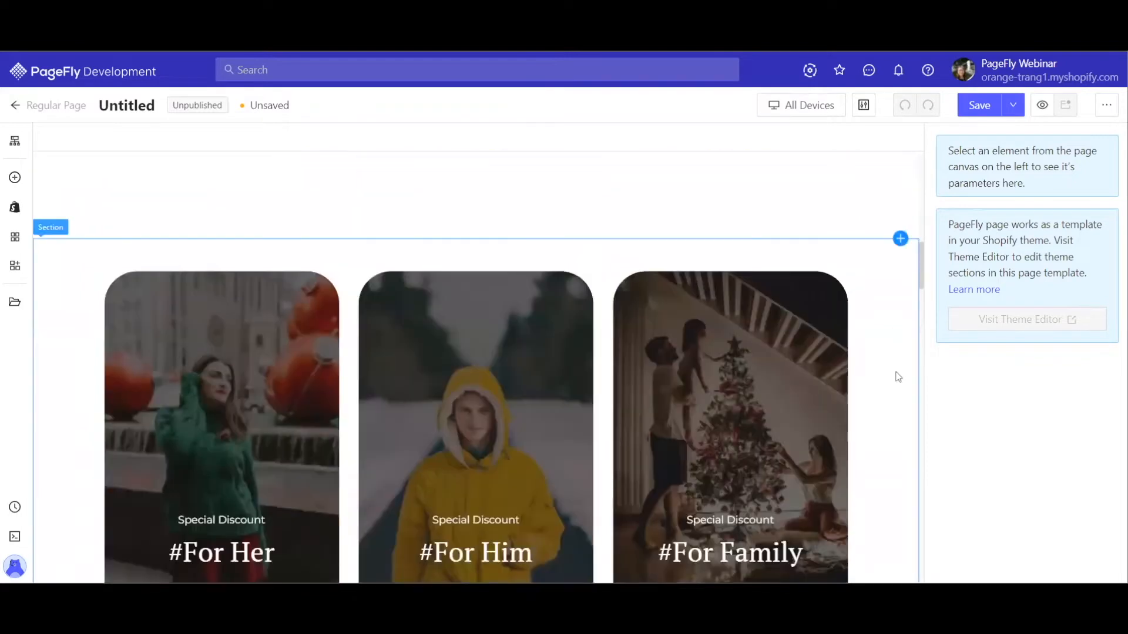
click(897, 376)
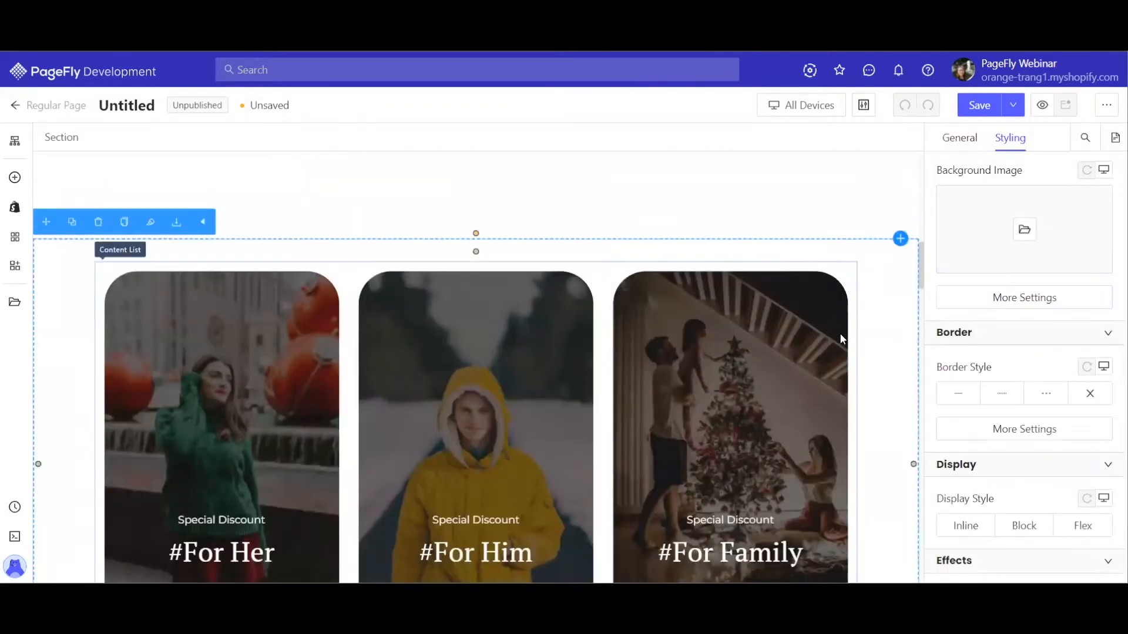
click(703, 332)
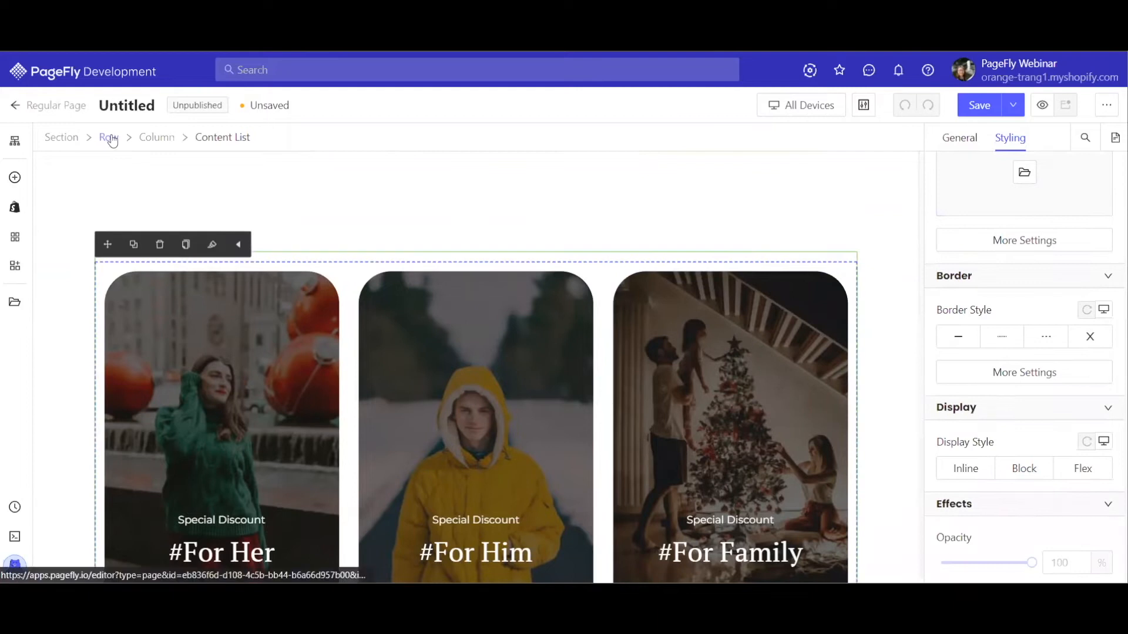
click(109, 138)
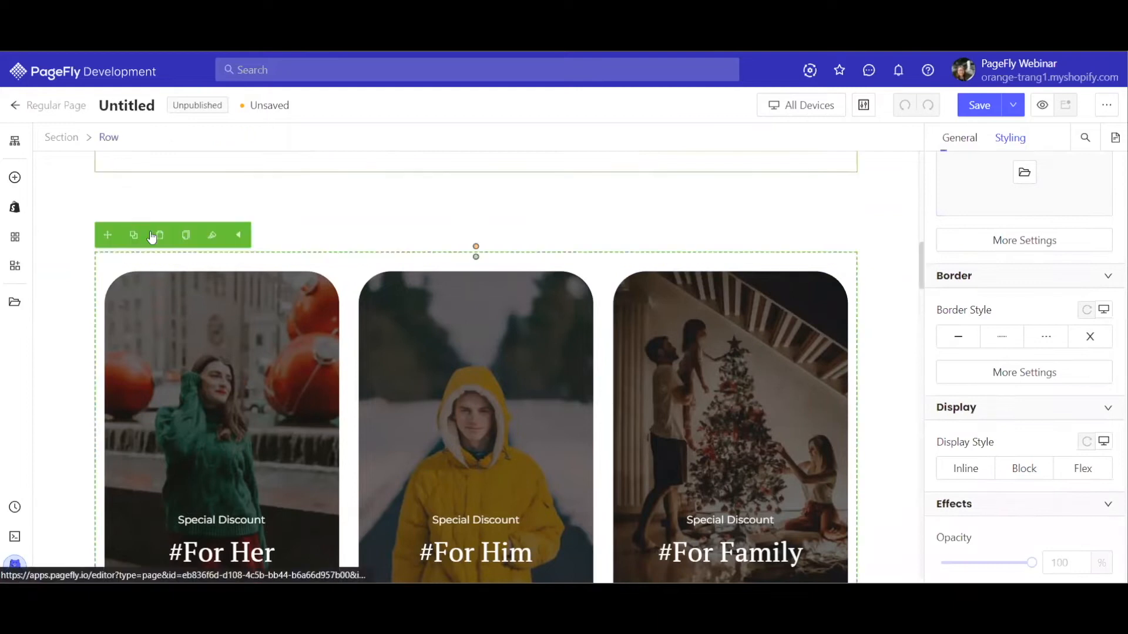
click(75, 141)
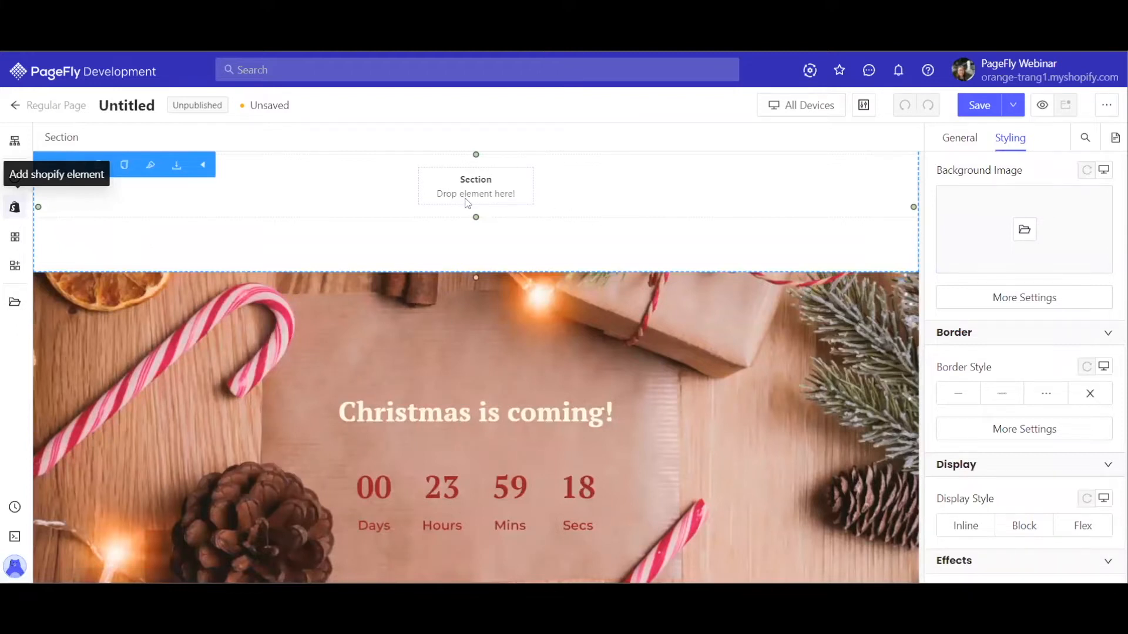
Step: Delete the whole "Write about the holiday spirit" section with the red ornament image
scroll(676, 329, up, 2)
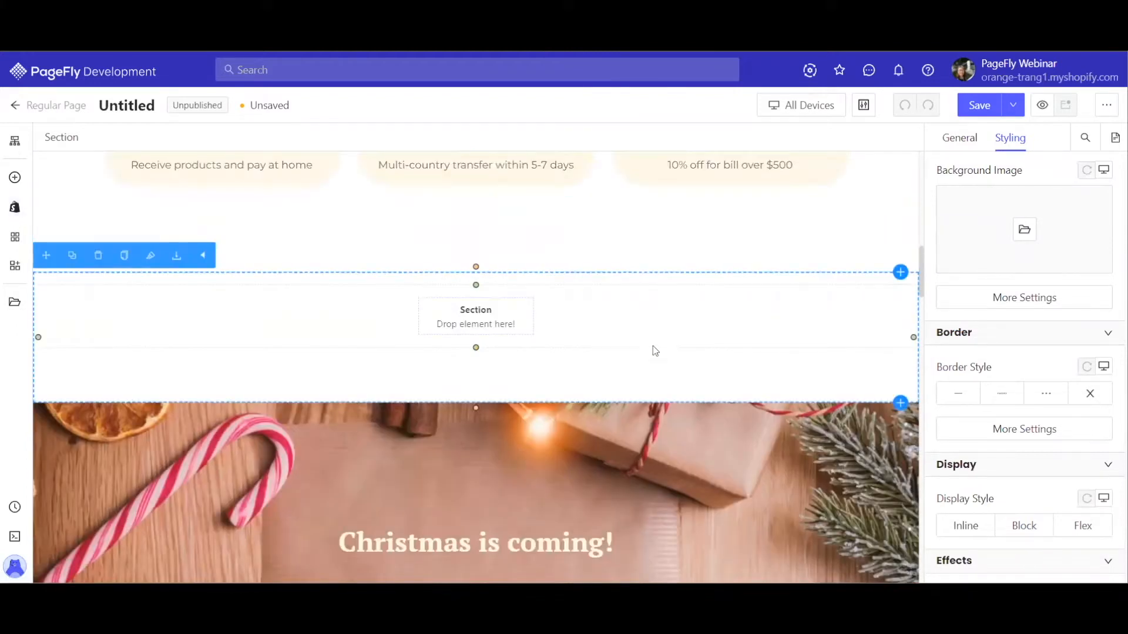
scroll(651, 337, down, 3)
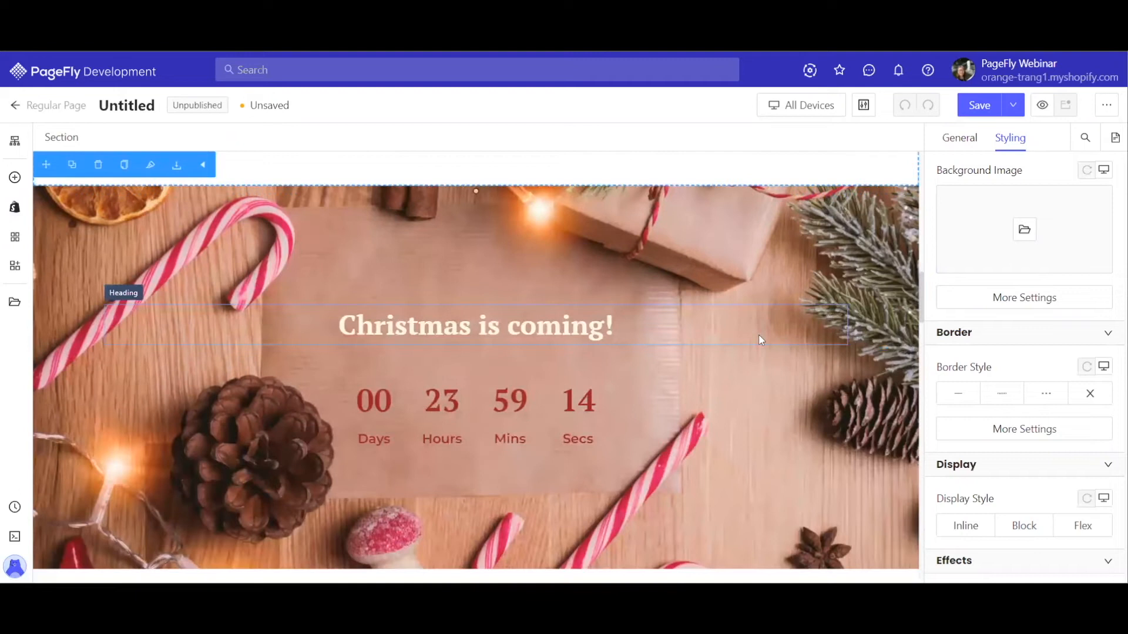
scroll(716, 294, down, 2)
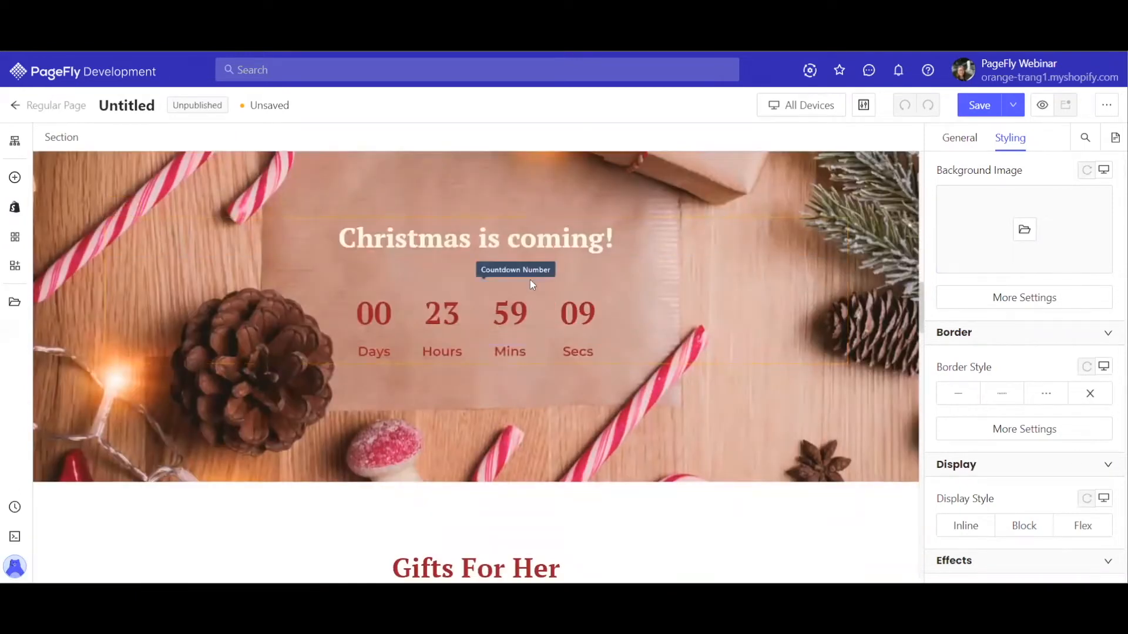
scroll(665, 299, down, 2)
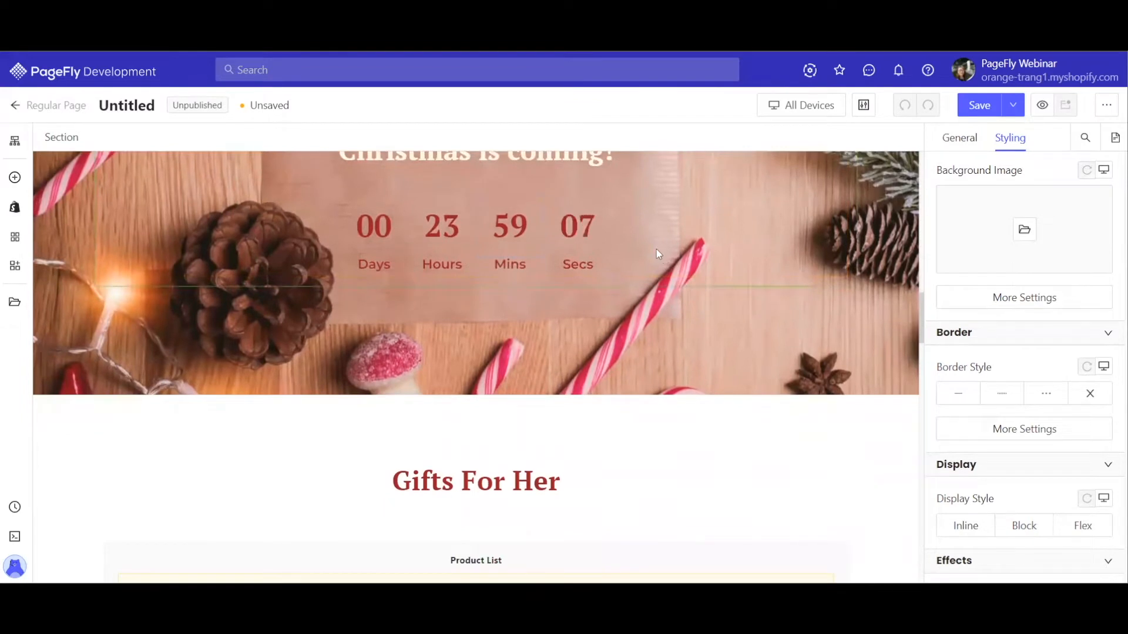
scroll(596, 282, down, 5)
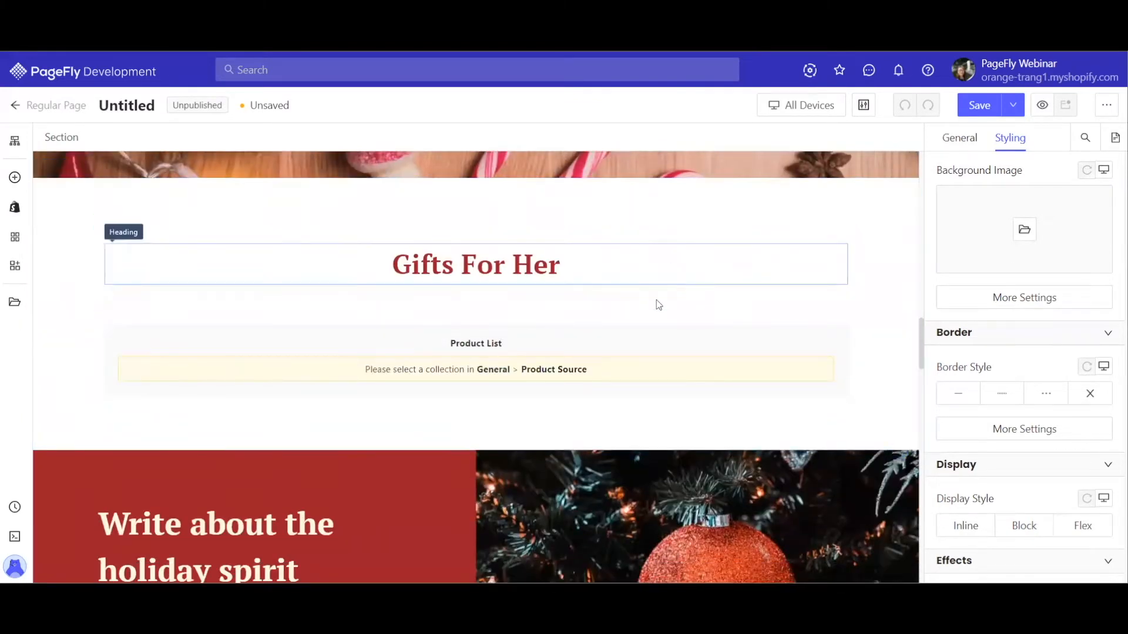
scroll(578, 274, down, 4)
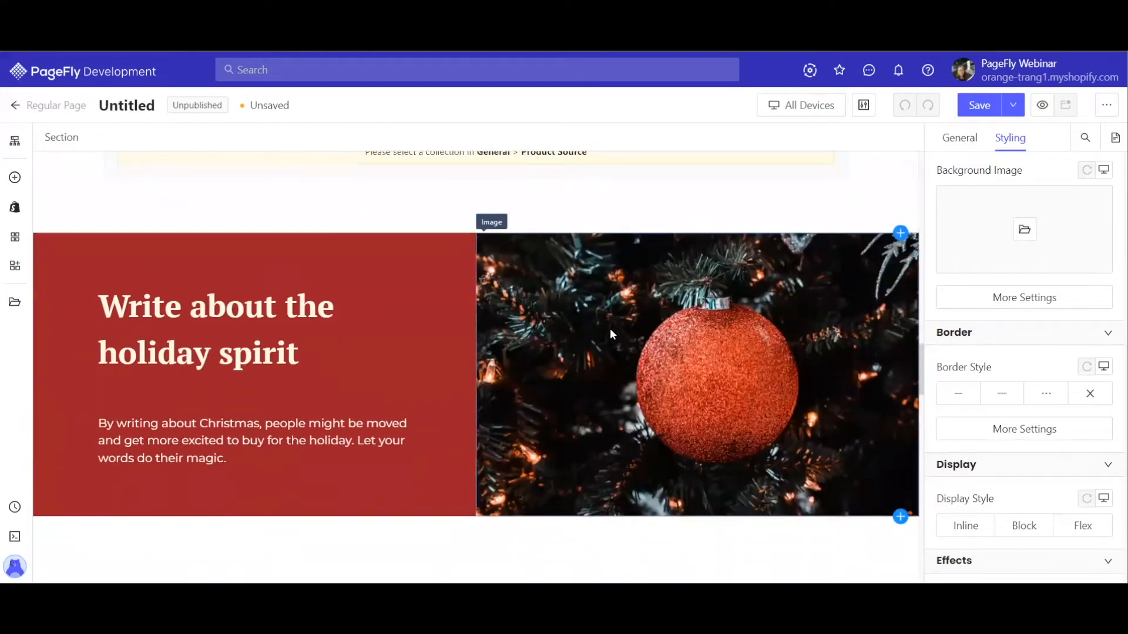
scroll(593, 293, down, 3)
scroll(573, 266, up, 1)
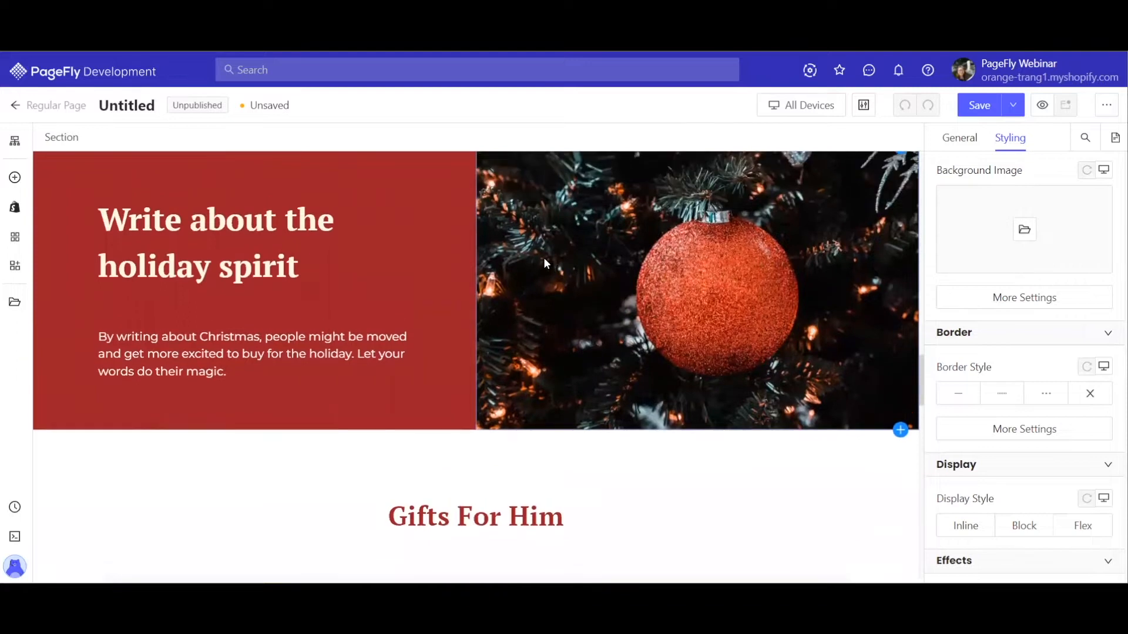
click(544, 259)
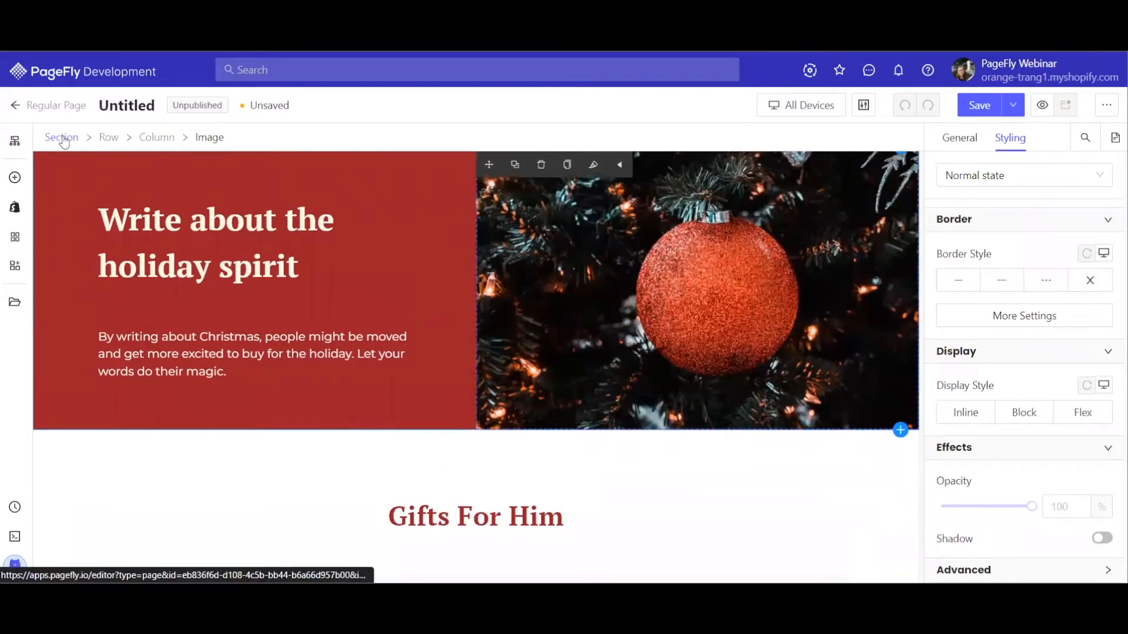
click(392, 283)
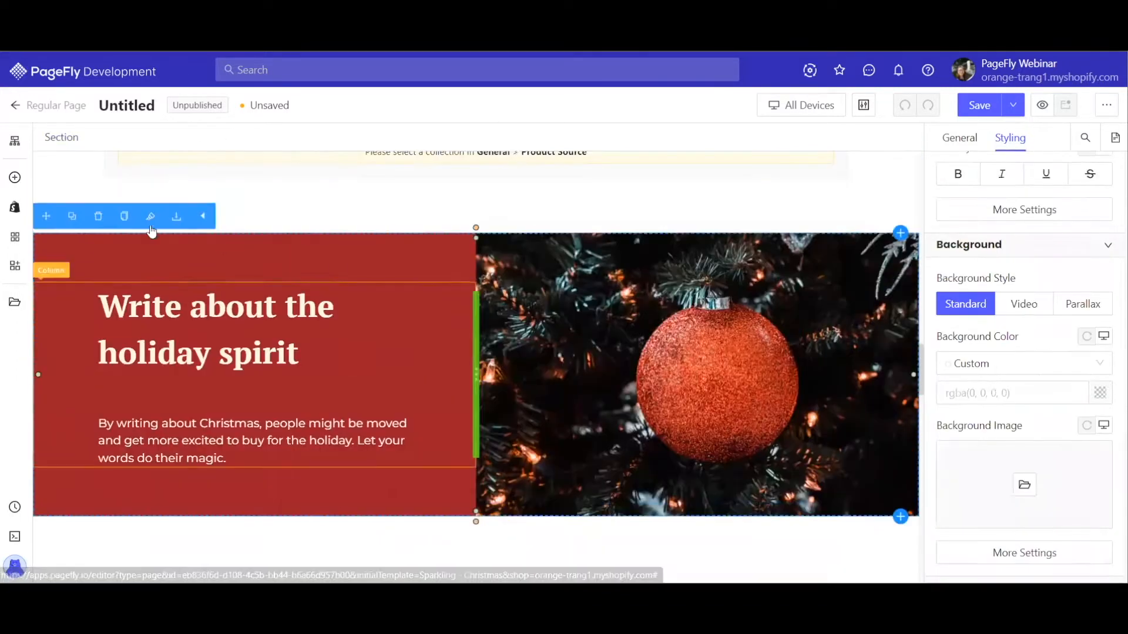
click(98, 217)
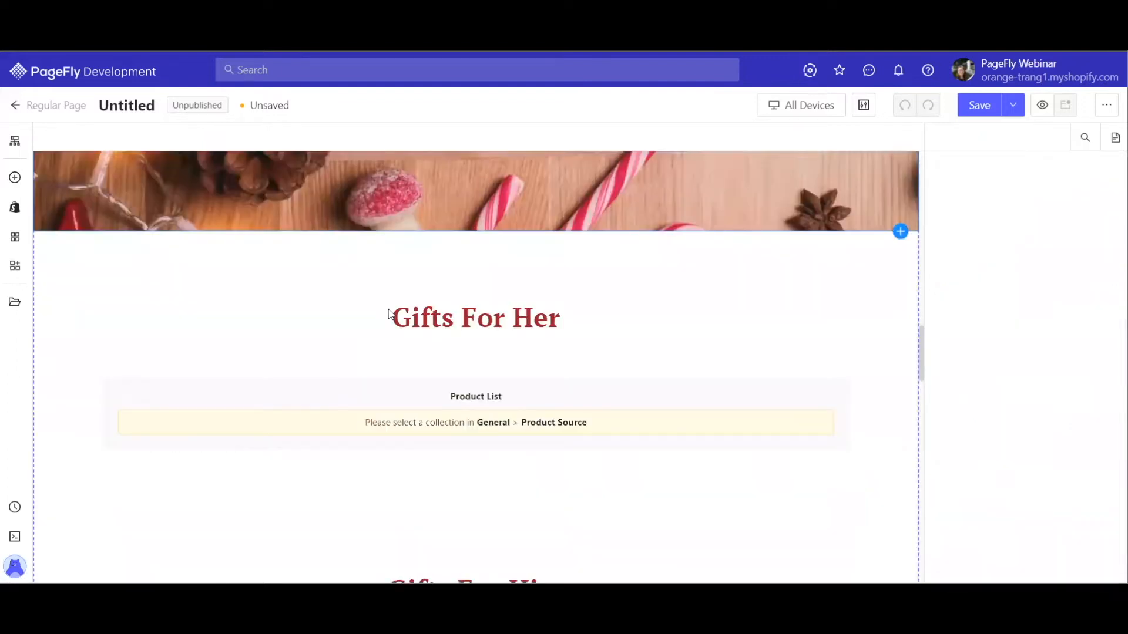
Step: Set the custom collection of the Gifts For Her product list to Christmas collection 1
scroll(651, 305, up, 5)
scroll(577, 370, down, 6)
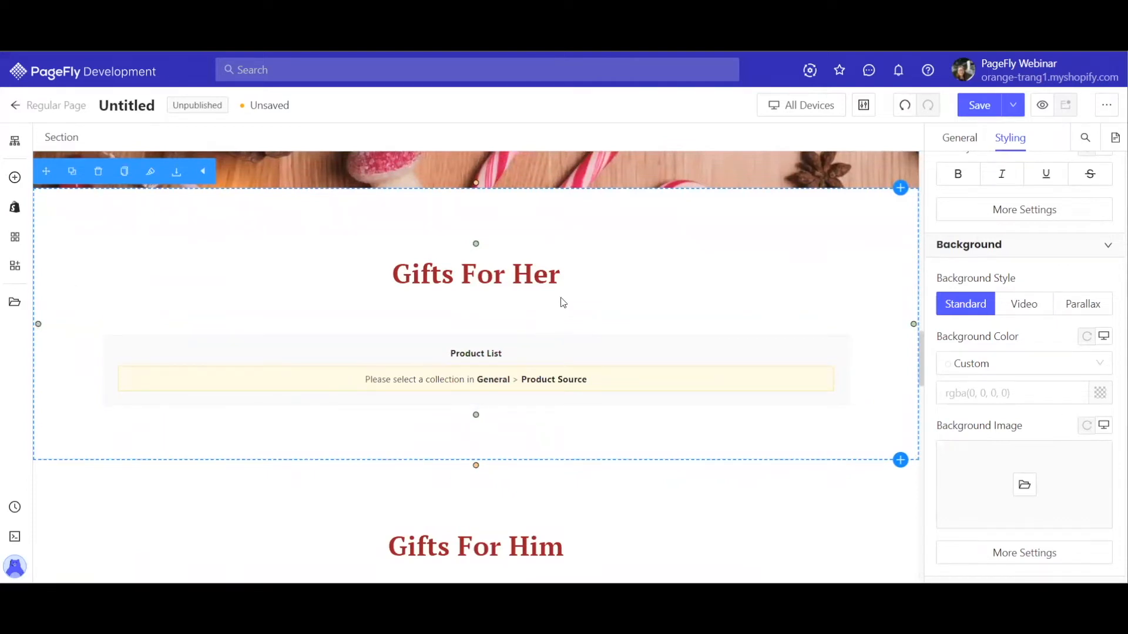
scroll(560, 298, up, 3)
scroll(561, 298, down, 4)
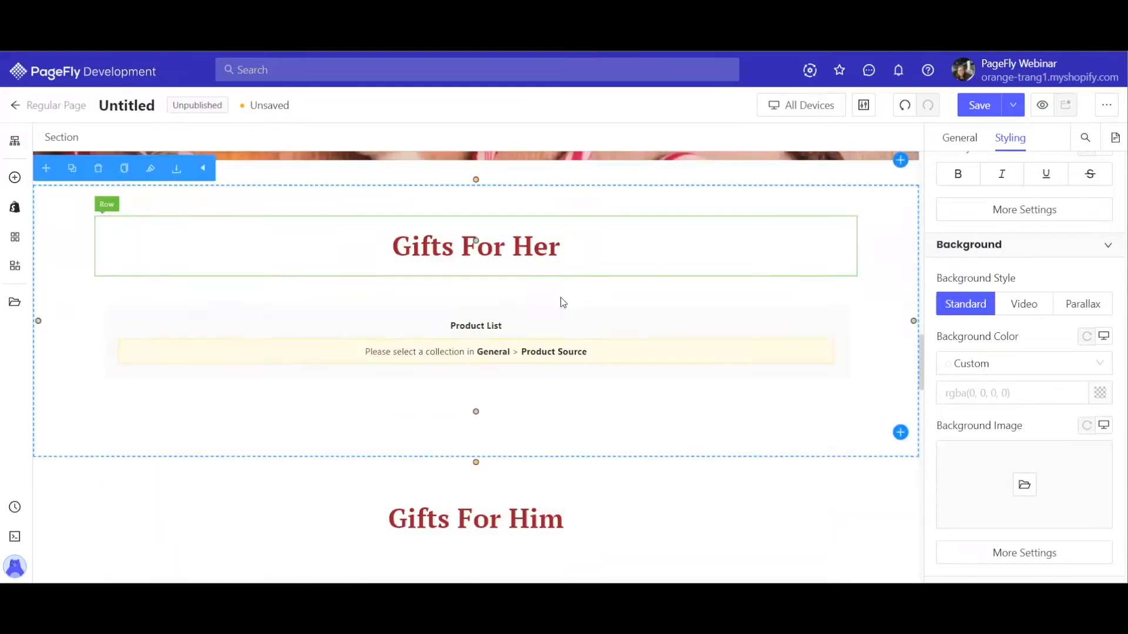
click(298, 303)
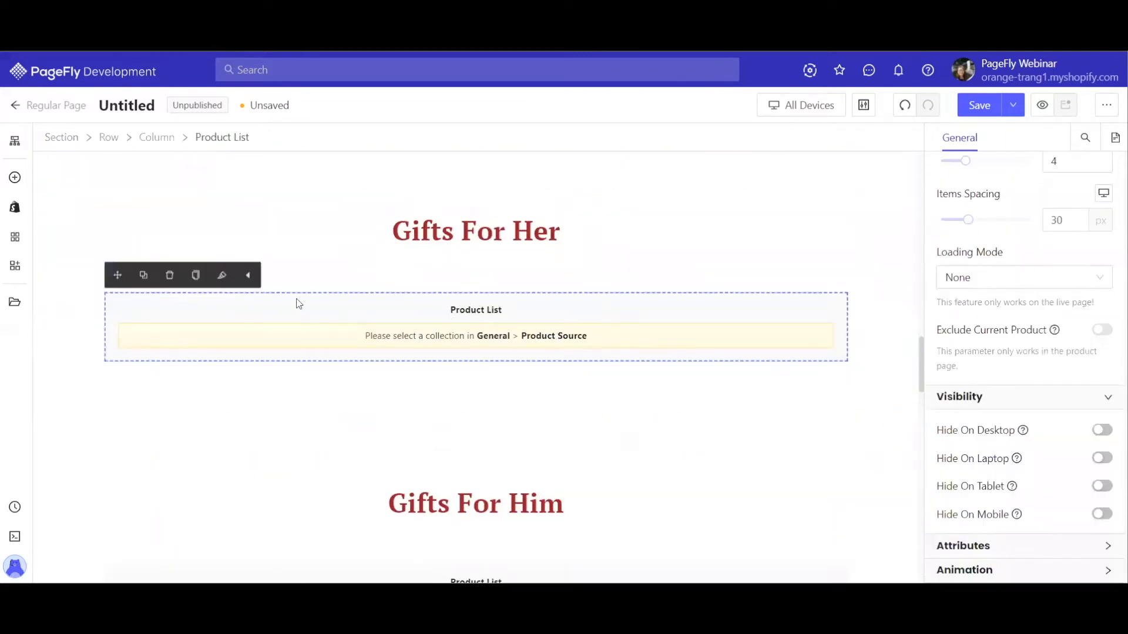
scroll(970, 247, up, 5)
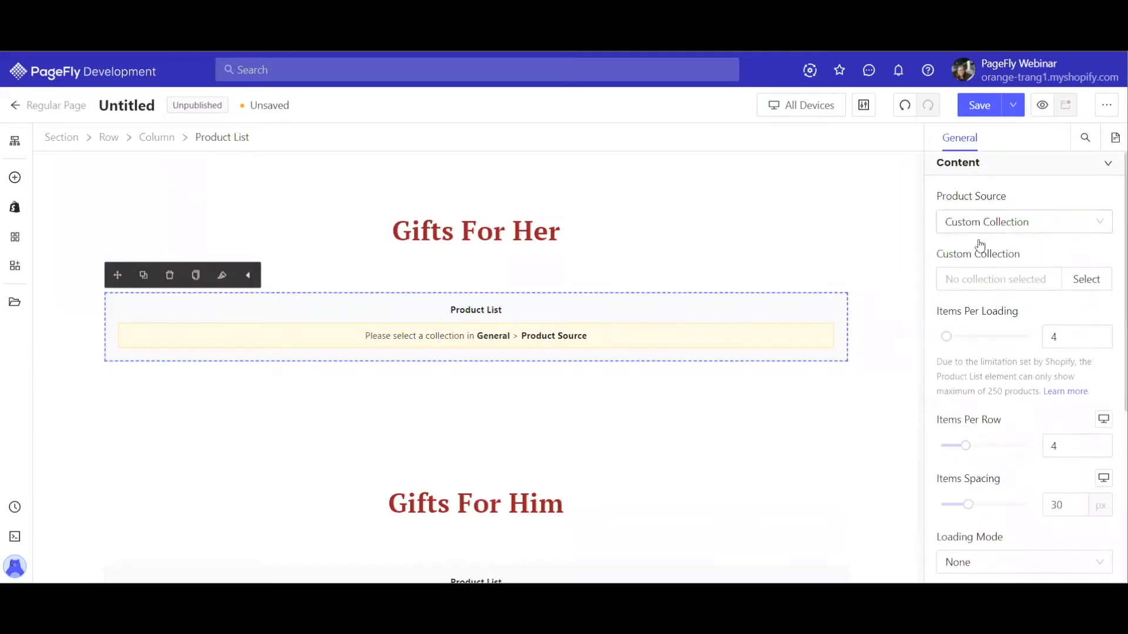
click(1087, 281)
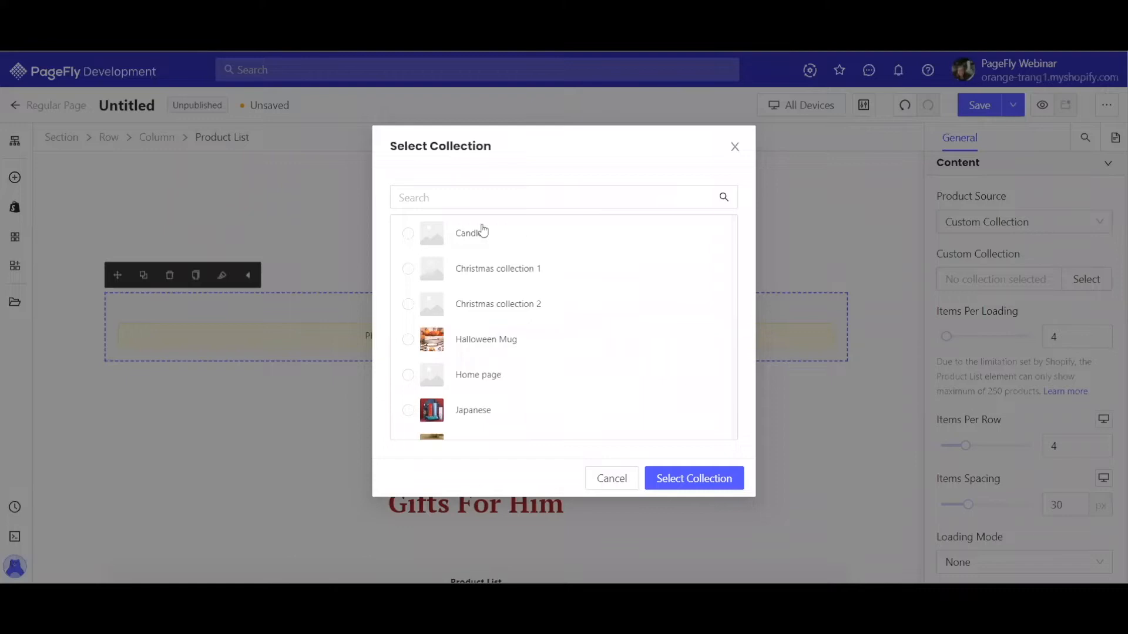
click(517, 269)
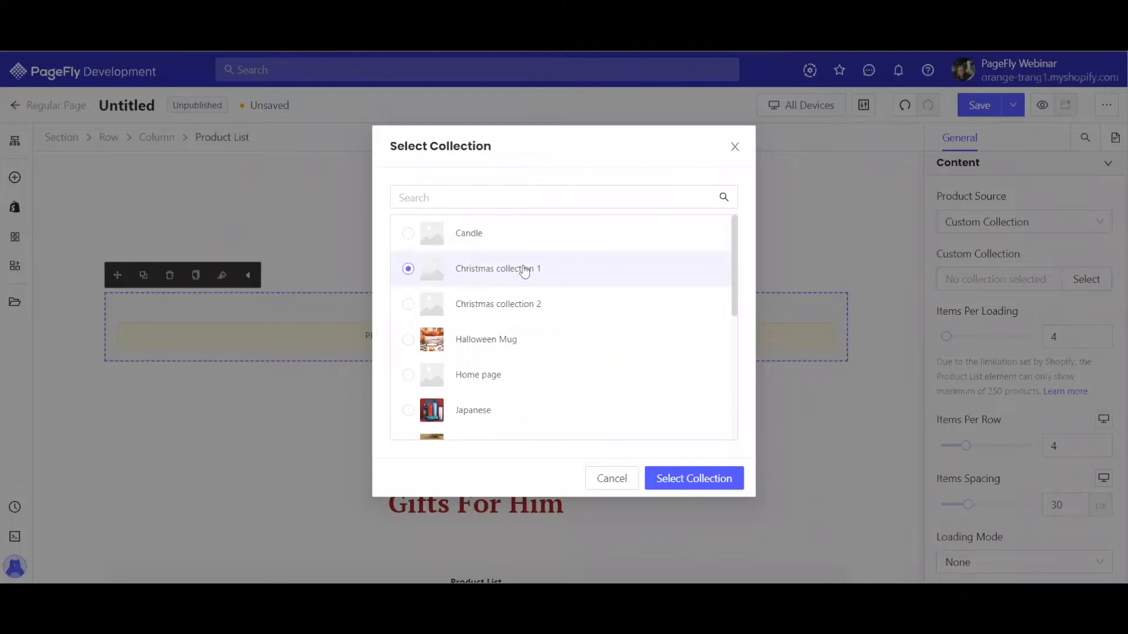
click(694, 477)
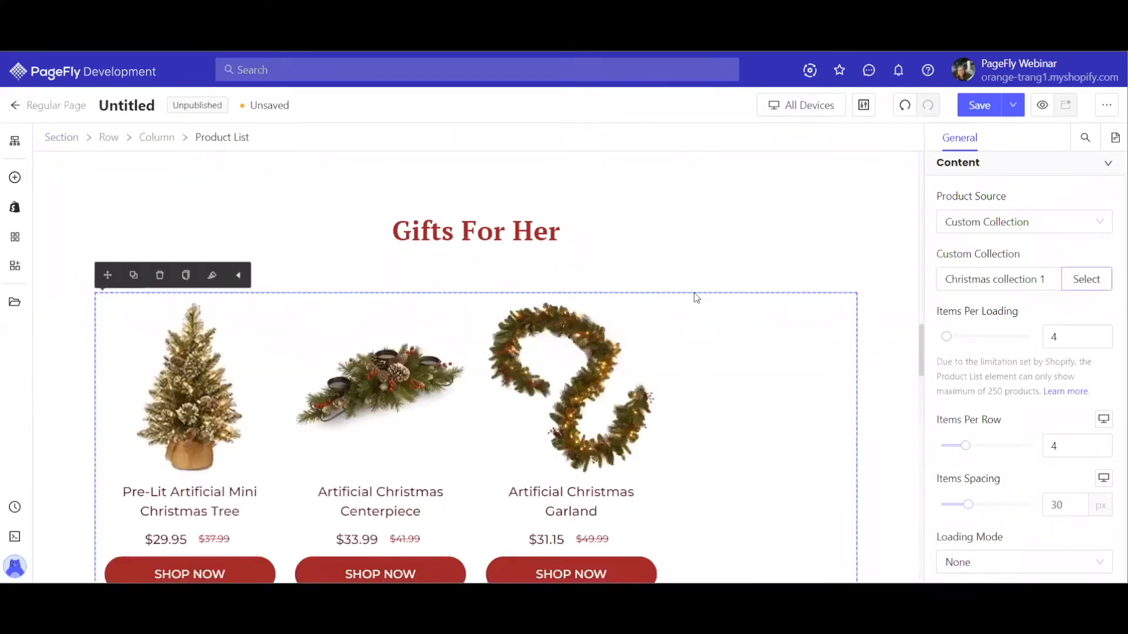
Step: Check the products in the Gifts For Her section and delete the Gifts For Him section below it
scroll(642, 281, down, 3)
scroll(540, 201, down, 2)
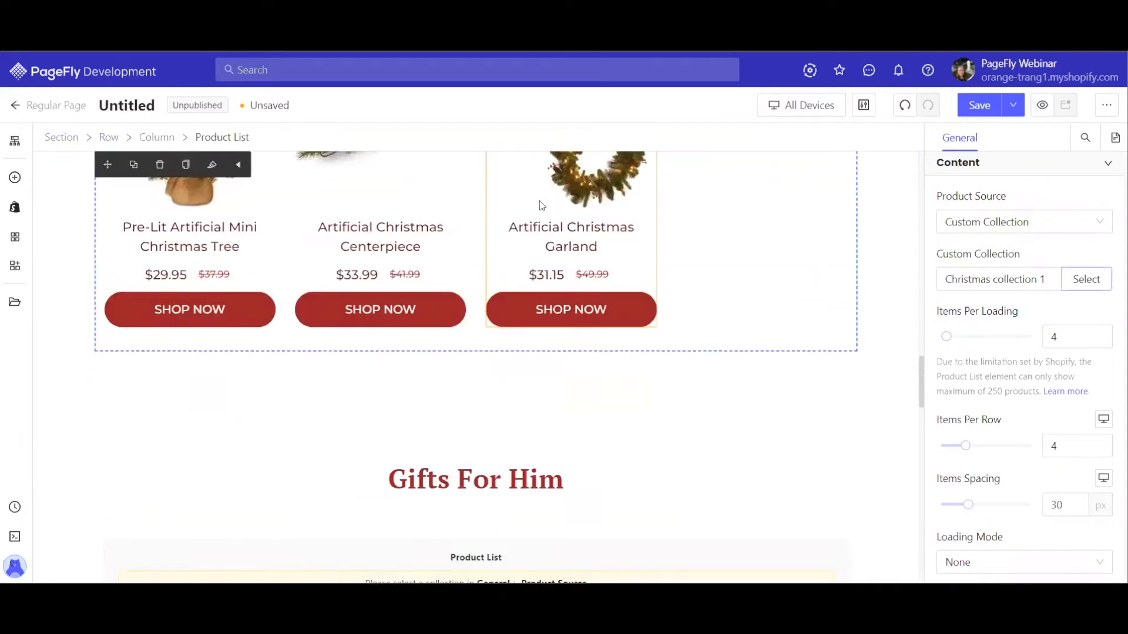
scroll(539, 203, down, 1)
scroll(541, 200, down, 2)
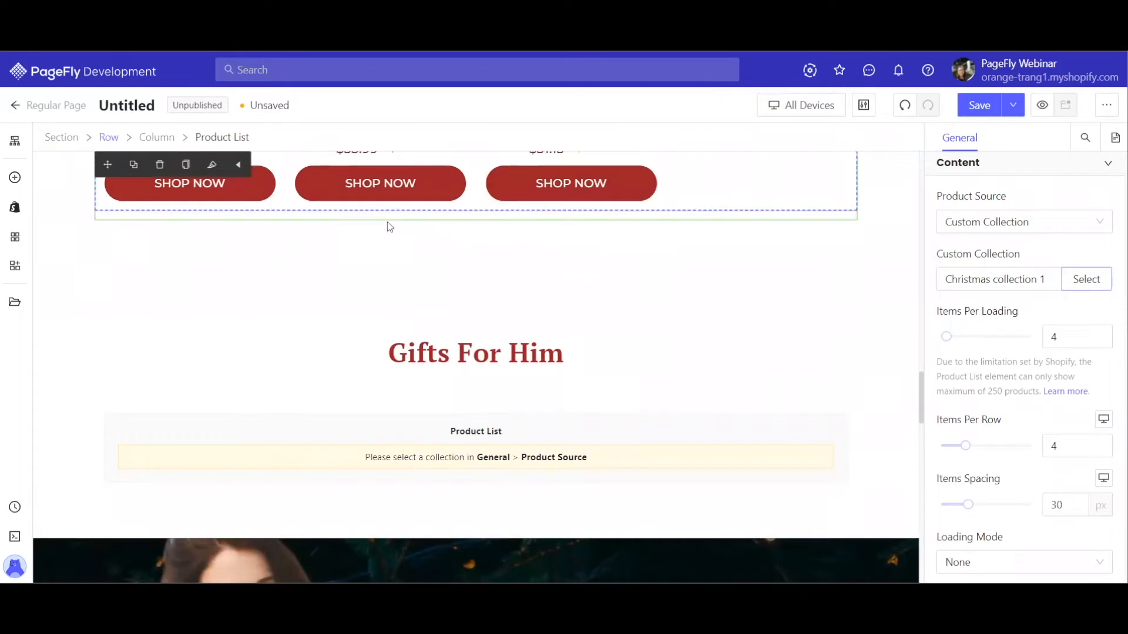
scroll(389, 222, up, 7)
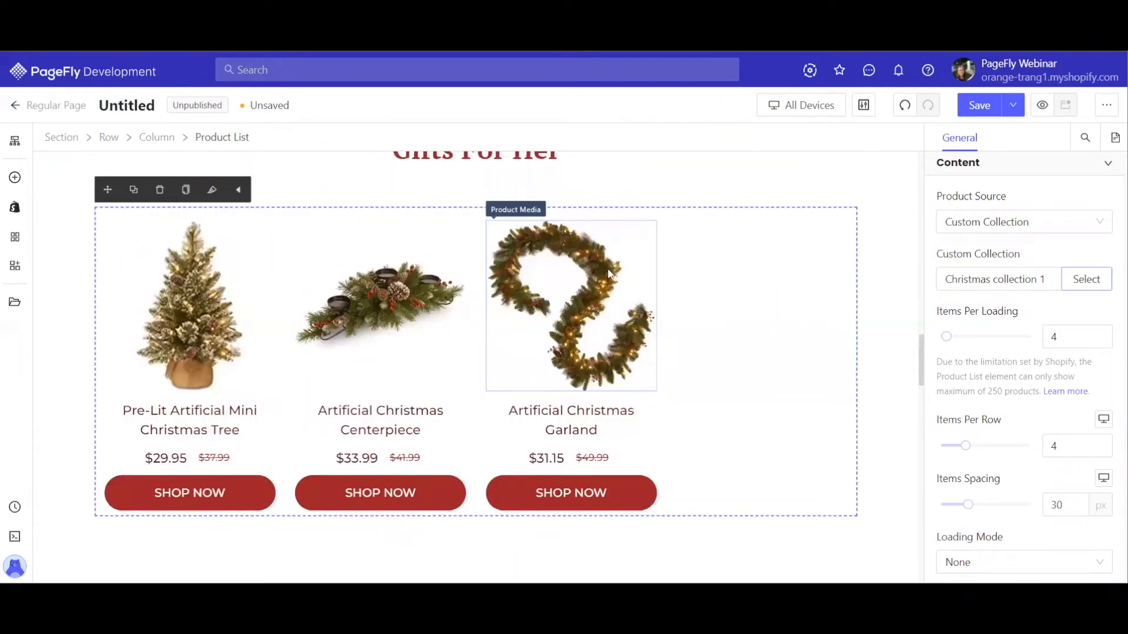
scroll(669, 374, down, 8)
click(863, 209)
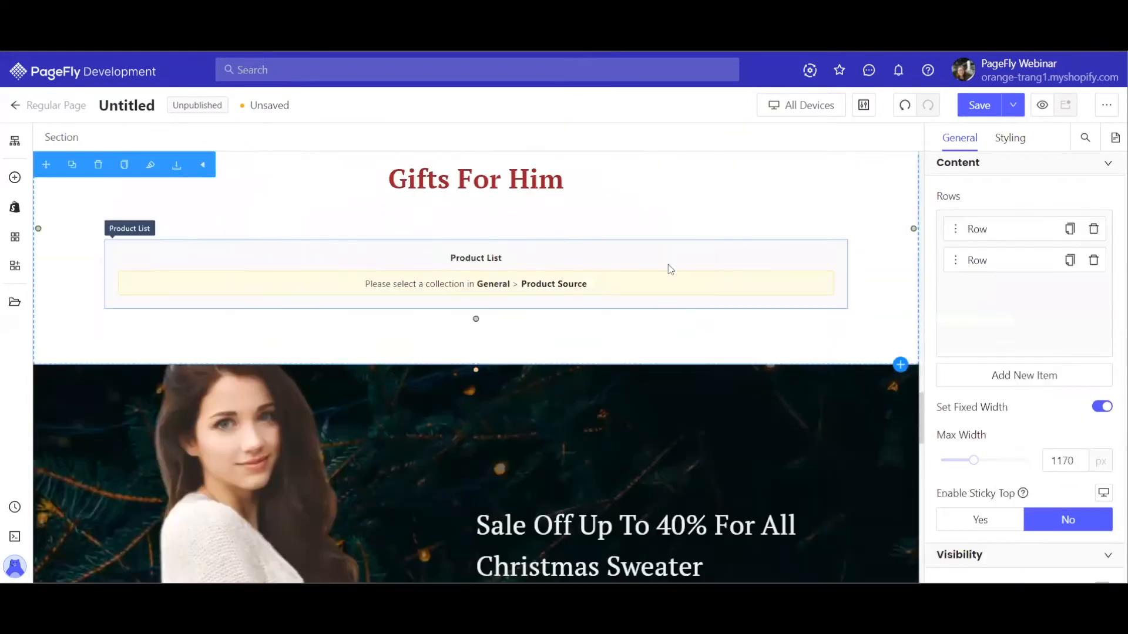
scroll(667, 269, up, 3)
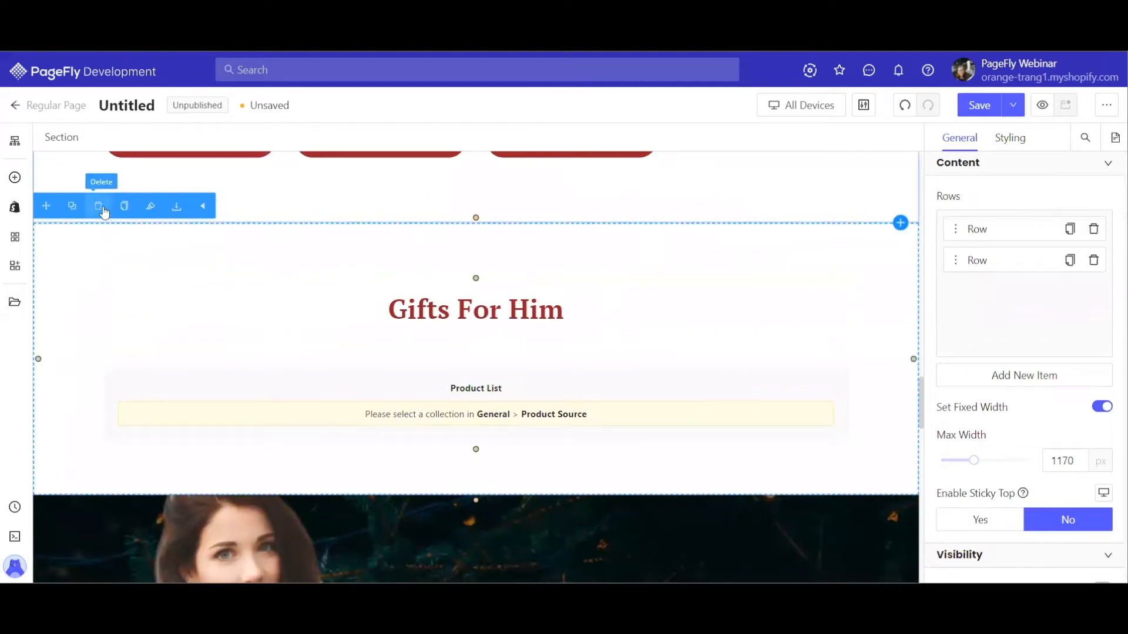
Step: Review the page from the Gifts For Her section through the Christmas sweater sale banner to the Gifts For Family section
scroll(458, 332, up, 8)
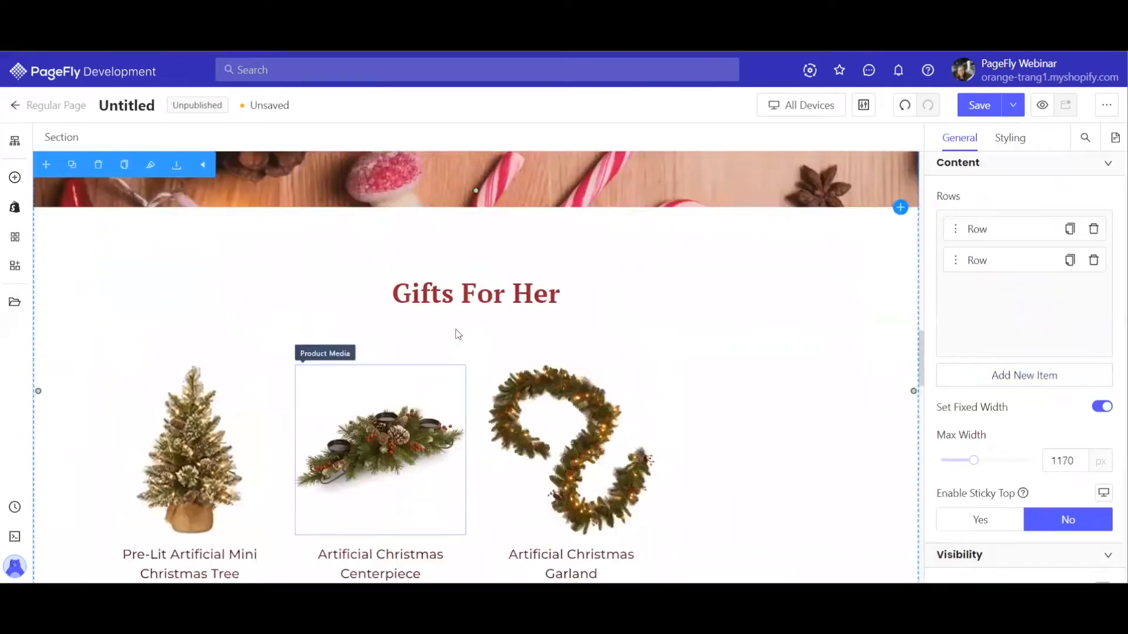
scroll(455, 330, down, 5)
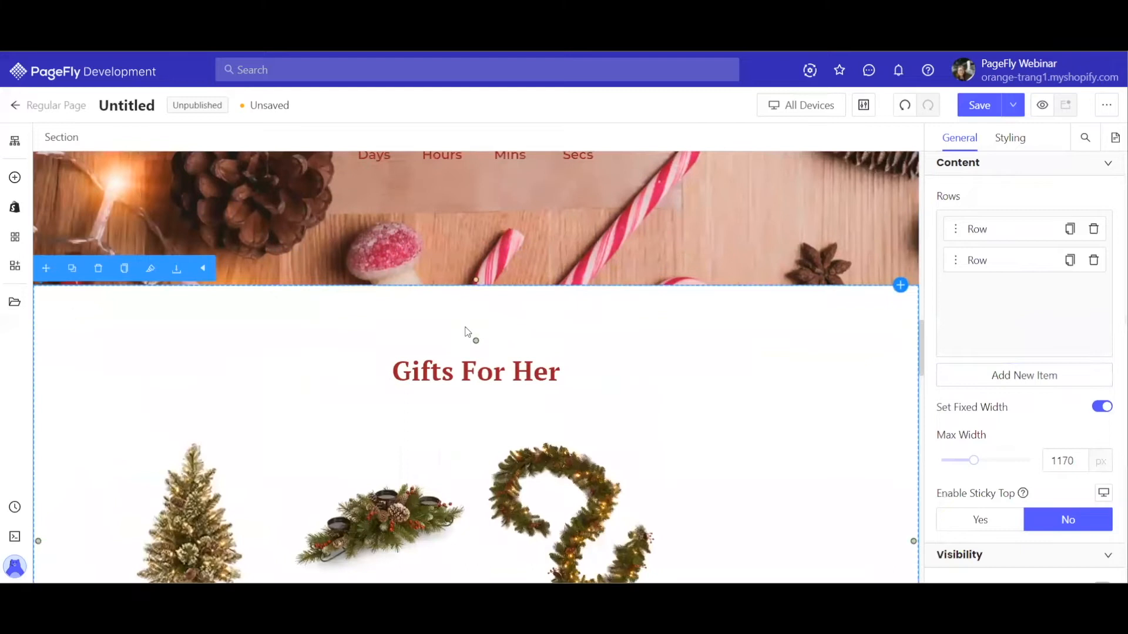
scroll(537, 327, down, 2)
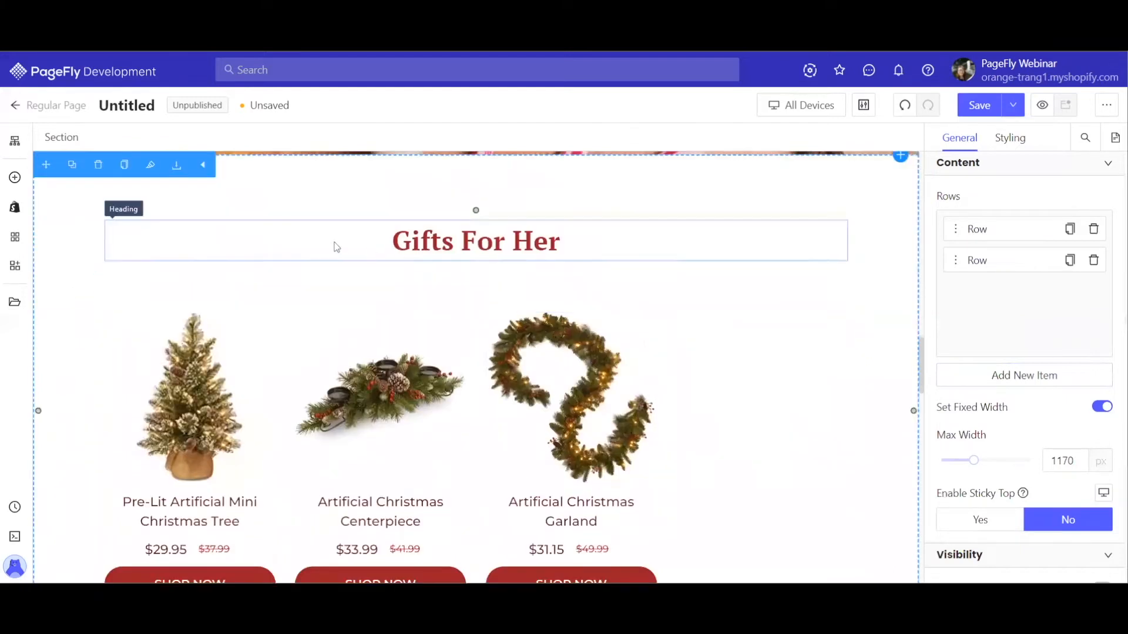
scroll(676, 352, down, 7)
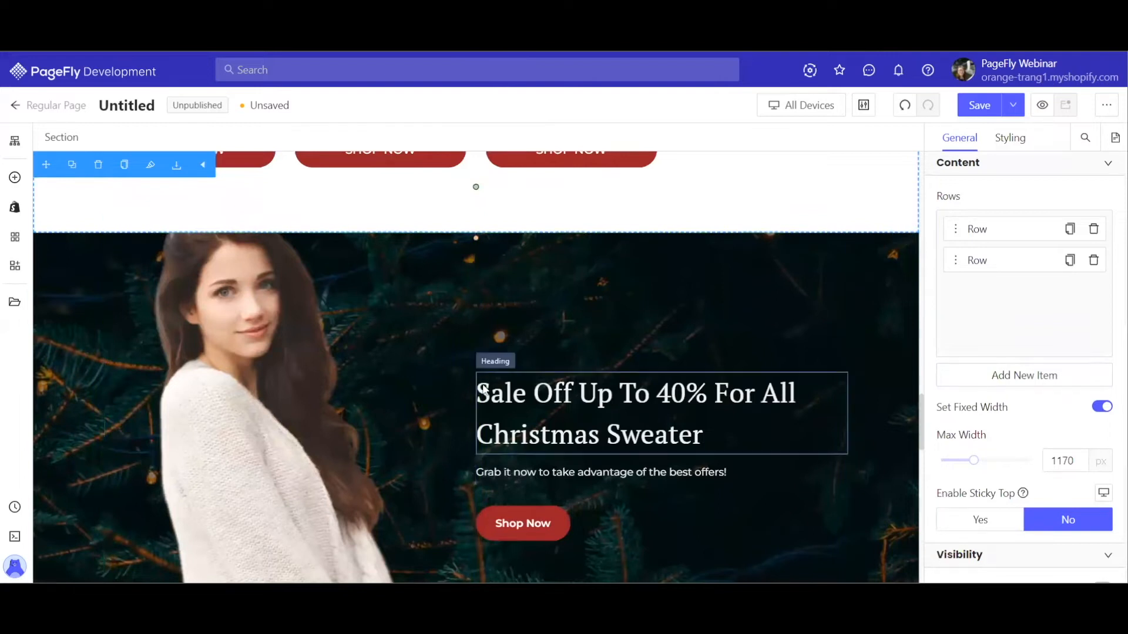
scroll(607, 321, down, 1)
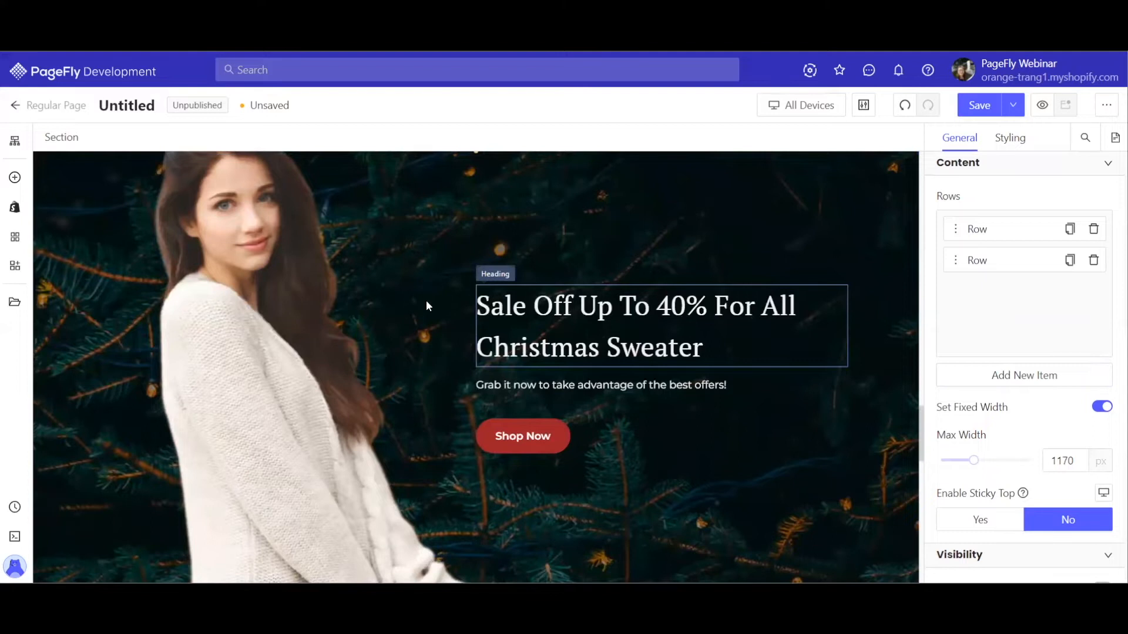
scroll(368, 303, down, 2)
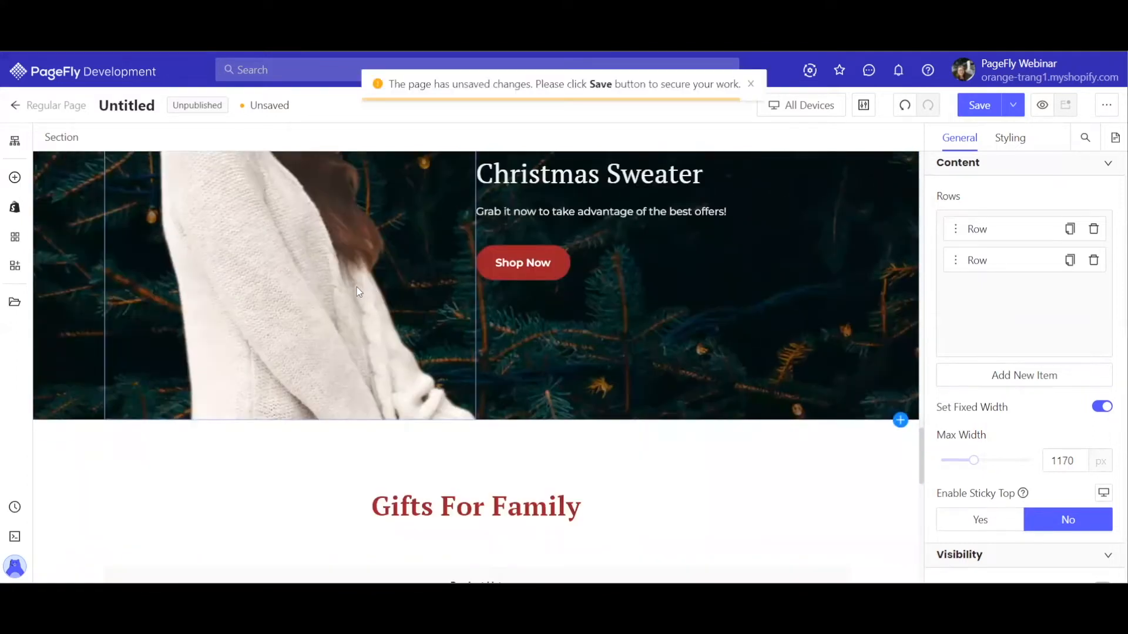
scroll(441, 310, down, 3)
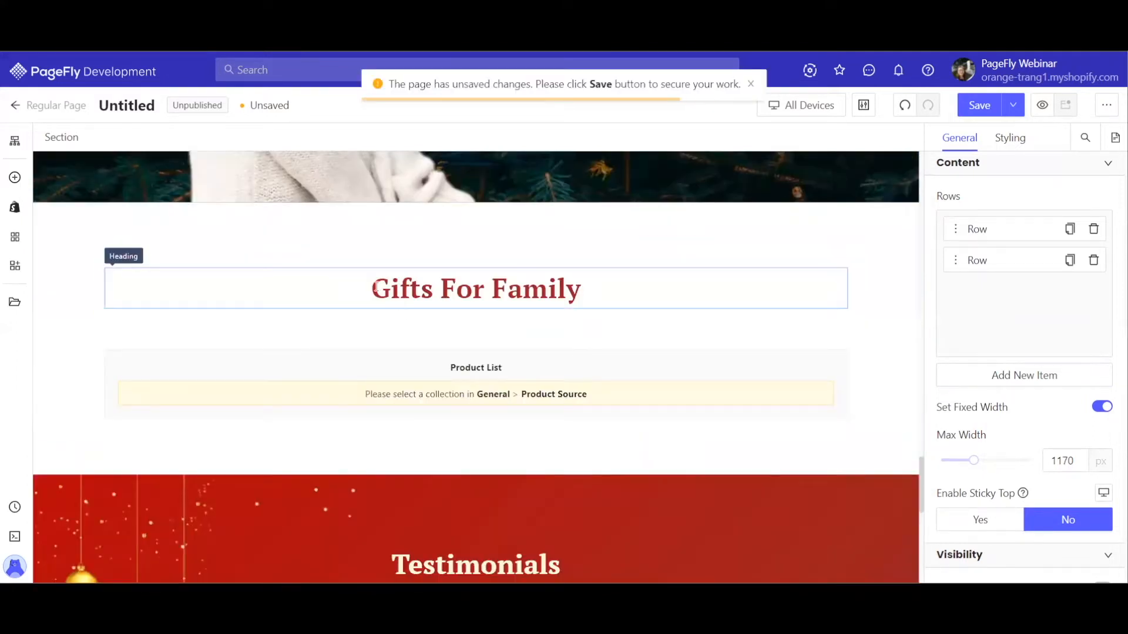
scroll(375, 288, down, 1)
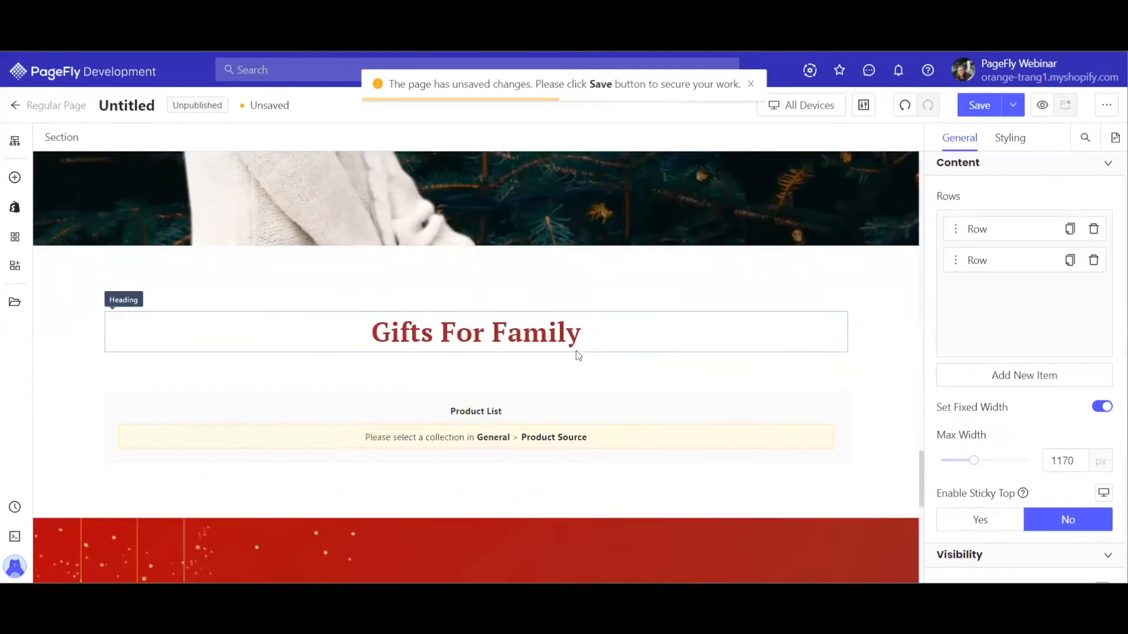
Step: Look over the Testimonials section and inspect the content settings of the email field in the "Subscribe for more discounts" form
scroll(555, 334, down, 3)
scroll(558, 336, down, 2)
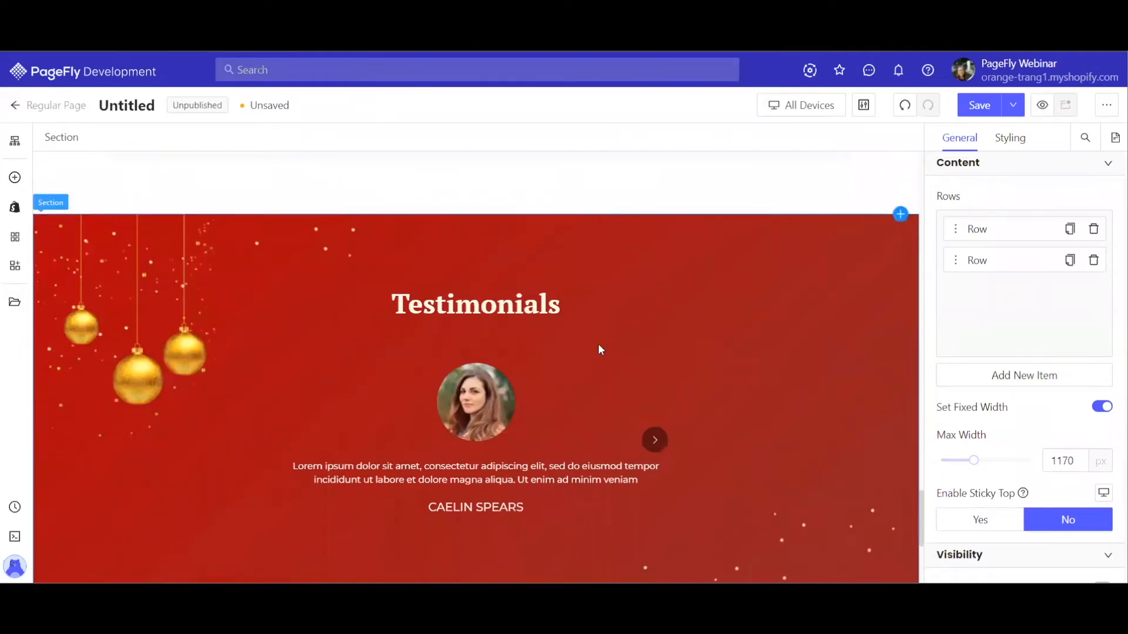
scroll(545, 320, down, 2)
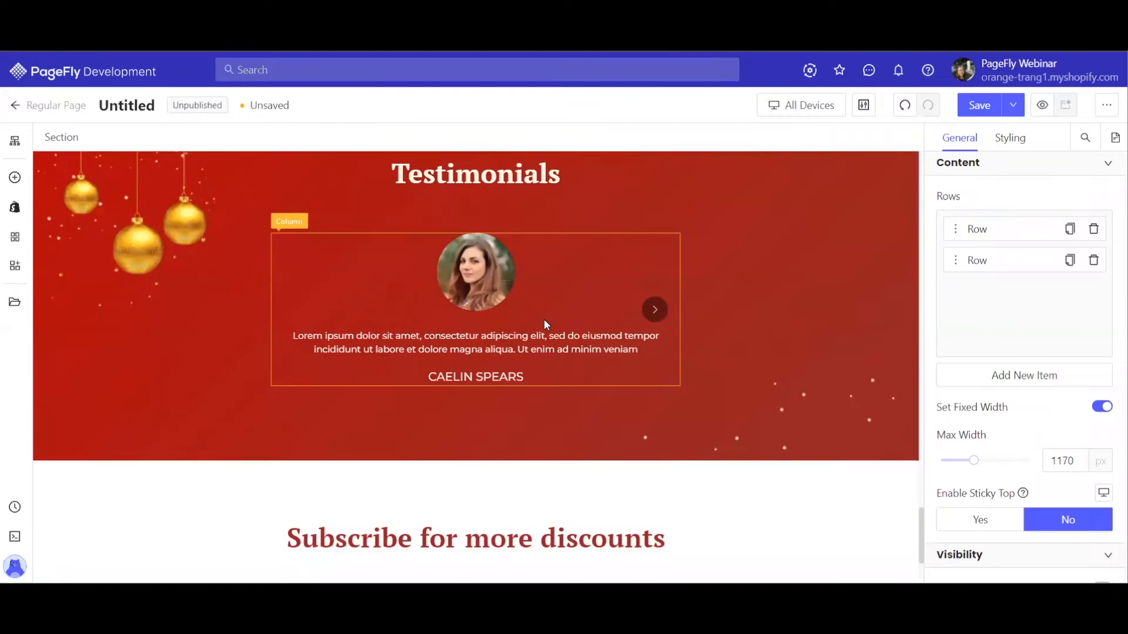
scroll(544, 317, down, 3)
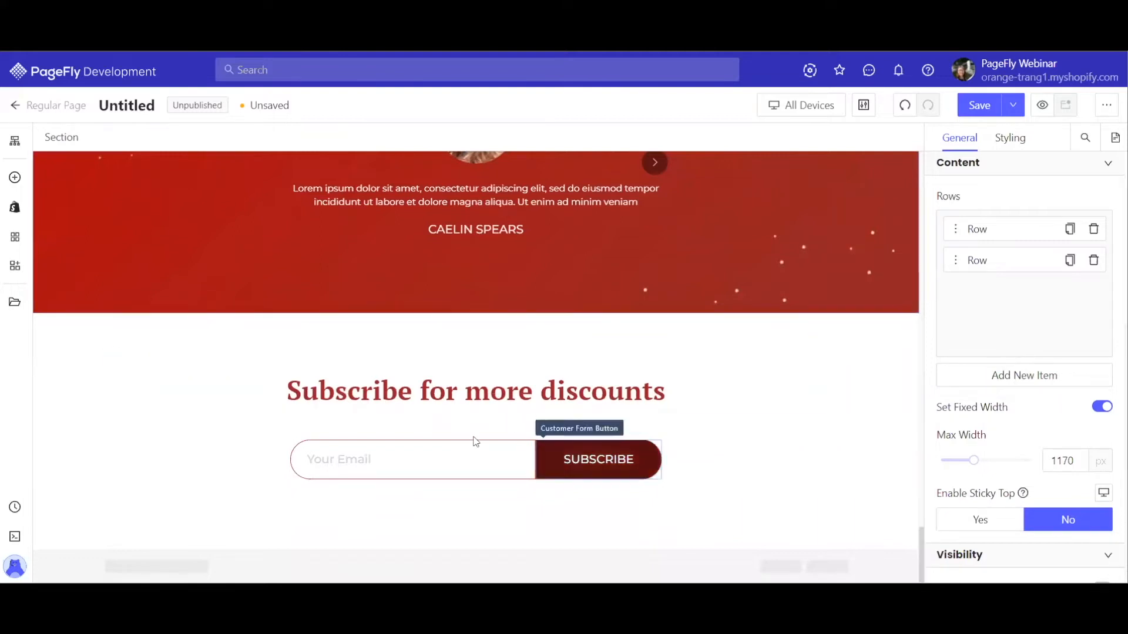
click(439, 461)
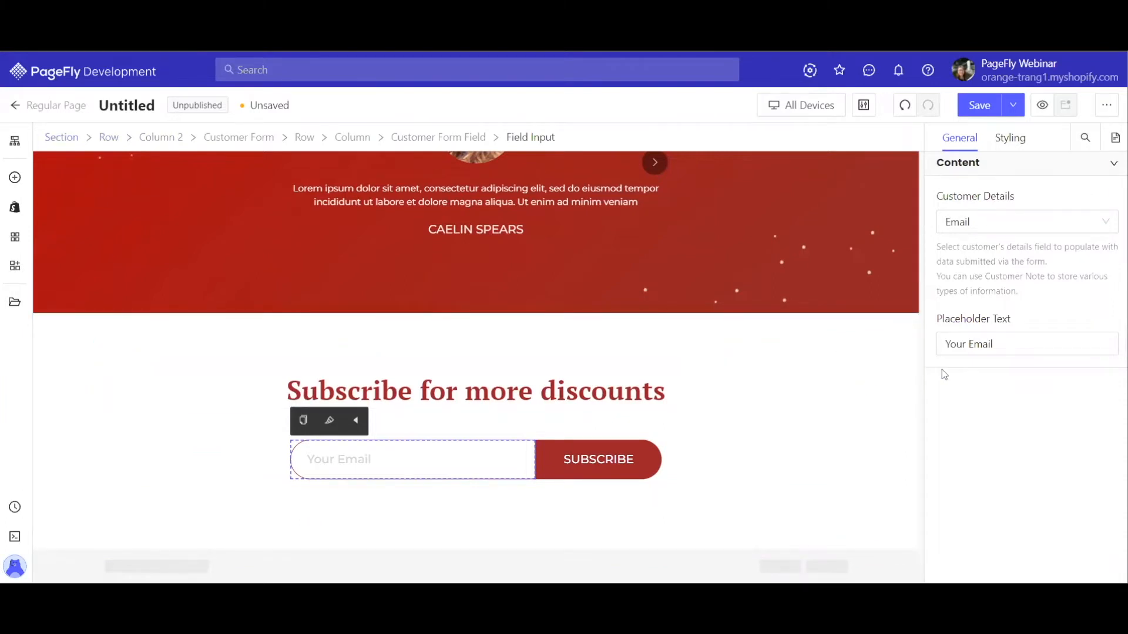
scroll(720, 379, up, 3)
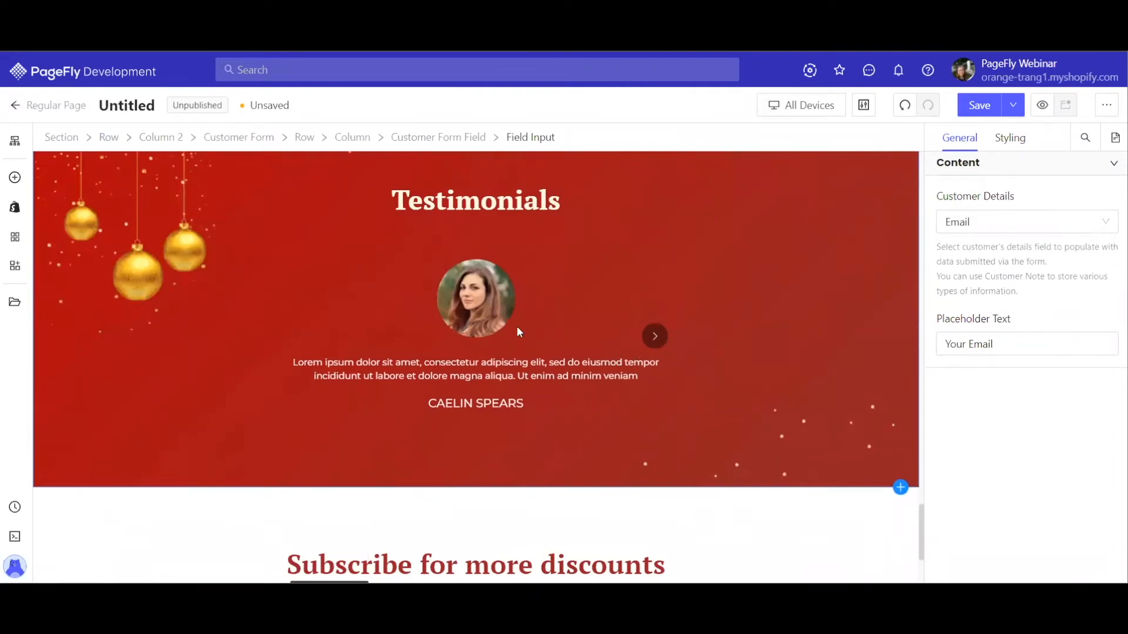
Step: Review the page from the Testimonials section back up to the "Your Christmas Offering" hero section
scroll(502, 324, up, 4)
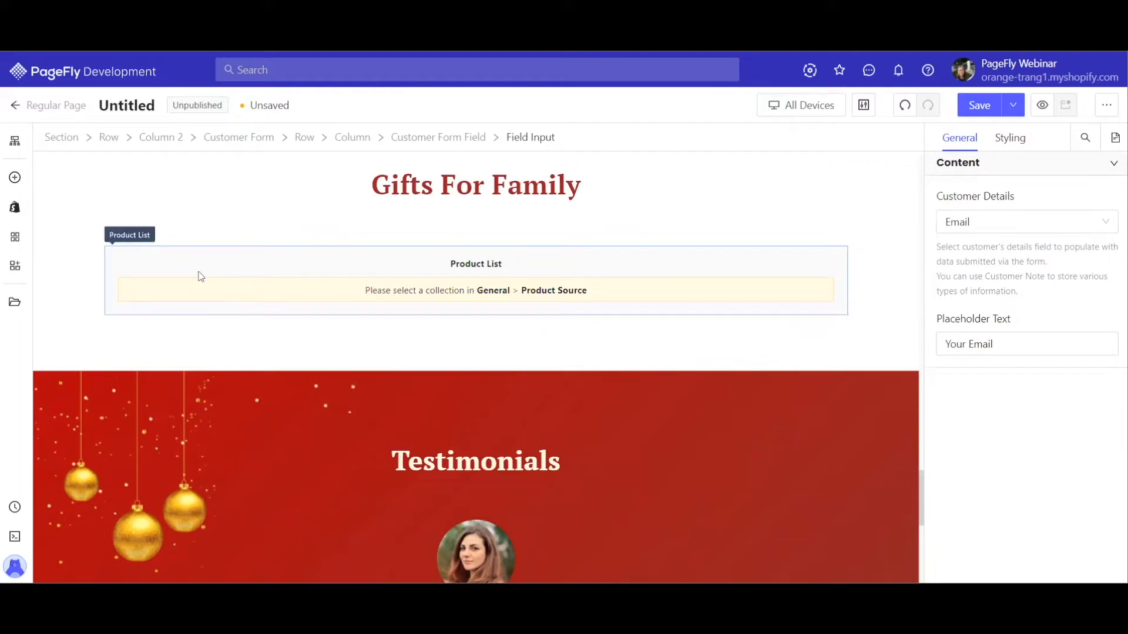
scroll(446, 290, up, 3)
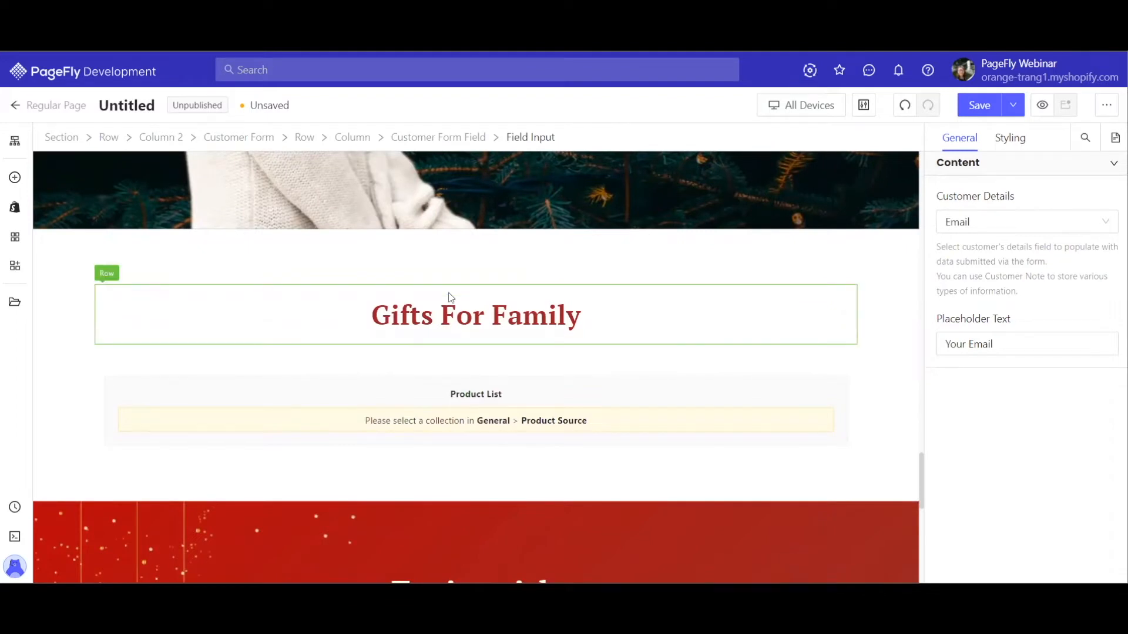
scroll(450, 296, up, 2)
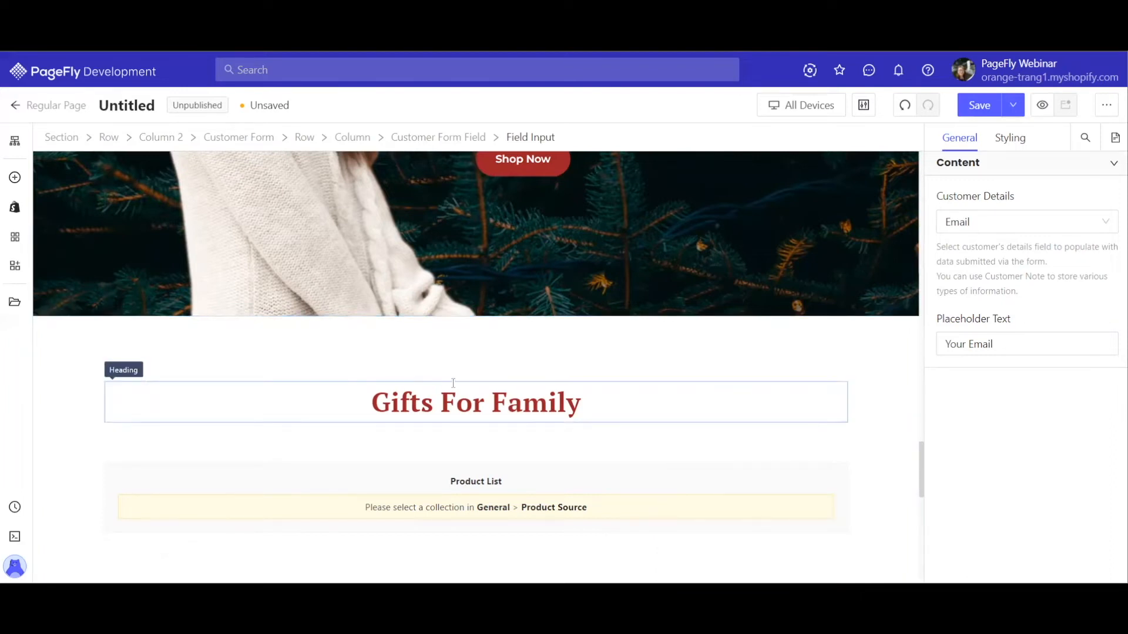
drag(467, 140, 485, 265)
scroll(484, 263, up, 9)
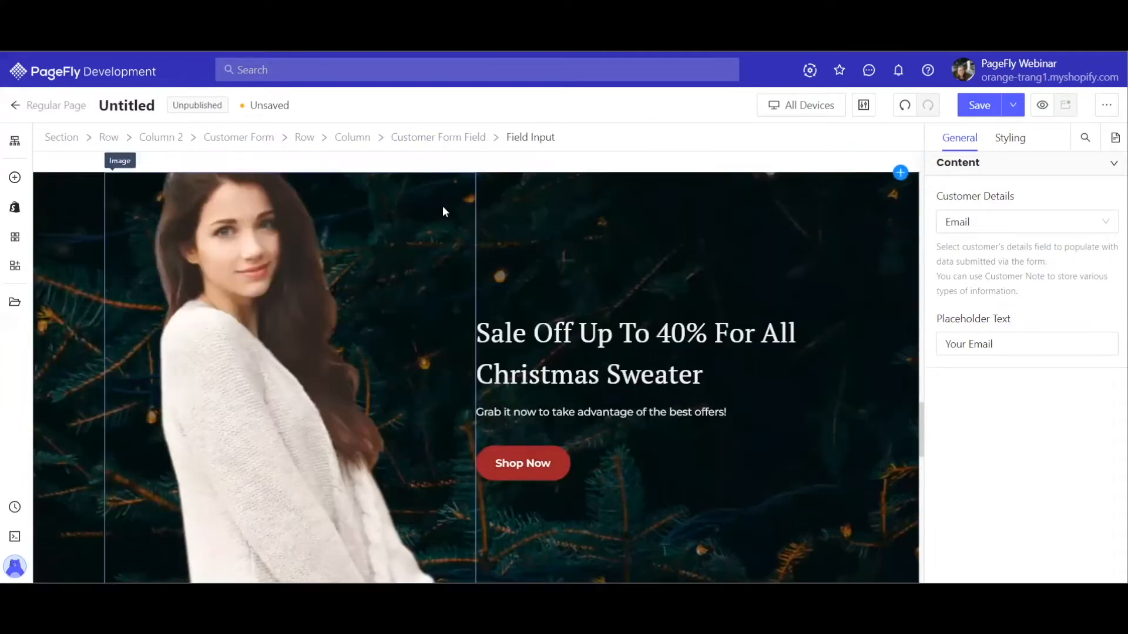
scroll(461, 333, up, 10)
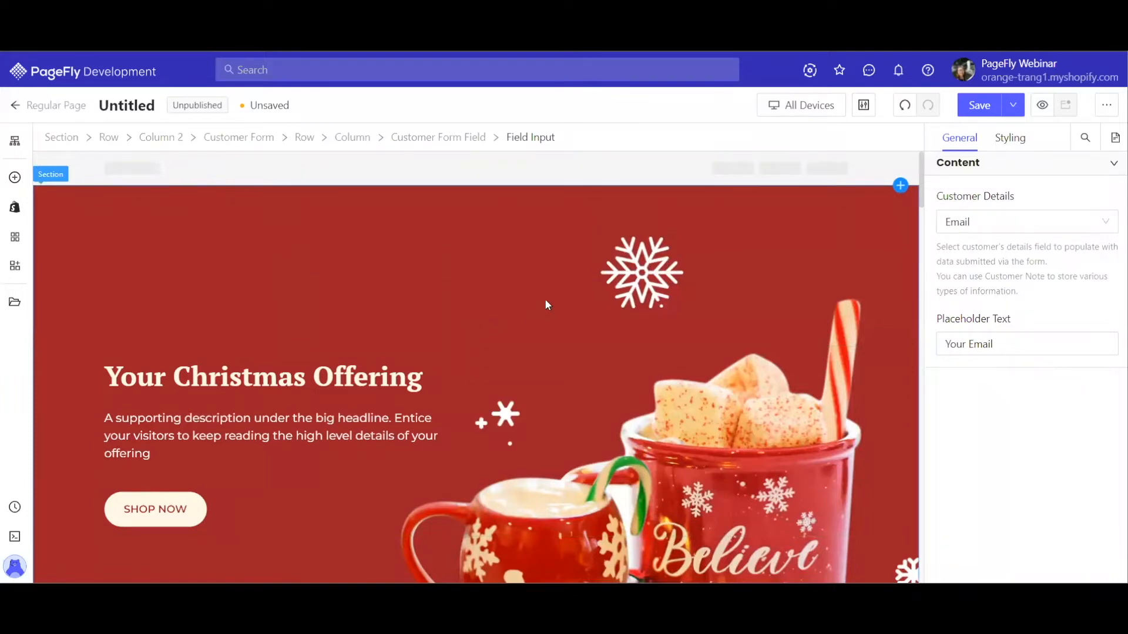
scroll(534, 323, down, 1)
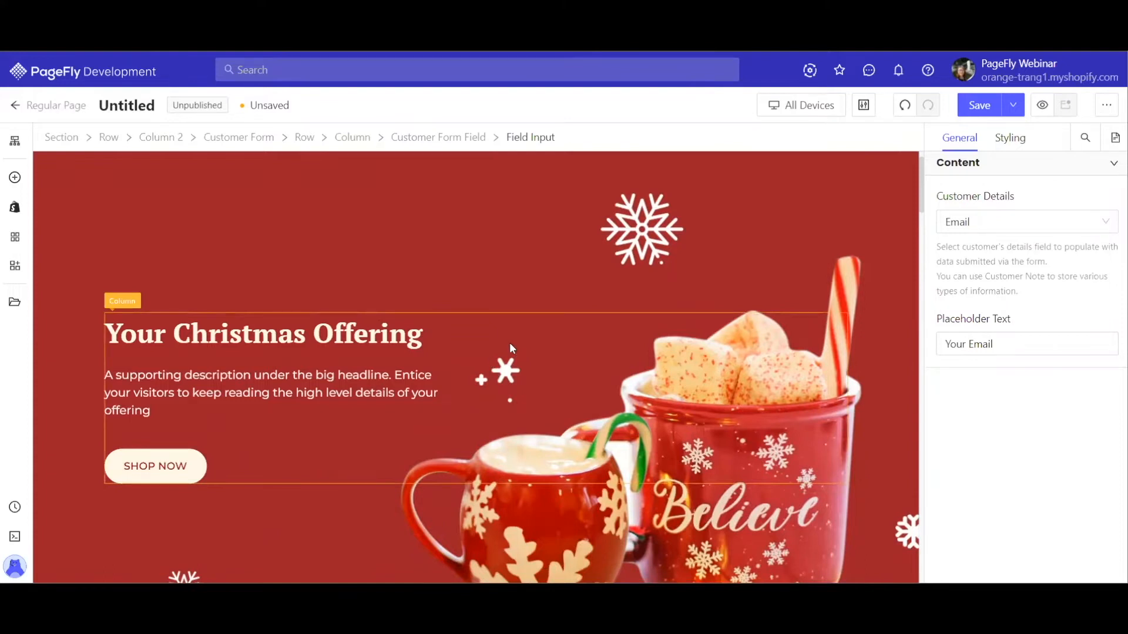
scroll(540, 344, down, 2)
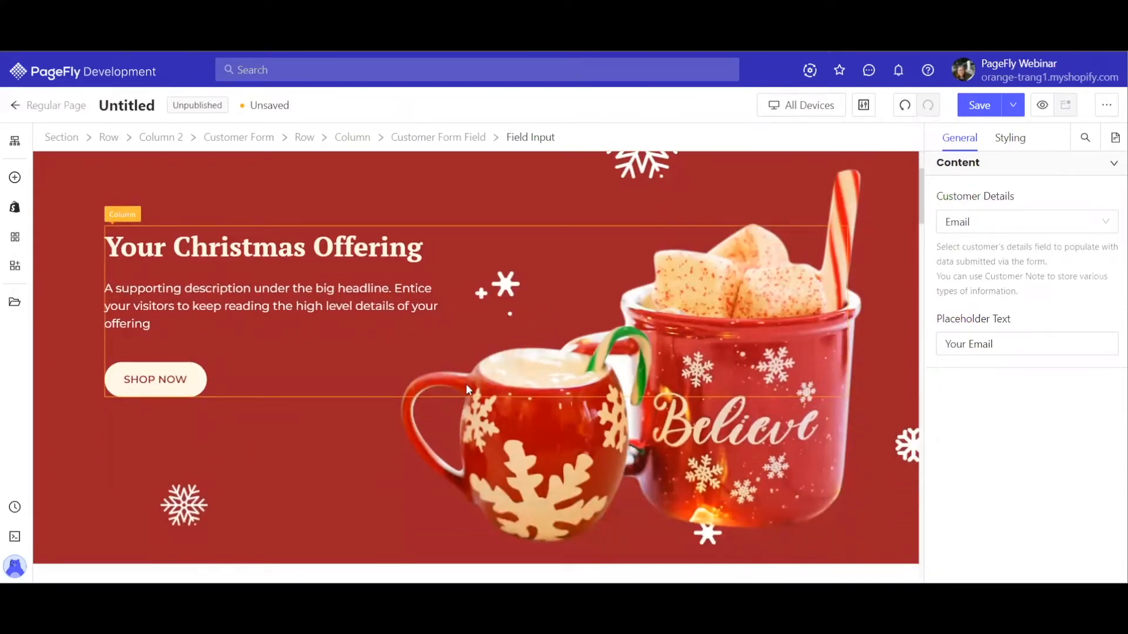
Step: Duplicate the "Your Christmas Offering" heading in the hero section and delete the extra heading
click(292, 254)
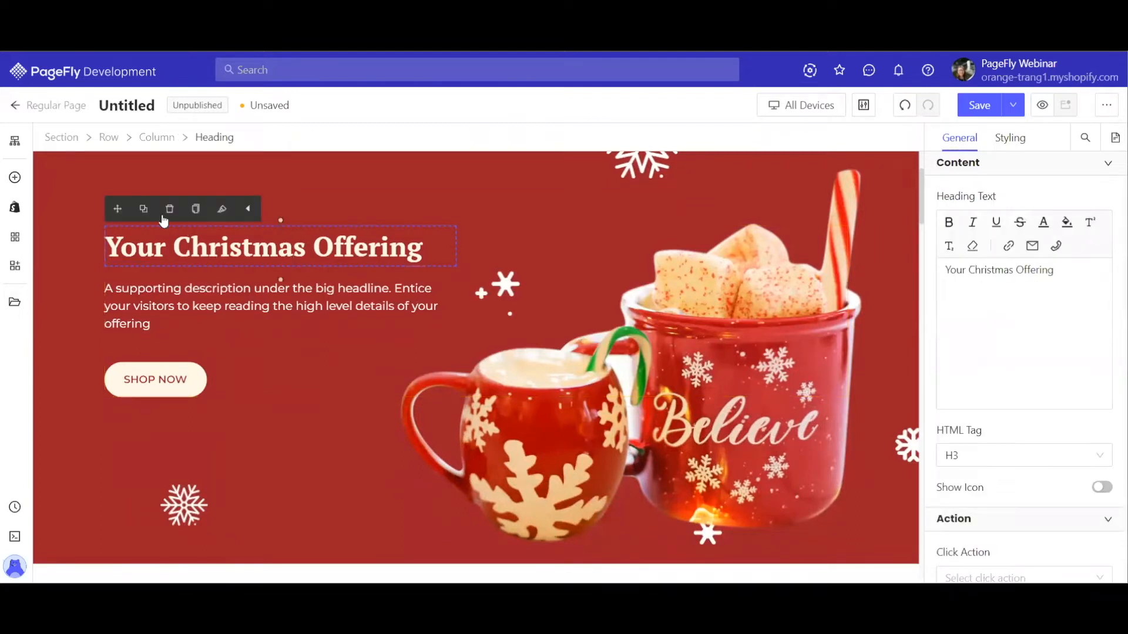
click(144, 211)
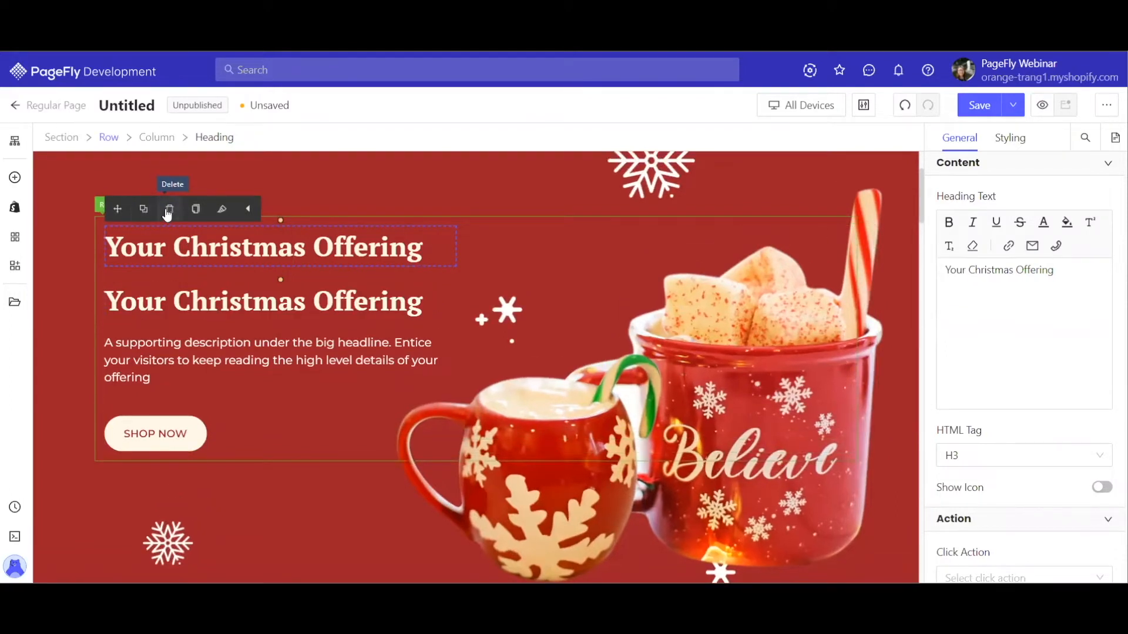
click(169, 209)
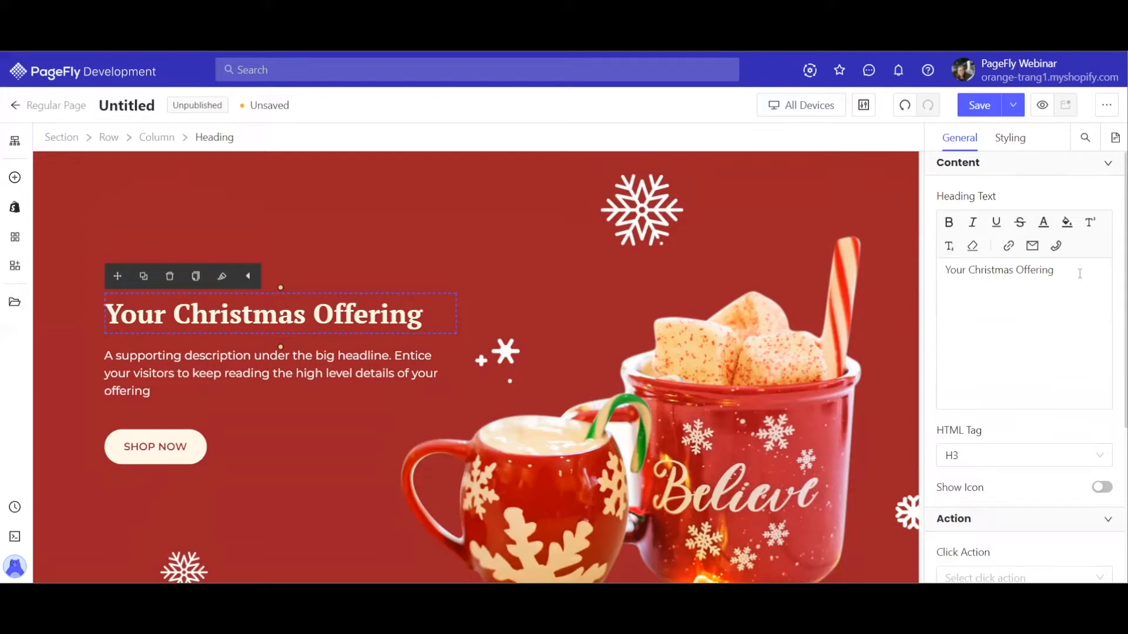
Step: Clear the right padding of the hero section's column and center its text alignment
click(548, 363)
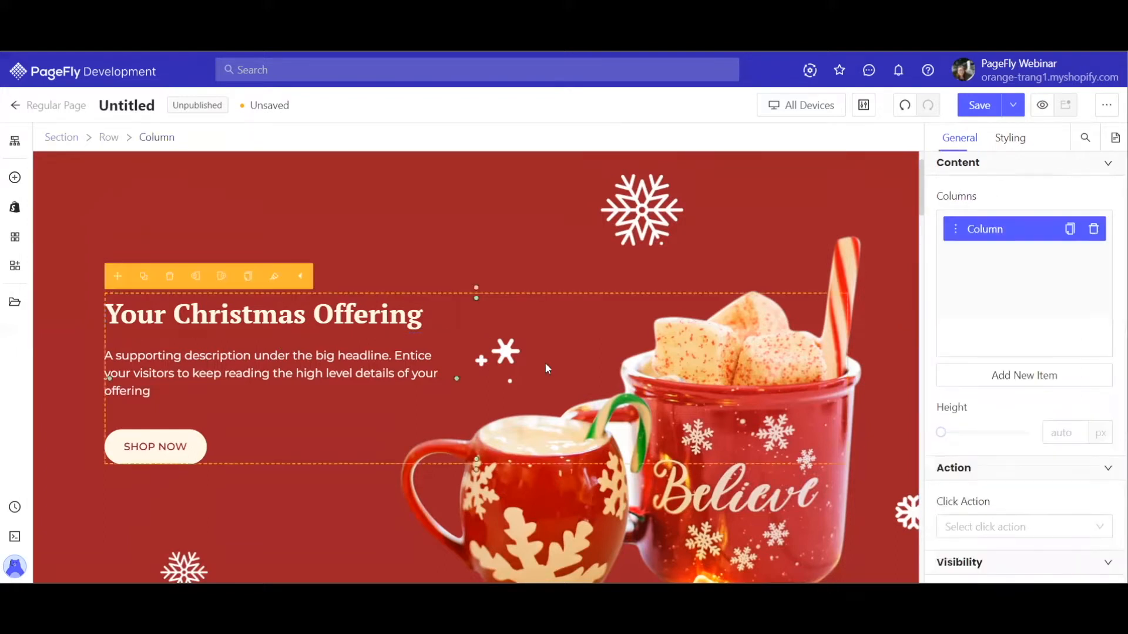
click(1010, 143)
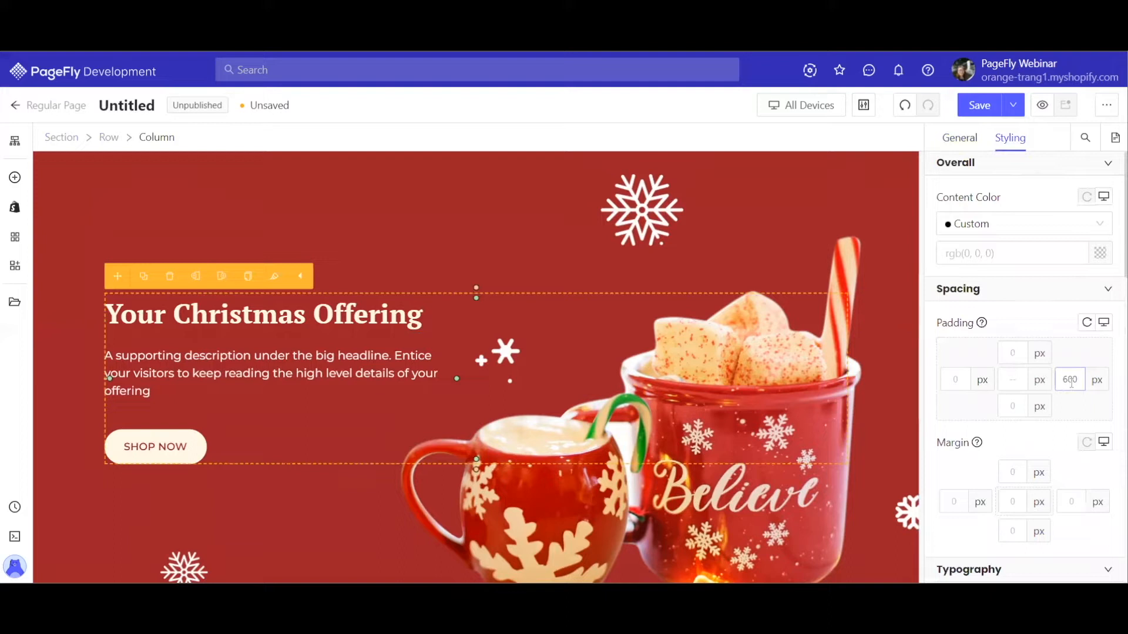
double_click(1071, 382)
key(BackSpace)
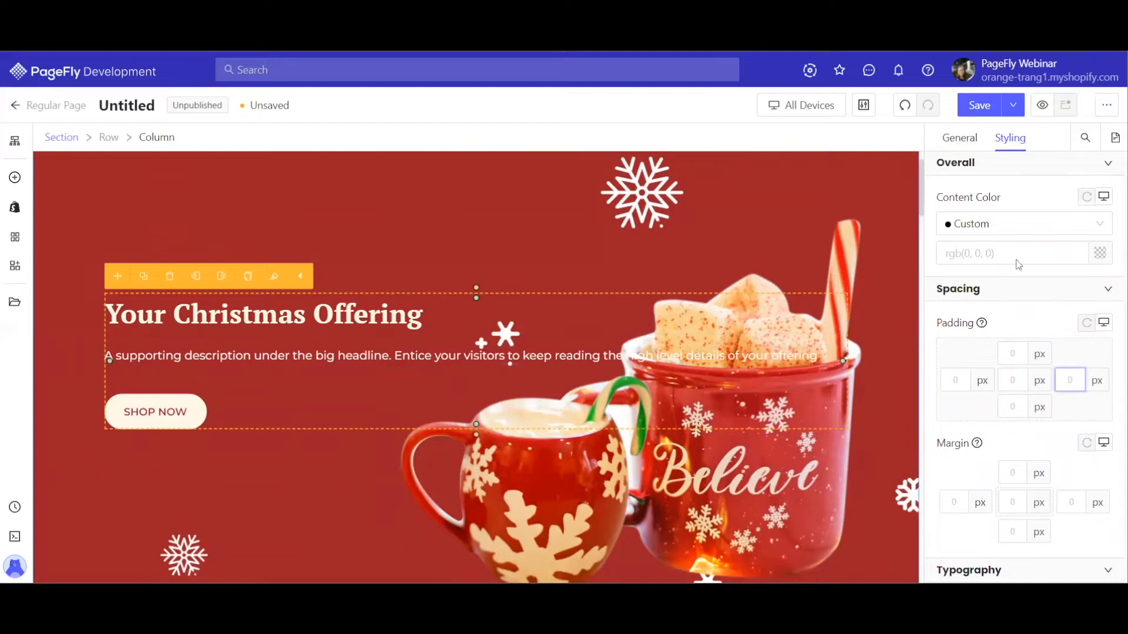
scroll(1018, 264, down, 7)
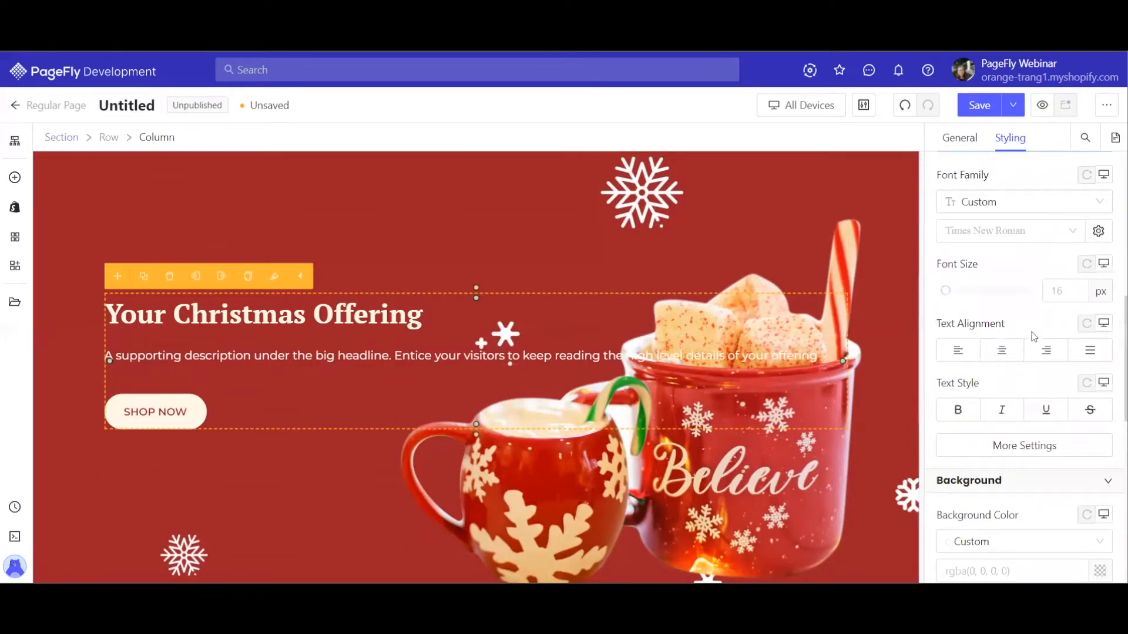
click(1002, 350)
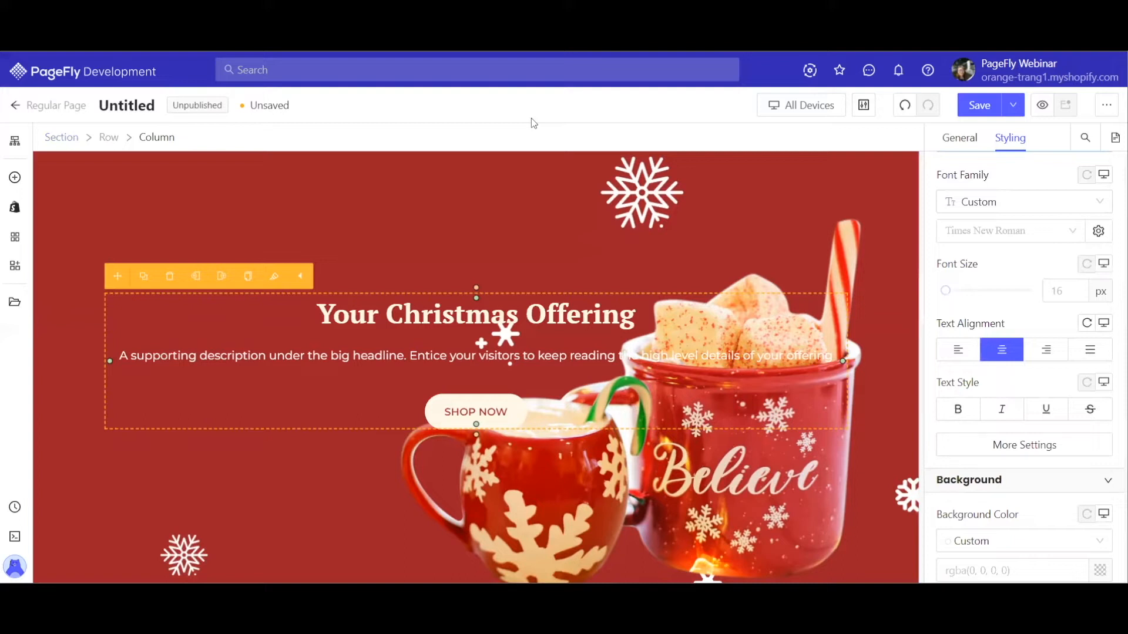
Step: Replace the hero heading text with "CHRISTMAS SALE"
click(517, 315)
click(963, 137)
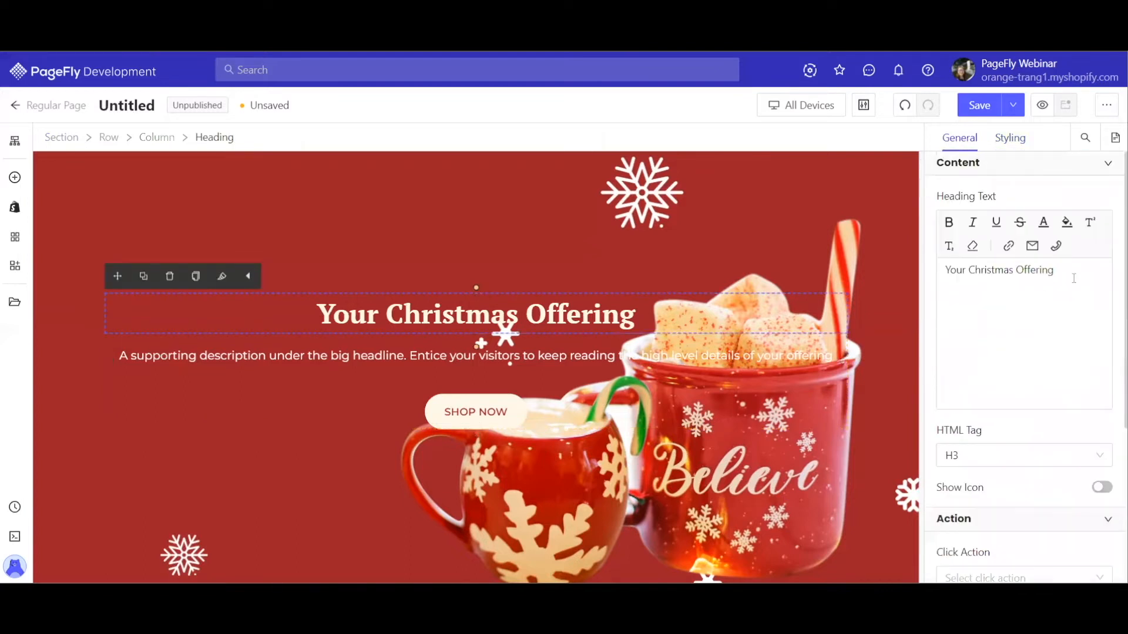
drag(1056, 271, 938, 266)
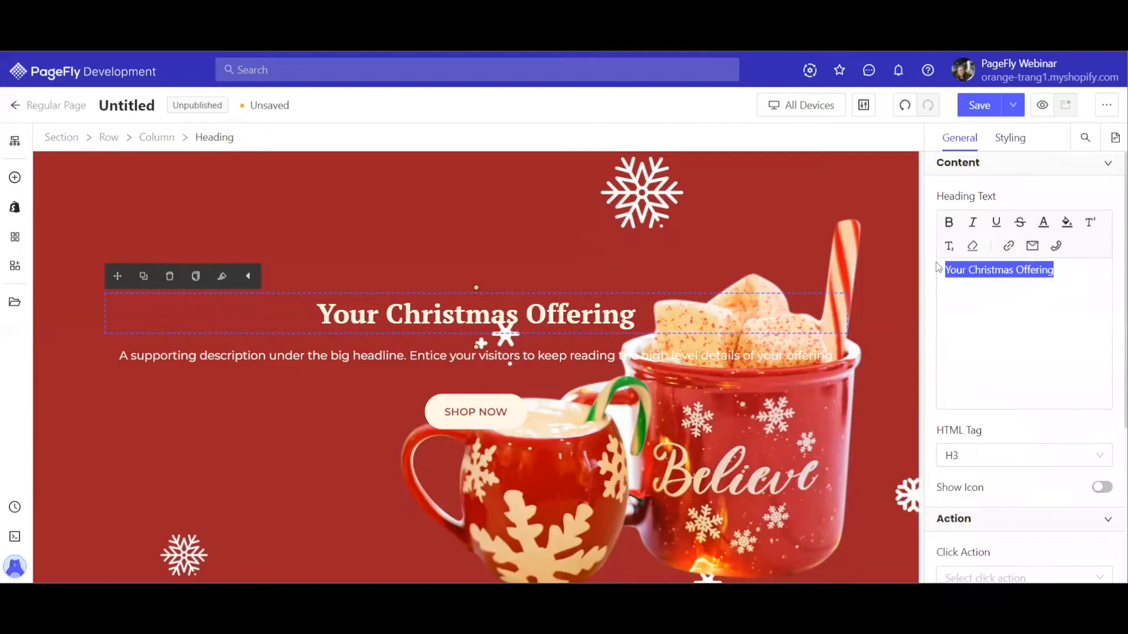
text(CHRIS)
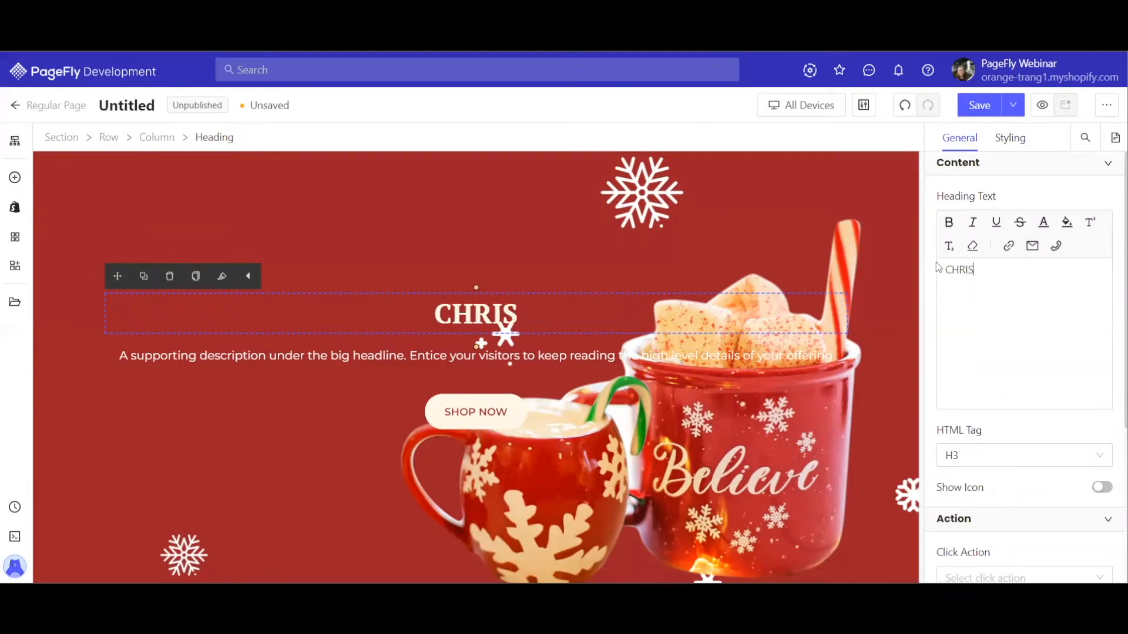
text(T,M)
key(BackSpace)
key(BackSpace)
text(MAA)
key(BackSpace)
text(S SQ)
key(BackSpace)
text(LE)
key(BackSpace)
key(BackSpace)
text(ALE)
Step: Replace the paragraph below the hero heading with "Let's make this holiday season a joyful and wonder-filled one."
click(608, 354)
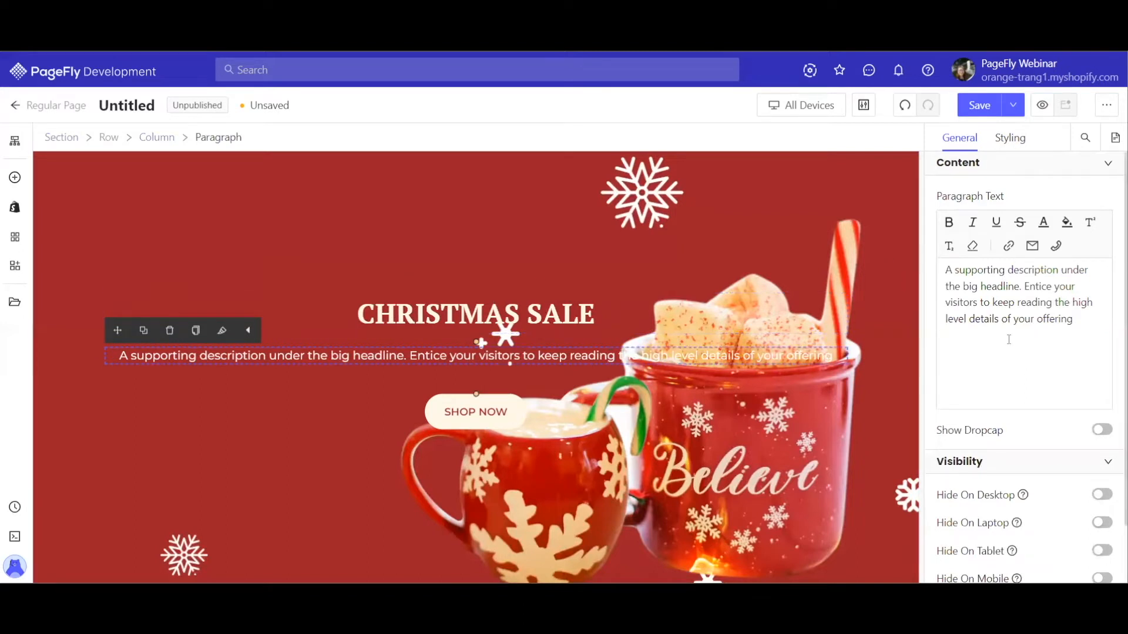
drag(1105, 323, 946, 248)
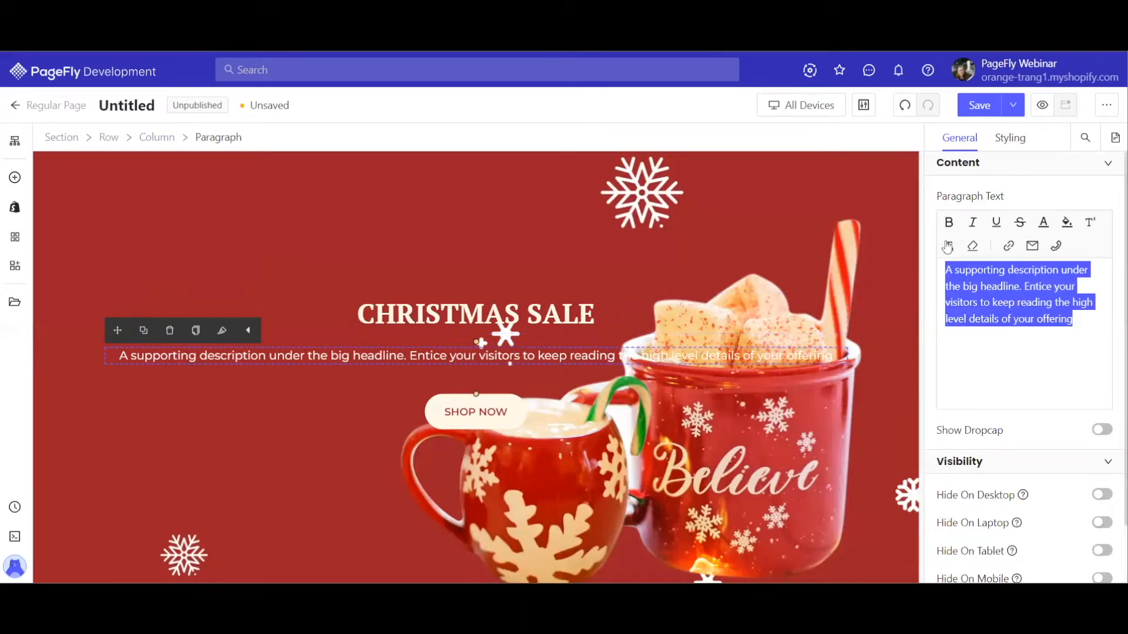
key(BackSpace)
text(Let's )
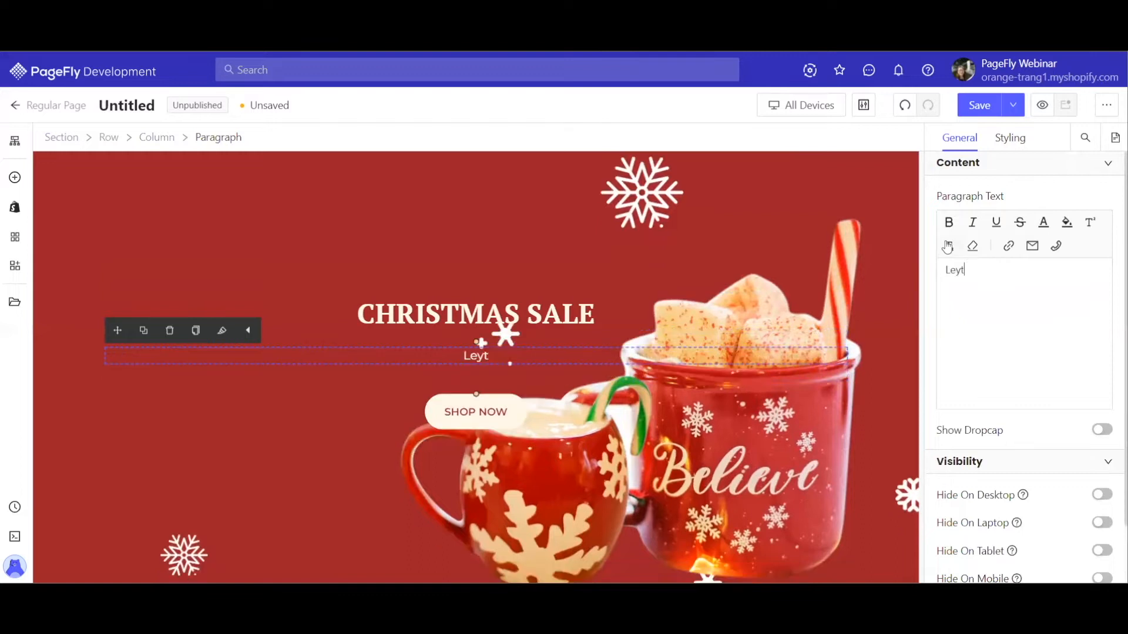
text(make this )
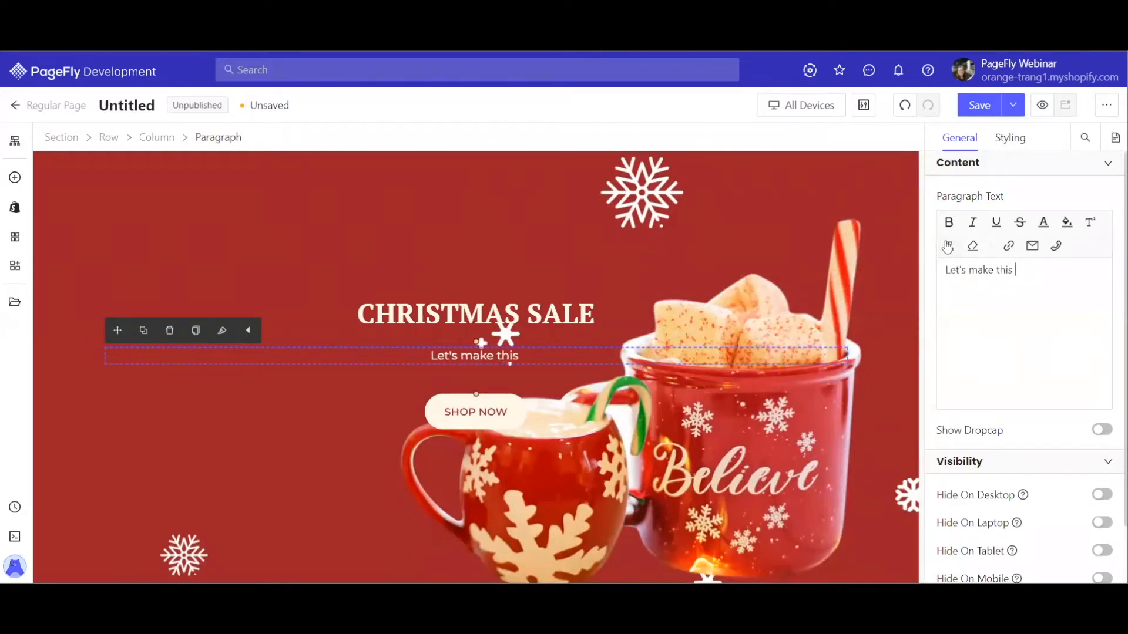
text(holiday s)
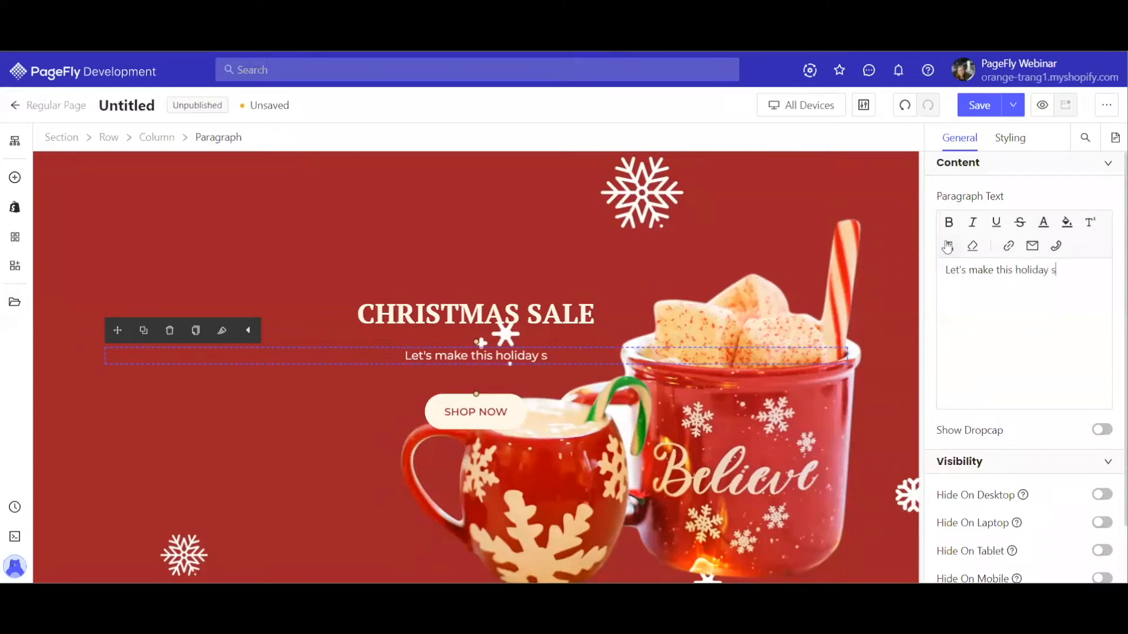
text(eason a joyful and wonder-filled one.)
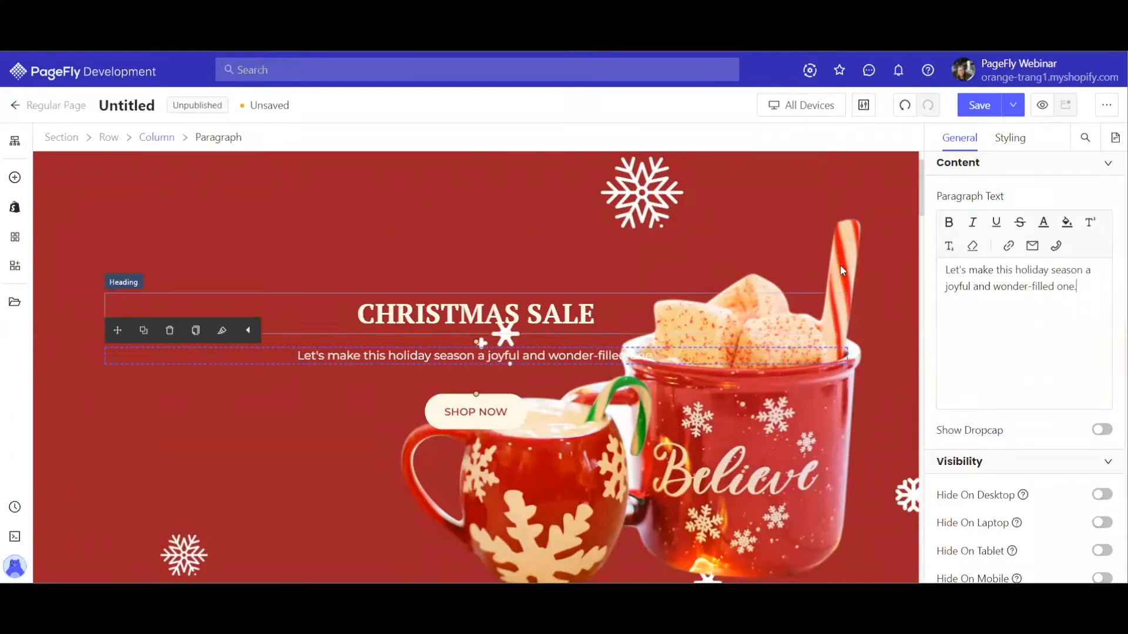
Step: Replace the hero section's background image with the dark wood photo with Christmas gifts along its bottom edge, and inspect the additional background settings
click(804, 222)
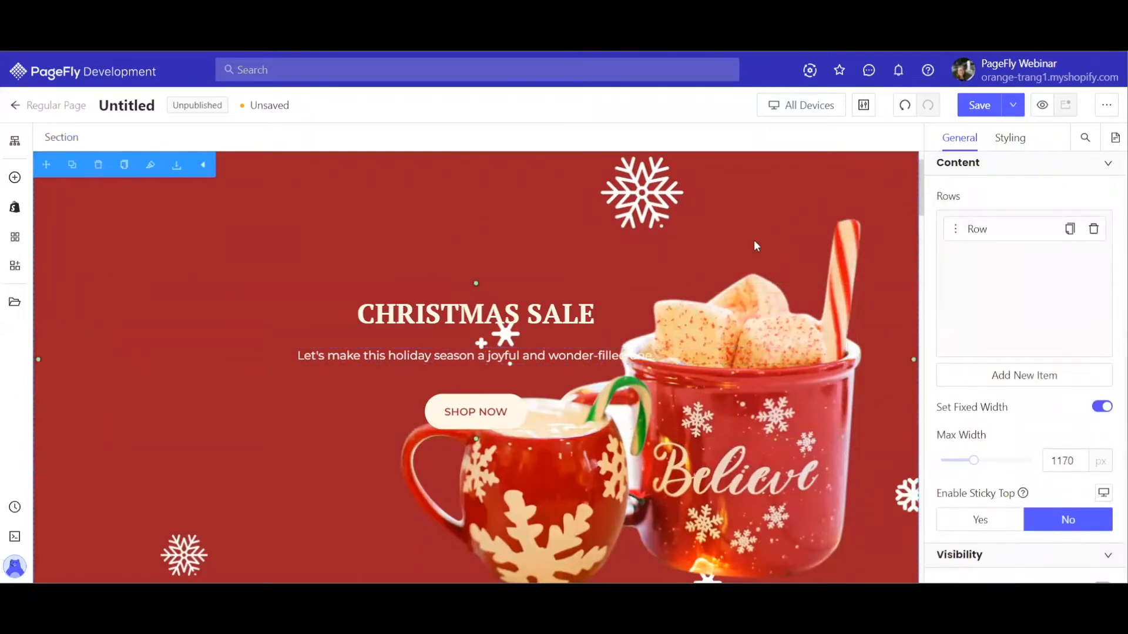
click(1007, 144)
scroll(1026, 332, down, 5)
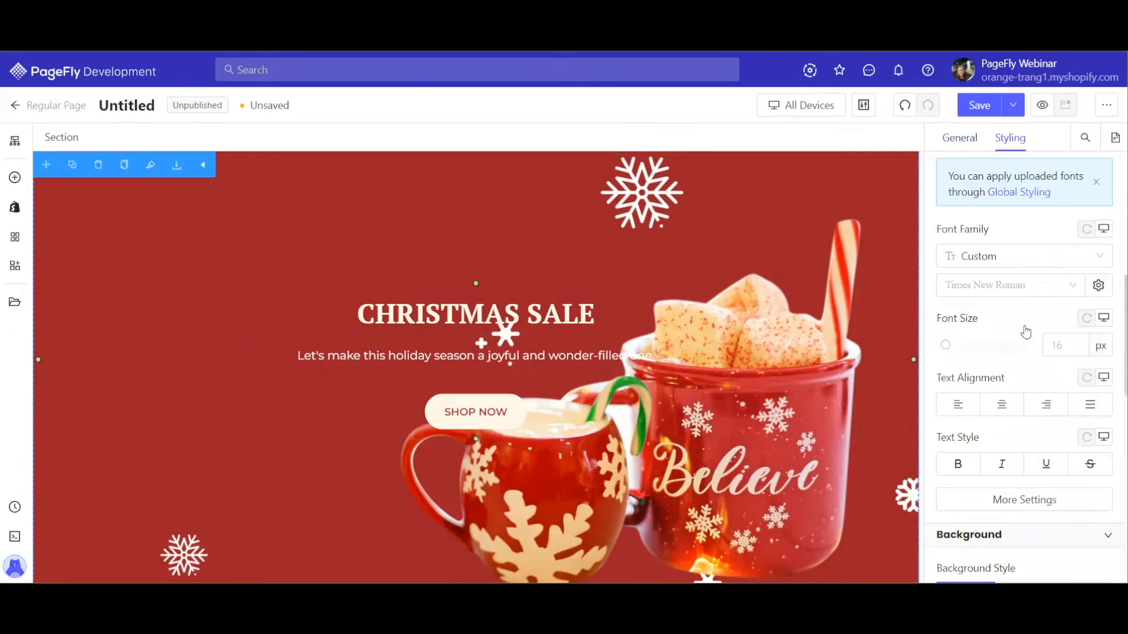
scroll(1023, 323, down, 5)
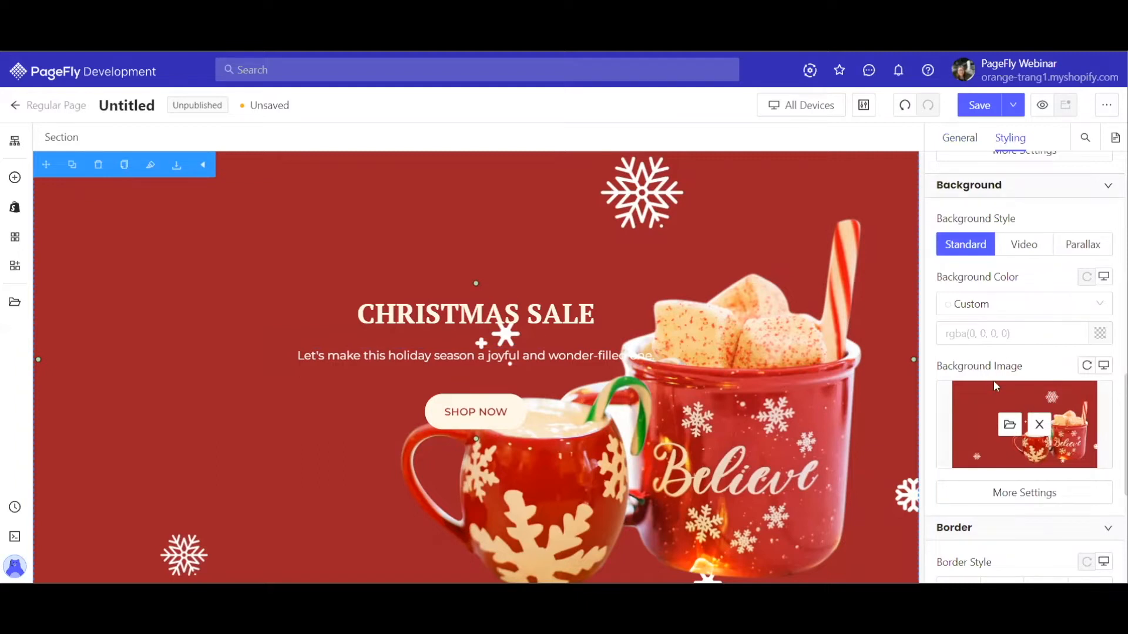
click(1011, 426)
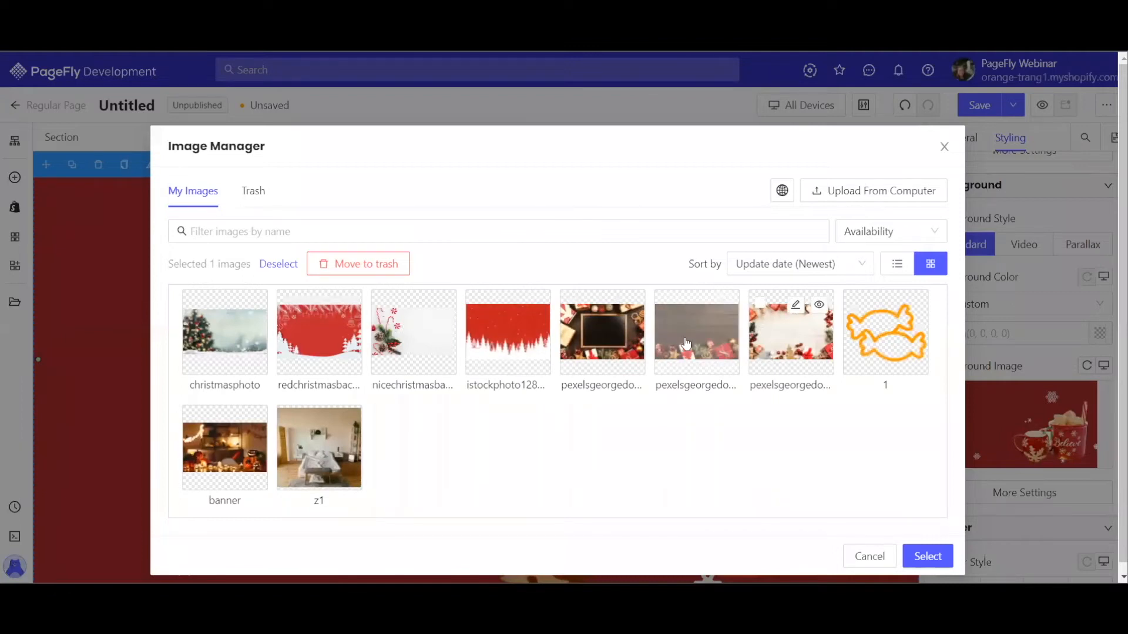
click(687, 343)
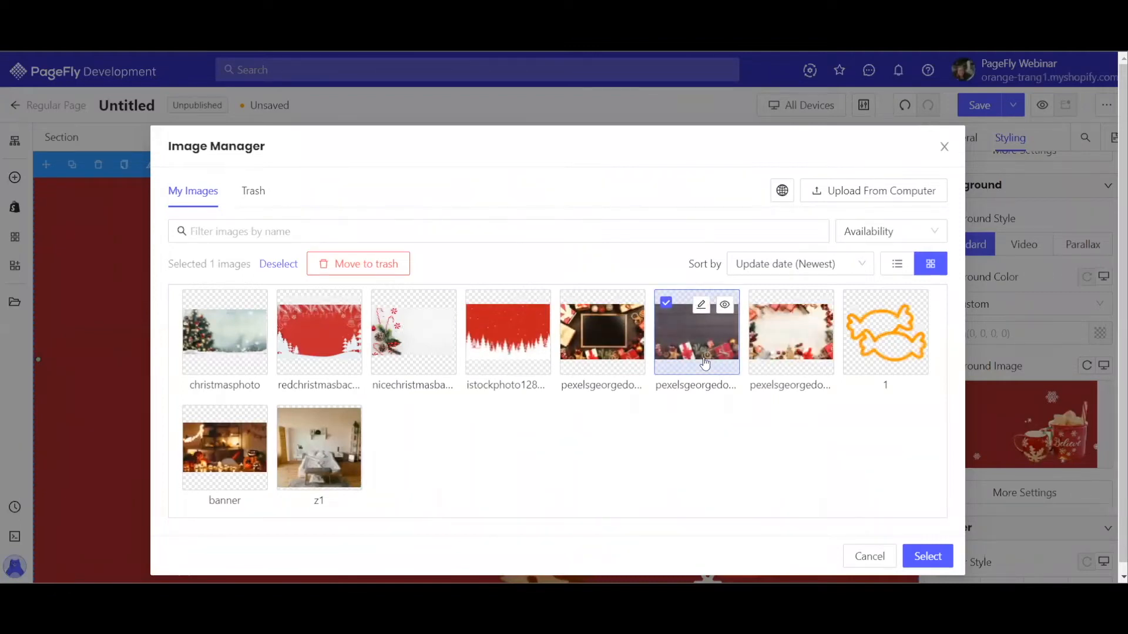
click(928, 557)
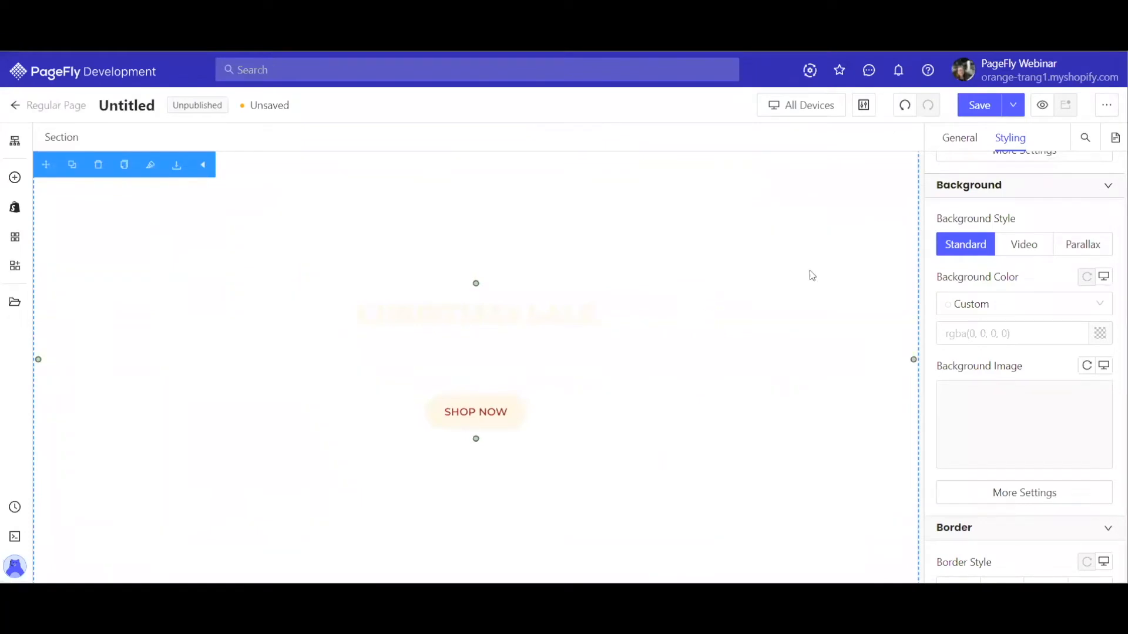
click(948, 495)
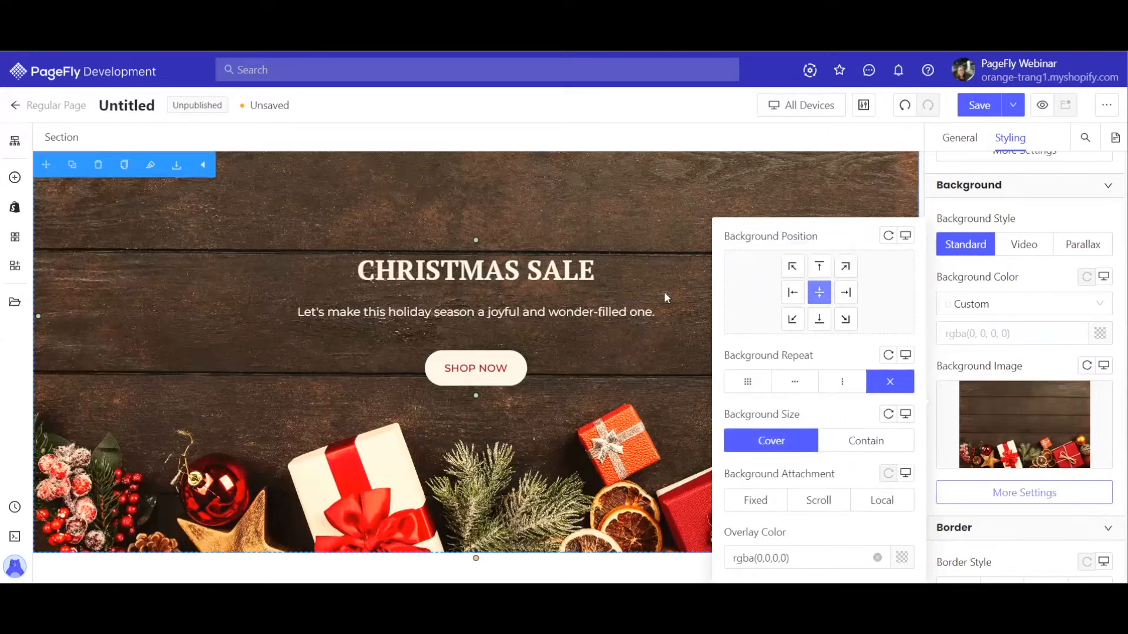
click(701, 234)
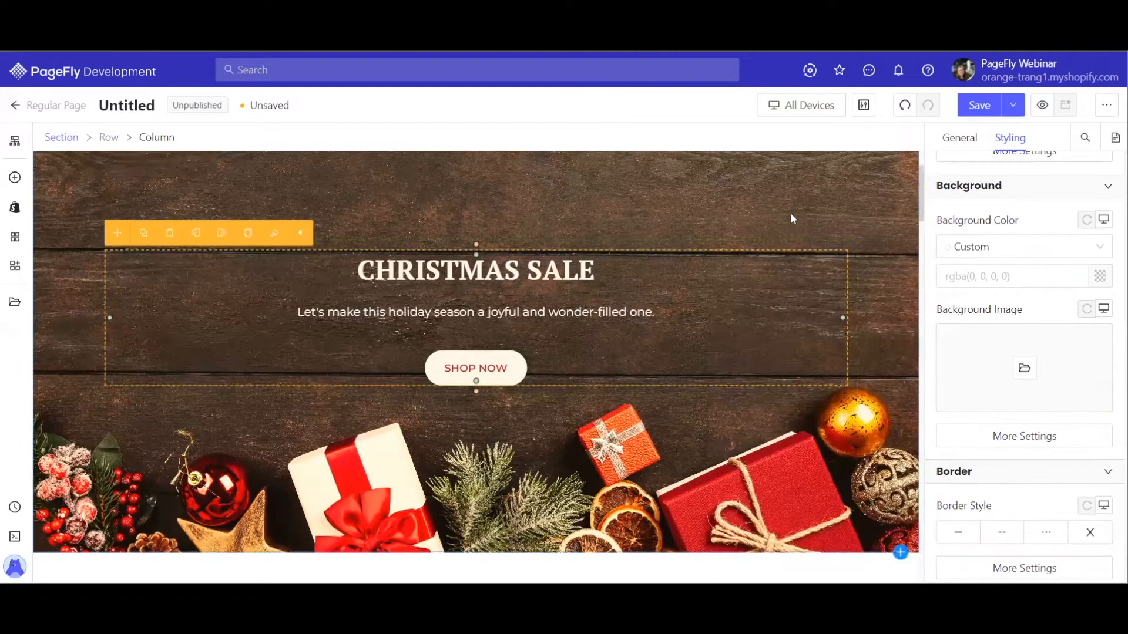
Step: Set the hero section's top padding to 150 px
click(874, 203)
scroll(1051, 329, up, 10)
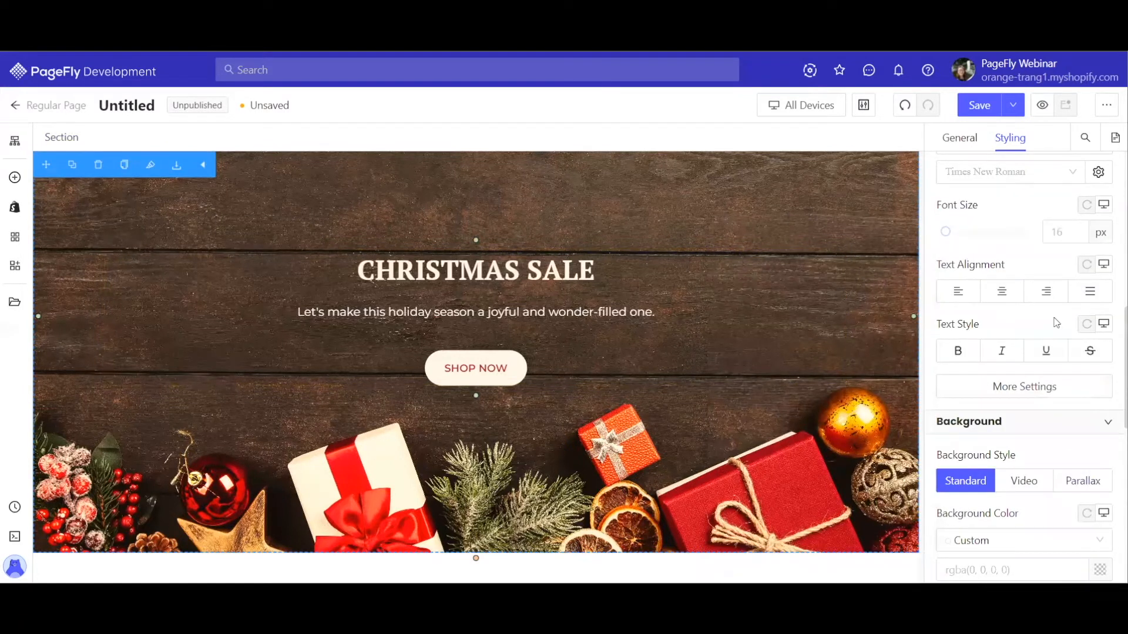
double_click(1002, 355)
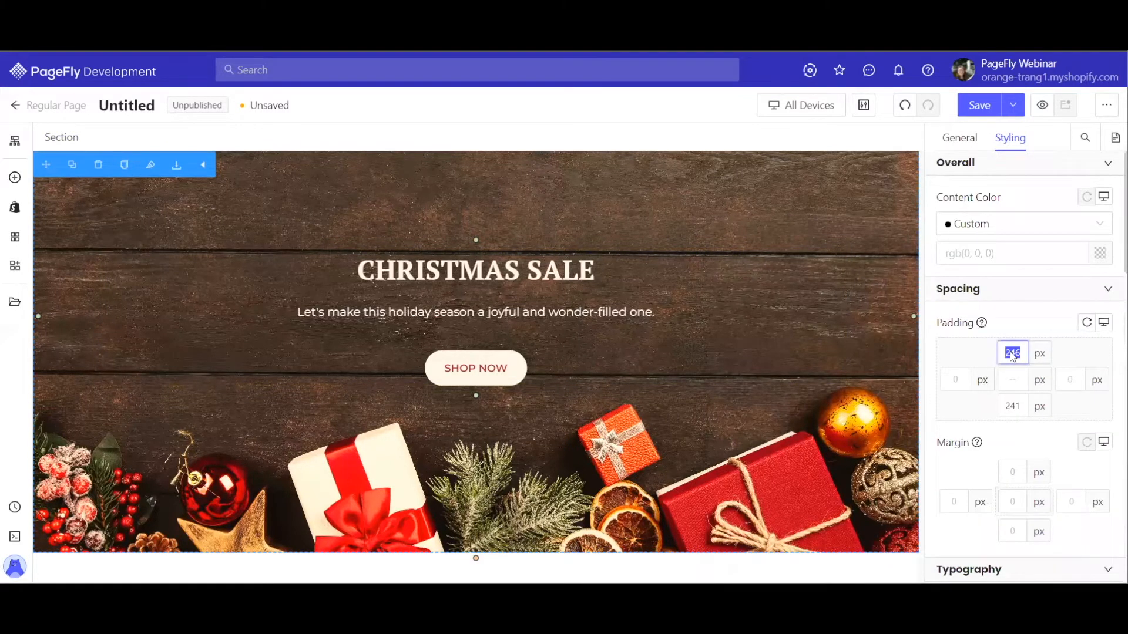
text(0)
key(BackSpace)
text(150)
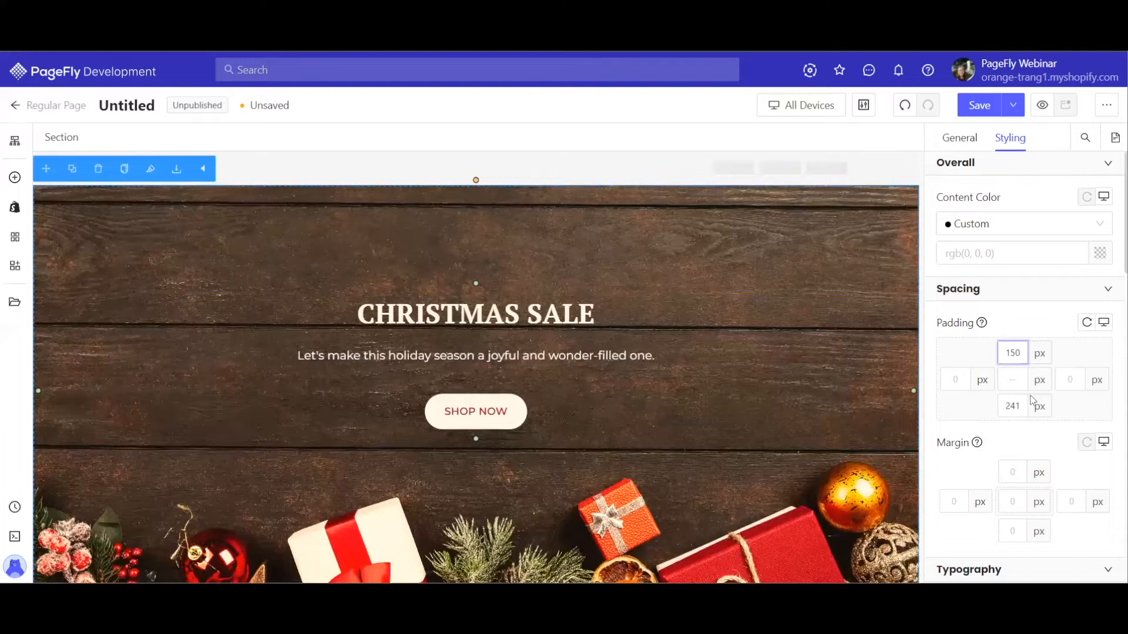
Step: Set the hero section's bottom padding to 270 px and check the banner's spacing
click(1014, 404)
text(70)
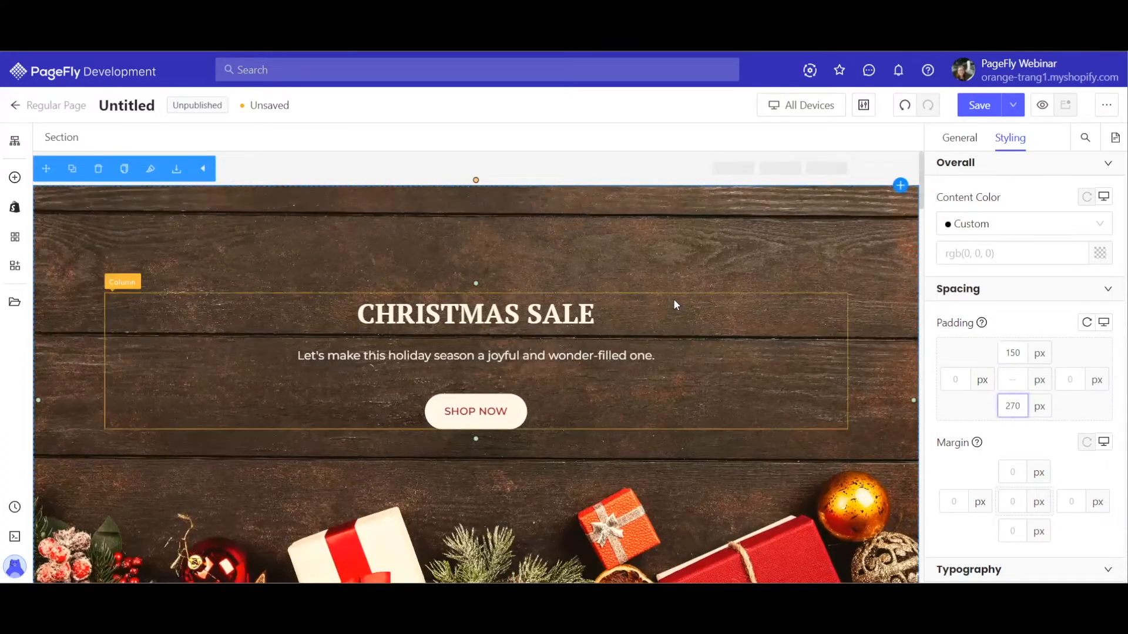
scroll(820, 300, down, 2)
click(1070, 370)
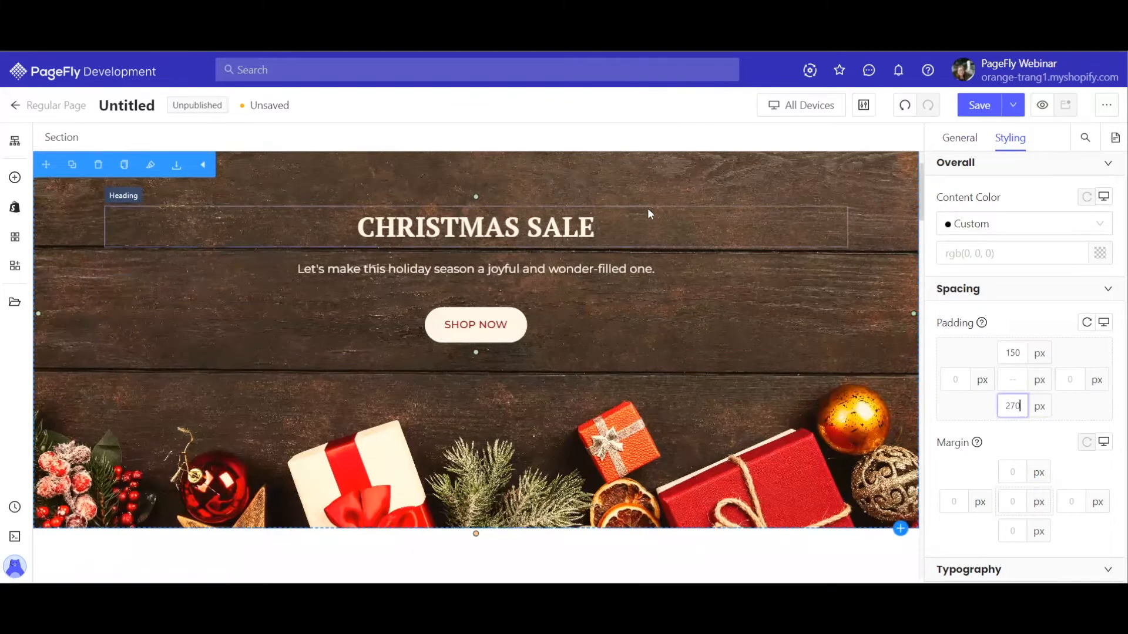
scroll(534, 267, down, 1)
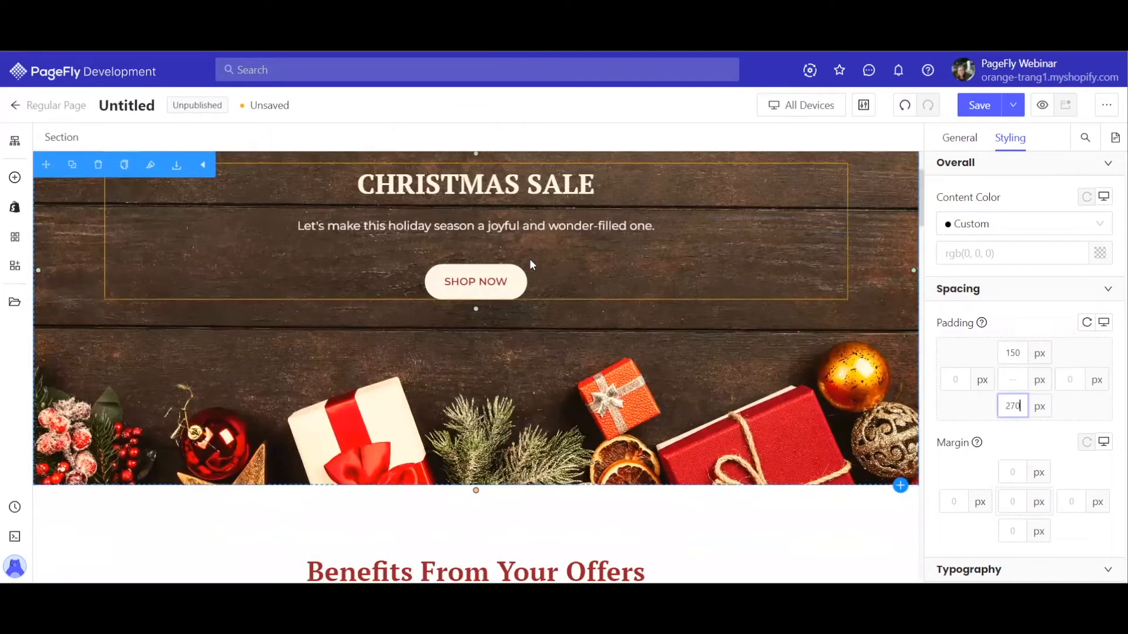
scroll(517, 203, up, 1)
scroll(517, 203, up, 2)
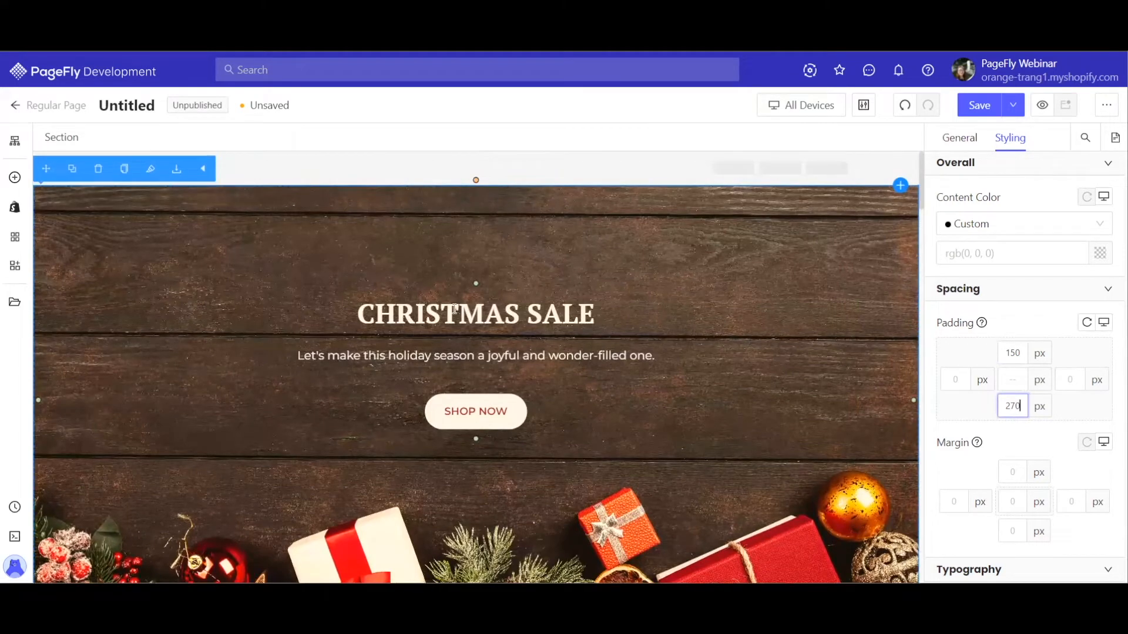
Step: Examine the SHOP NOW button's available styling states and the color and background settings of its Mouse over state
click(505, 401)
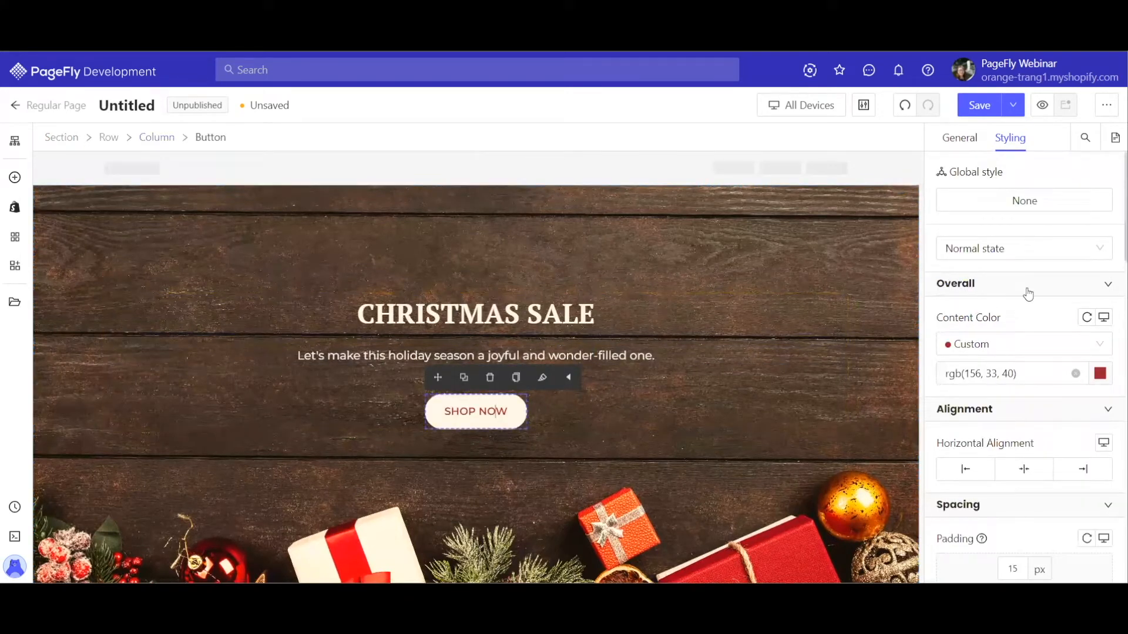
click(1008, 252)
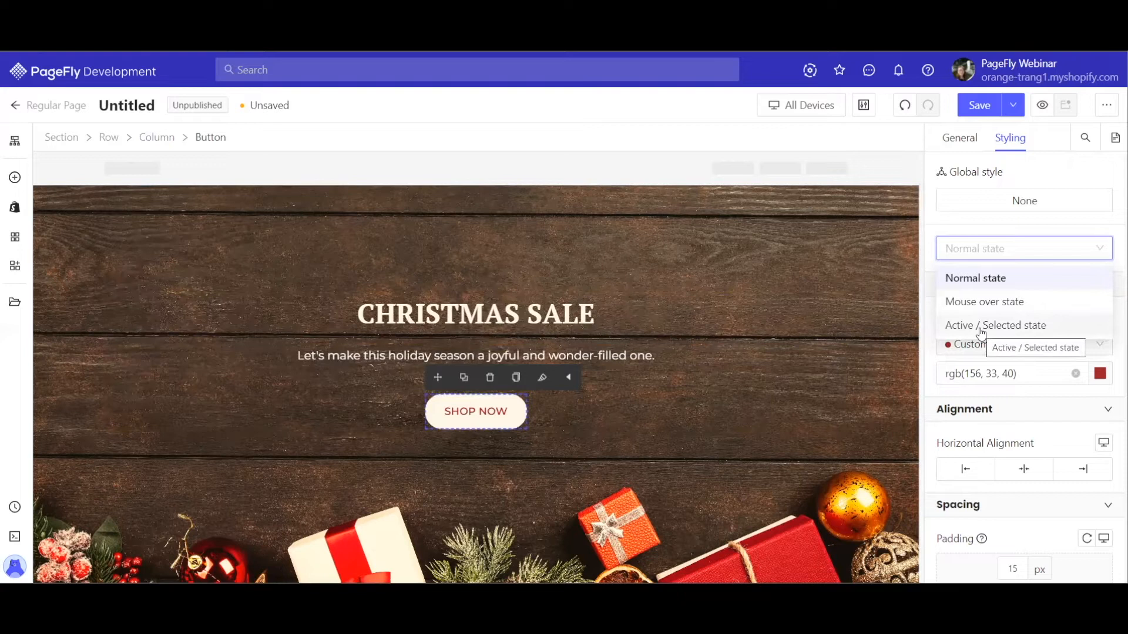
click(1072, 241)
click(1049, 248)
click(1049, 247)
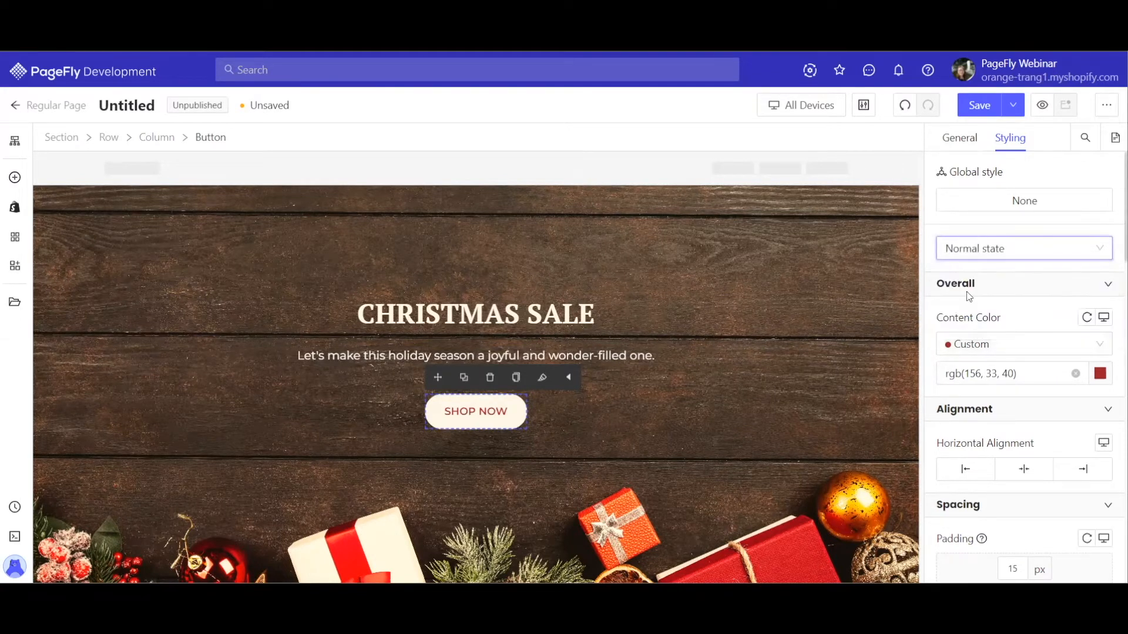
scroll(1027, 257, down, 2)
scroll(1027, 259, up, 2)
click(1028, 252)
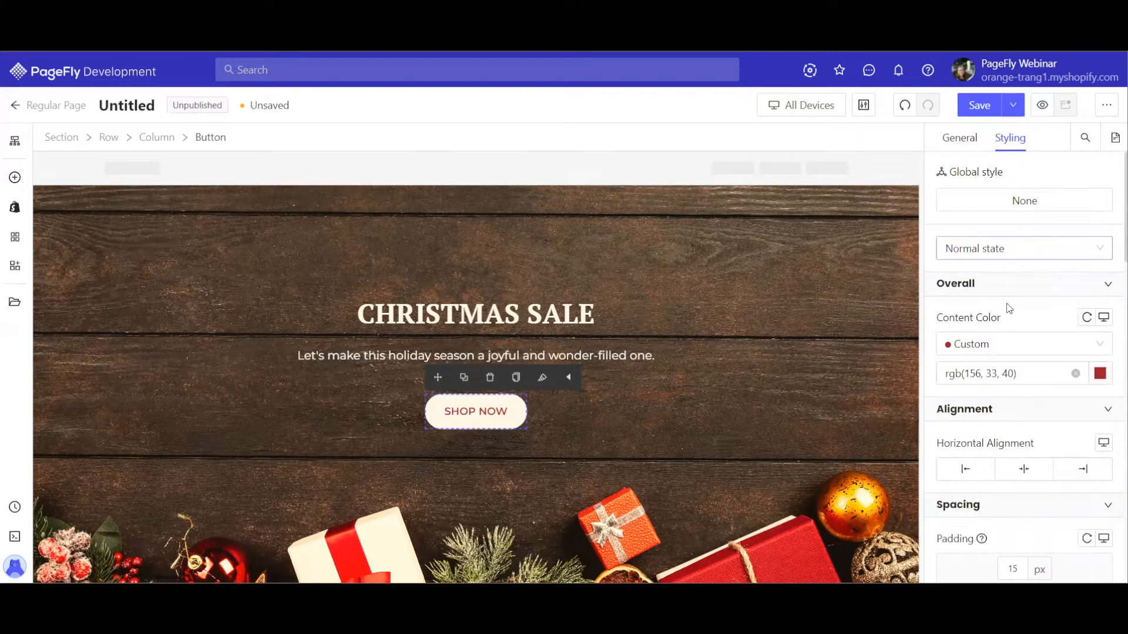
click(1006, 301)
scroll(1064, 345, down, 6)
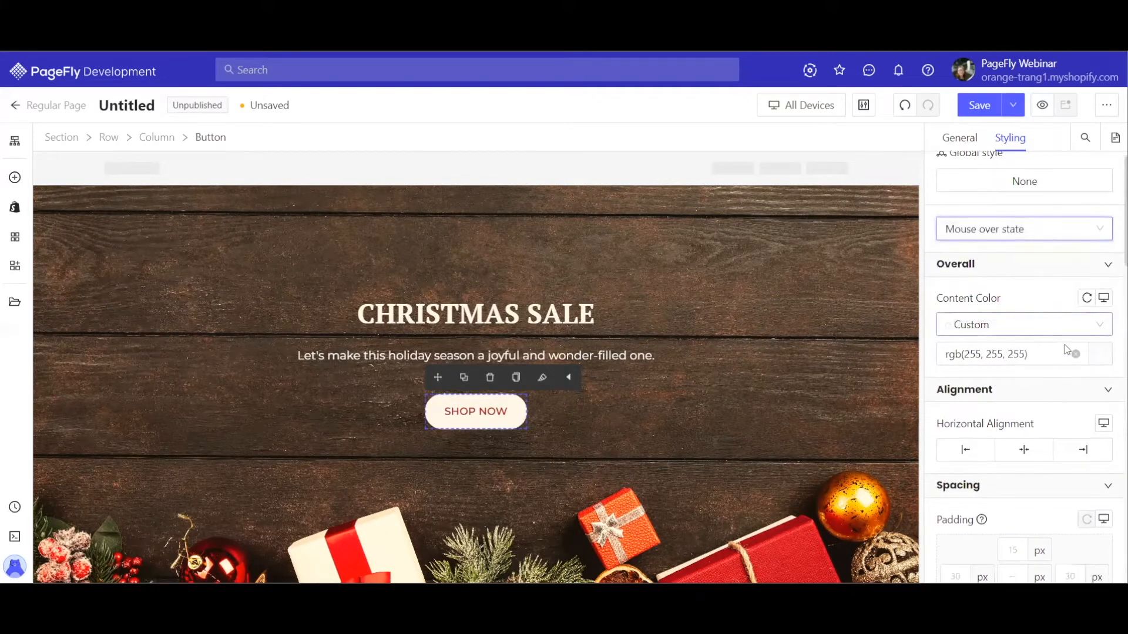
scroll(1058, 350, down, 5)
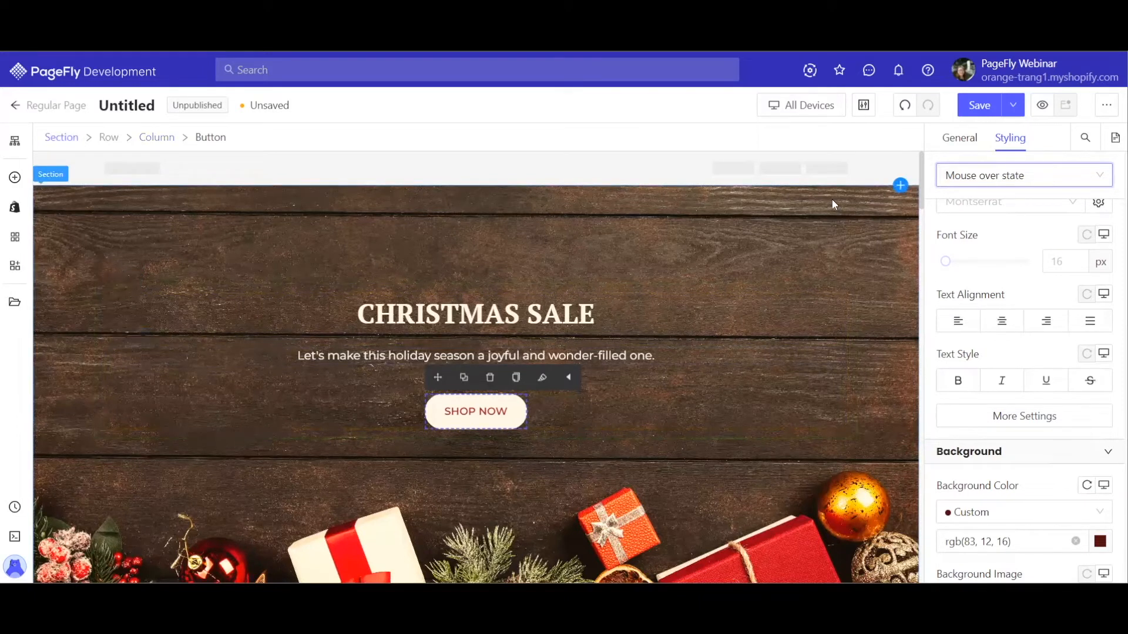
Step: Try cropping the hero section's background photo in the image editor
click(788, 261)
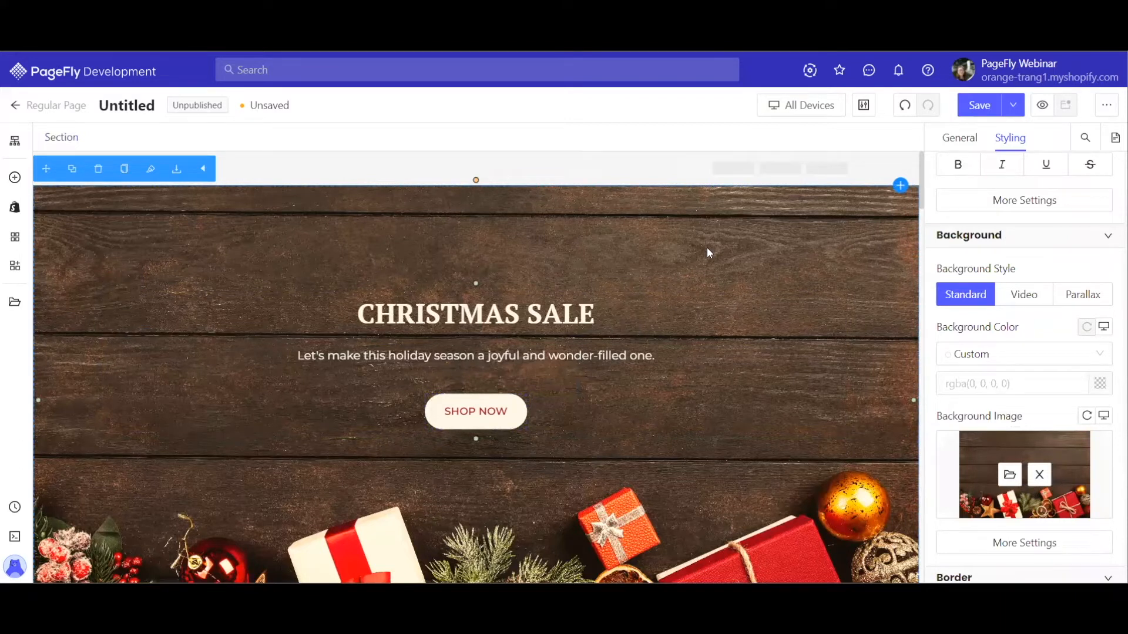
click(1010, 476)
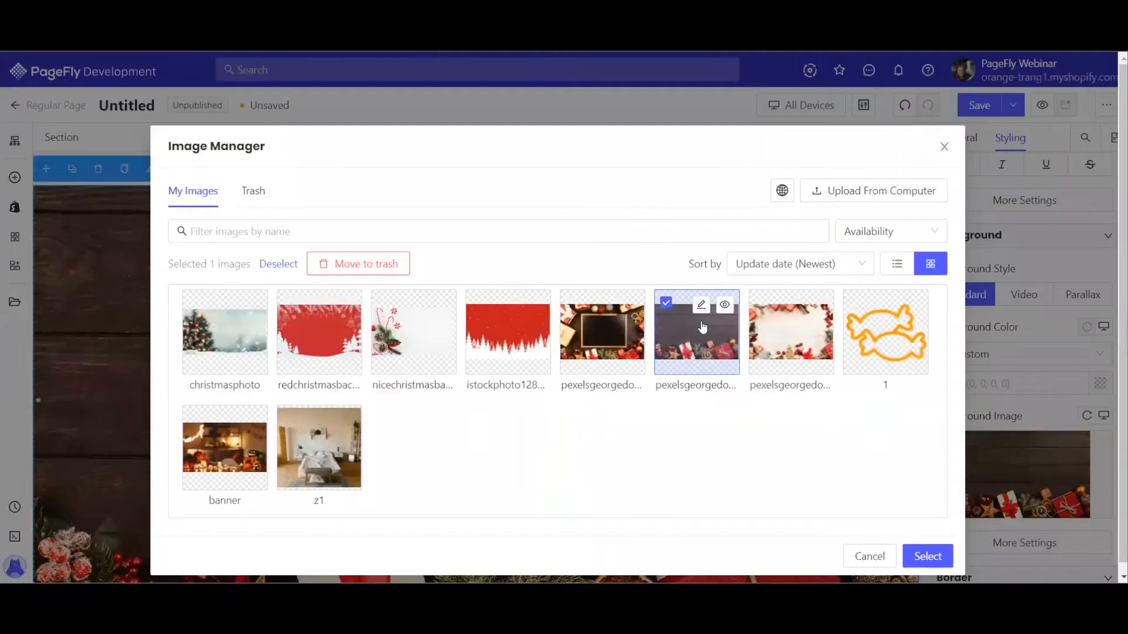
click(701, 305)
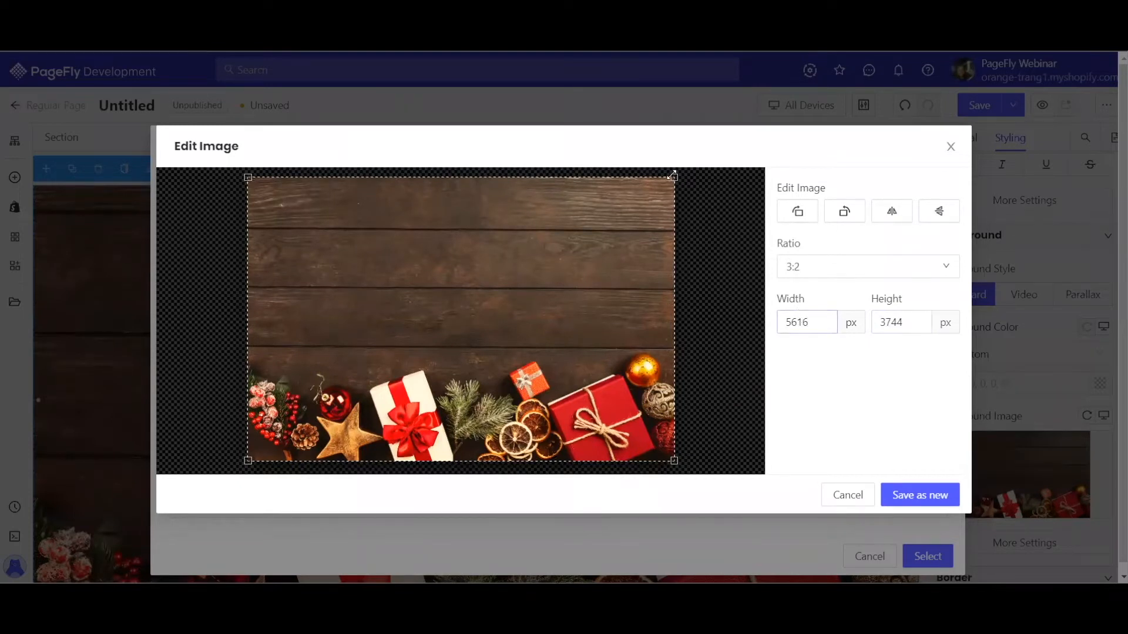
drag(674, 180, 479, 307)
drag(715, 183, 760, 170)
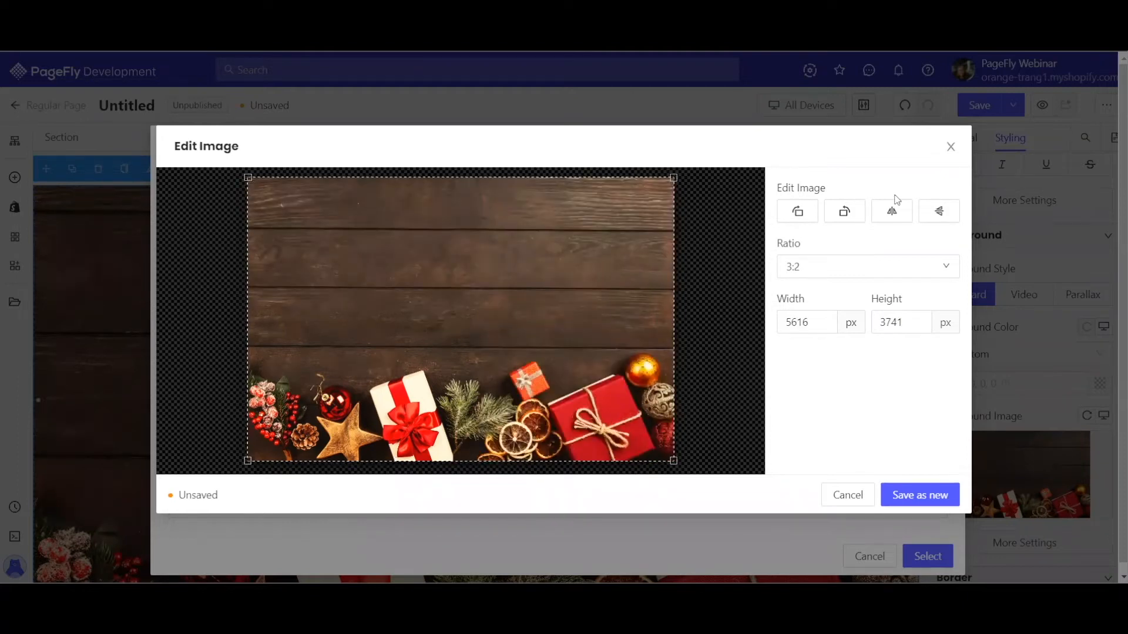
click(951, 147)
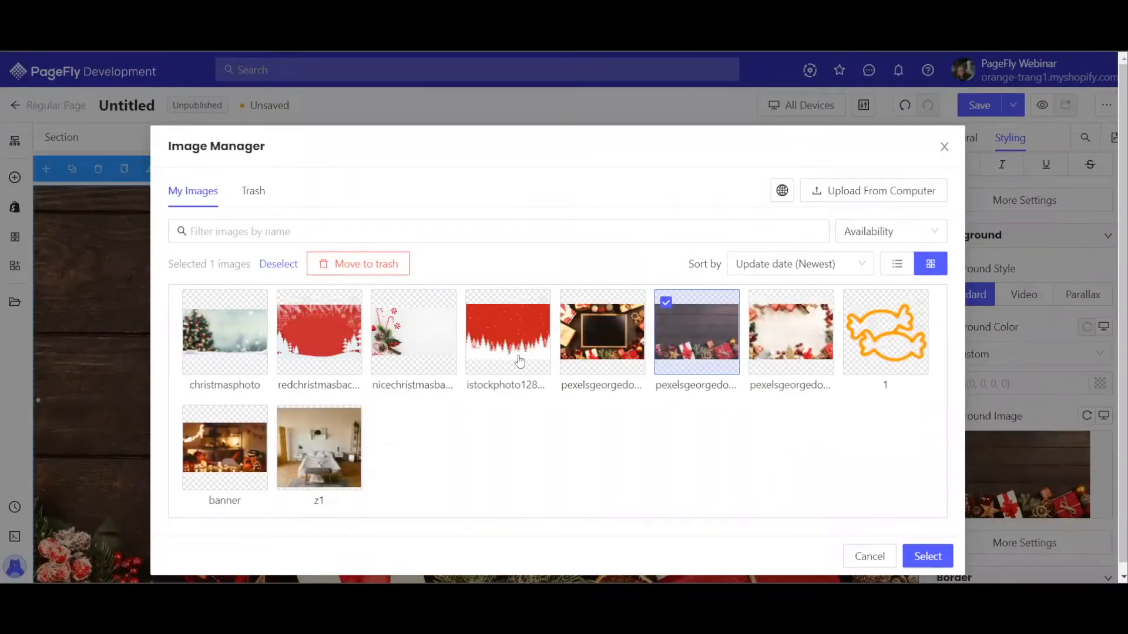
click(874, 547)
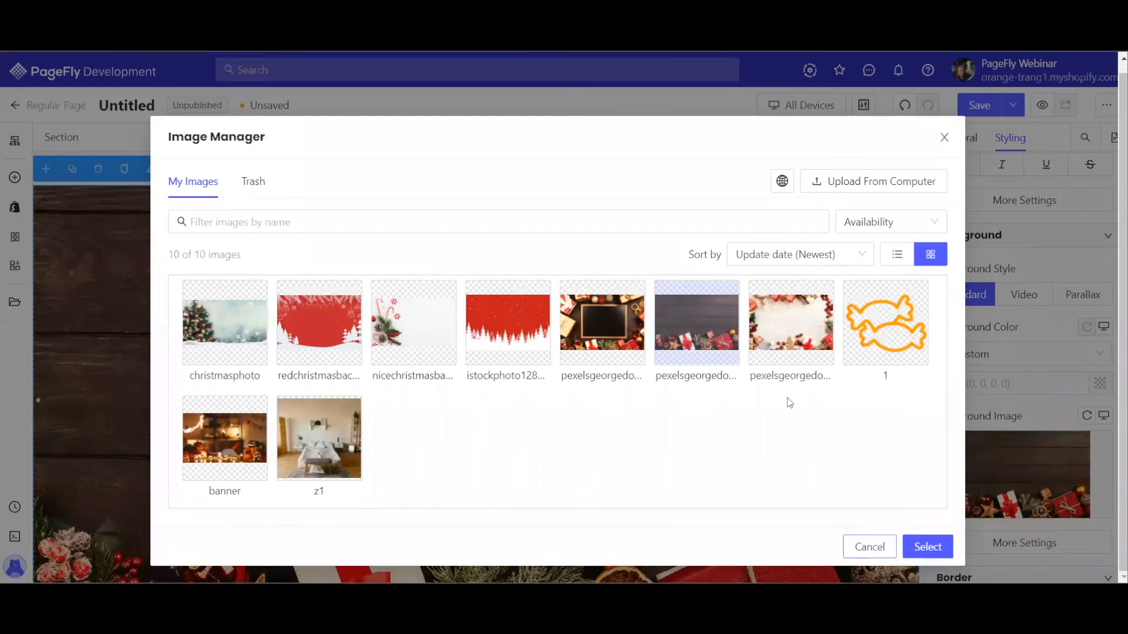
Step: Add a Product Details element with media beside the product information to the empty section below the Benefits From Your Offers section
scroll(616, 326, down, 5)
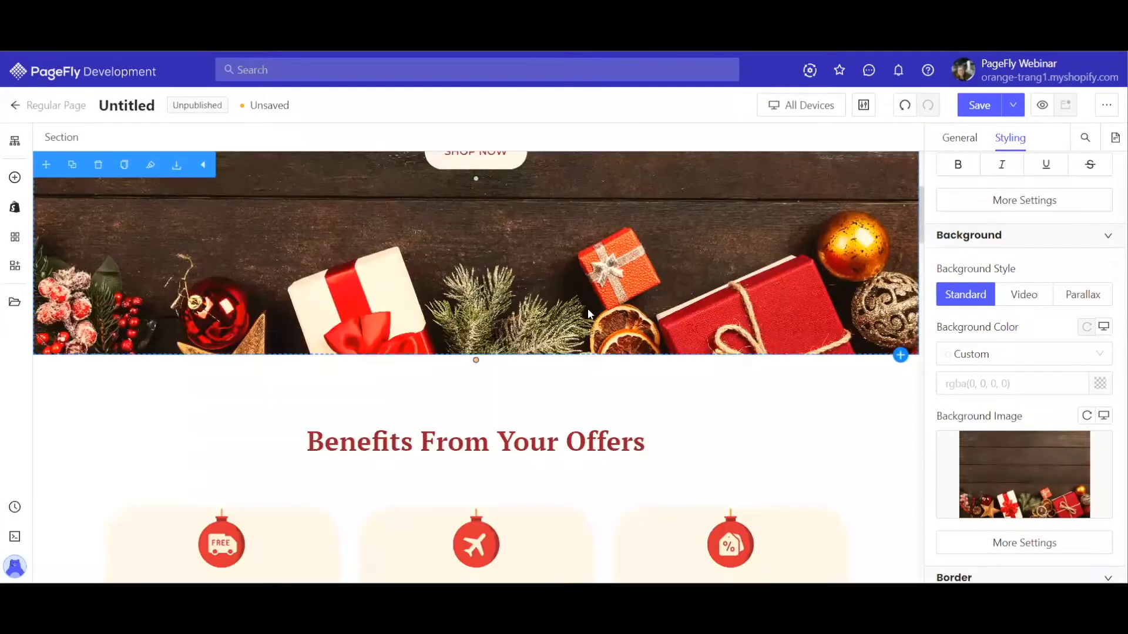
scroll(346, 293, down, 2)
scroll(346, 293, down, 2)
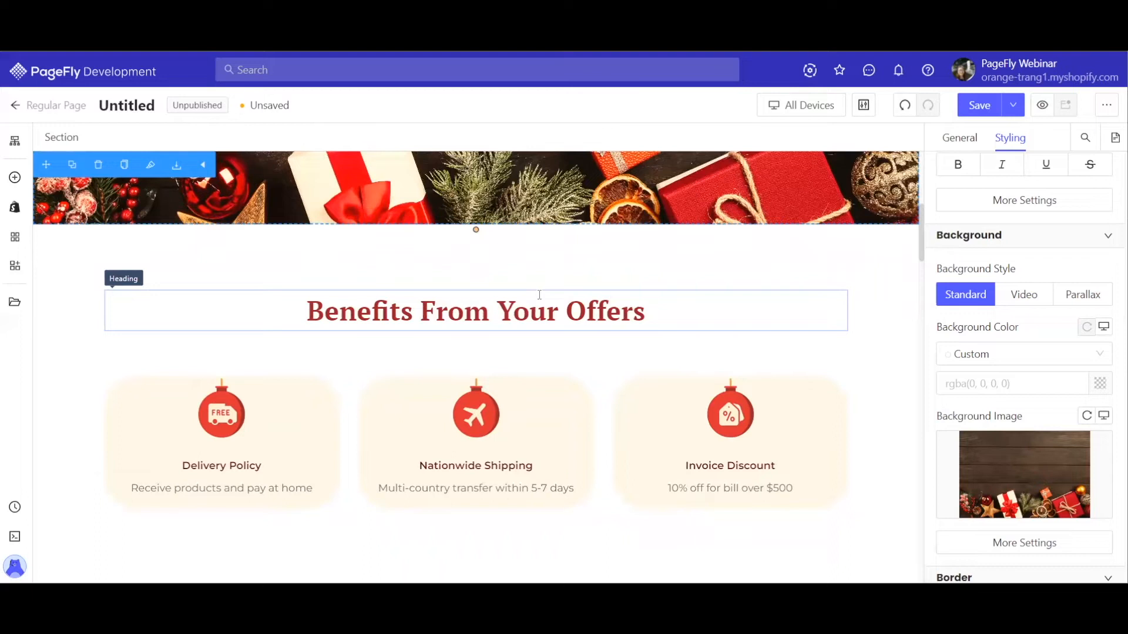
scroll(562, 270, down, 1)
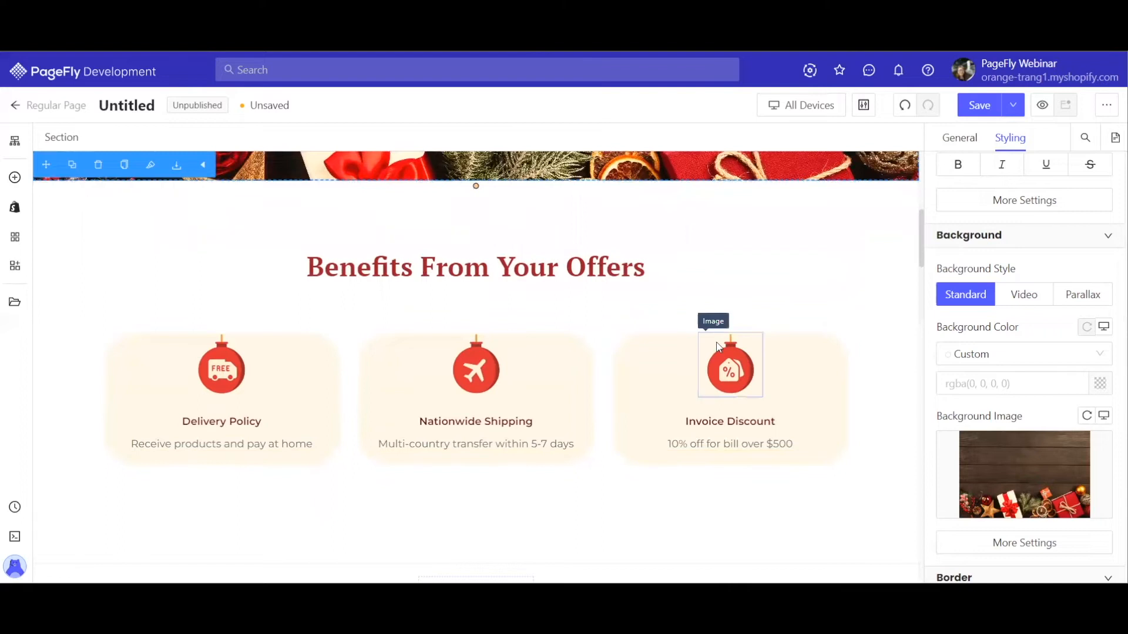
scroll(515, 360, down, 2)
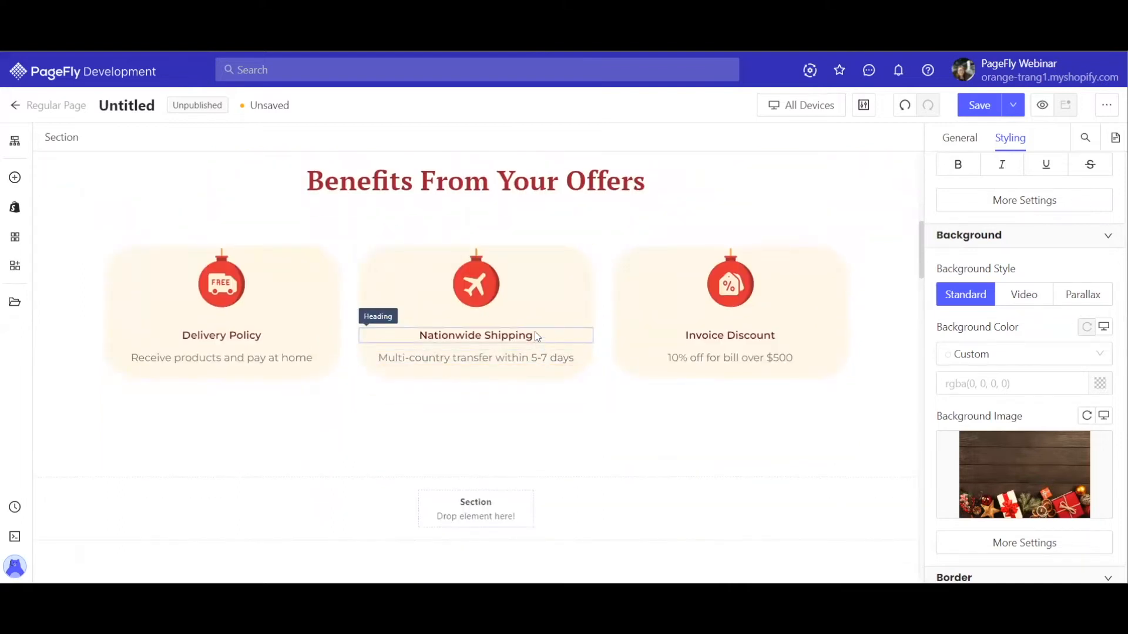
scroll(251, 358, down, 2)
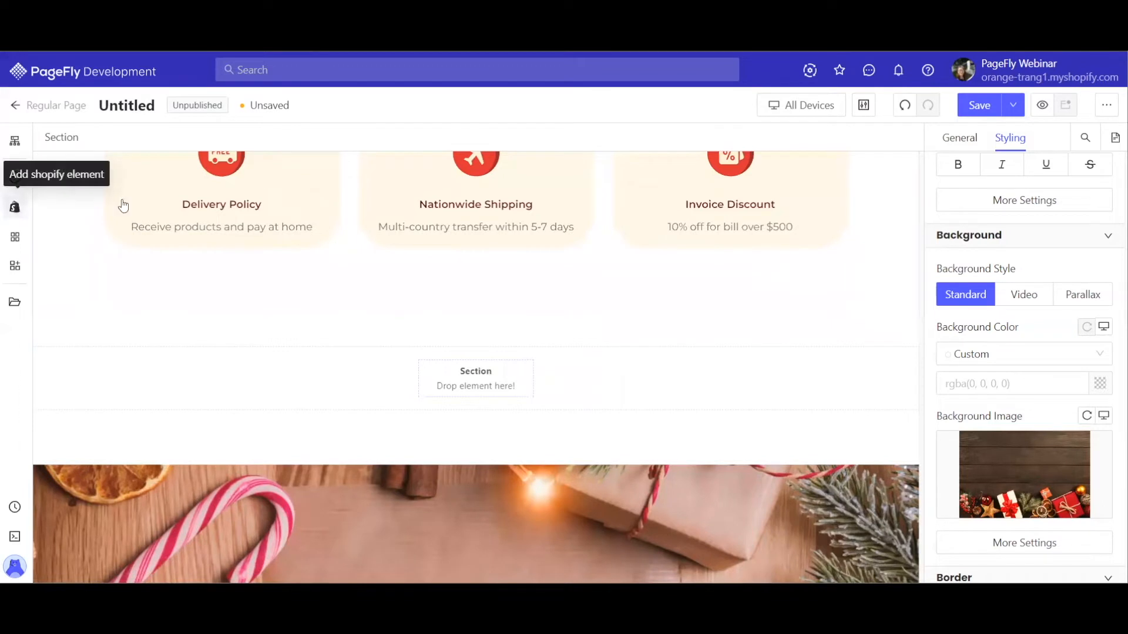
click(15, 207)
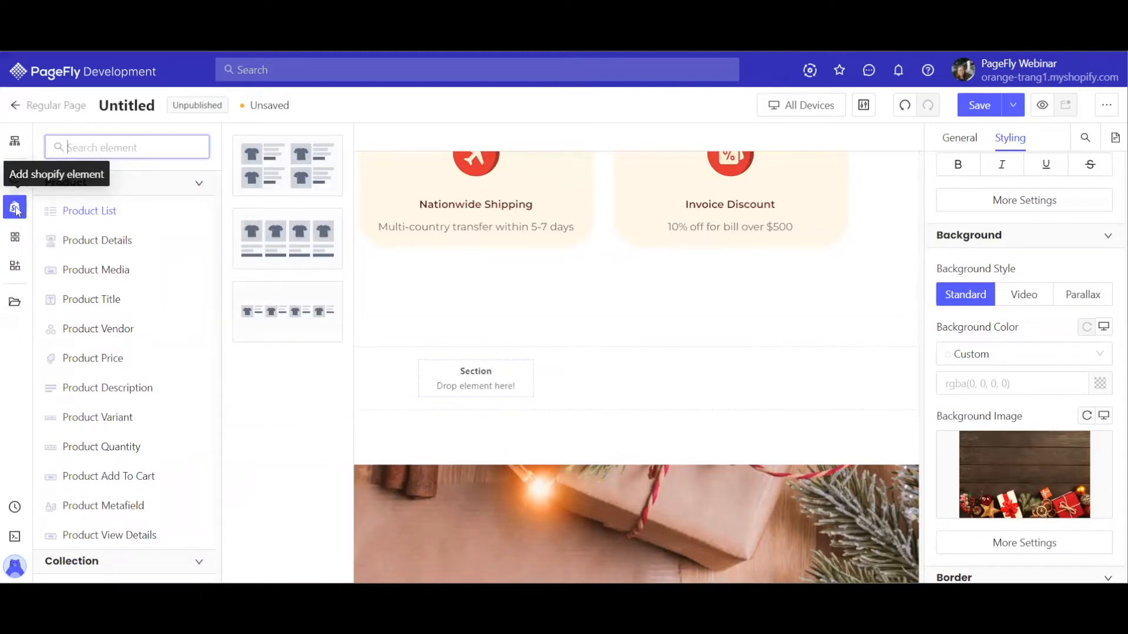
drag(104, 234, 112, 239)
click(113, 239)
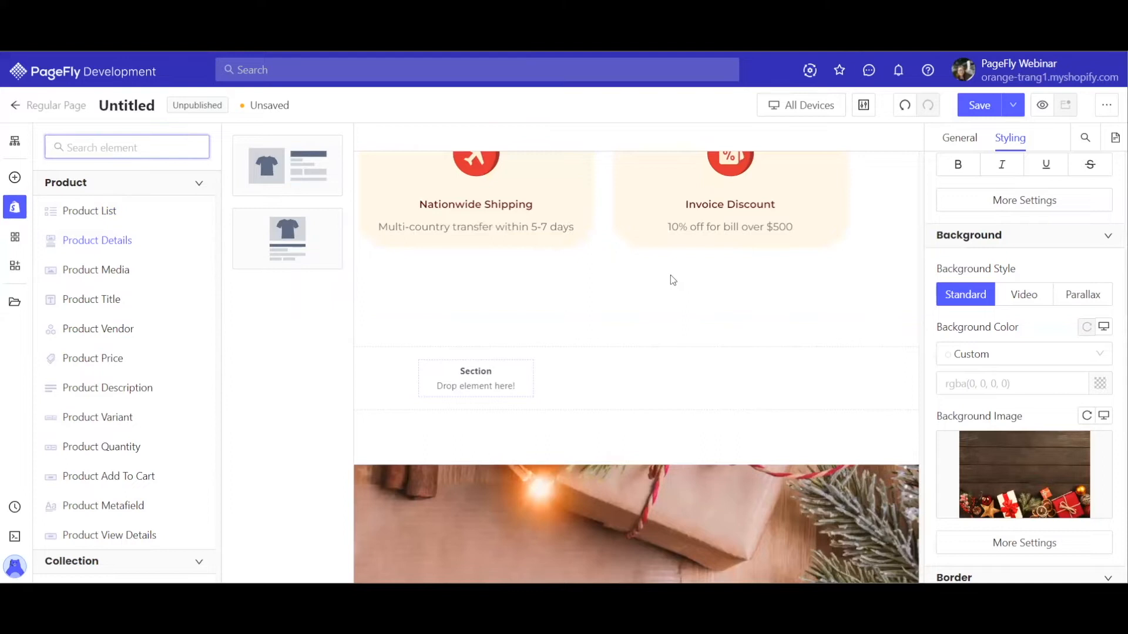
drag(212, 230, 596, 383)
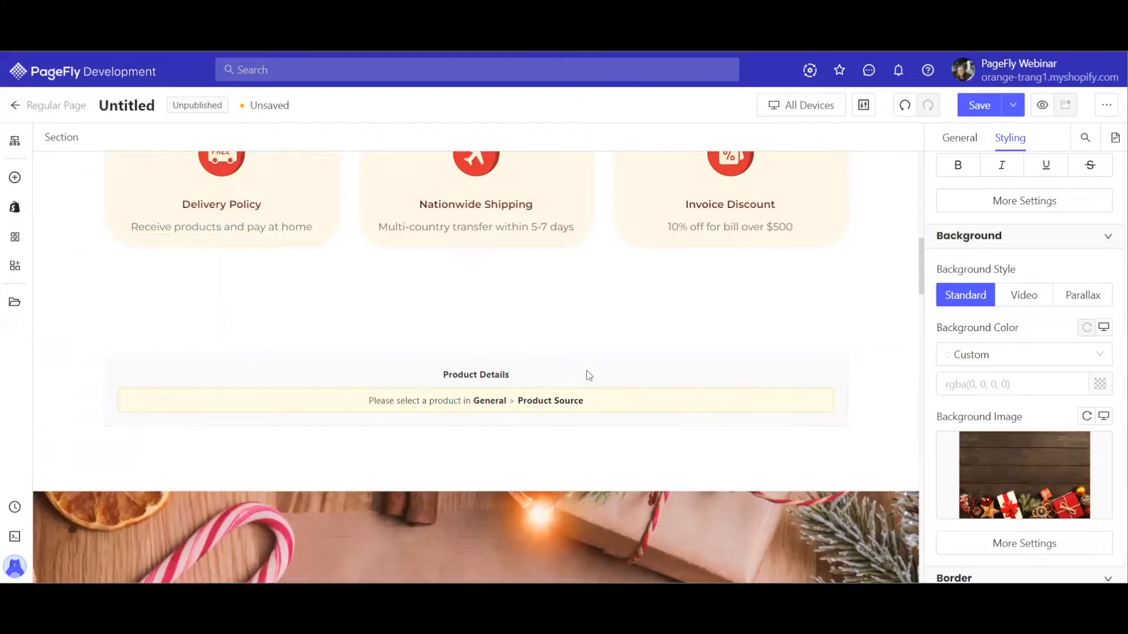
Step: Assign the Pre-Lit Artificial Christmas Wreath as the Product Details element's custom product, searching the product list for "pre"
click(586, 371)
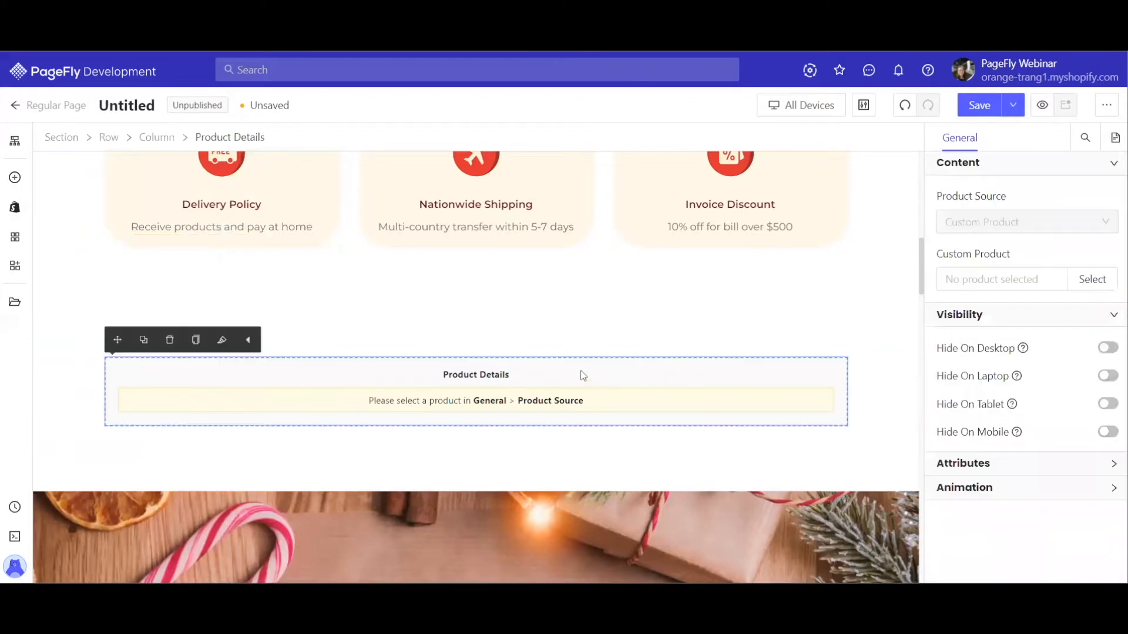
click(1090, 279)
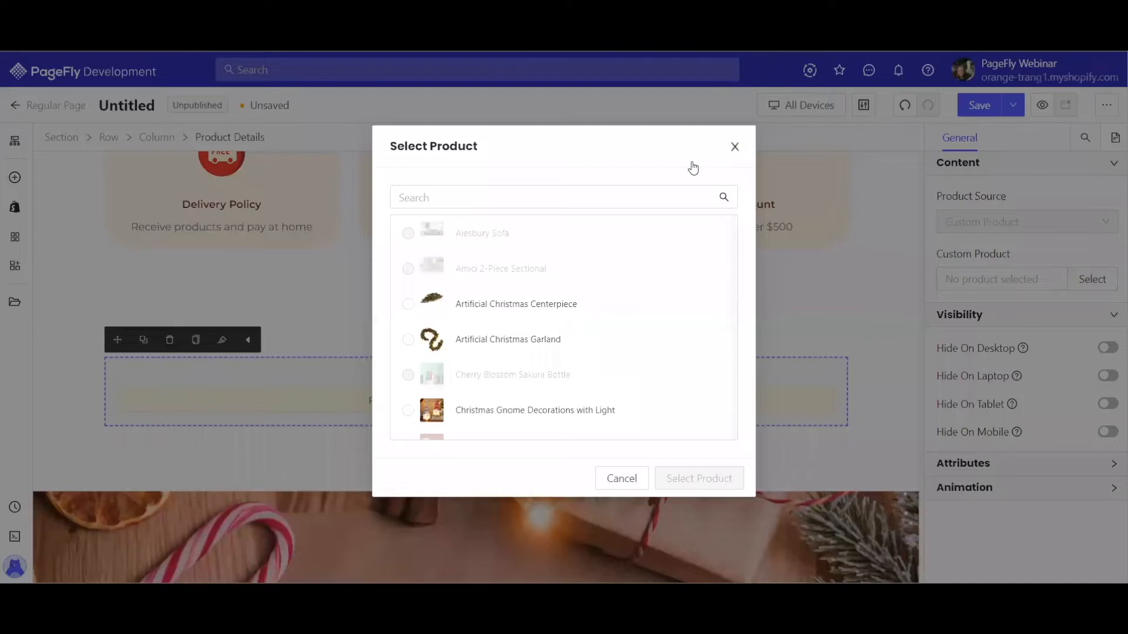
click(734, 146)
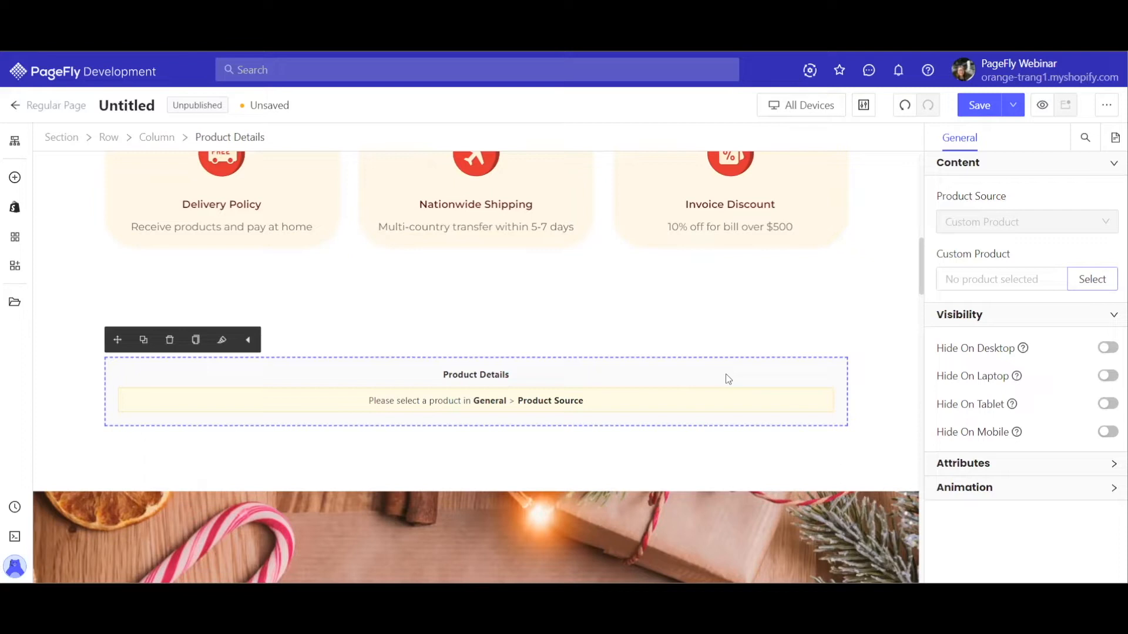
click(1090, 279)
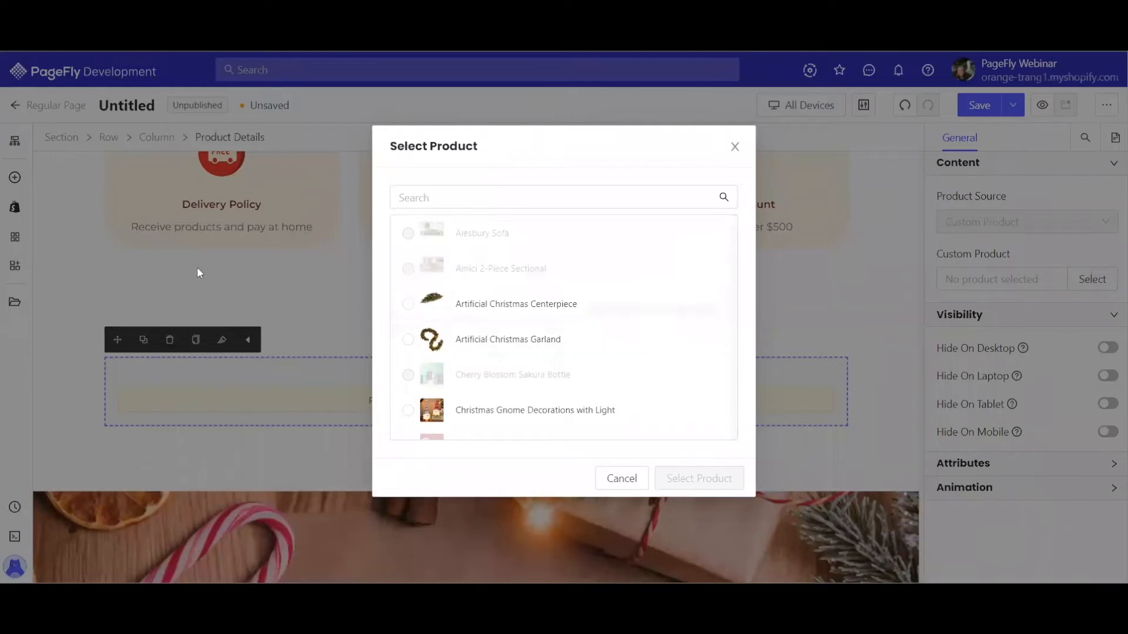
click(473, 201)
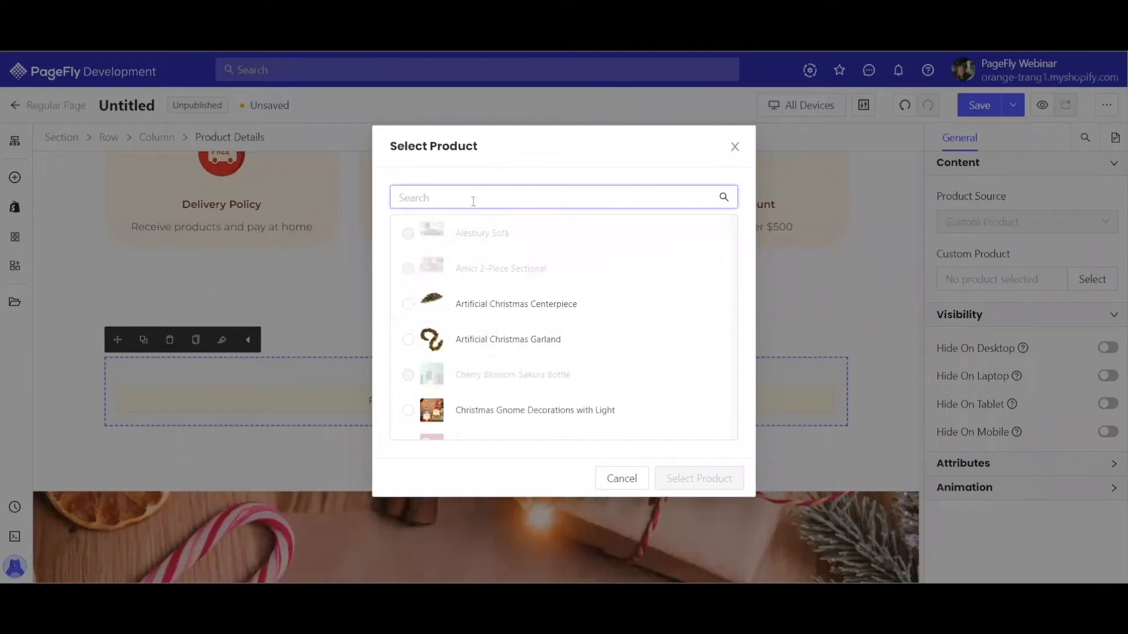
text(pre)
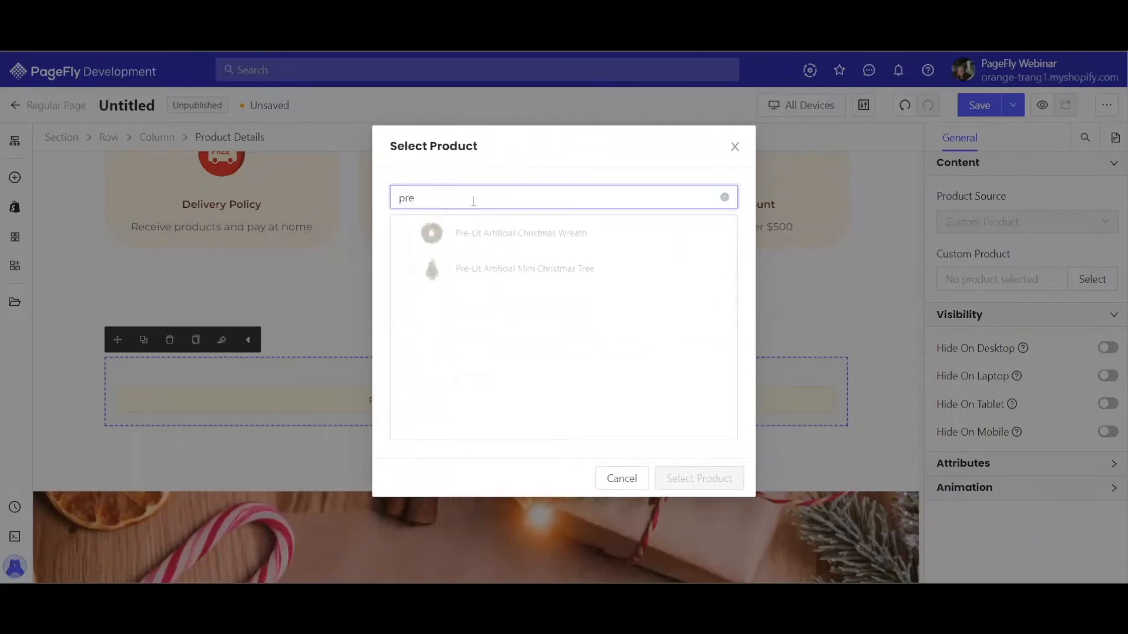
click(473, 240)
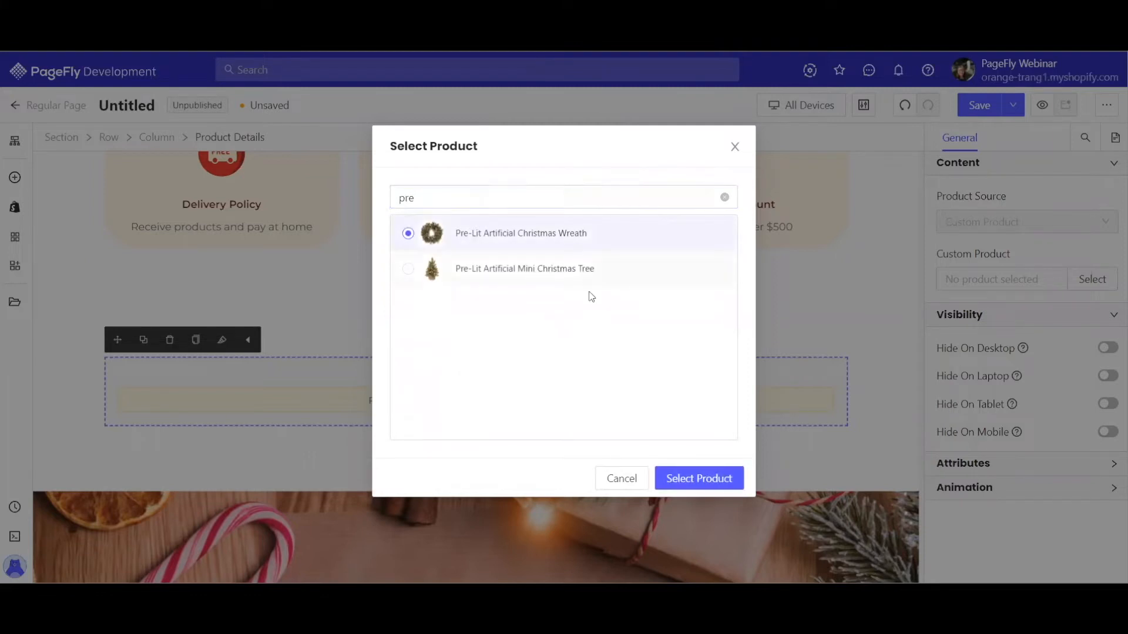
click(713, 479)
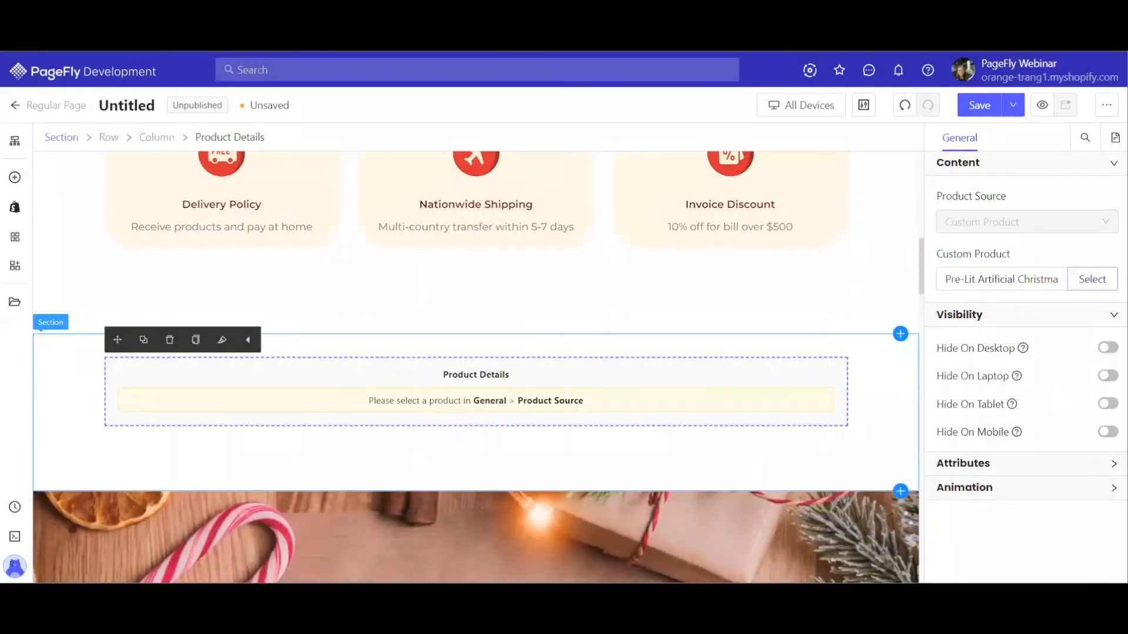
Step: Review the wreath's product block and inspect the content settings of its product description
scroll(435, 301, down, 2)
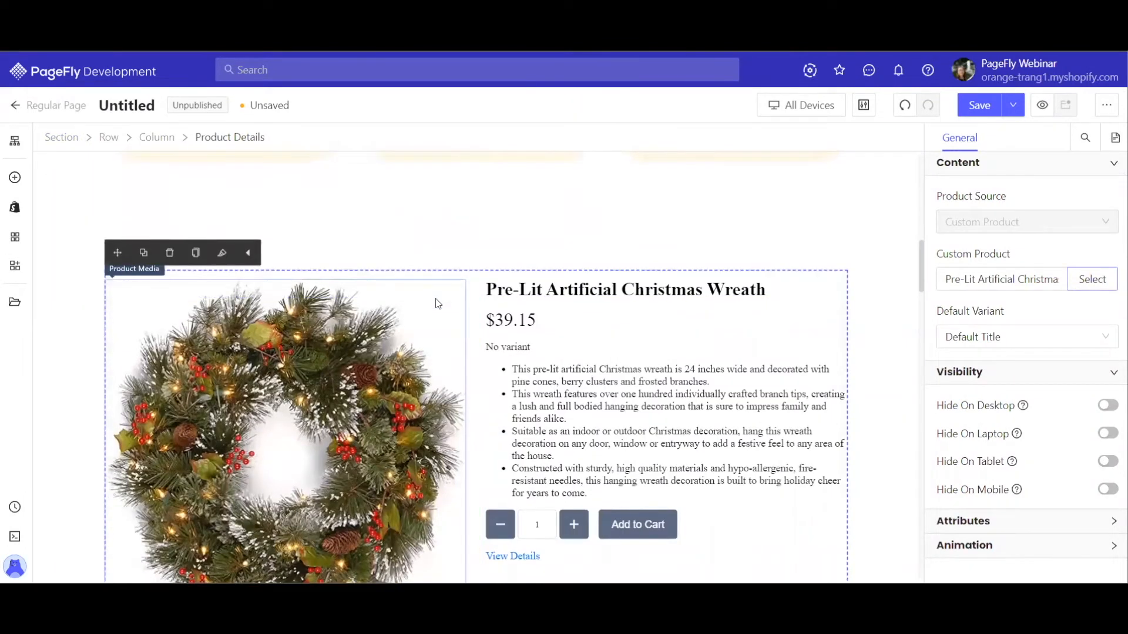
scroll(436, 302, down, 1)
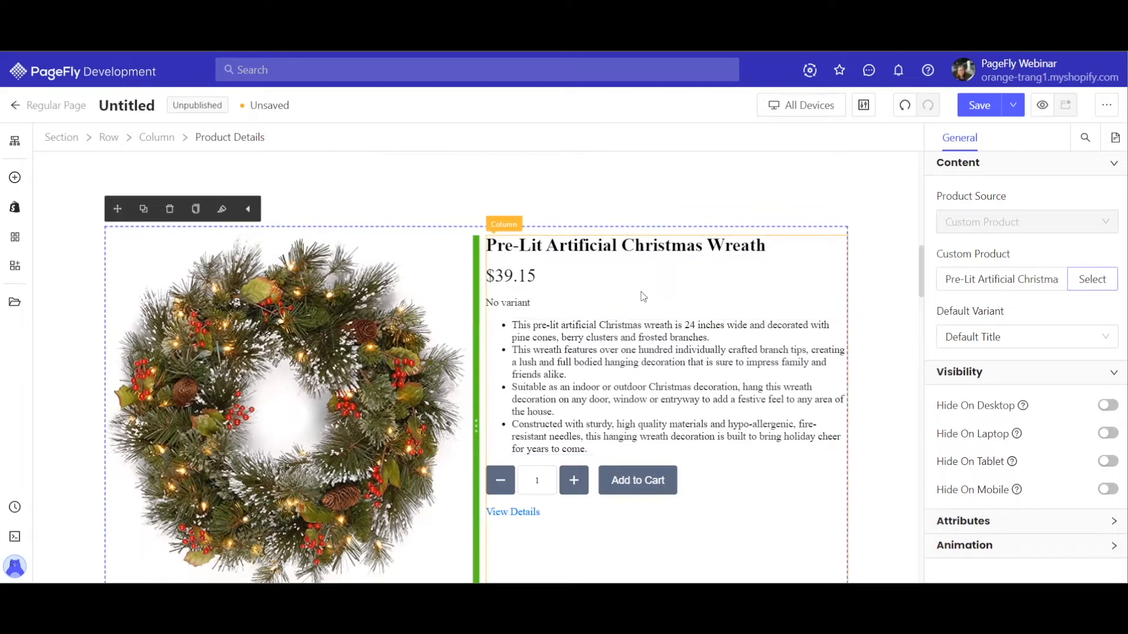
click(621, 342)
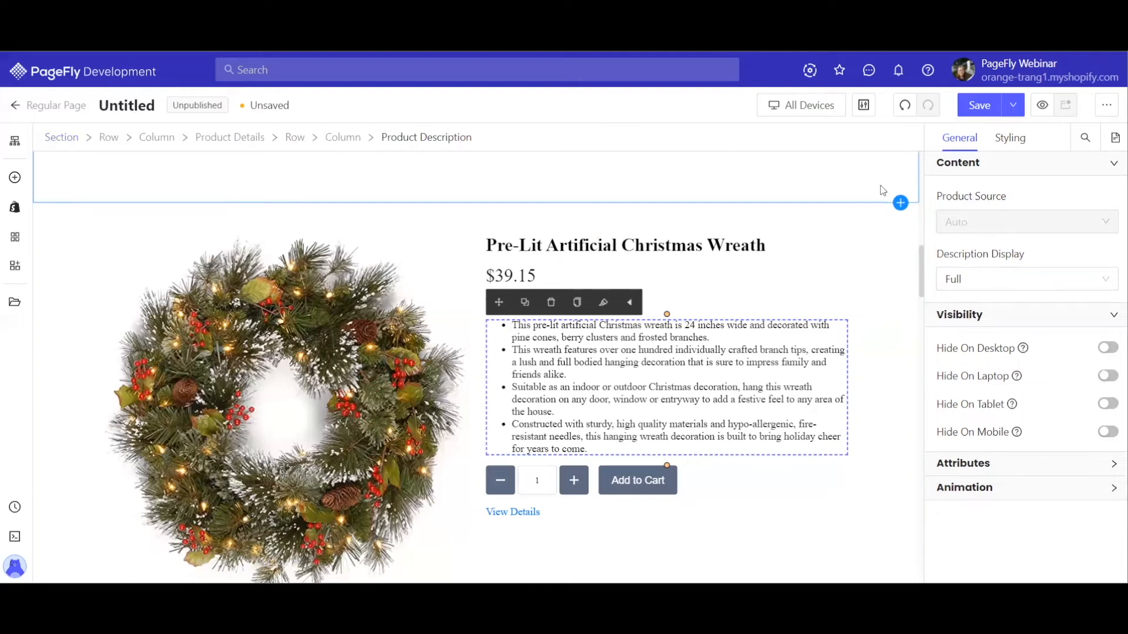
Step: Copy the styles of the Benefits From Your Offers heading and paste them onto the wreath's product title
click(623, 250)
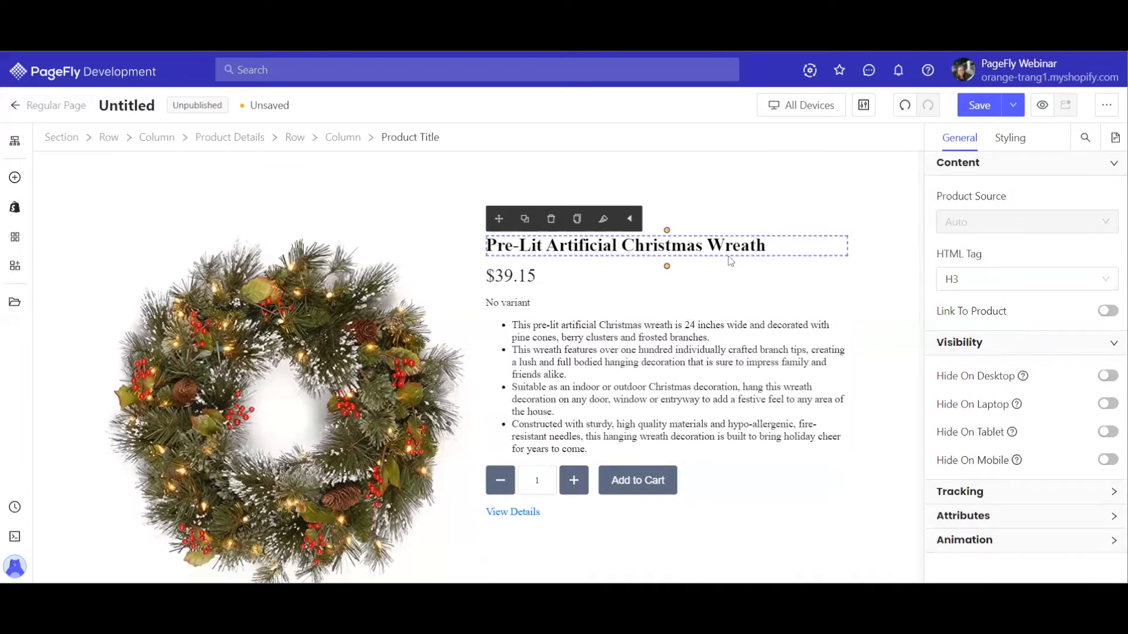
scroll(654, 356, up, 5)
click(508, 182)
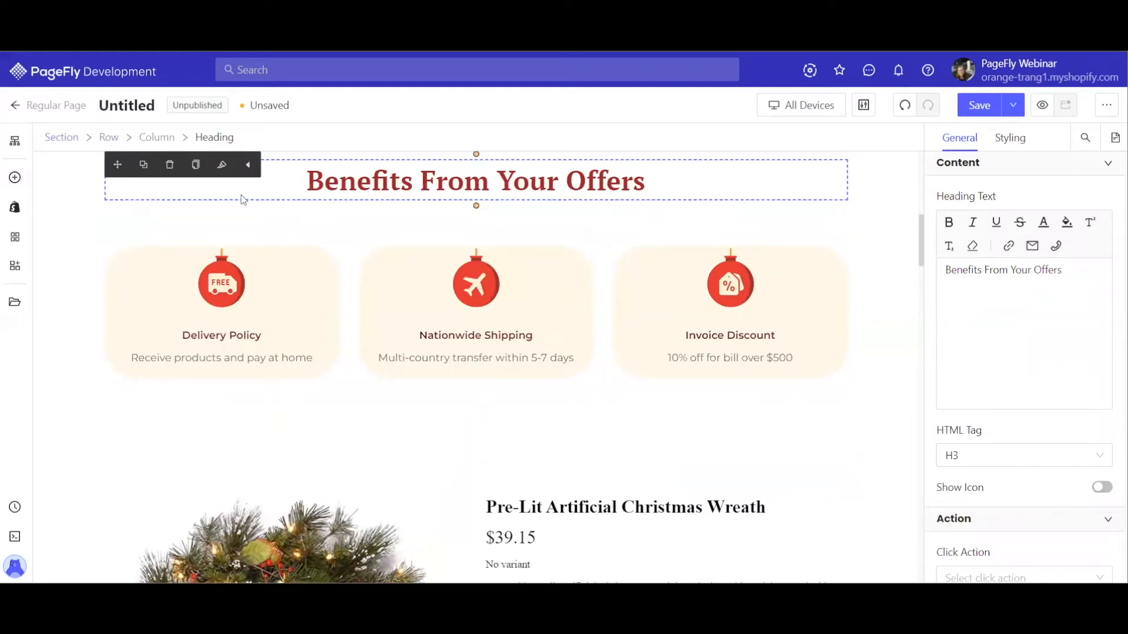
click(994, 134)
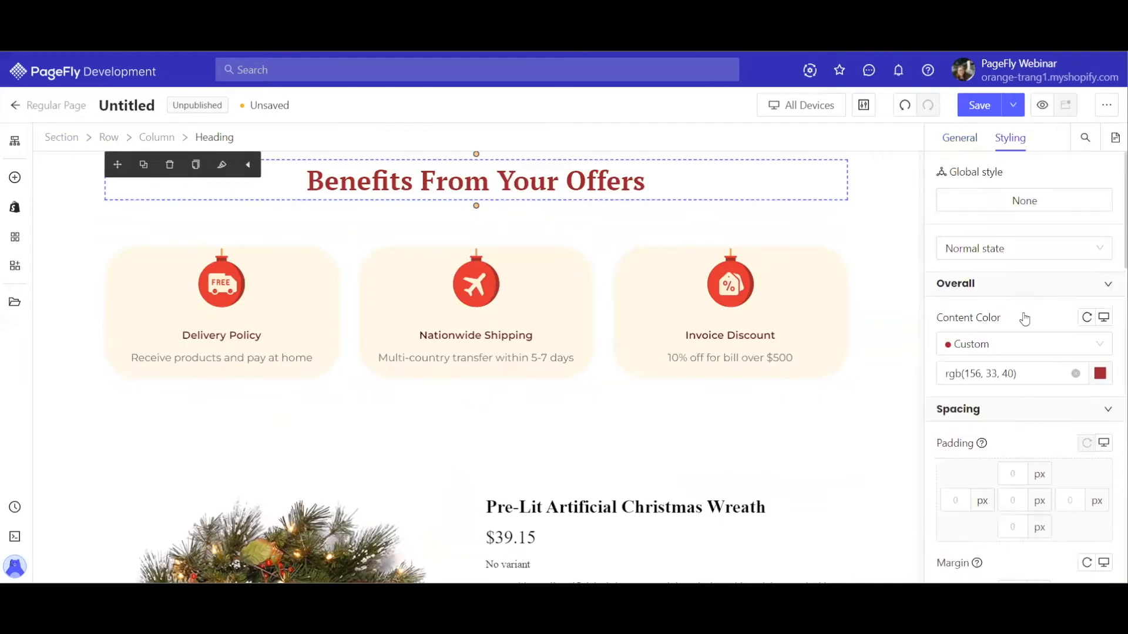
scroll(1025, 320, down, 5)
scroll(1025, 331, up, 3)
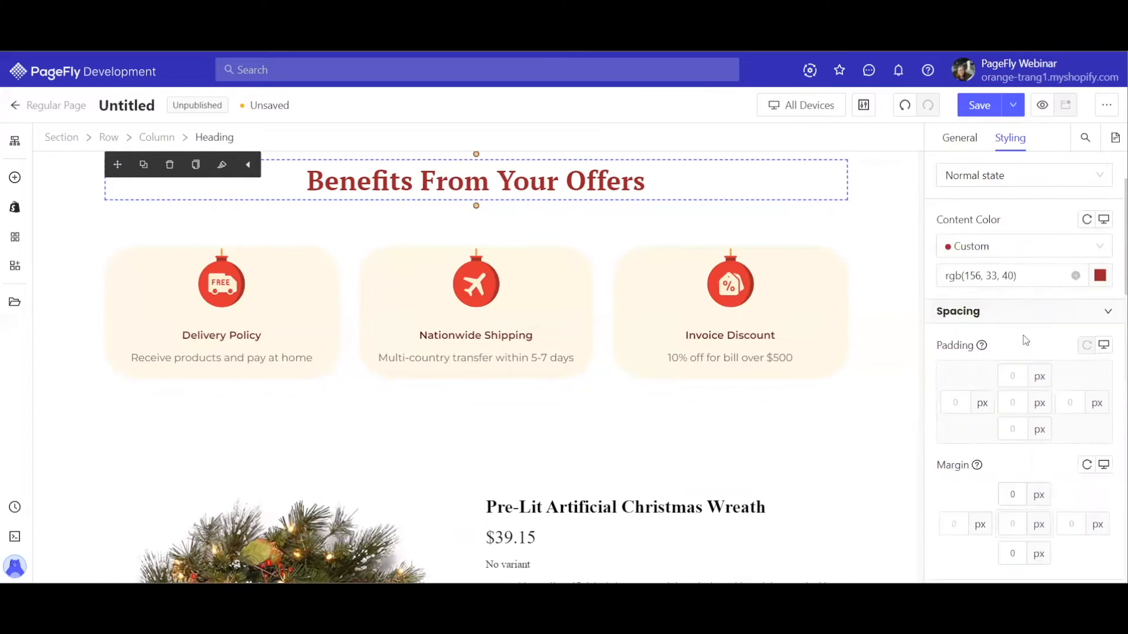
click(196, 168)
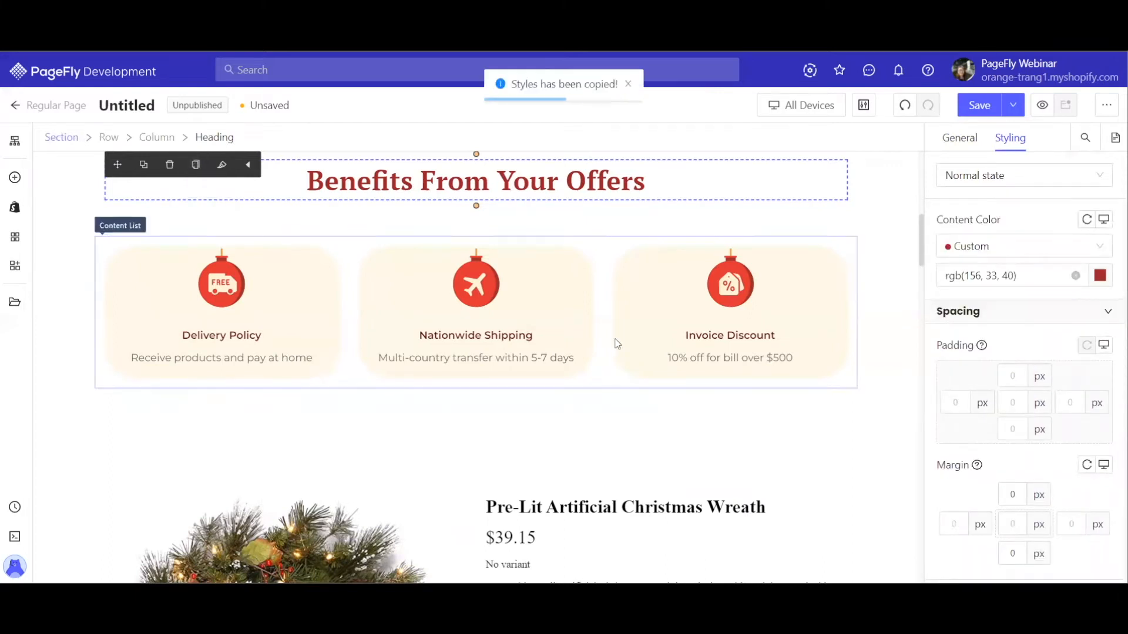
scroll(640, 446, down, 3)
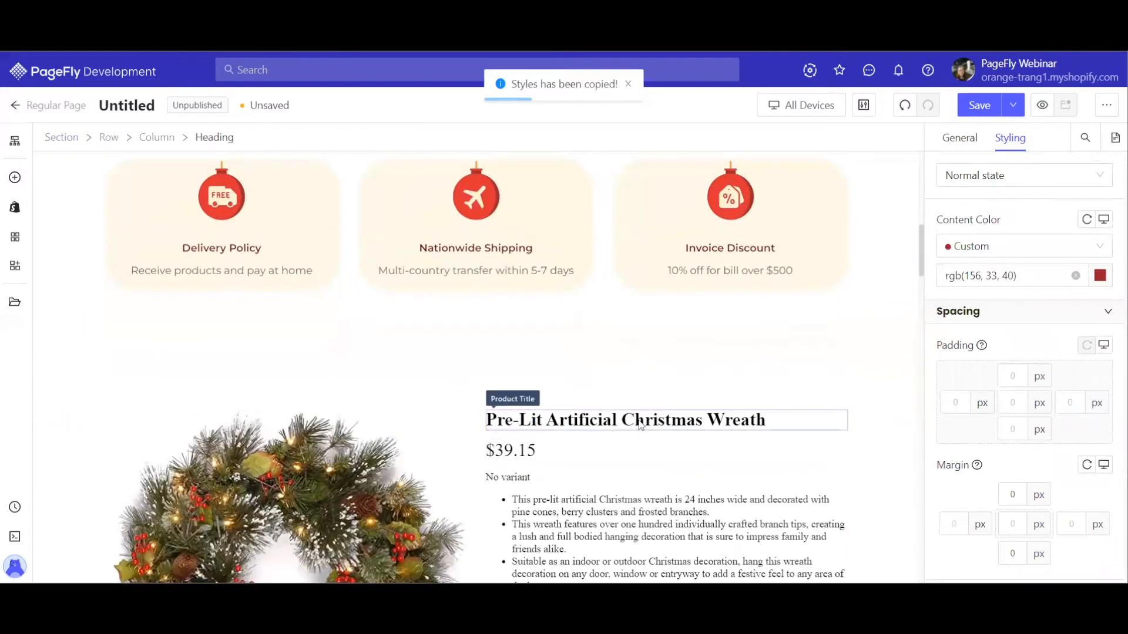
click(640, 426)
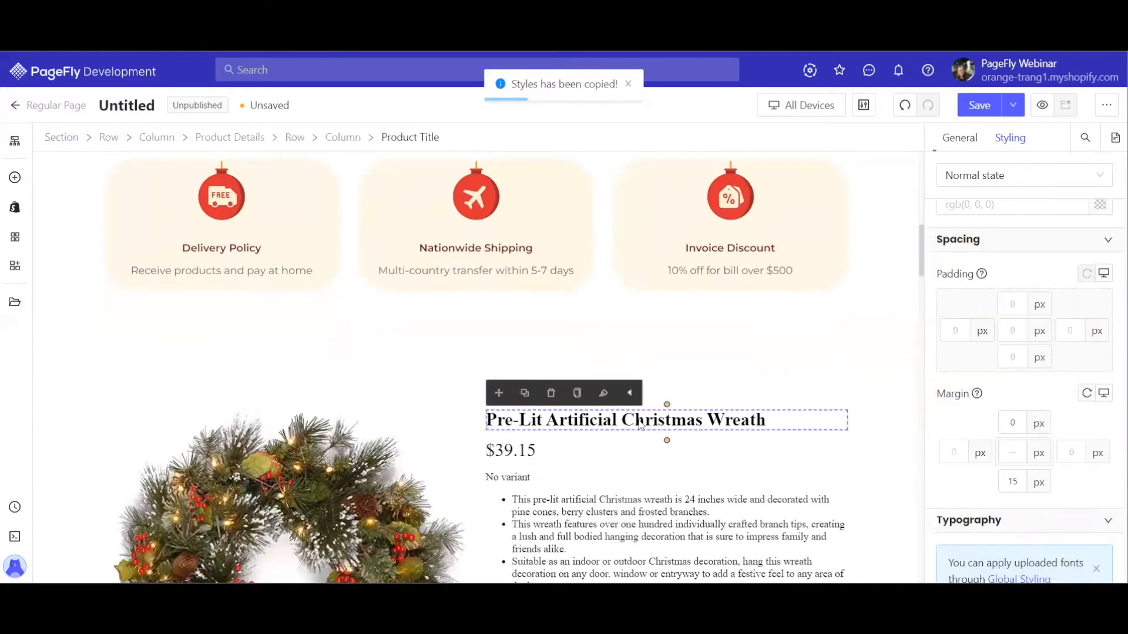
click(603, 402)
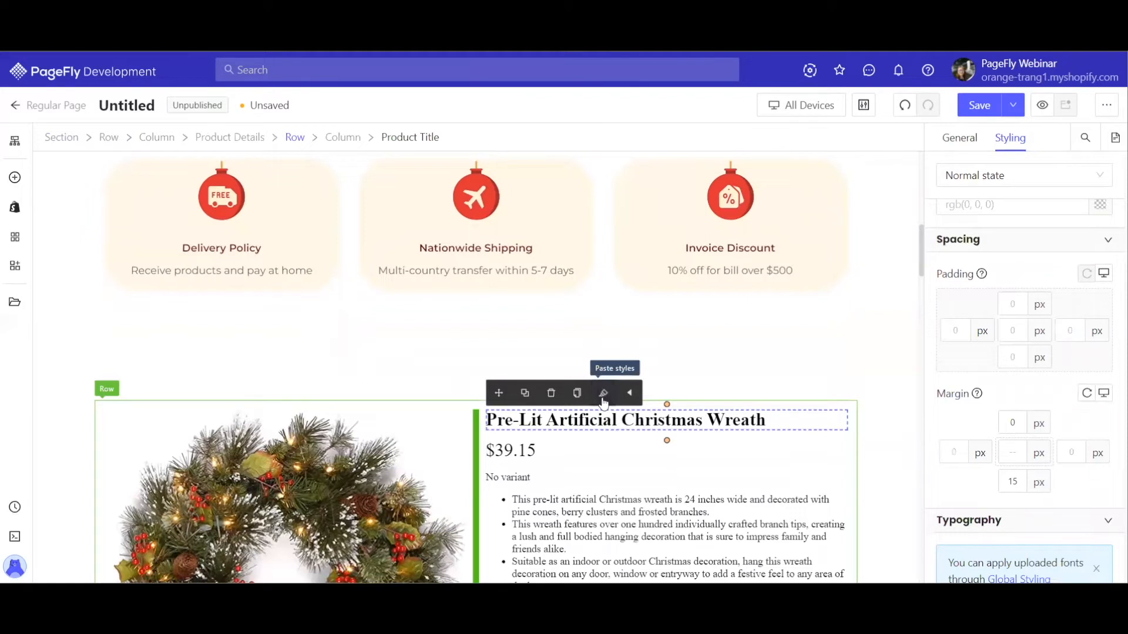
click(198, 113)
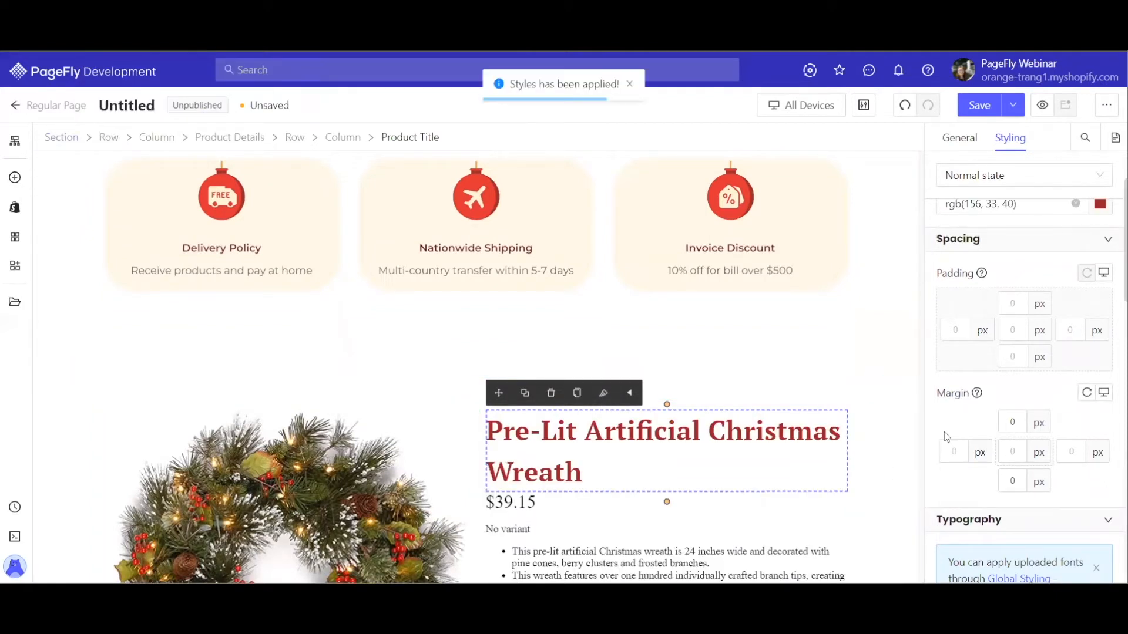
Step: Reduce the wreath product title's font size to 33 px
scroll(1034, 368, down, 3)
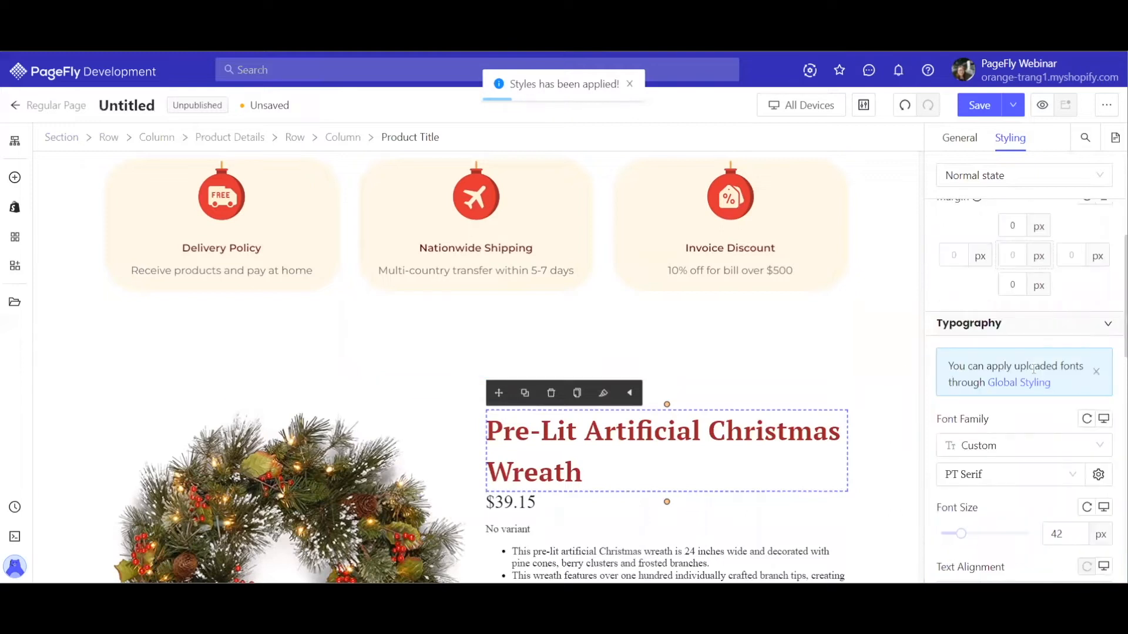
scroll(1026, 464, down, 1)
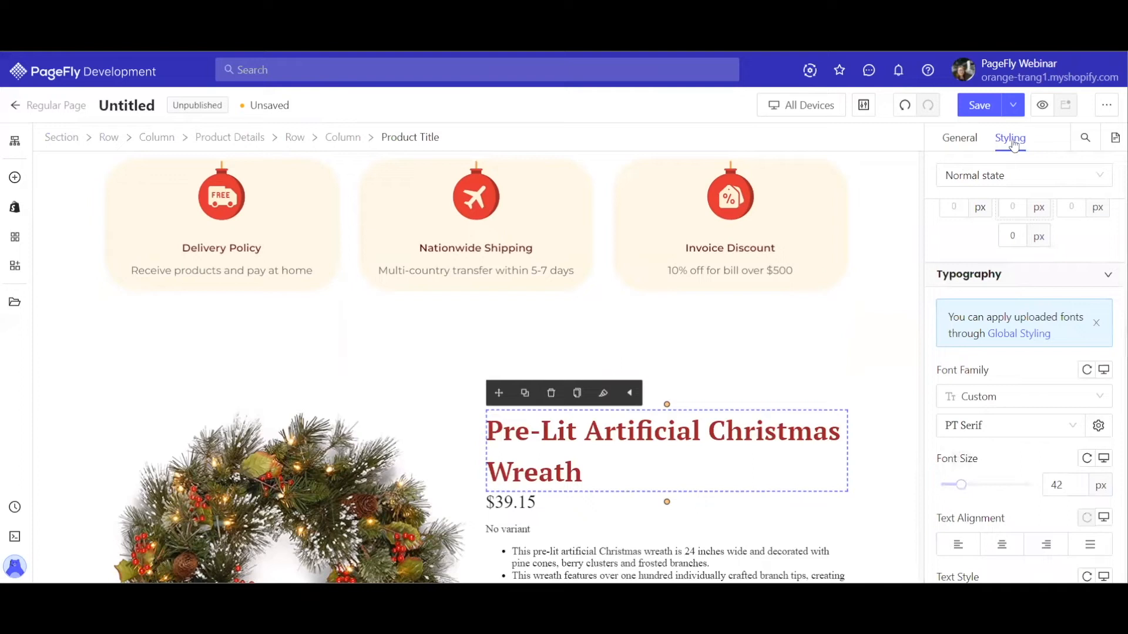
mouse_move(961, 487)
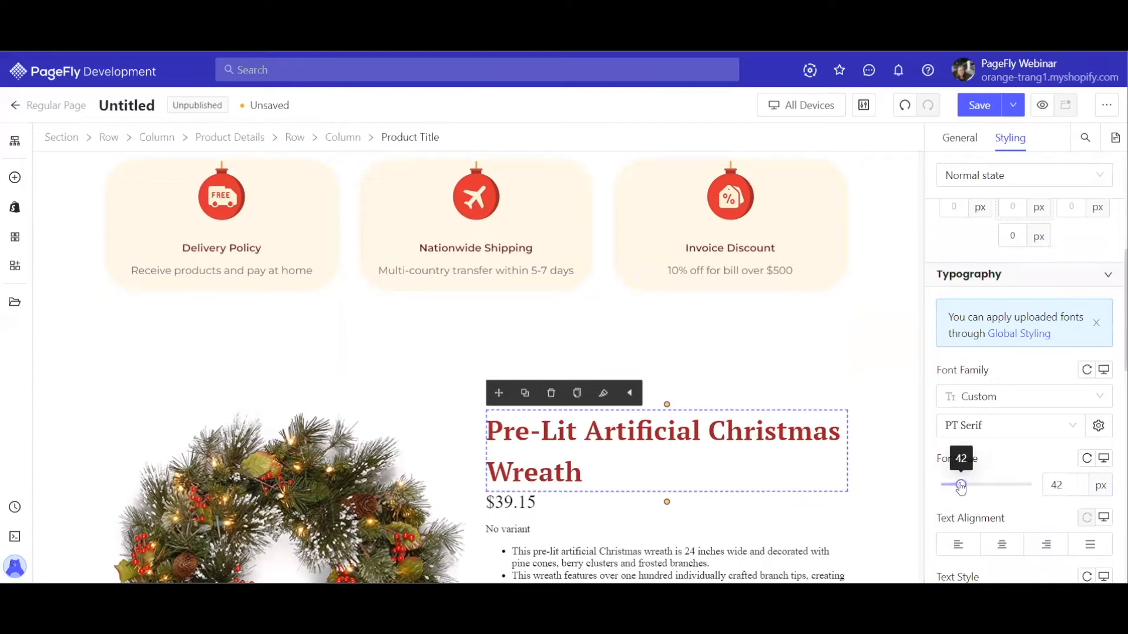
drag(961, 486, 956, 488)
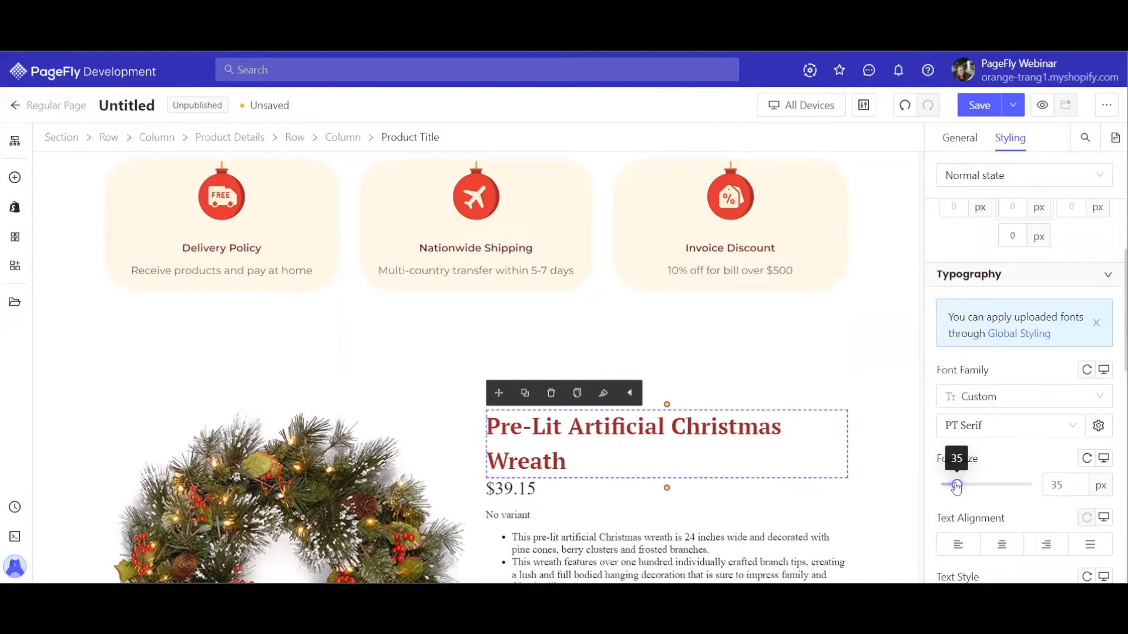
click(1077, 487)
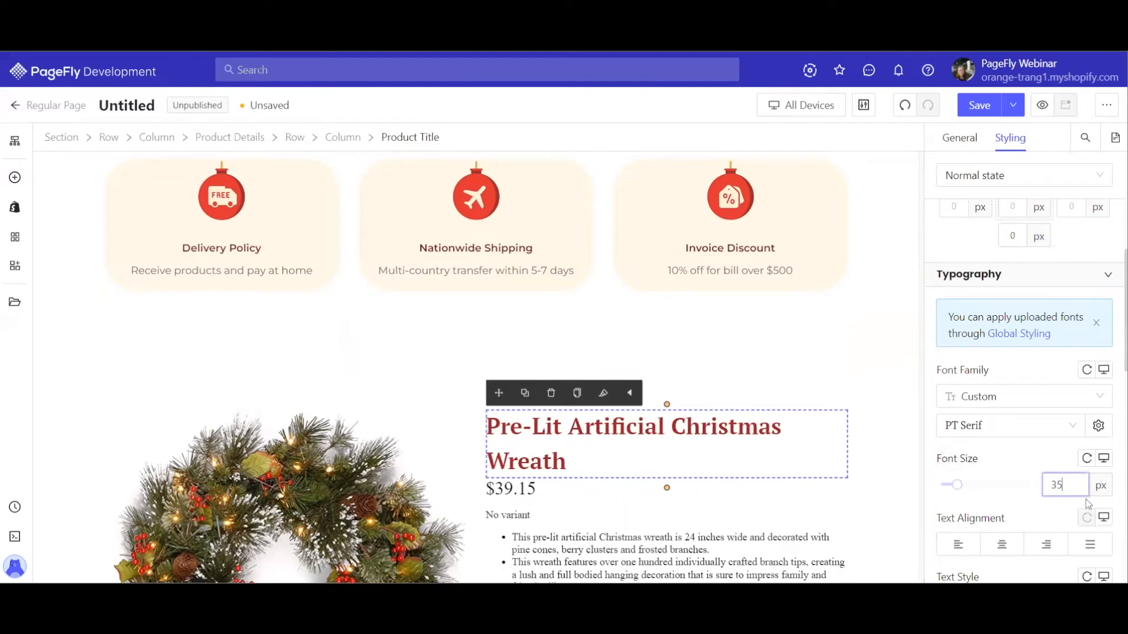
key(Down)
key(Down)
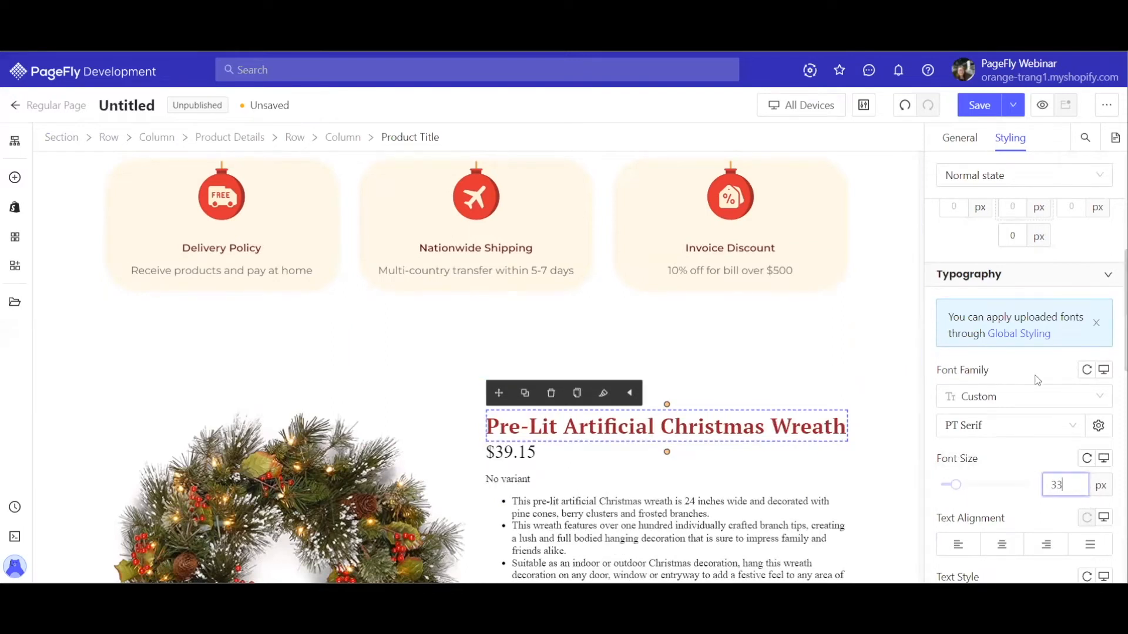
Step: Set the wreath product title's bottom margin to 30 px
scroll(1035, 381, up, 3)
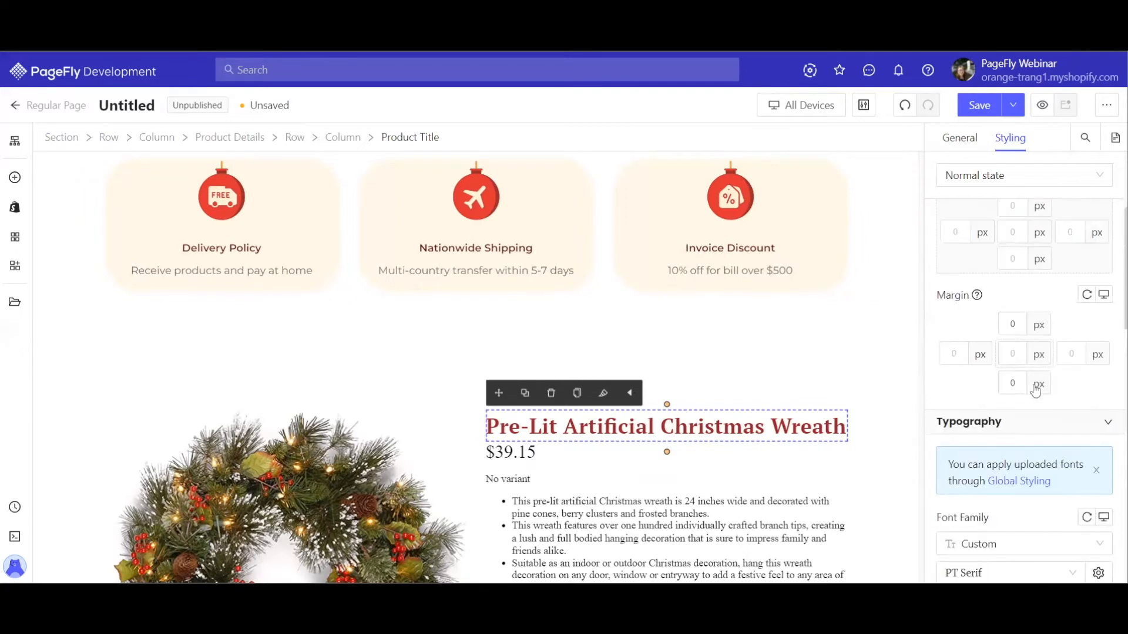
click(1011, 383)
text(30)
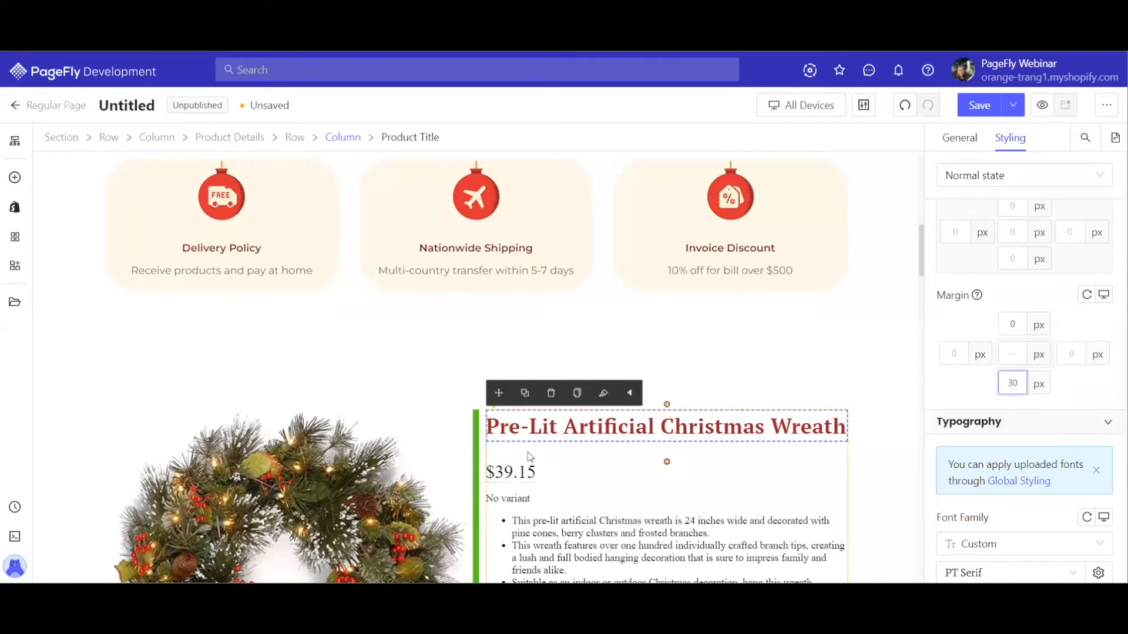
Step: Switch the wreath's Product Price display to show the selling price together with the crossed-out compare-at price
click(510, 473)
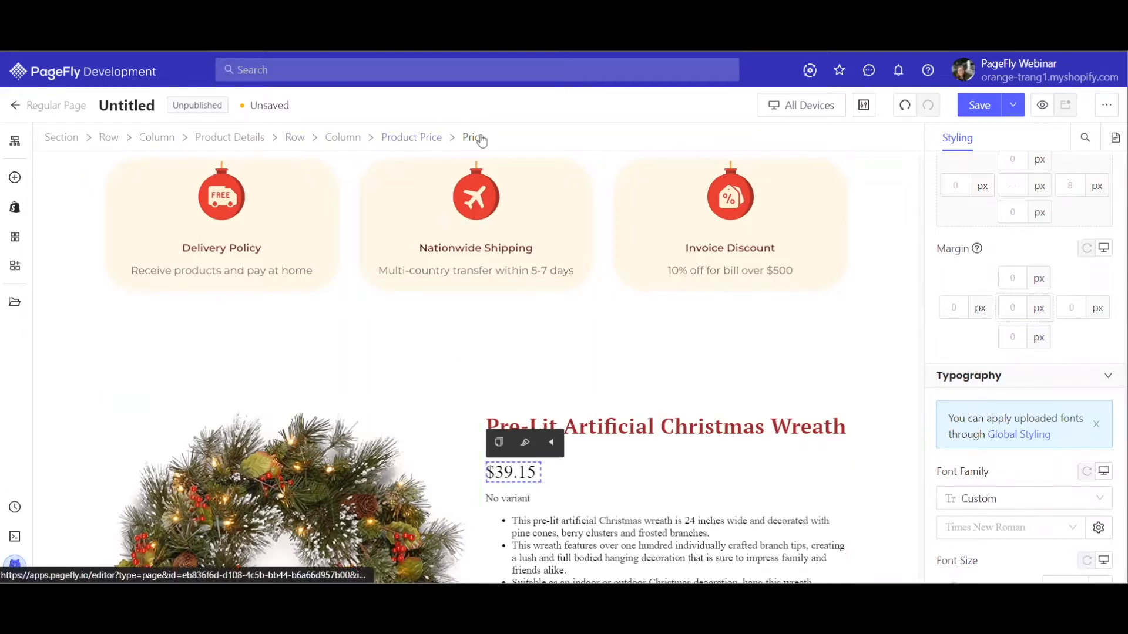
scroll(576, 375, down, 1)
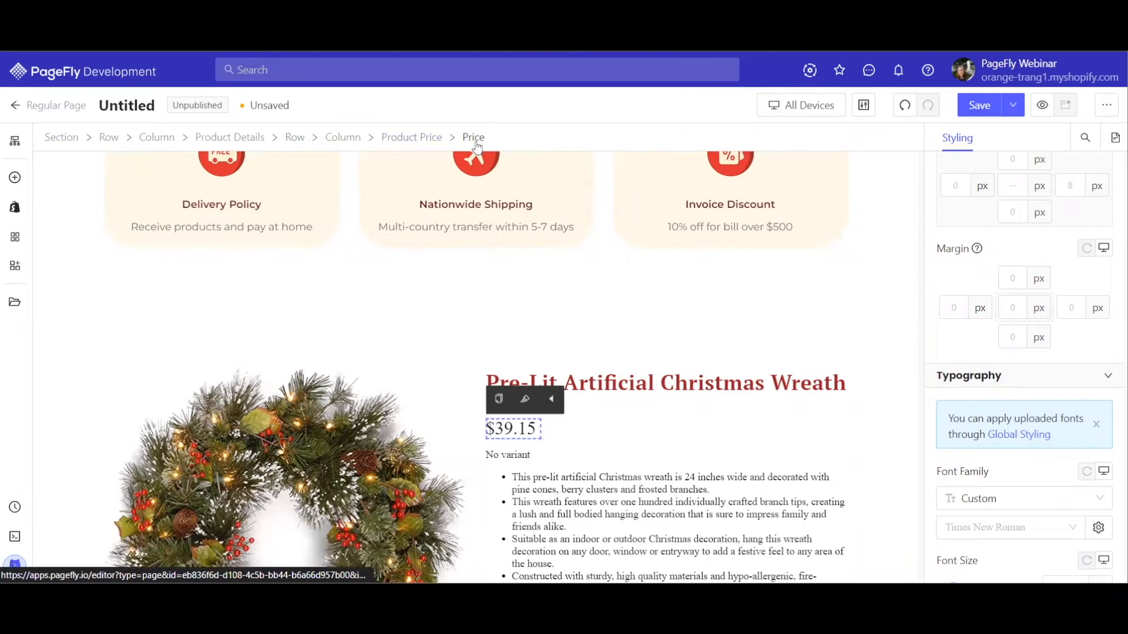
click(421, 137)
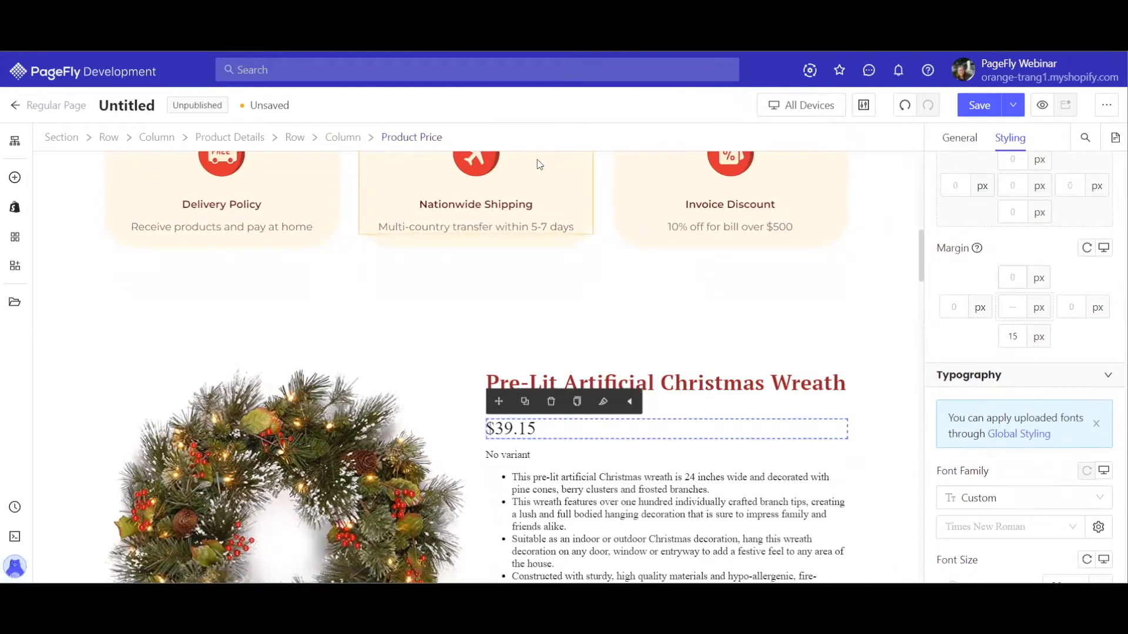
click(953, 144)
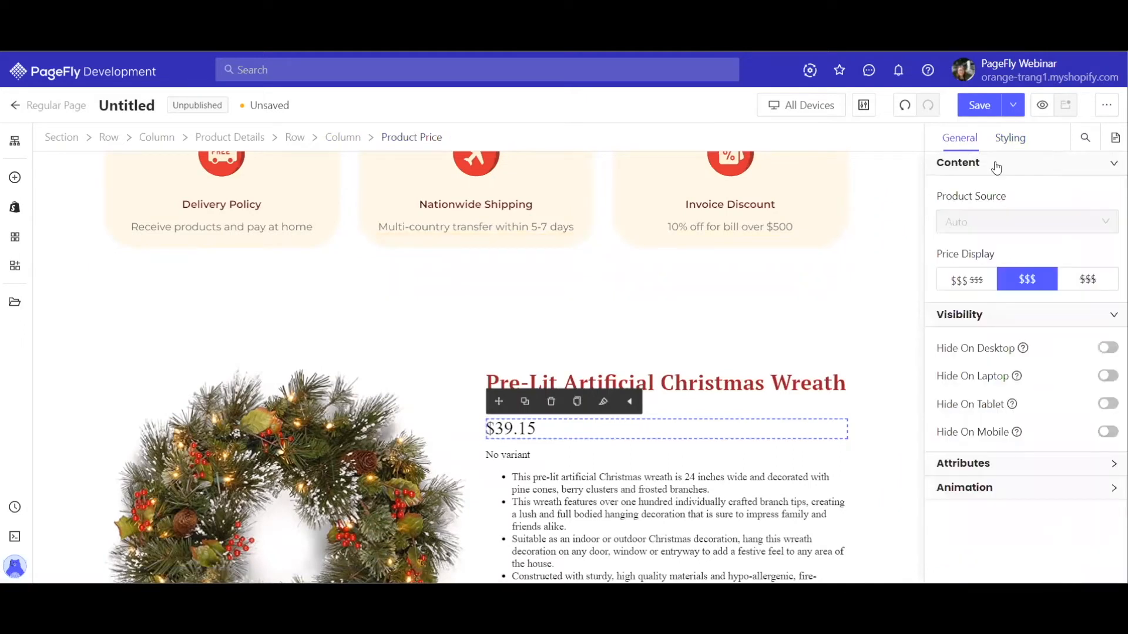
click(964, 284)
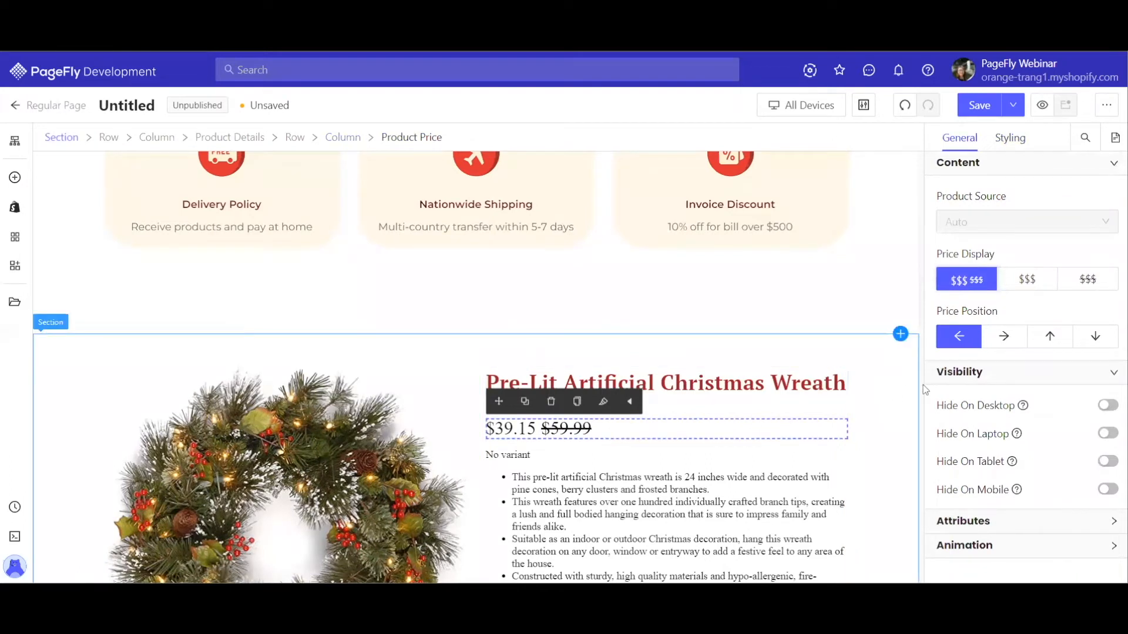
Step: Set the font size of the wreath's selling price to 36 px
click(519, 437)
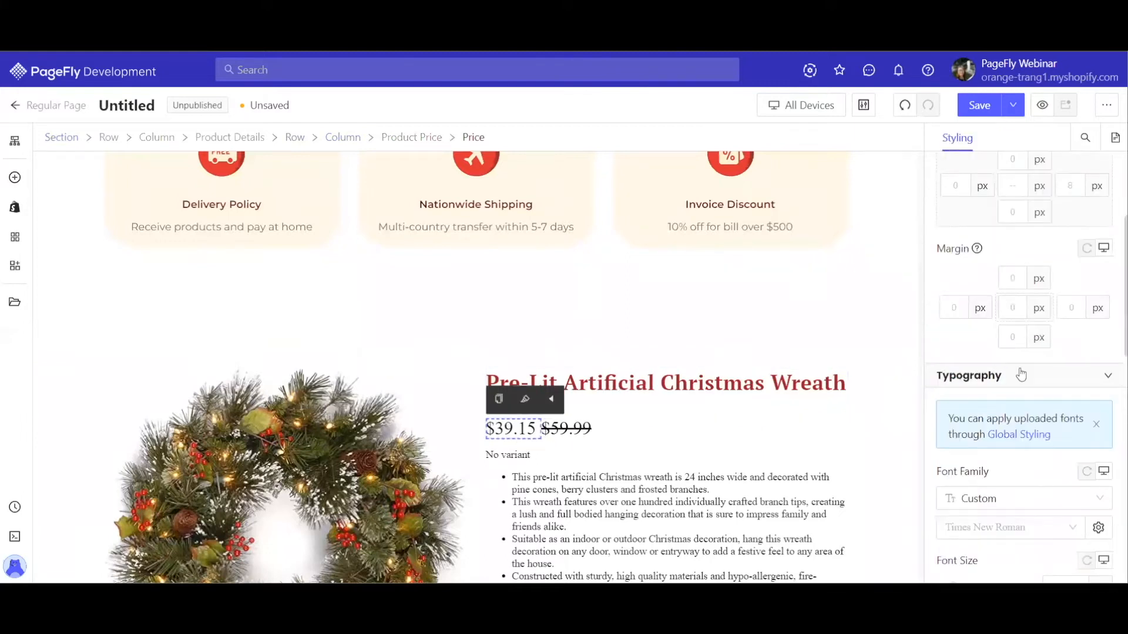
scroll(1018, 320, down, 1)
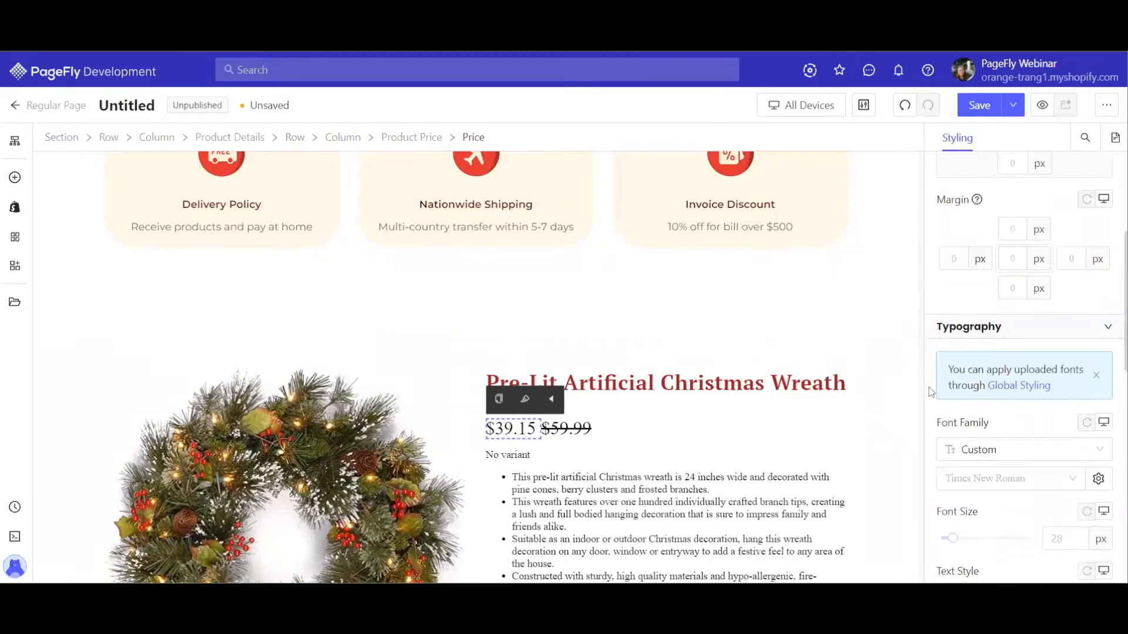
scroll(1016, 370, down, 1)
scroll(1016, 356, down, 1)
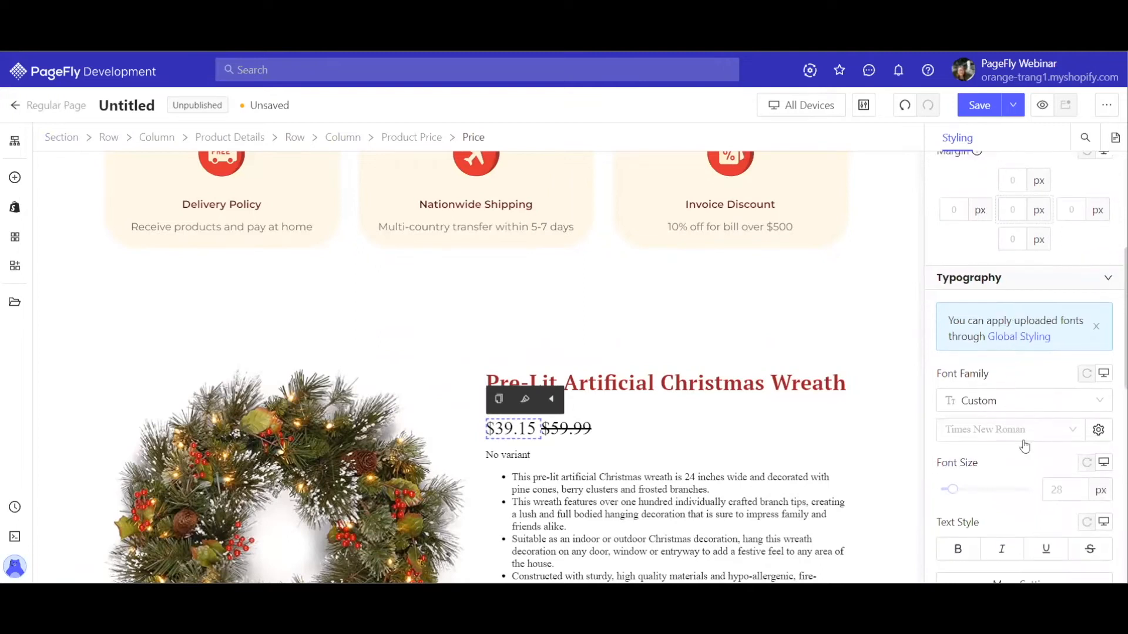
click(1053, 489)
text(36)
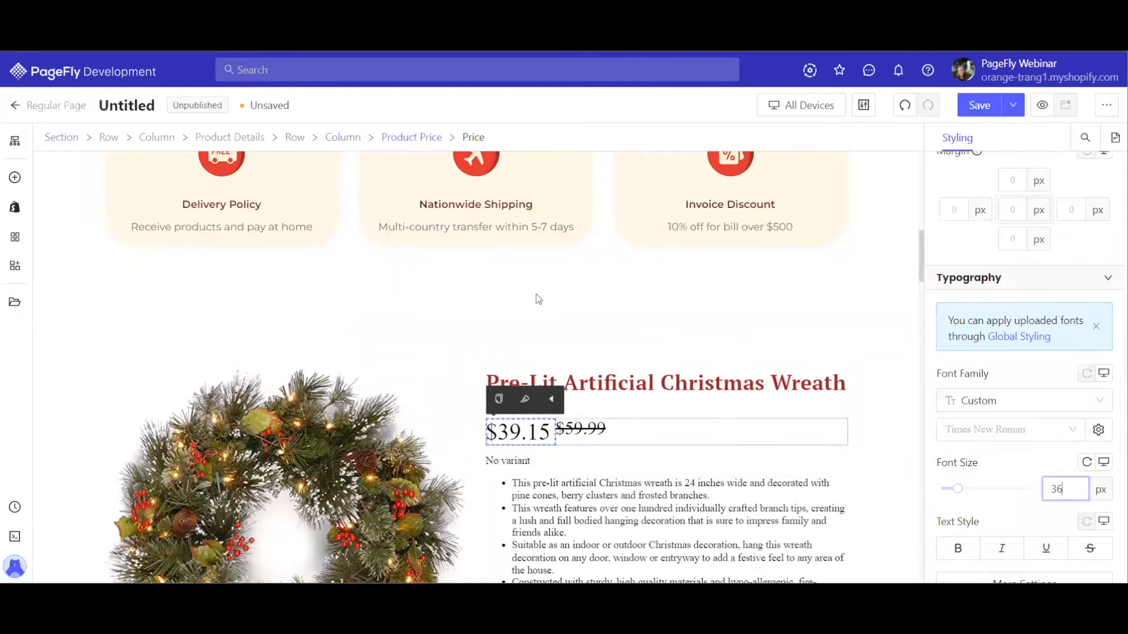
Step: Change the font family of the whole Product Price element to Montserrat
click(416, 138)
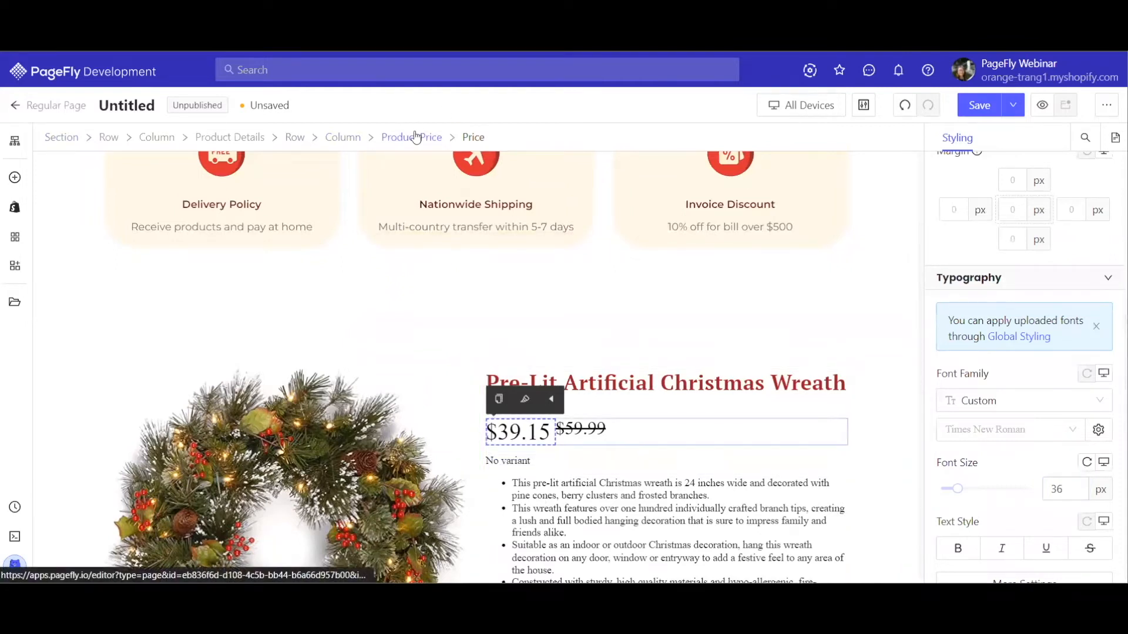
click(1010, 138)
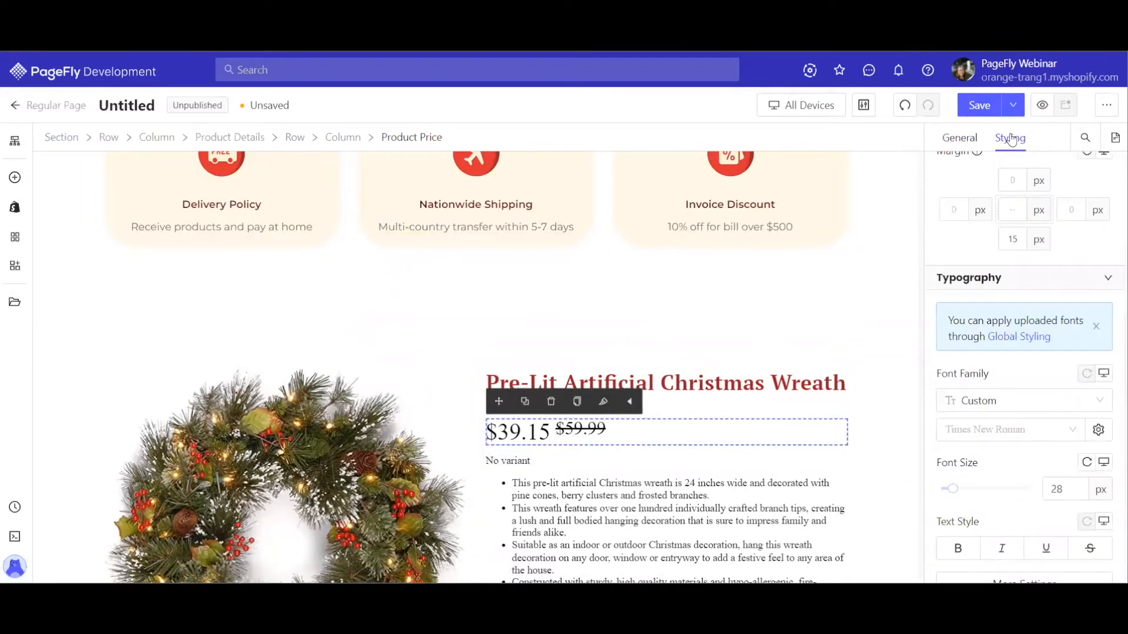
click(1010, 431)
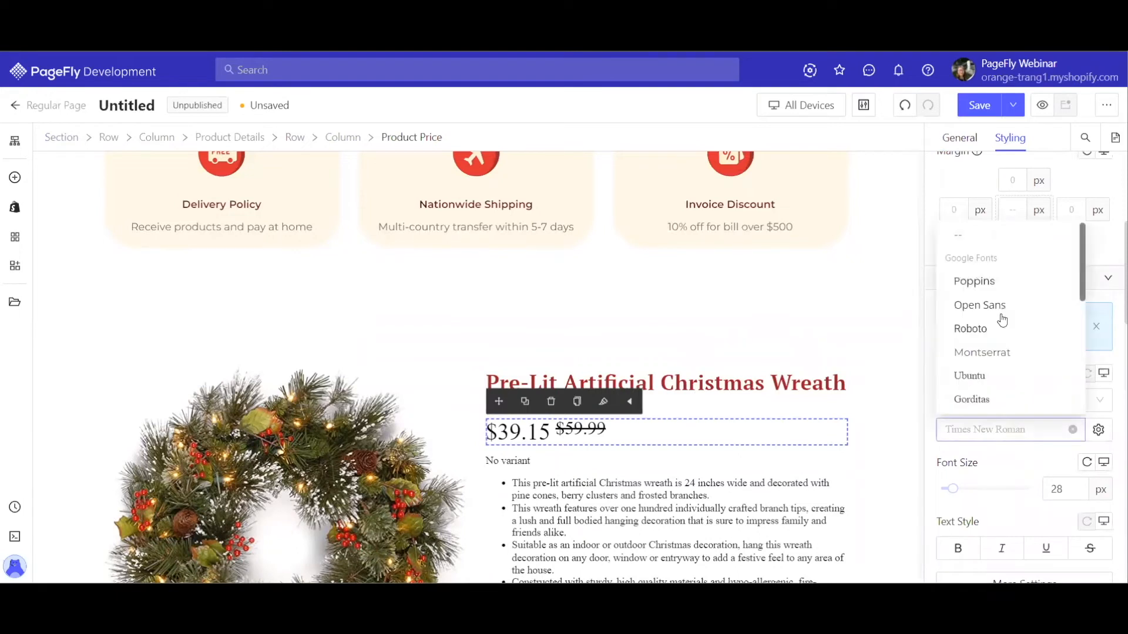
click(1002, 352)
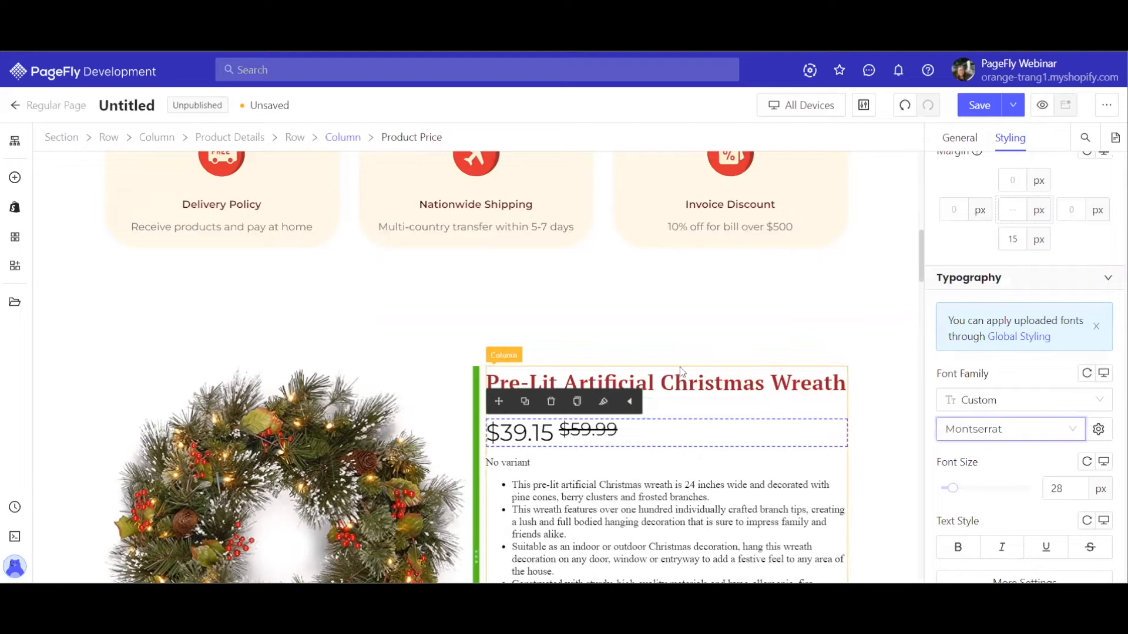
Step: Delete the Product Variant element below the price and set the product description's font family to Montserrat
click(546, 463)
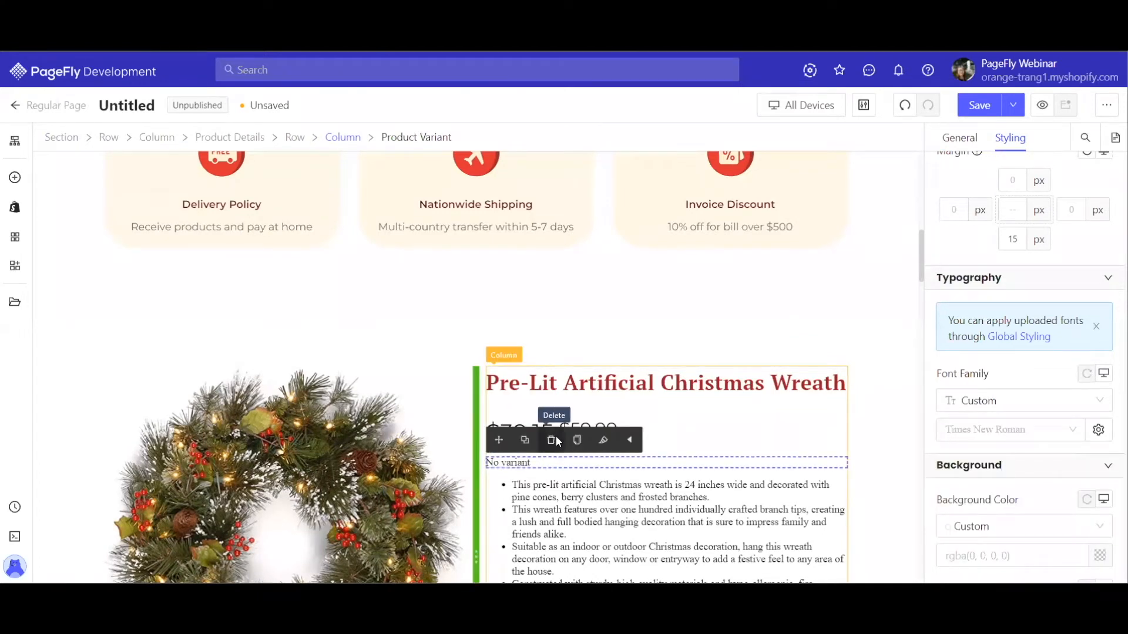
scroll(676, 460, down, 1)
click(676, 459)
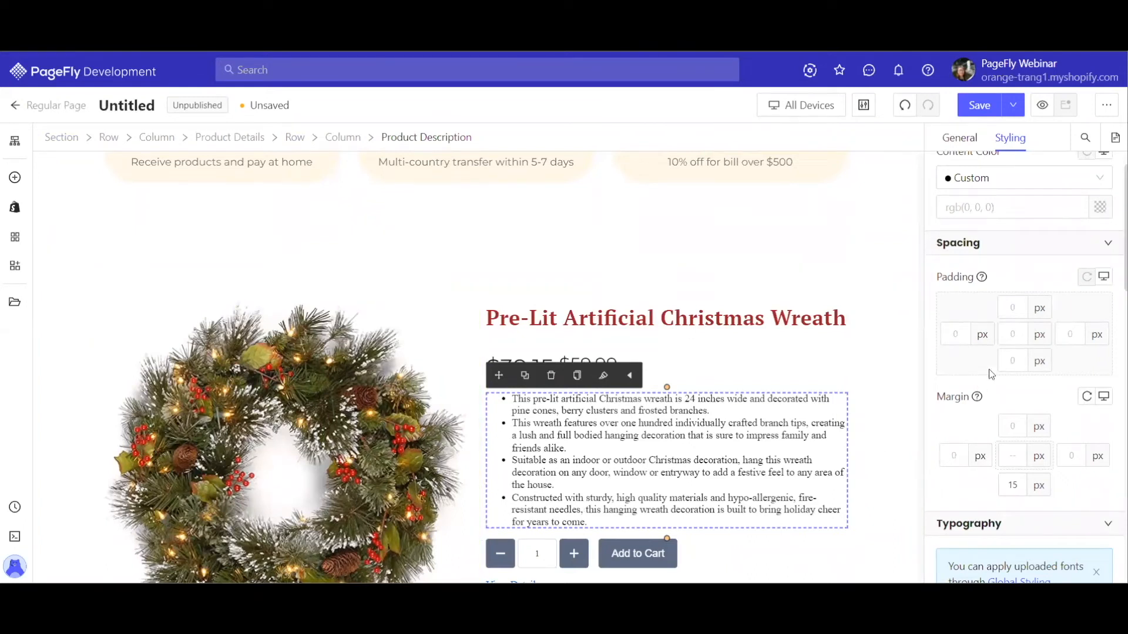
scroll(989, 369, down, 5)
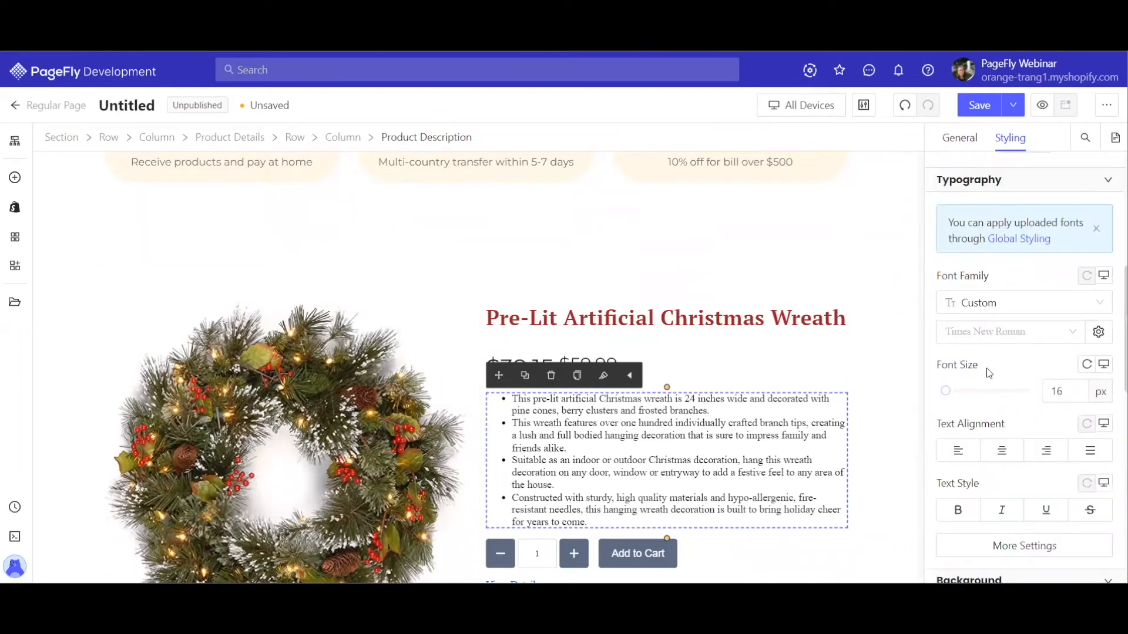
click(1018, 332)
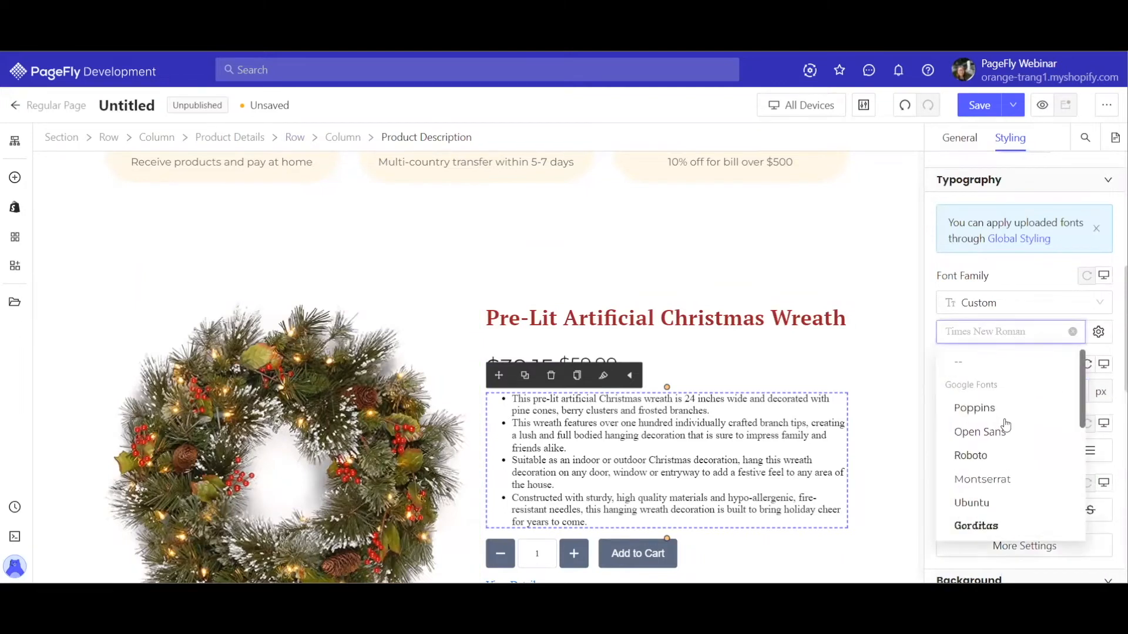
click(997, 481)
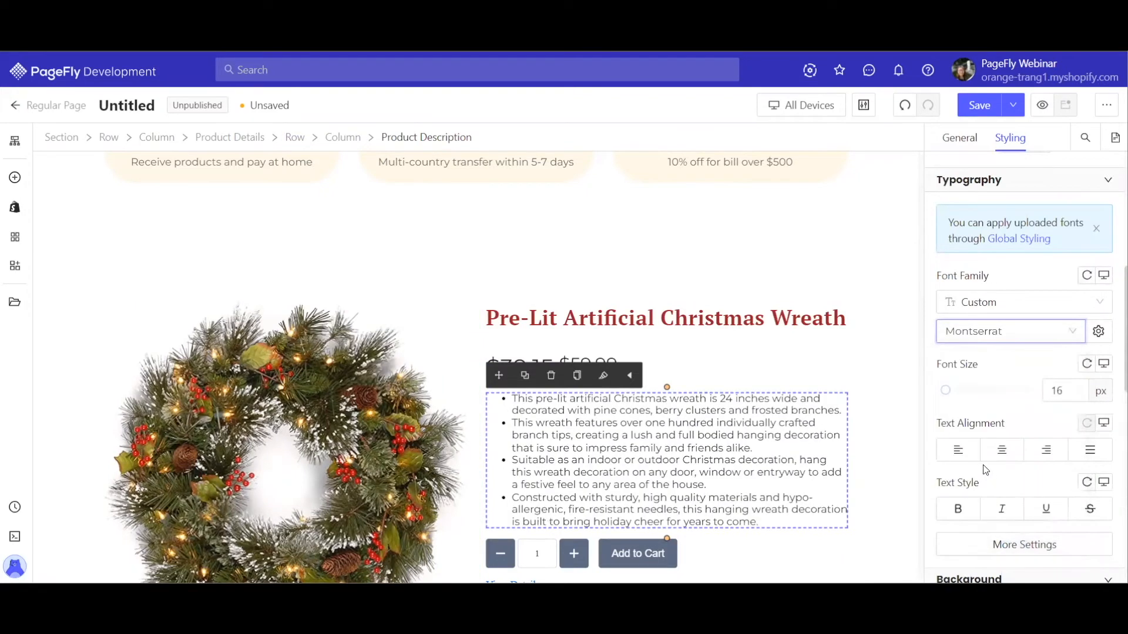
Step: Check which third-party app integrations are active by filtering the integrations list to Enabled
click(986, 458)
scroll(601, 317, down, 1)
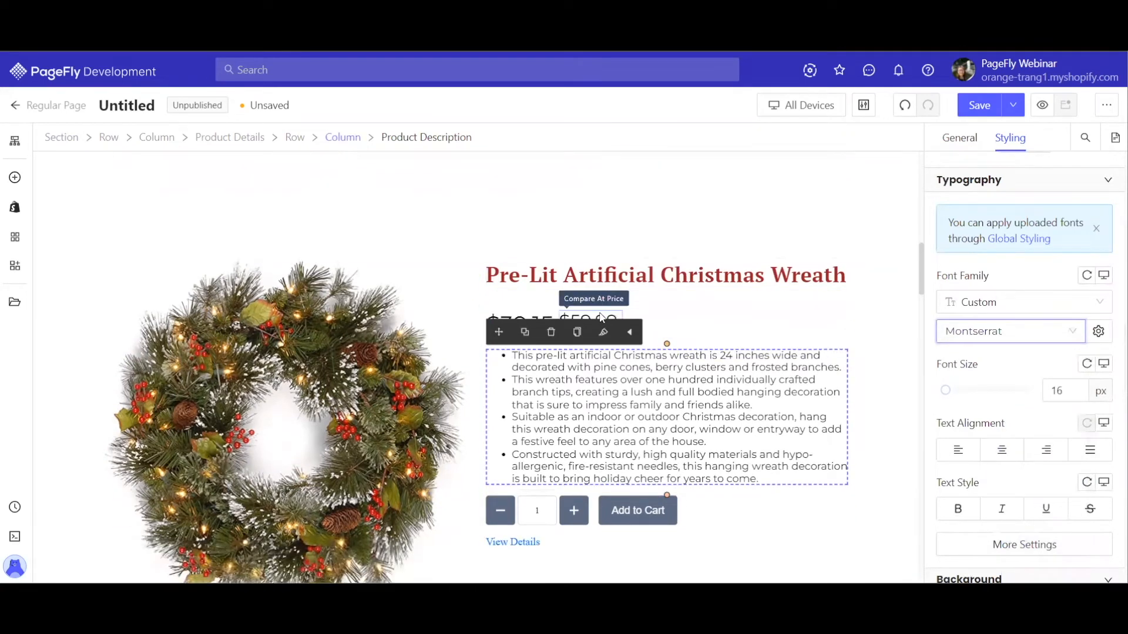
scroll(601, 317, down, 1)
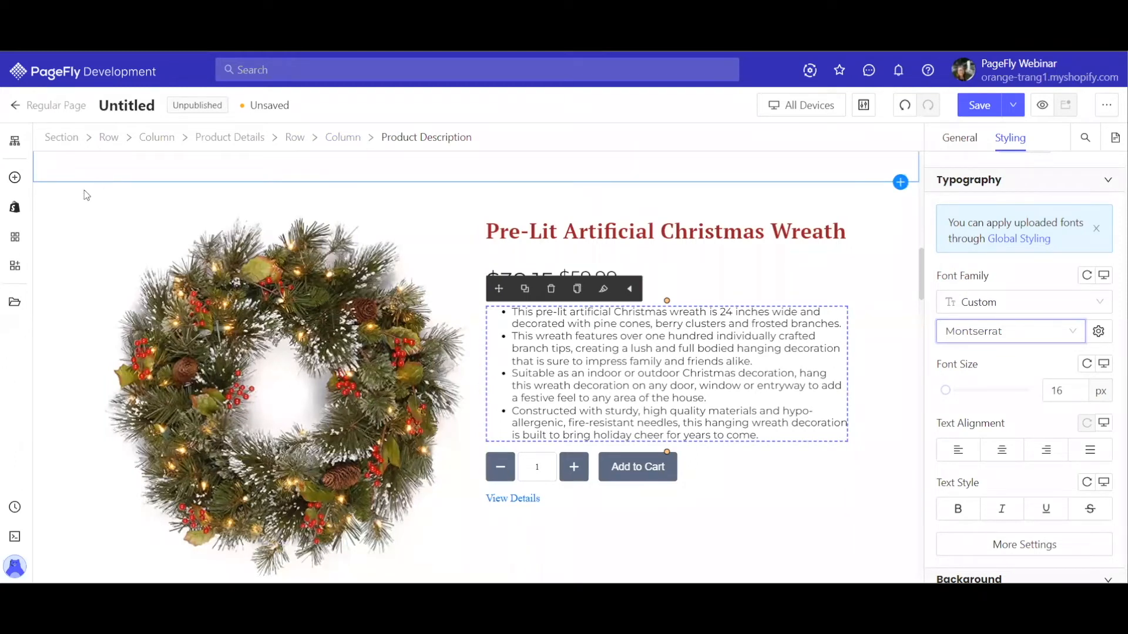
click(15, 240)
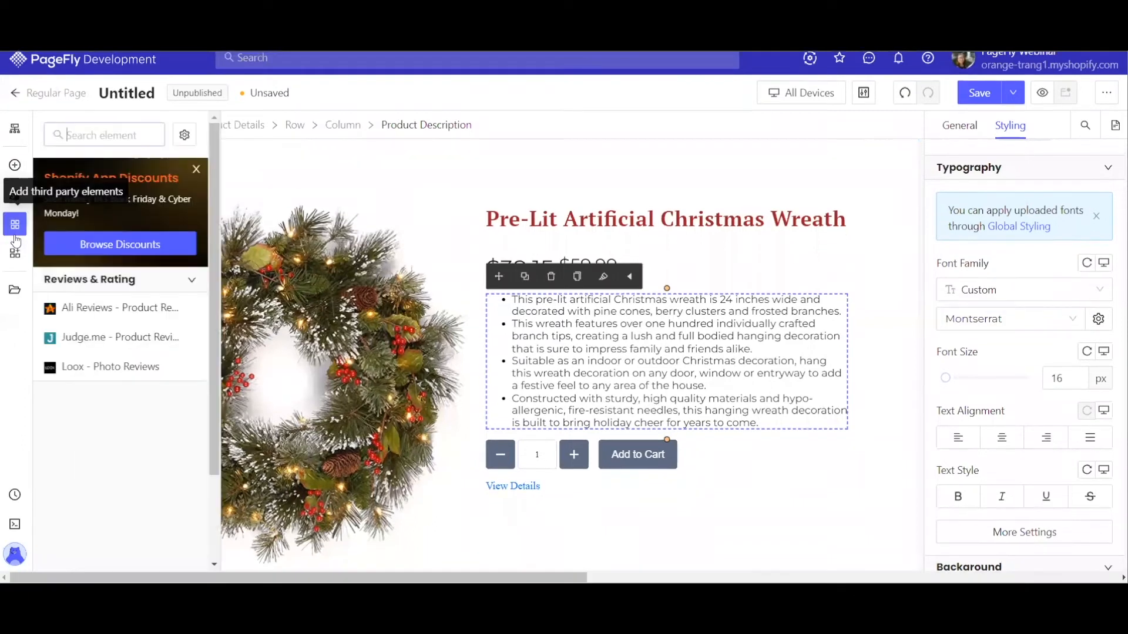
click(197, 171)
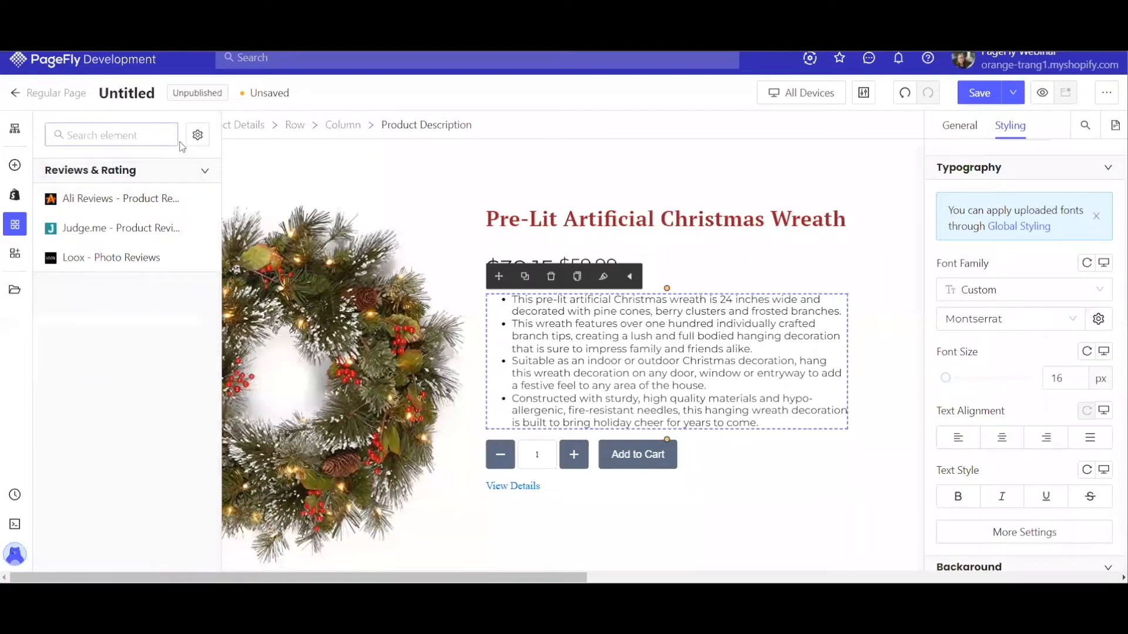
click(198, 135)
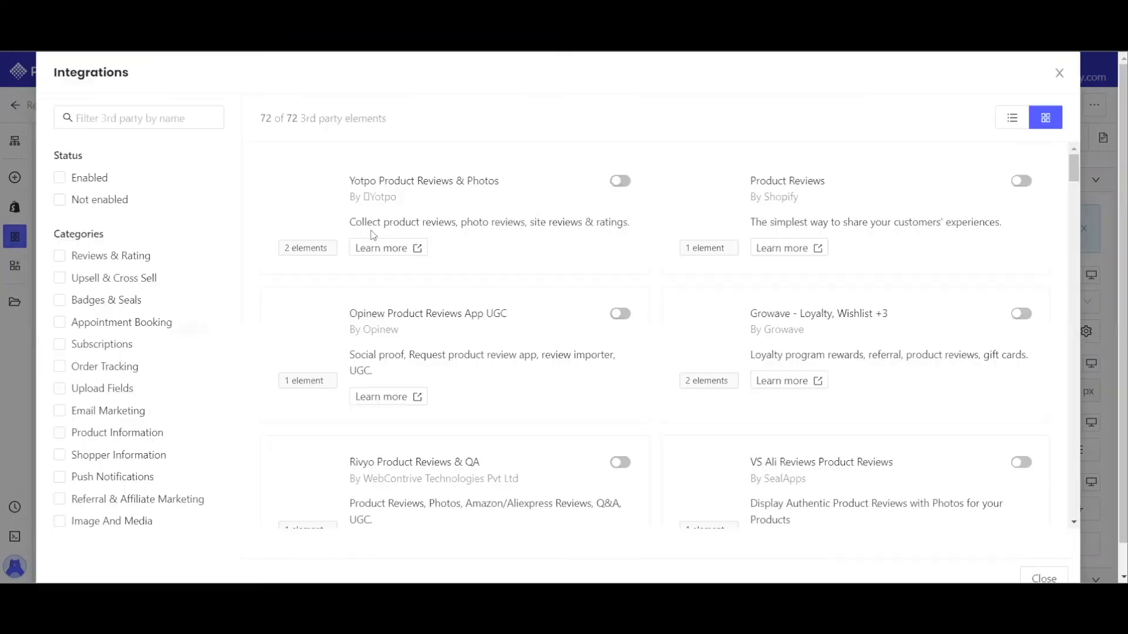
click(59, 177)
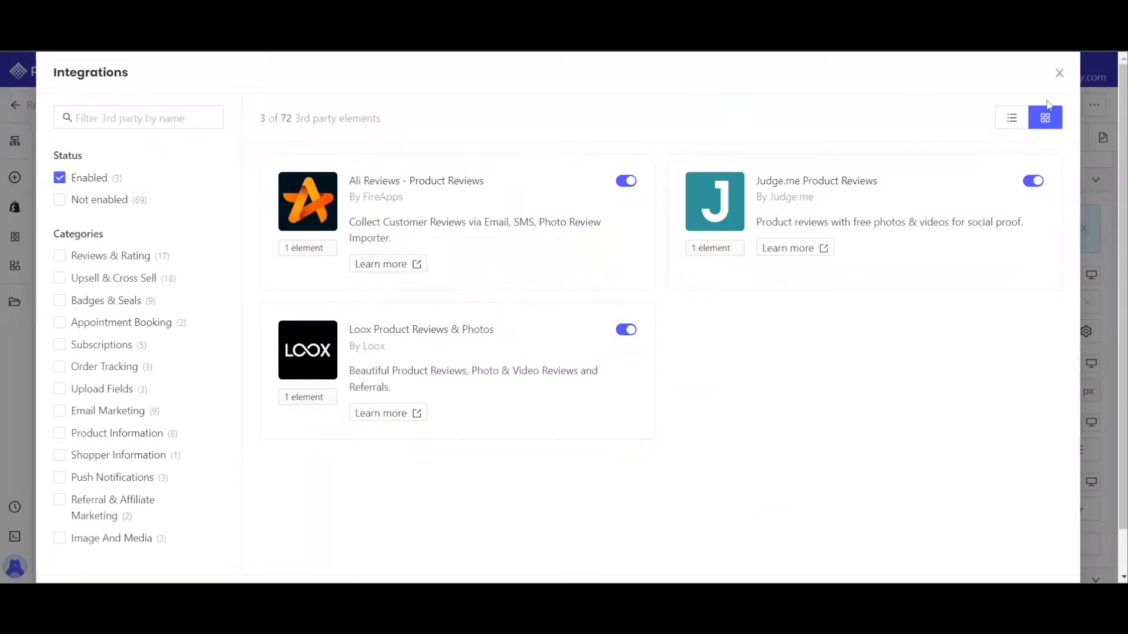
click(1061, 75)
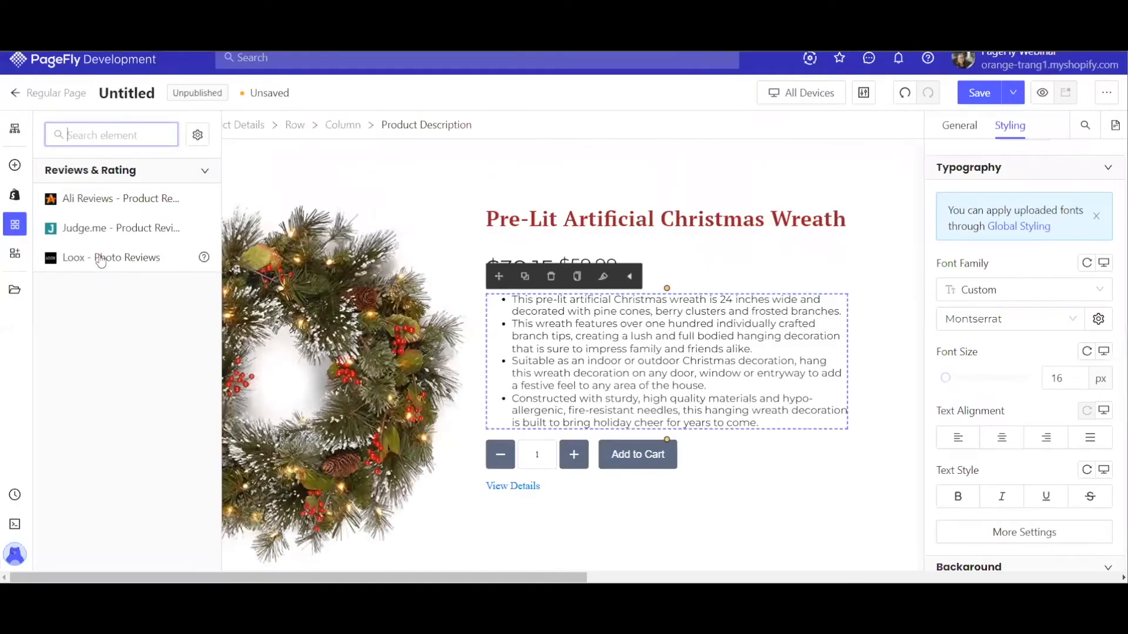
Step: Add the Loox Star Rating element between the wreath's product title and its price
mouse_move(101, 260)
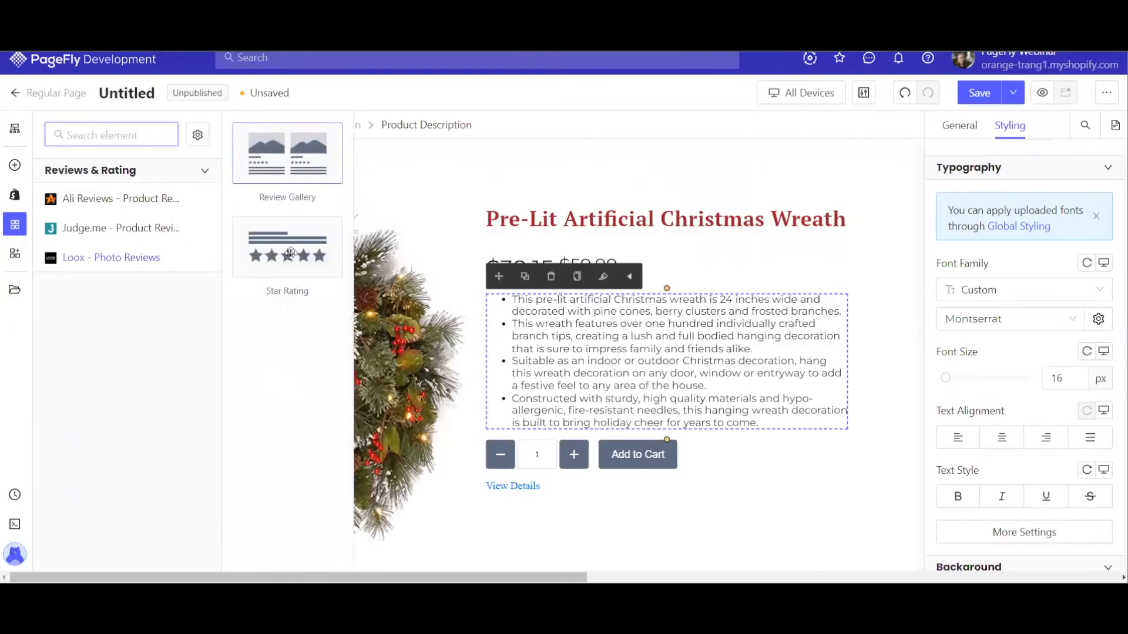
drag(288, 258, 557, 282)
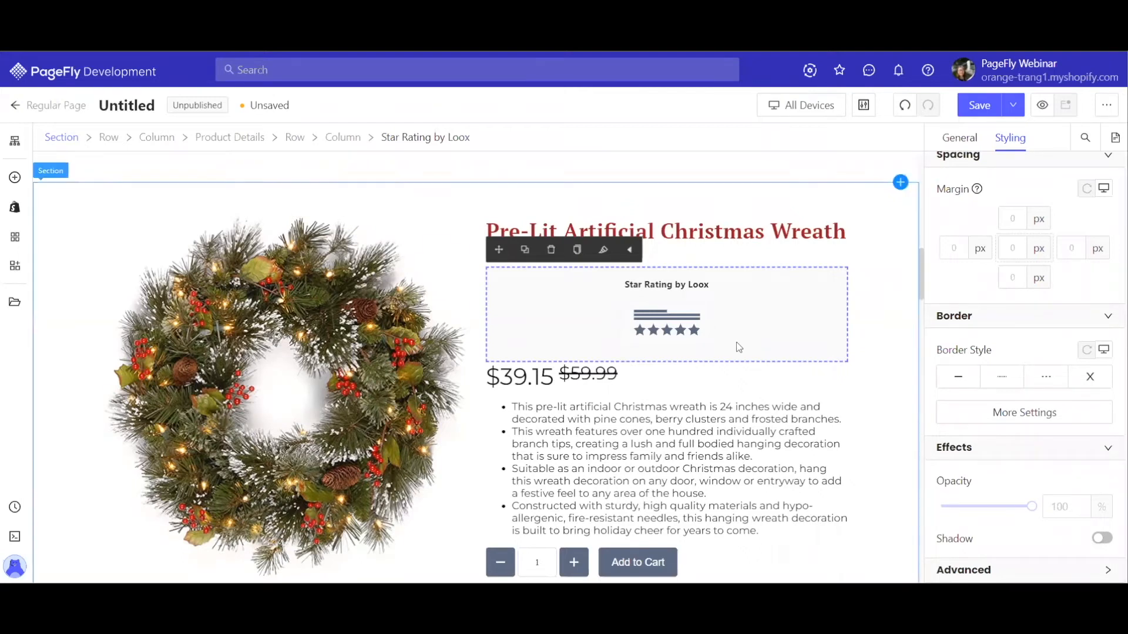
scroll(738, 347, down, 1)
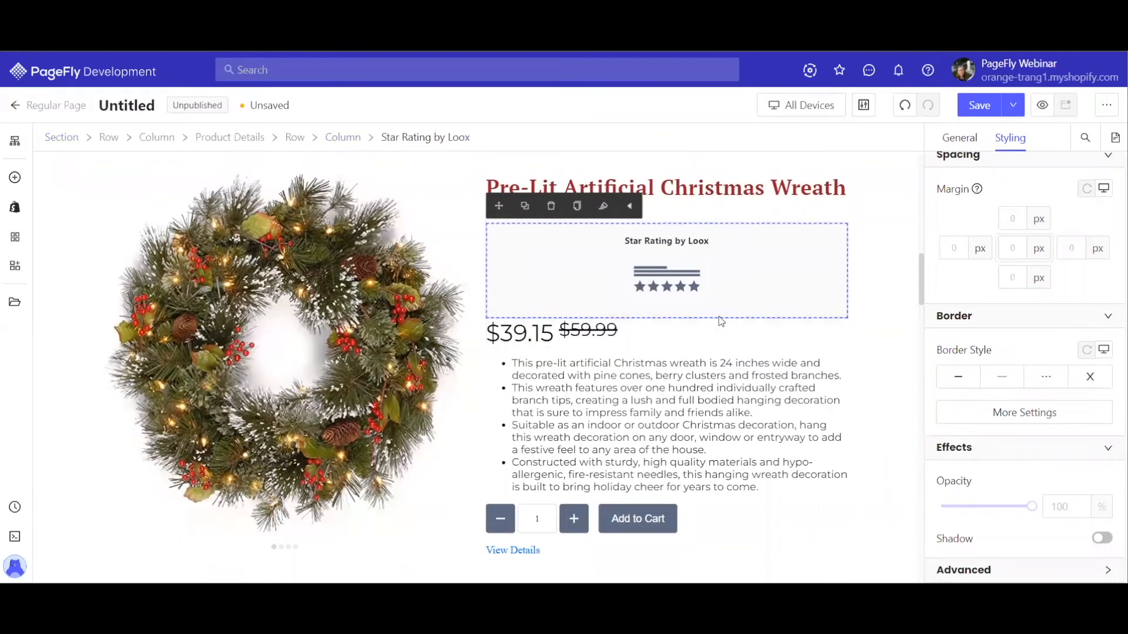
scroll(721, 323, down, 1)
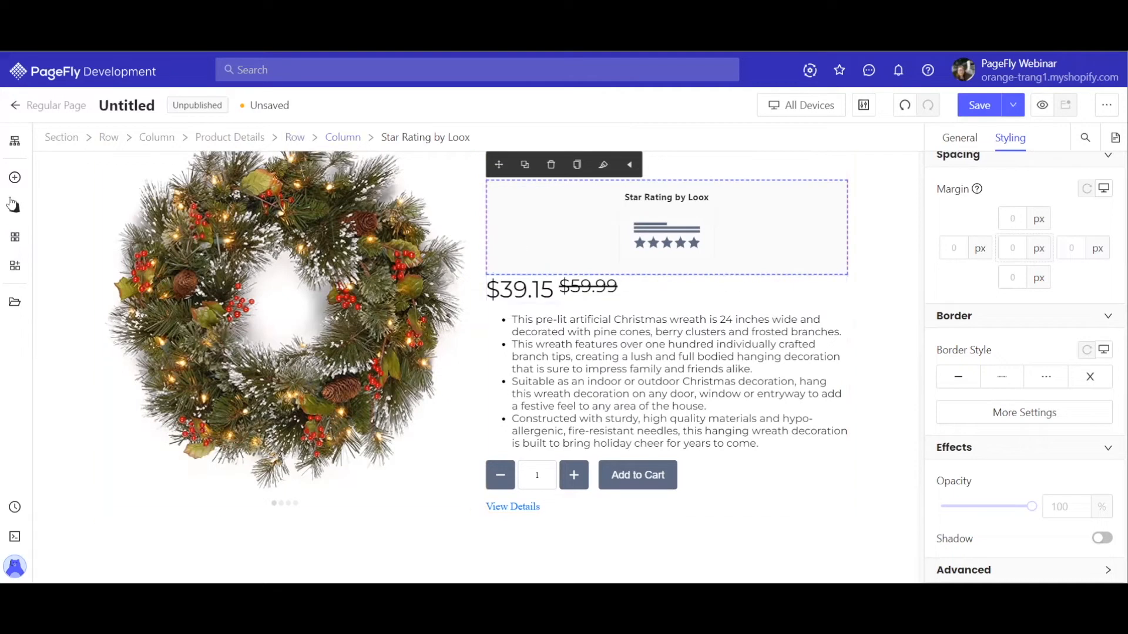
Step: Expand the hero section in the page outline down to its column's elements and select the CHRISTMAS SALE heading
click(18, 146)
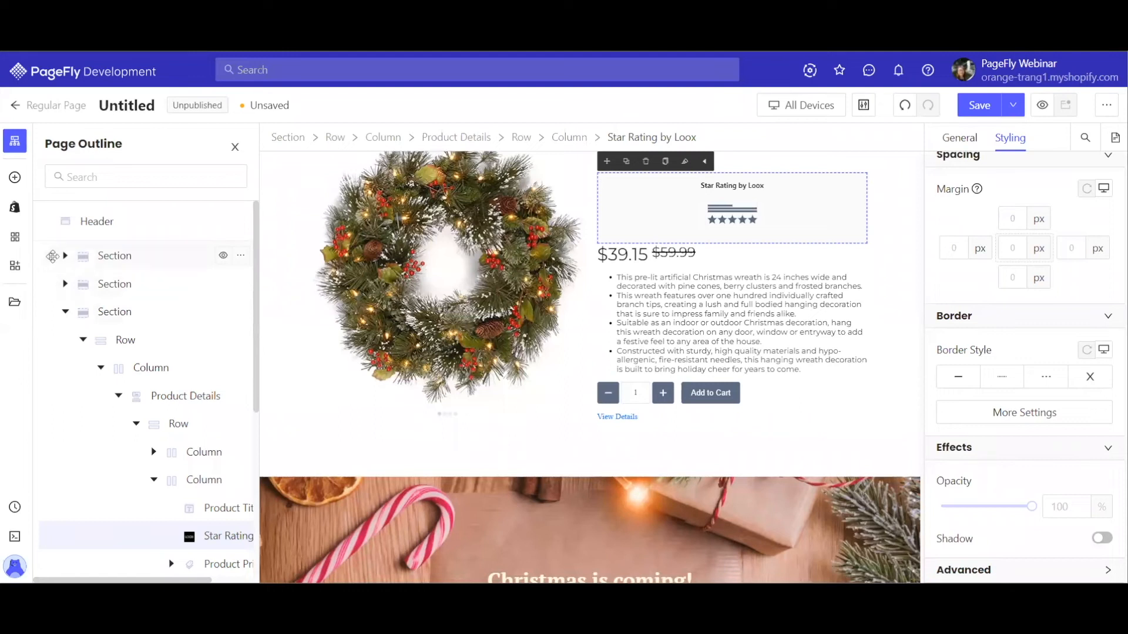
mouse_move(53, 257)
mouse_down()
mouse_move(57, 295)
mouse_move(59, 260)
mouse_up()
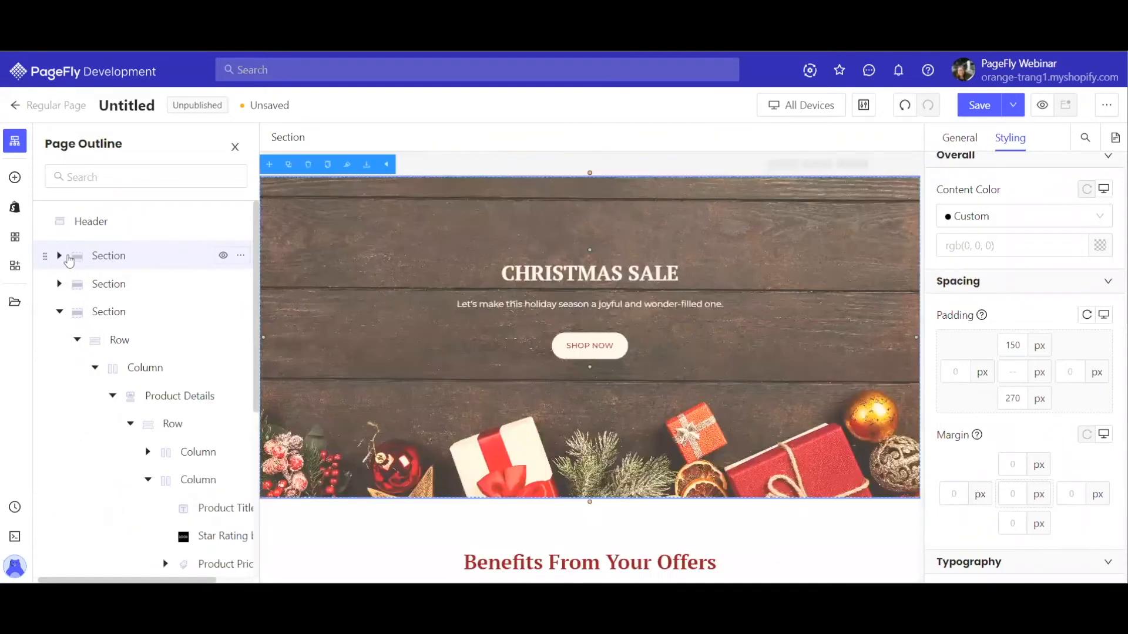
click(58, 258)
click(76, 285)
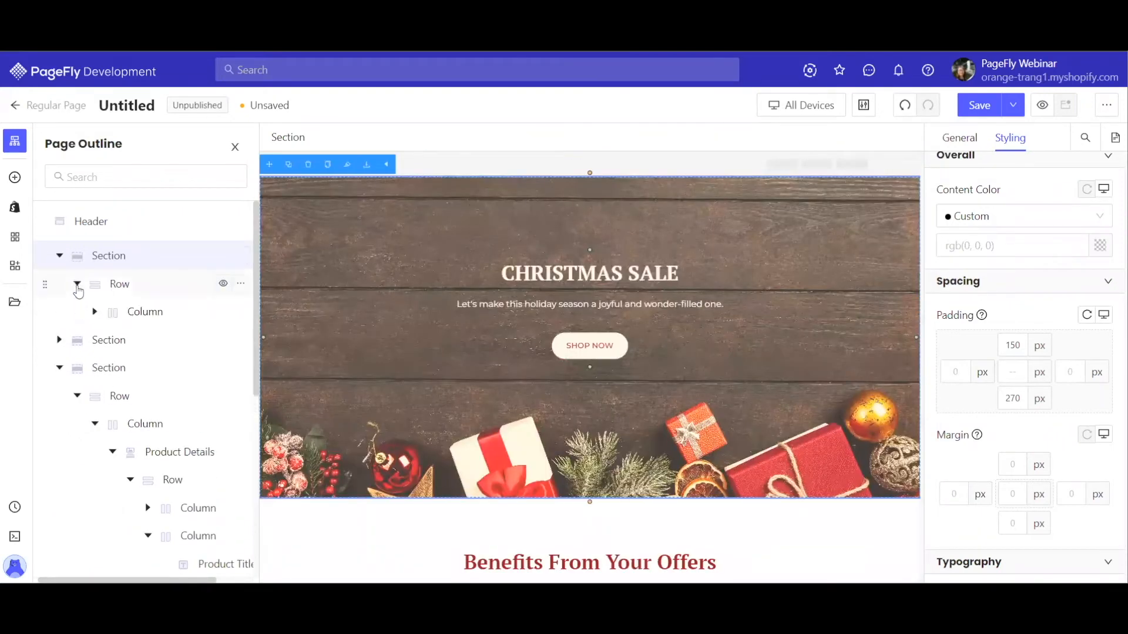
click(95, 313)
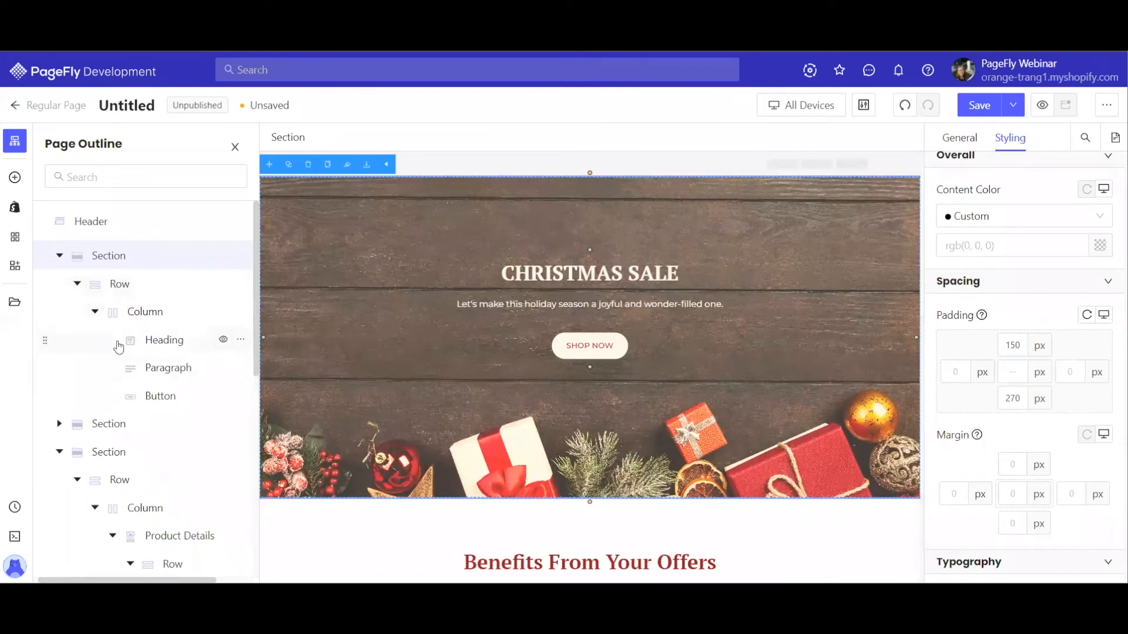
drag(45, 336, 100, 341)
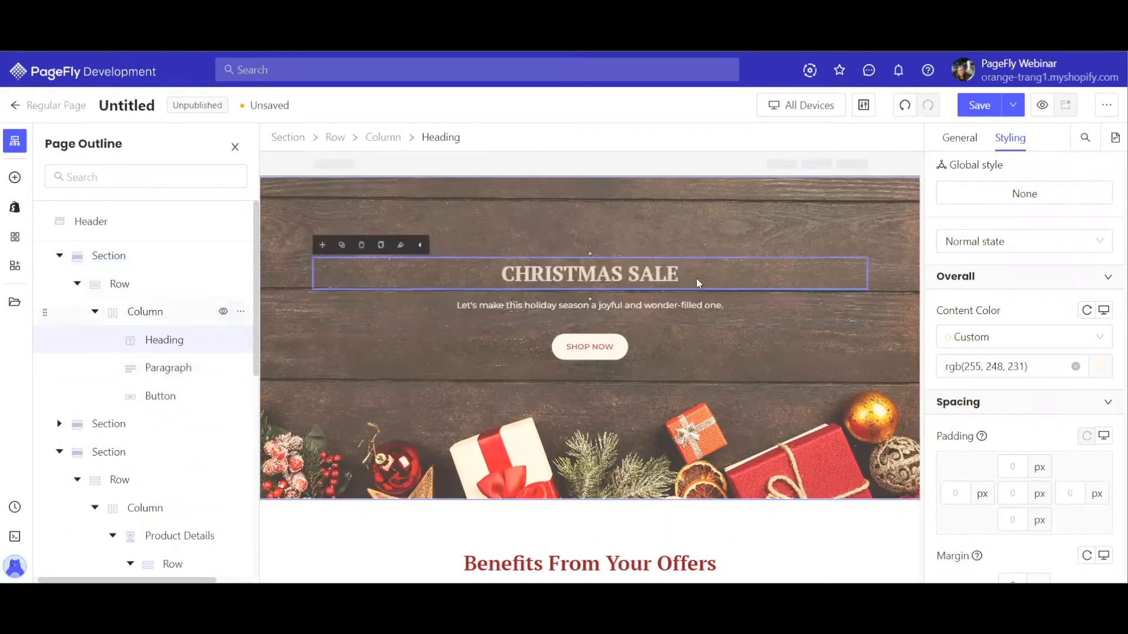
Step: Move the CHRISTMAS SALE heading below the hero paragraph and back above it
click(397, 382)
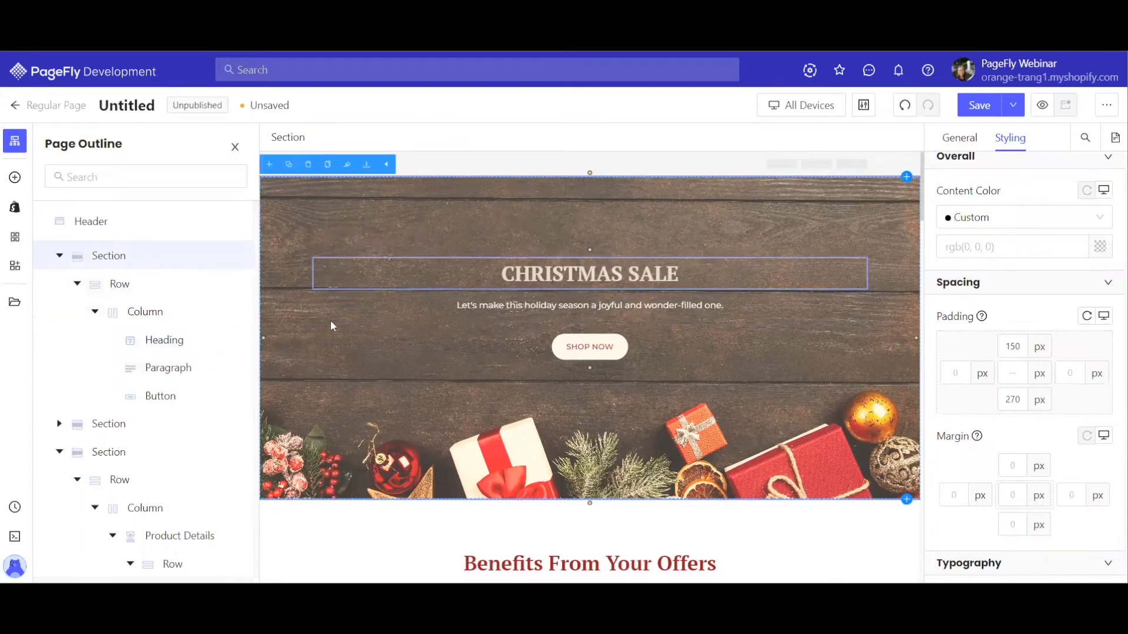
click(493, 271)
drag(323, 244, 356, 338)
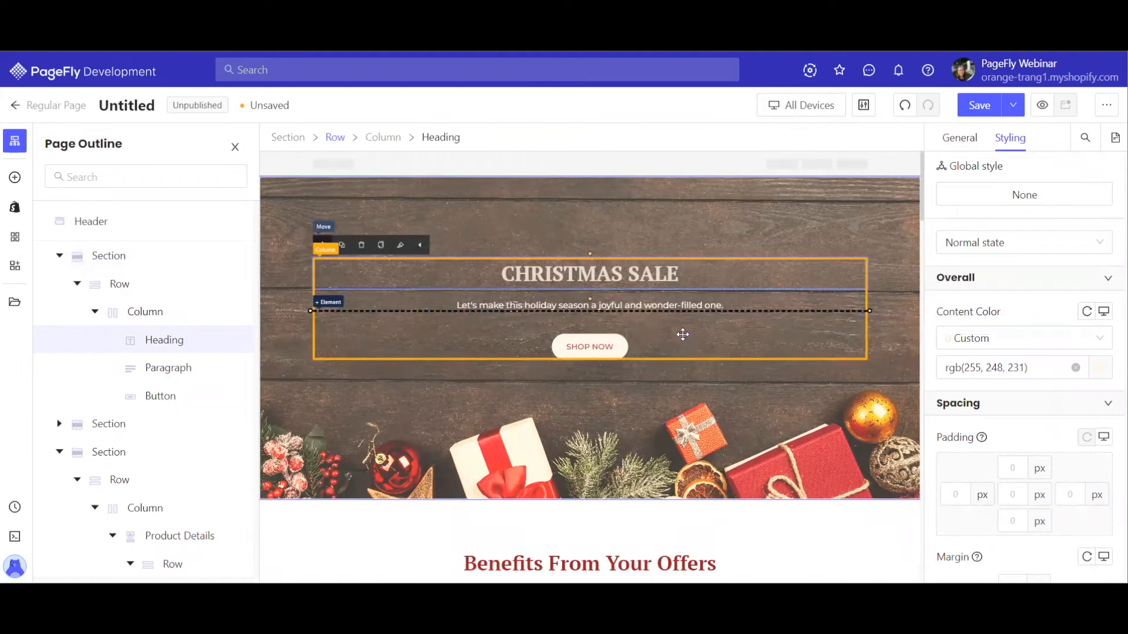
drag(682, 334, 654, 321)
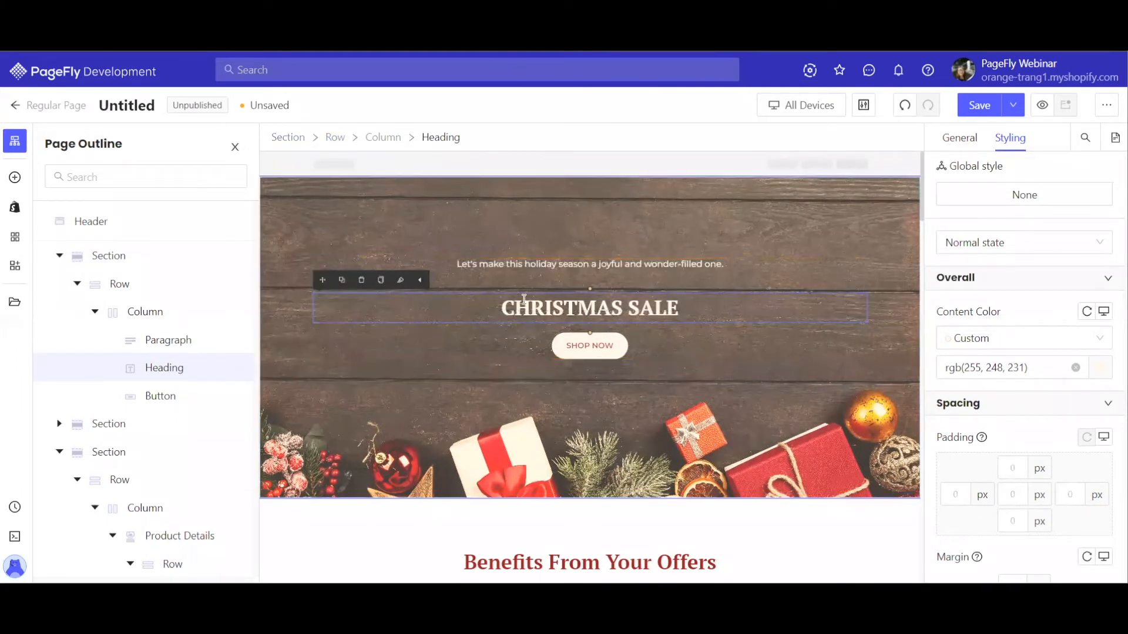
drag(470, 263, 591, 295)
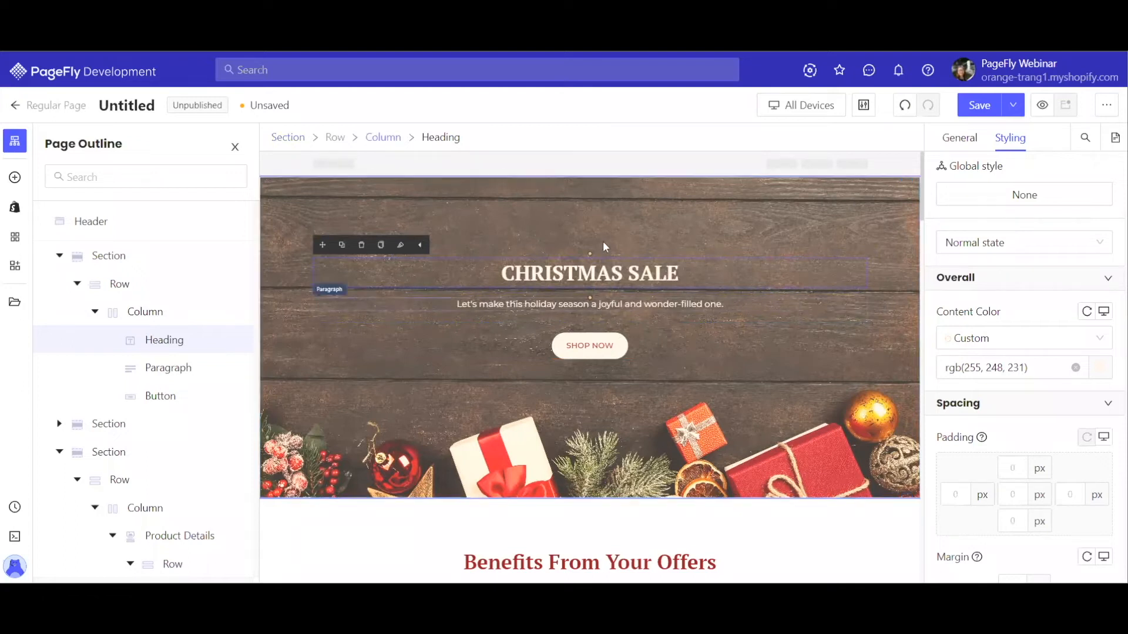
Step: Select the row inside the wreath's Product Details and examine its column and content position settings
scroll(563, 327, down, 10)
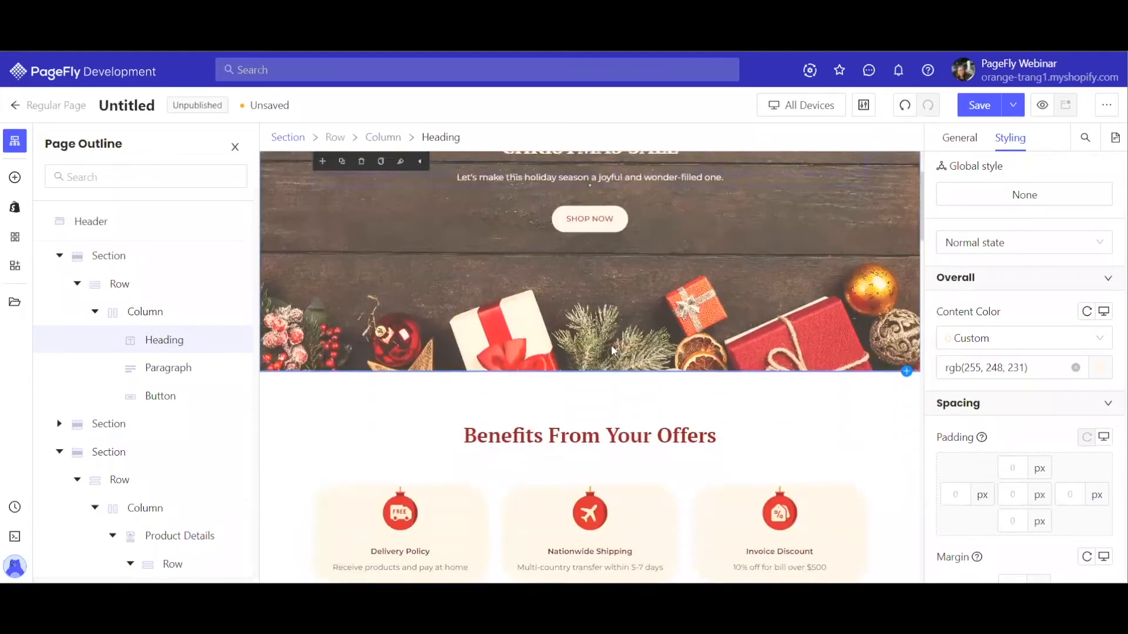
click(558, 428)
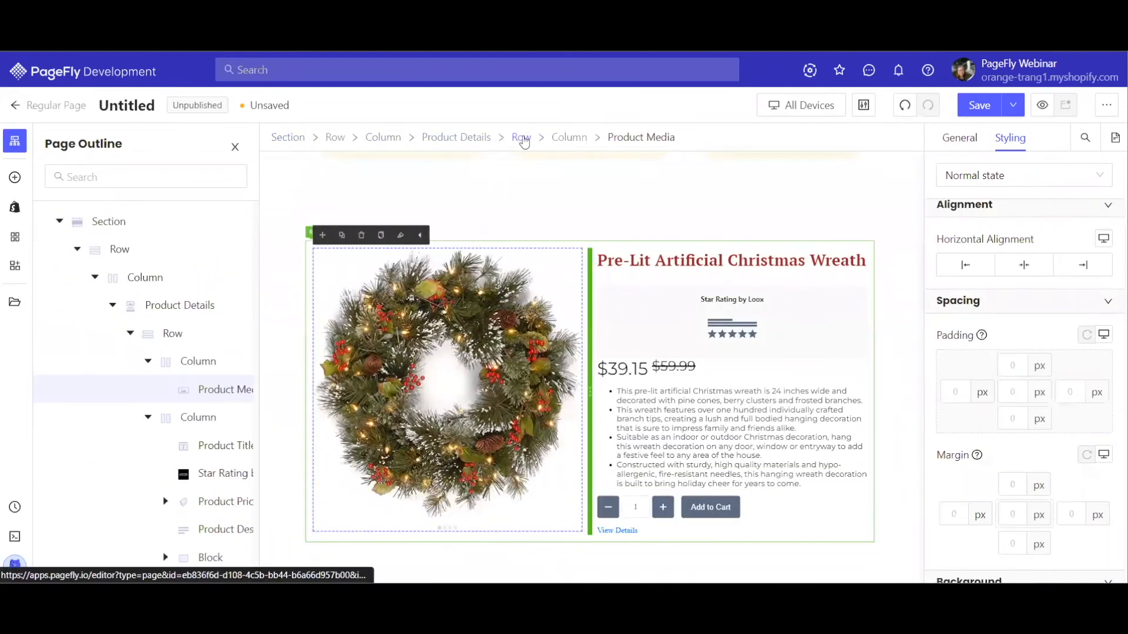
click(521, 136)
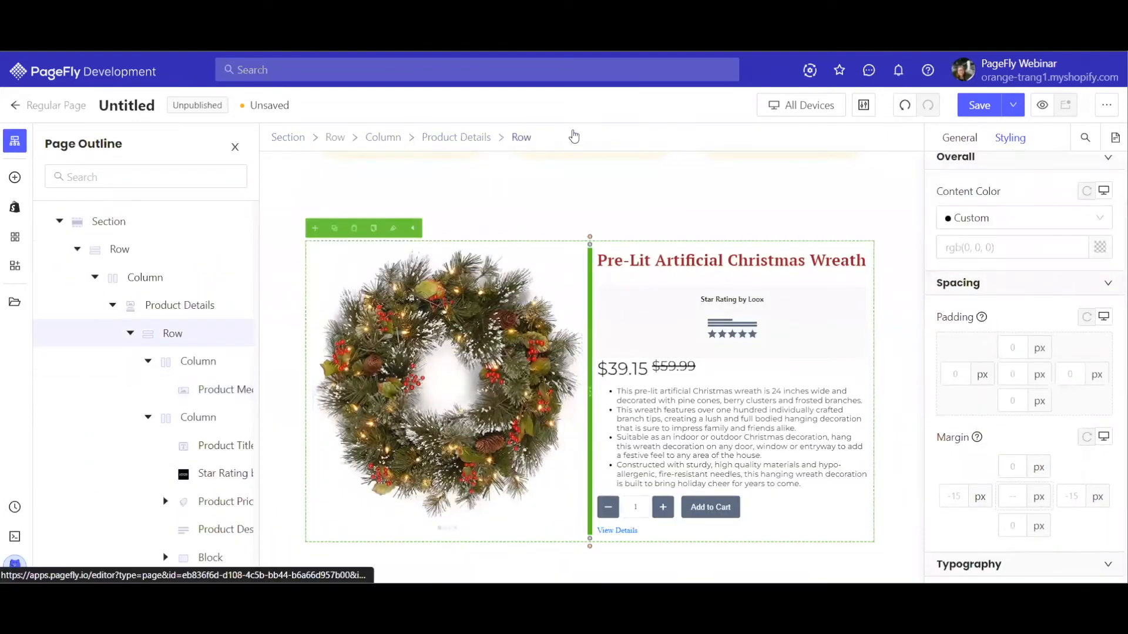
click(959, 138)
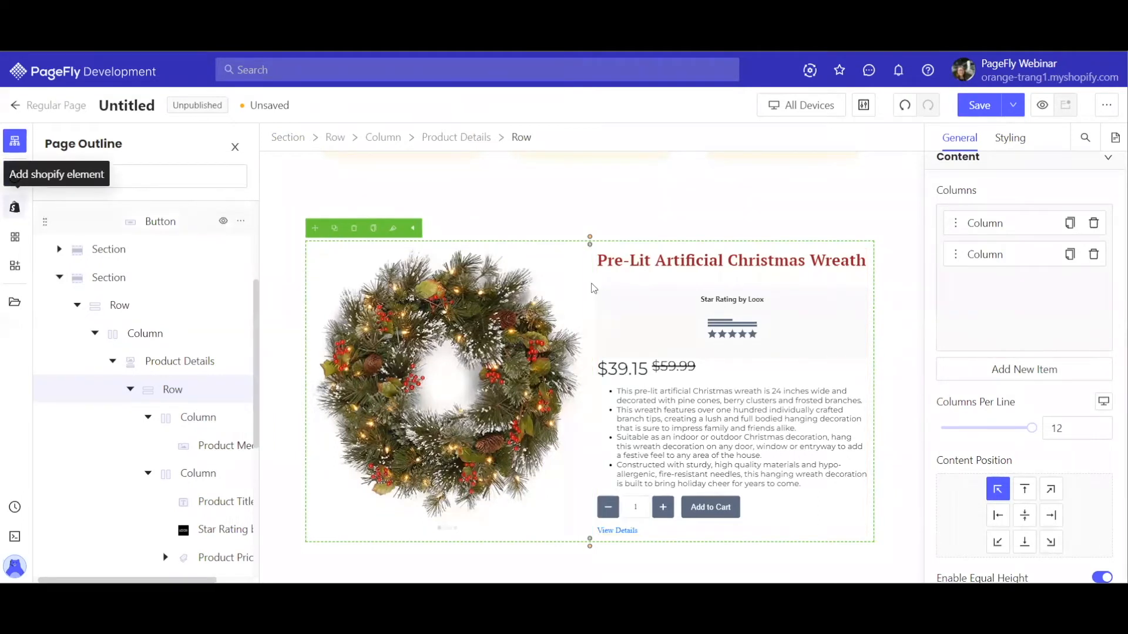
scroll(593, 288, down, 2)
scroll(630, 330, up, 1)
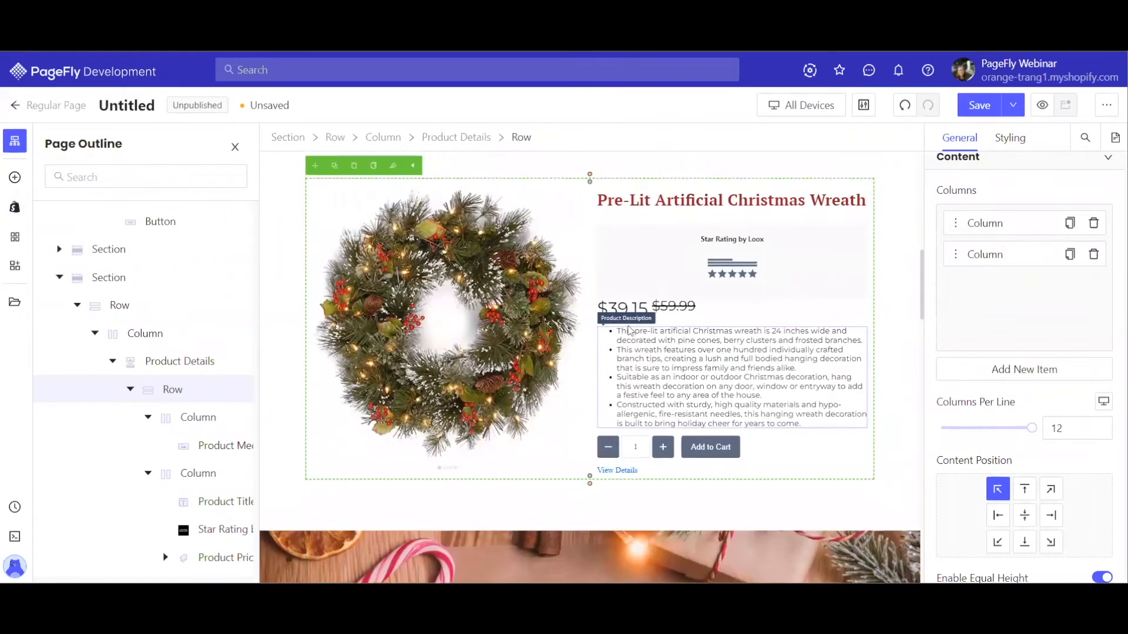
scroll(630, 331, up, 1)
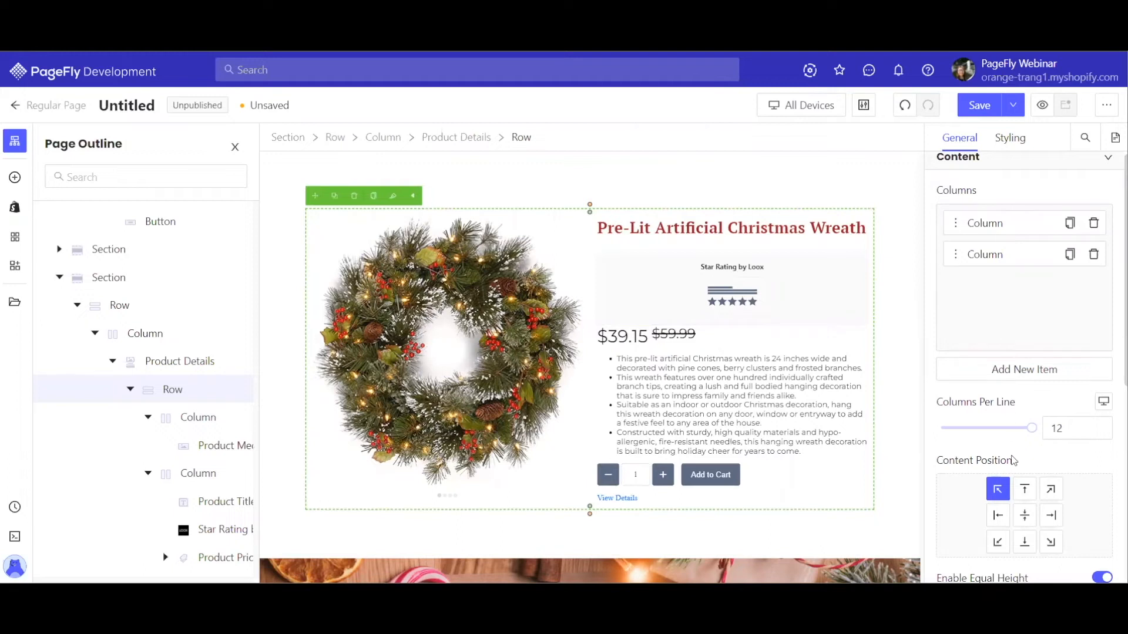
click(1063, 421)
Step: Hide the page outline and open the "Christmas is coming!" countdown heading's text for editing
scroll(637, 317, down, 5)
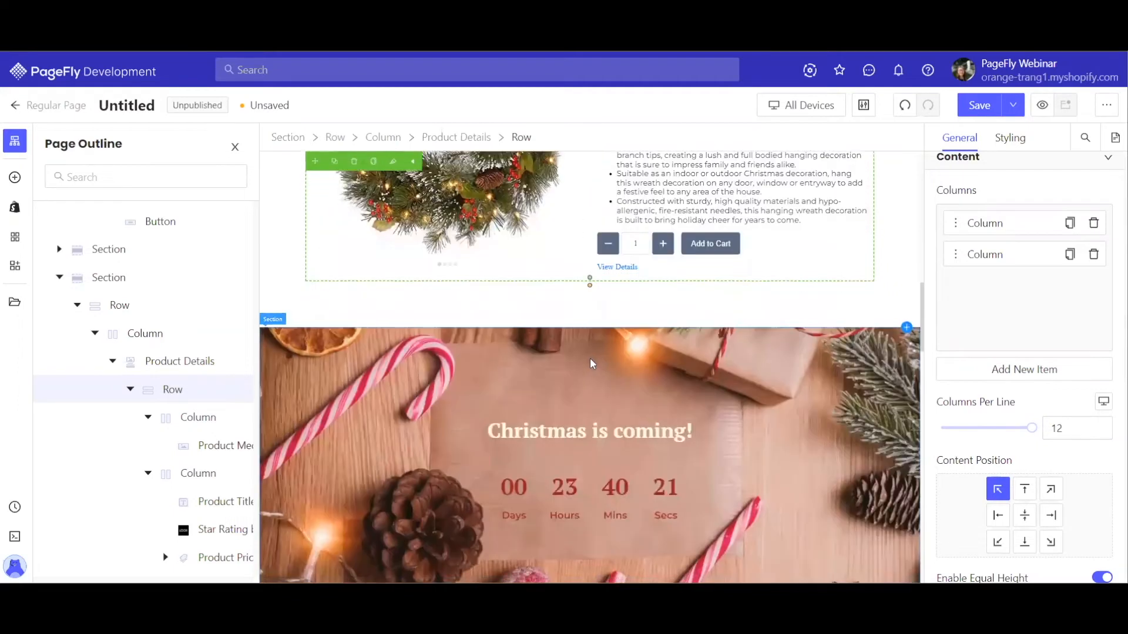
scroll(592, 359, down, 1)
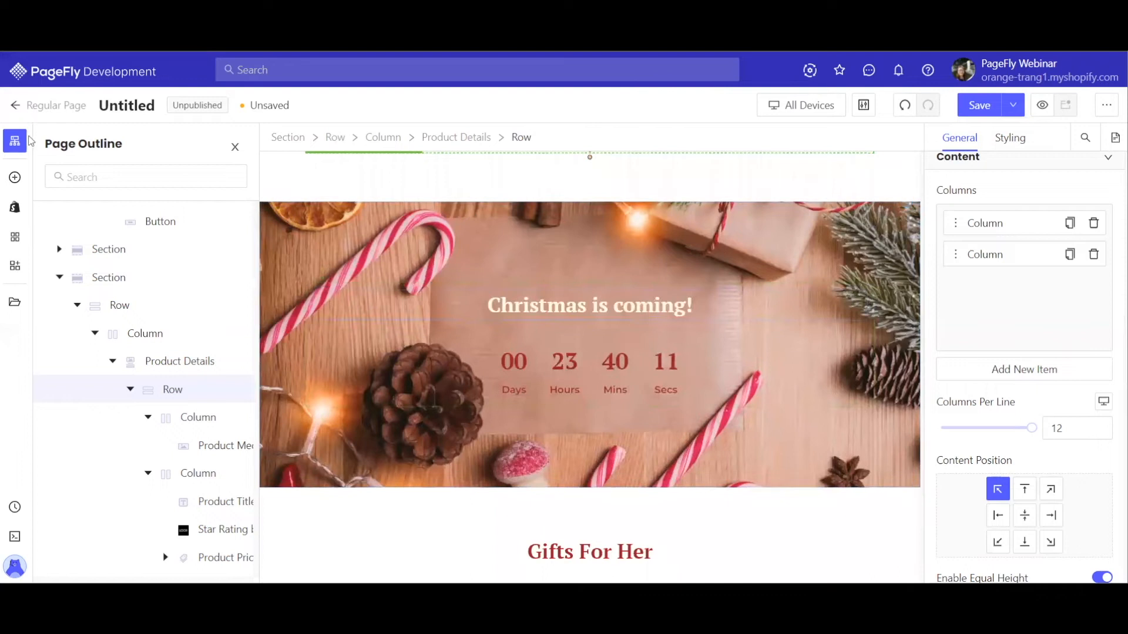
click(15, 149)
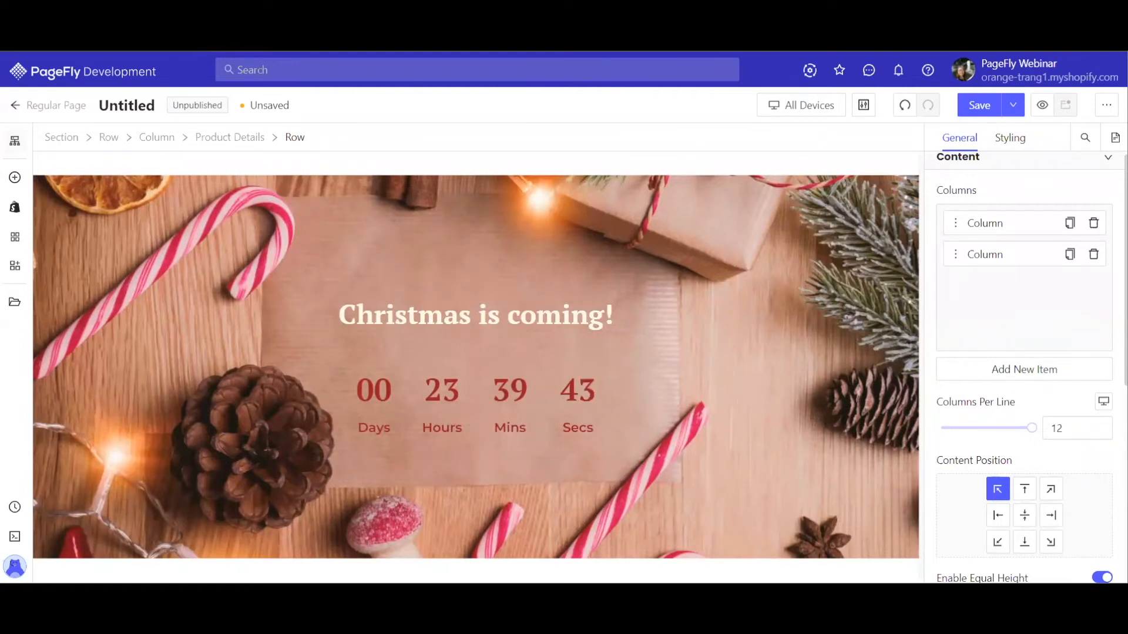
click(487, 314)
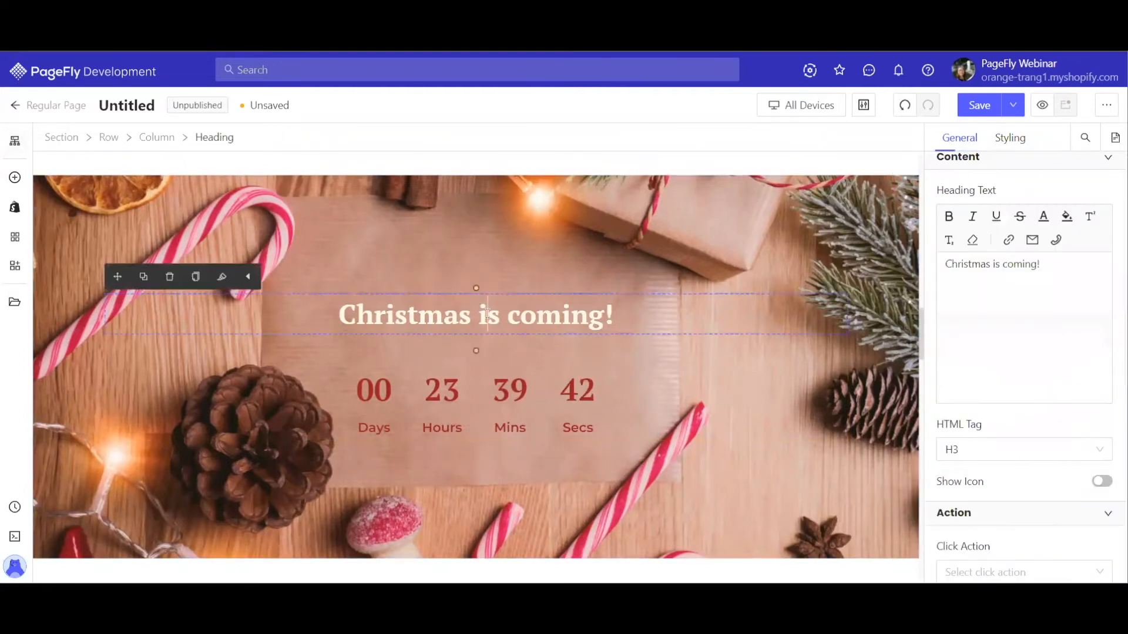
drag(1039, 264, 930, 286)
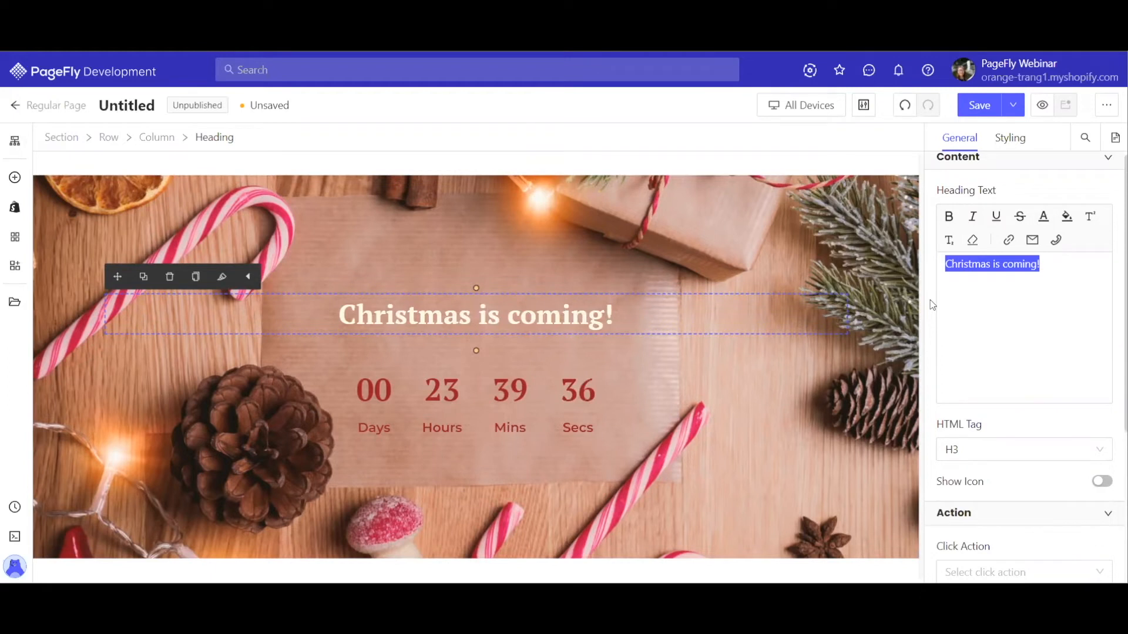
click(1043, 284)
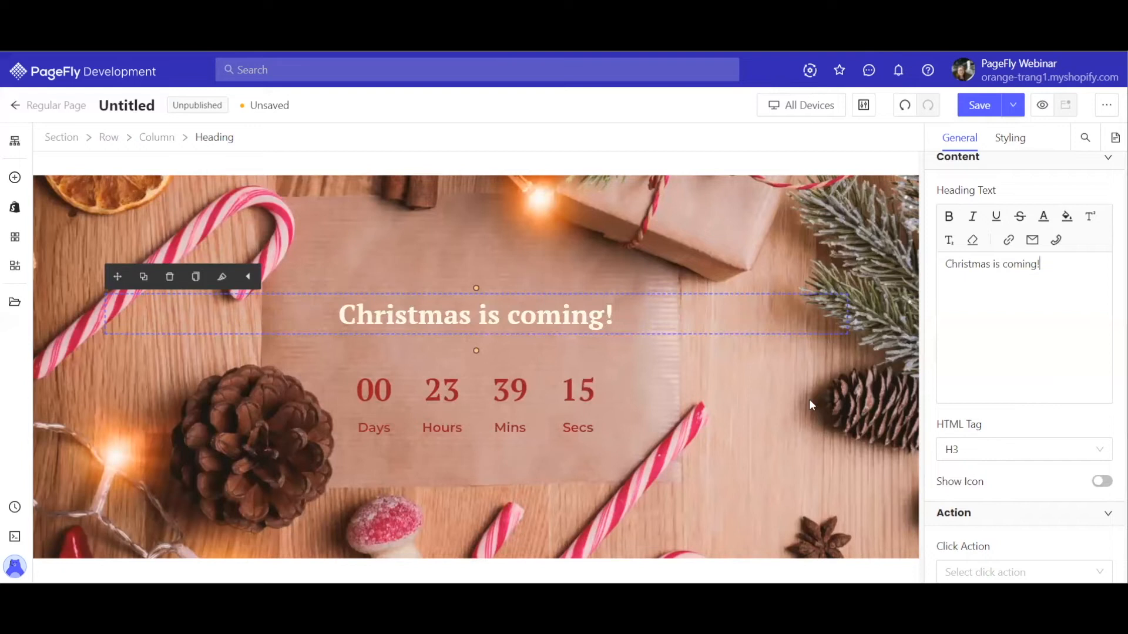
Step: Replace the "Christmas is coming!" countdown section's background image with the photo of the framed blackboard surrounded by gifts
click(838, 474)
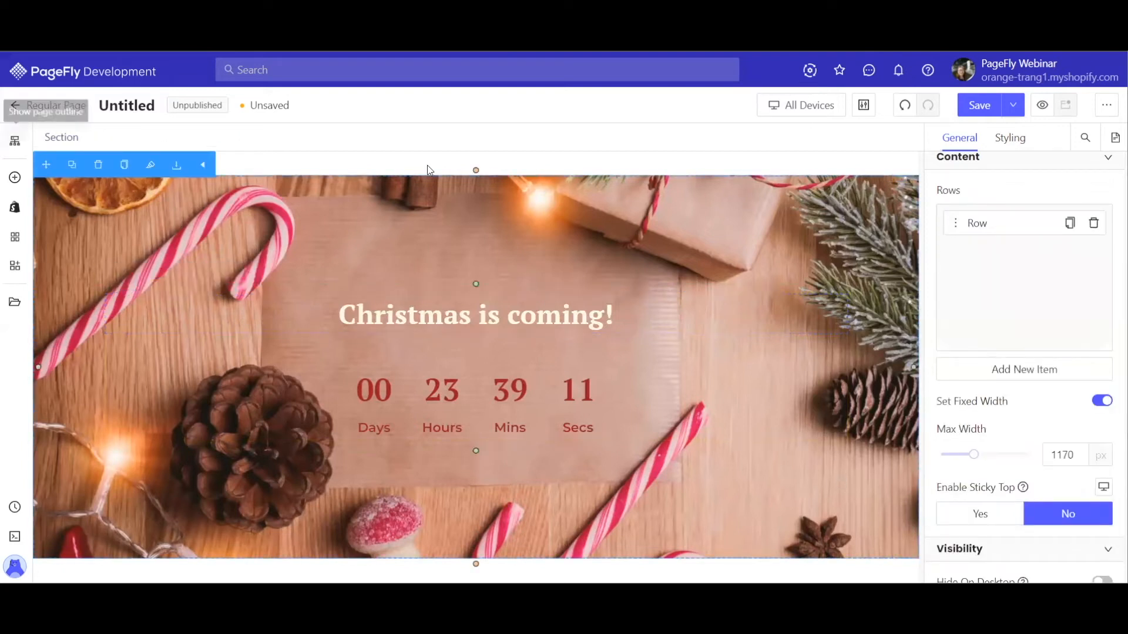
click(1018, 145)
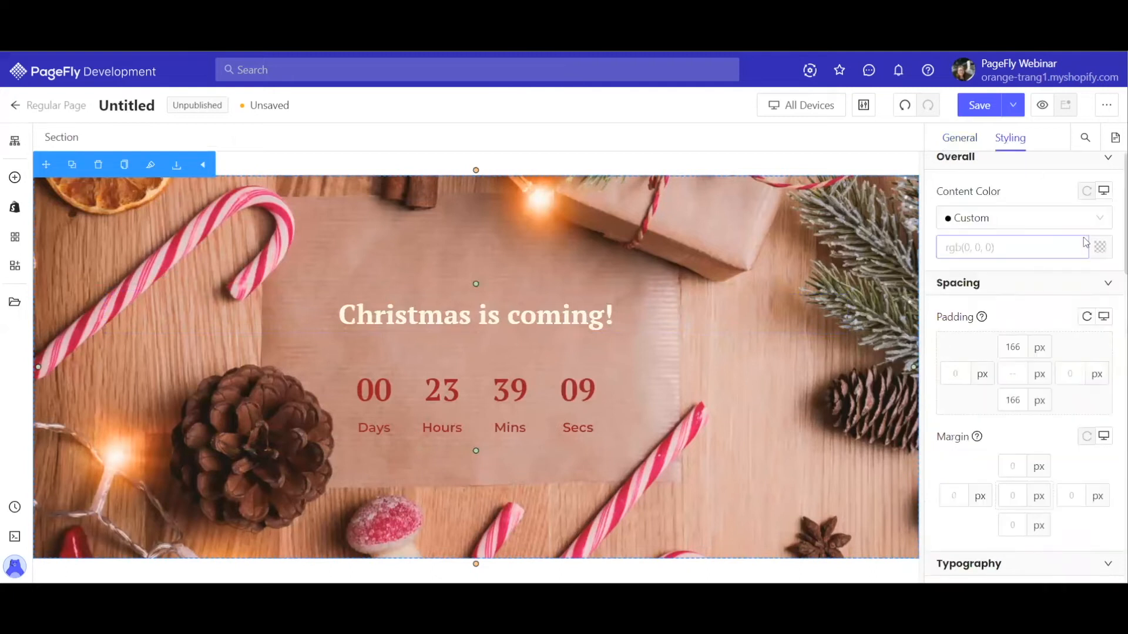
scroll(1055, 270, down, 5)
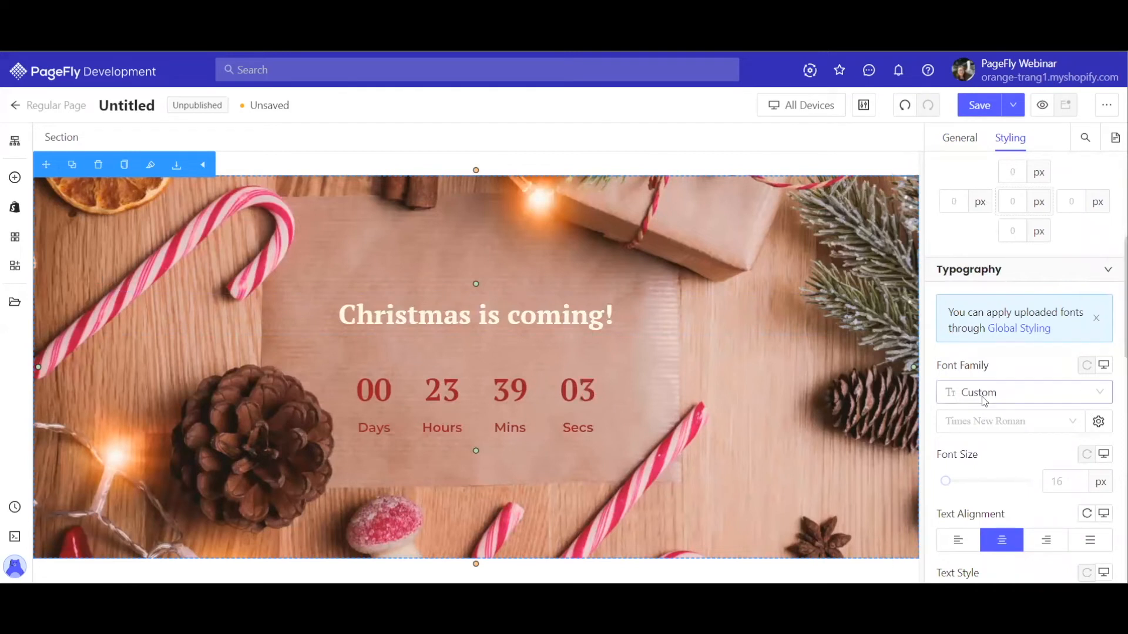
scroll(983, 402, down, 5)
scroll(983, 402, down, 5)
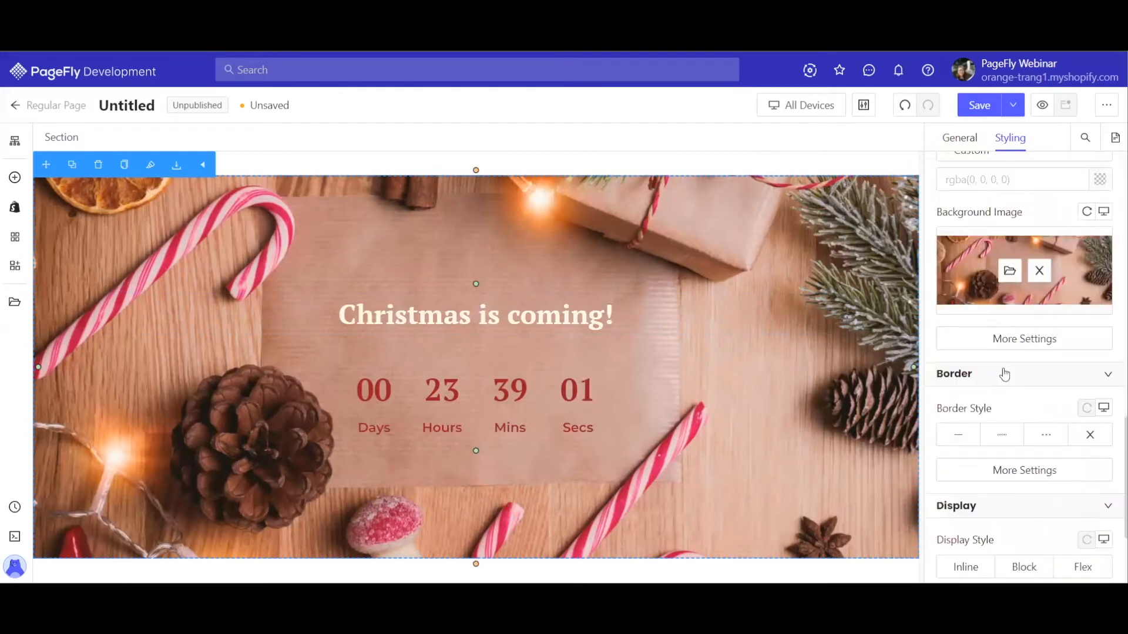
click(1009, 266)
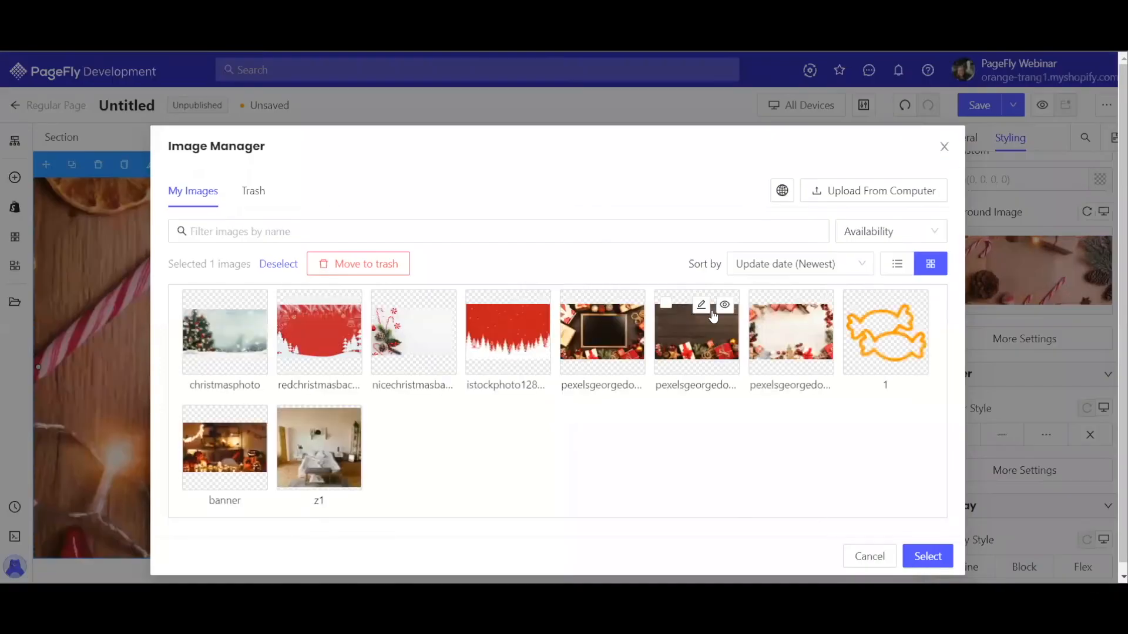
click(570, 326)
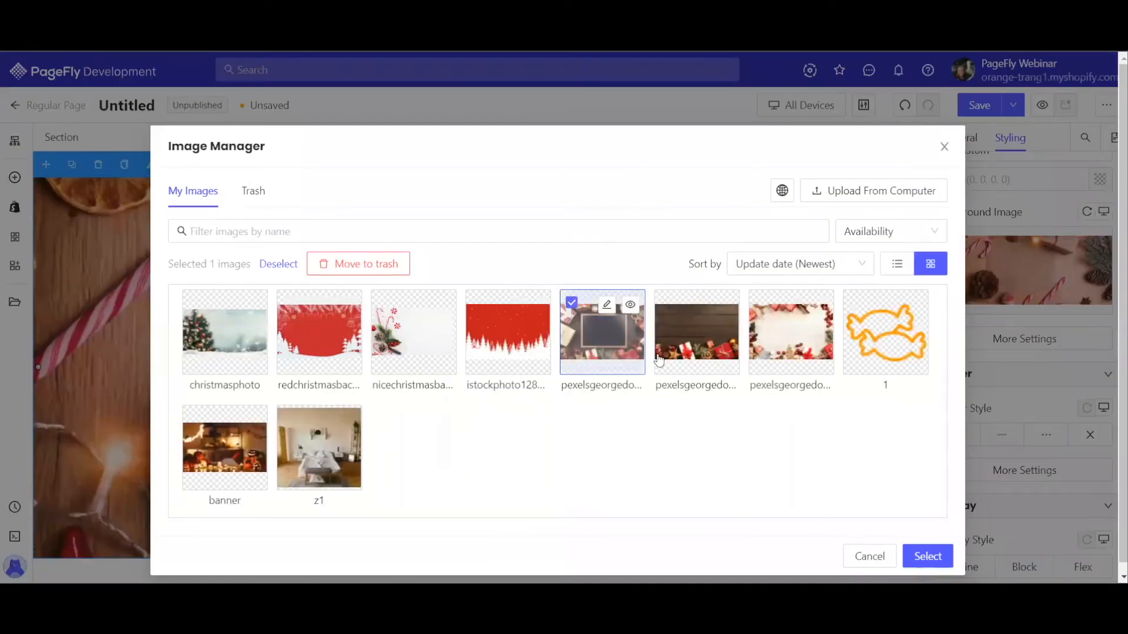
click(923, 558)
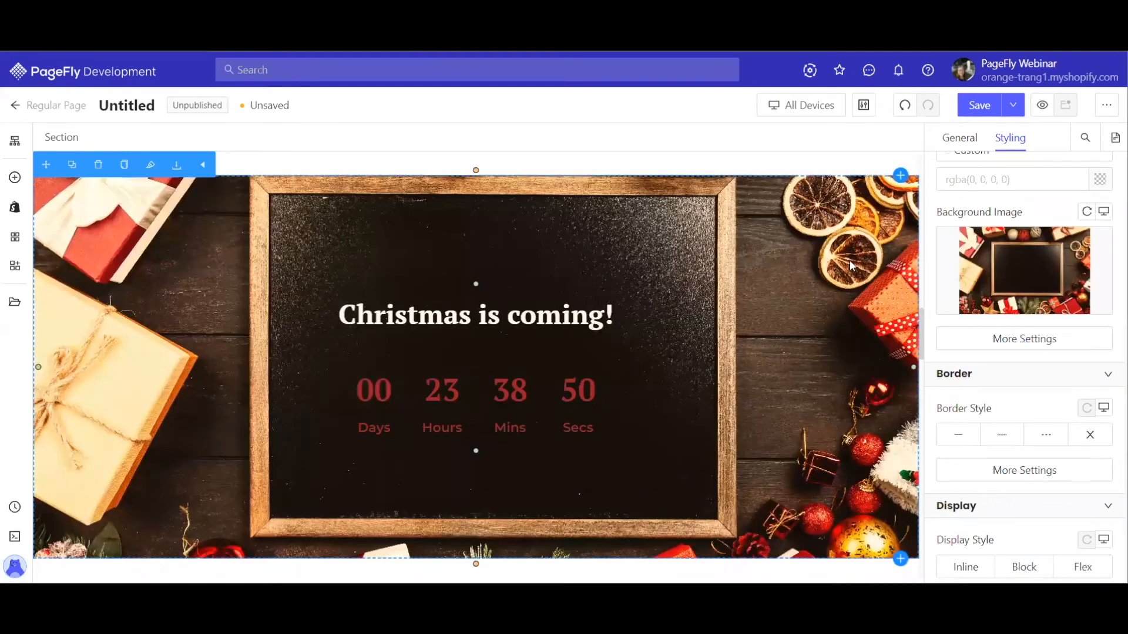
Step: Set the countdown section's top and bottom padding to 200 px each
scroll(1013, 317, up, 10)
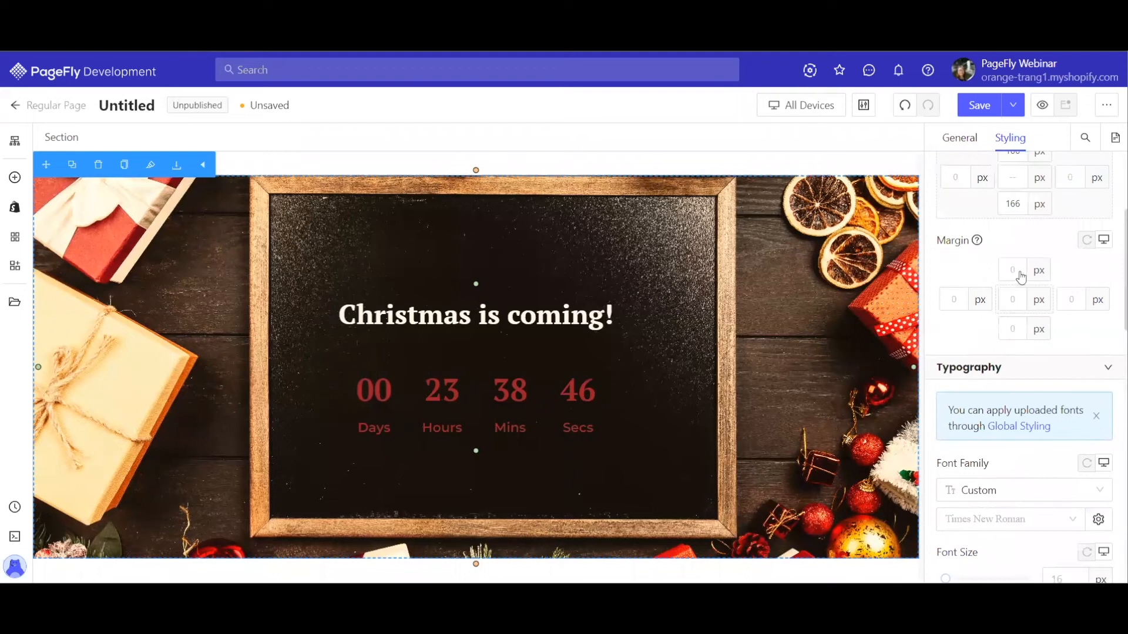
scroll(1018, 276, up, 3)
double_click(993, 348)
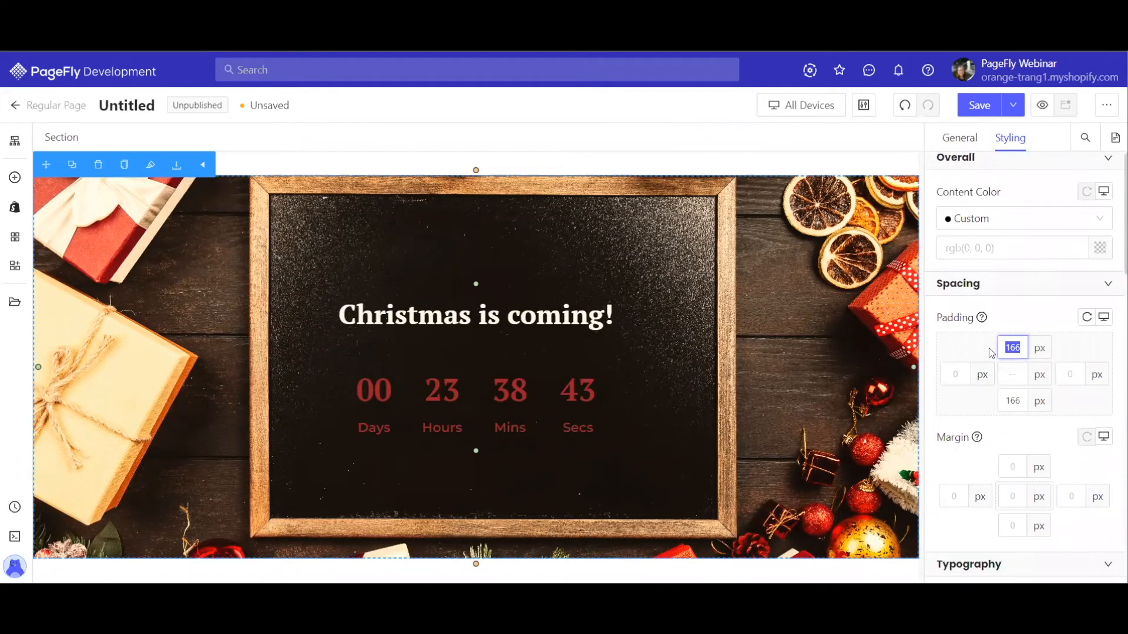
text(200)
double_click(1005, 402)
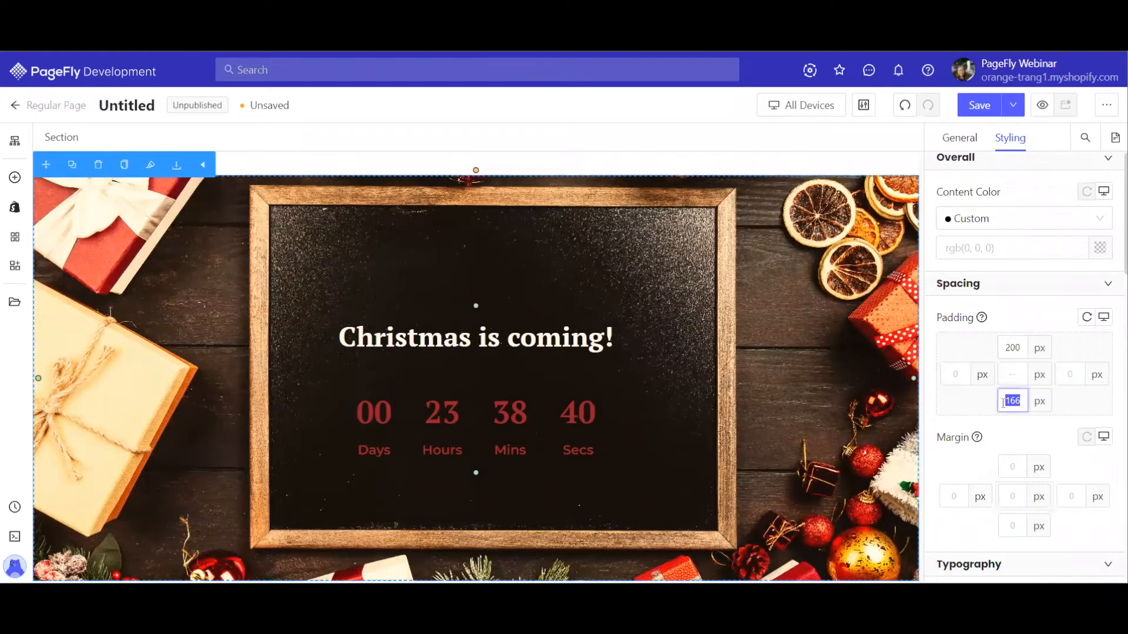
text(200)
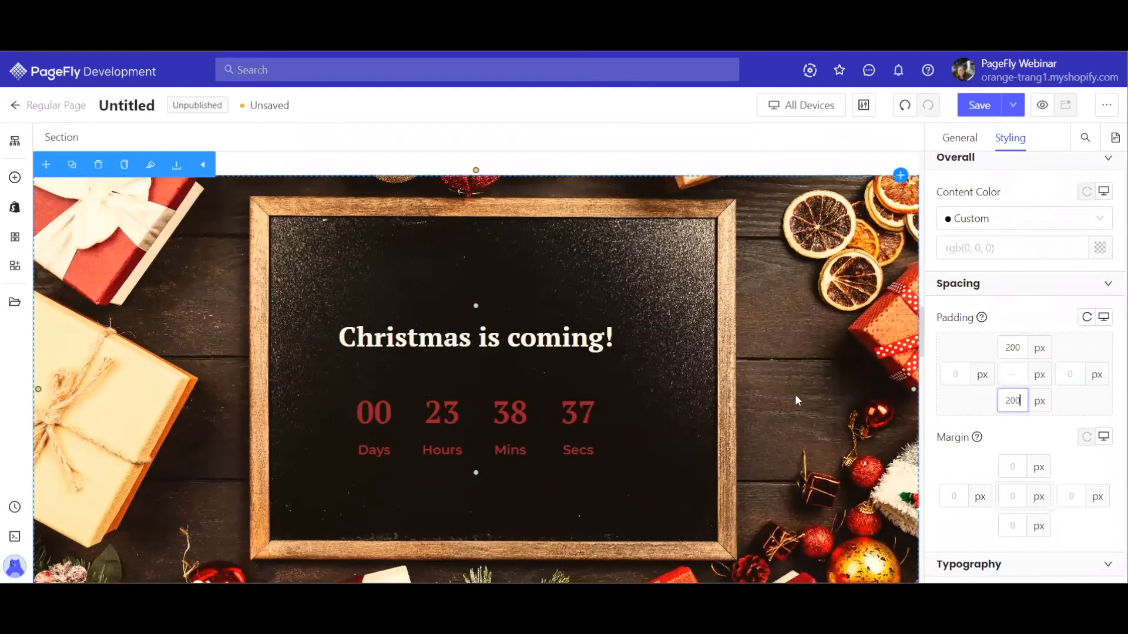
Step: Set the "Gifts For Her" product list to 2 items per loading and 3 items per row
scroll(739, 332, down, 8)
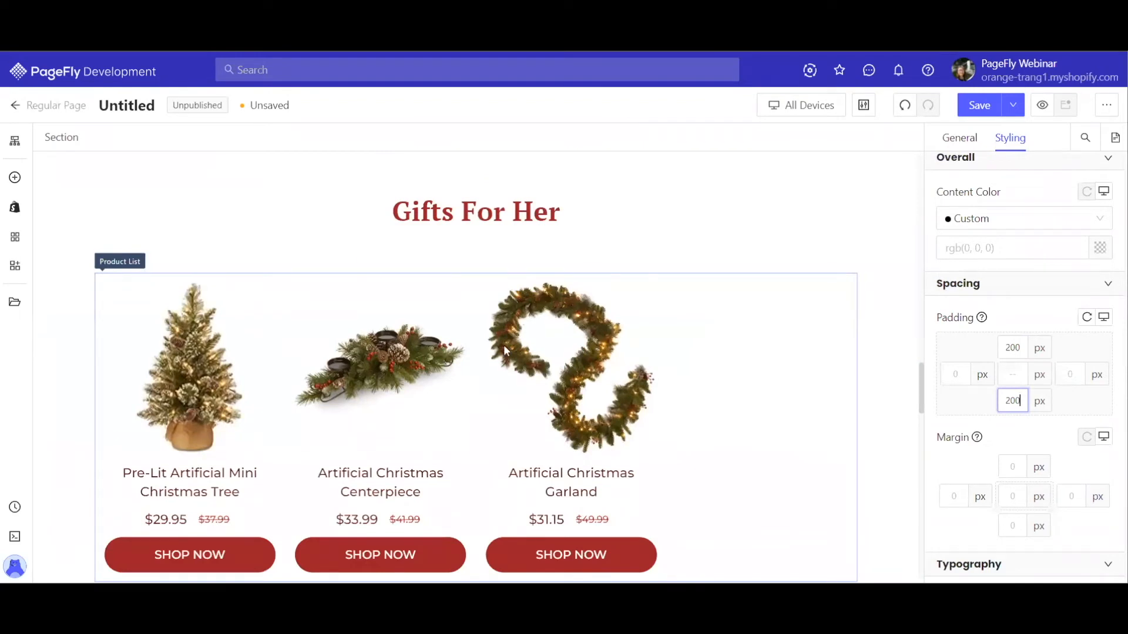
click(389, 375)
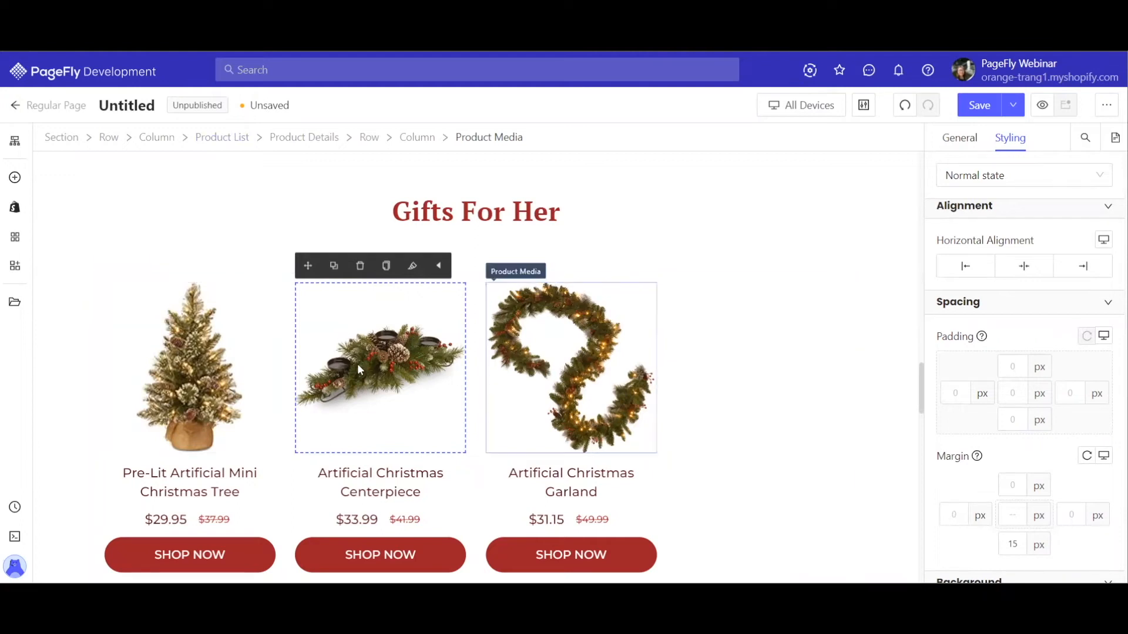
click(726, 365)
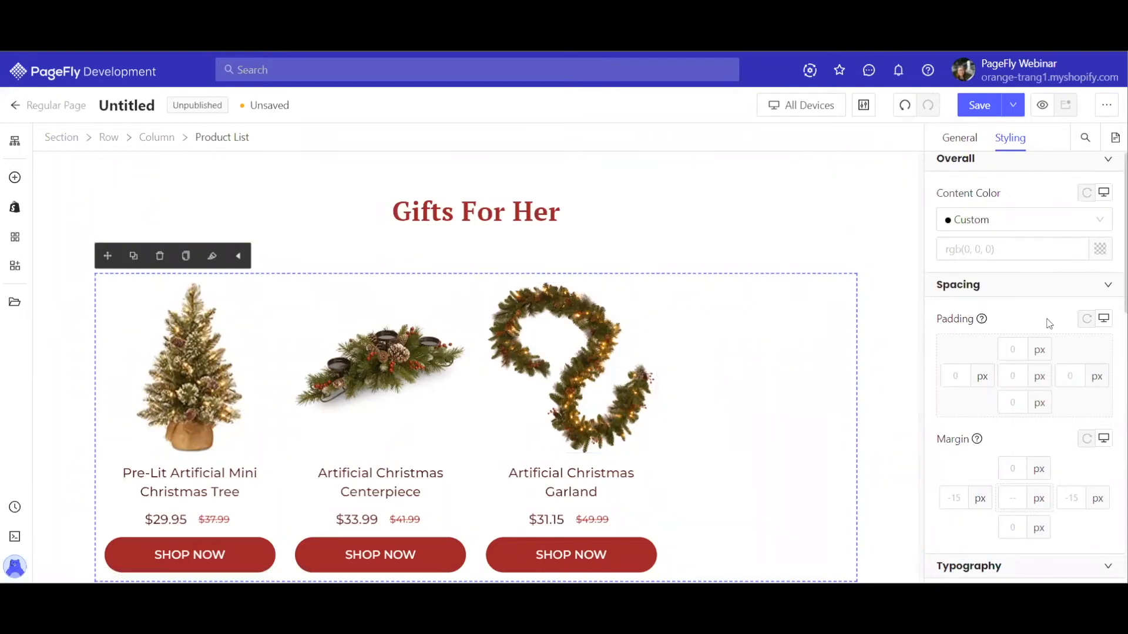
scroll(528, 329, down, 2)
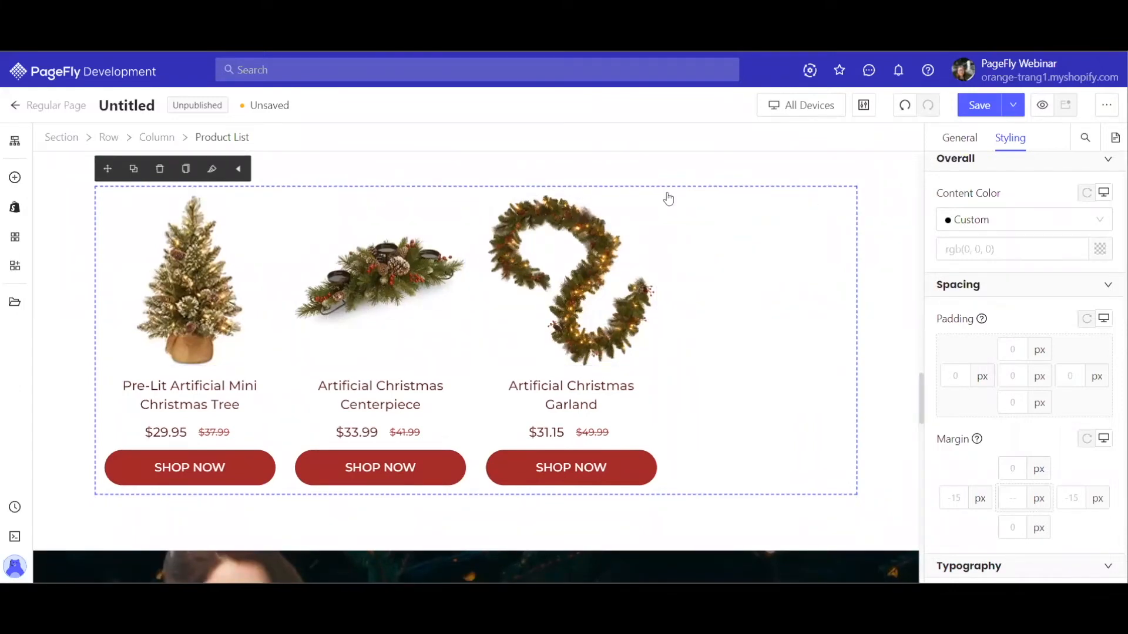
click(944, 138)
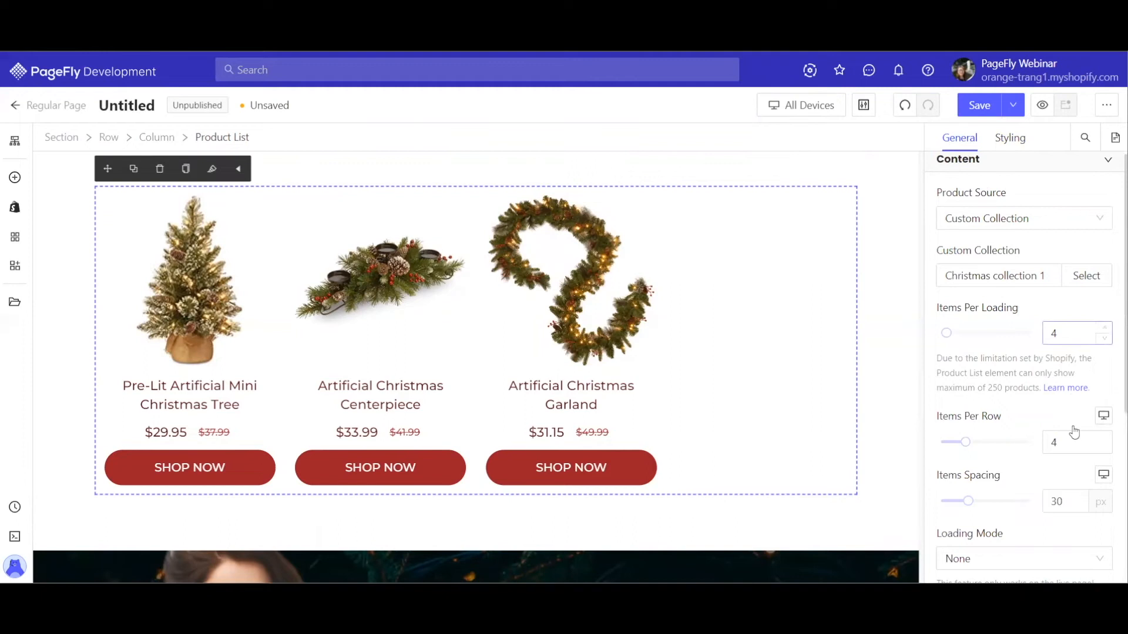
click(1093, 334)
key(BackSpace)
text(3)
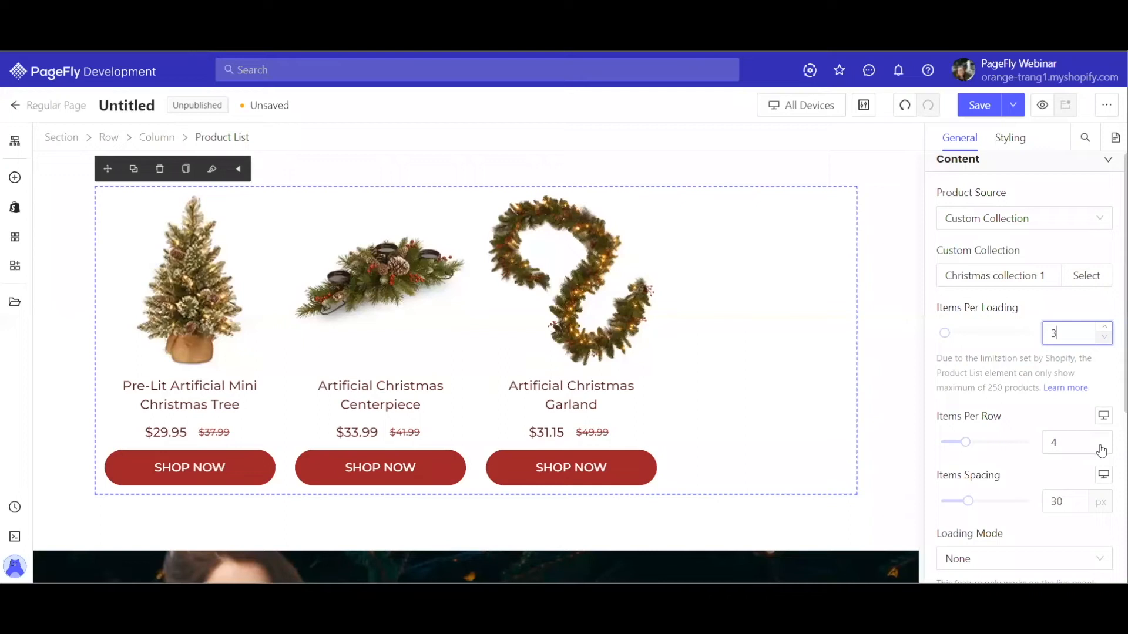
key(BackSpace)
text(2)
click(1098, 450)
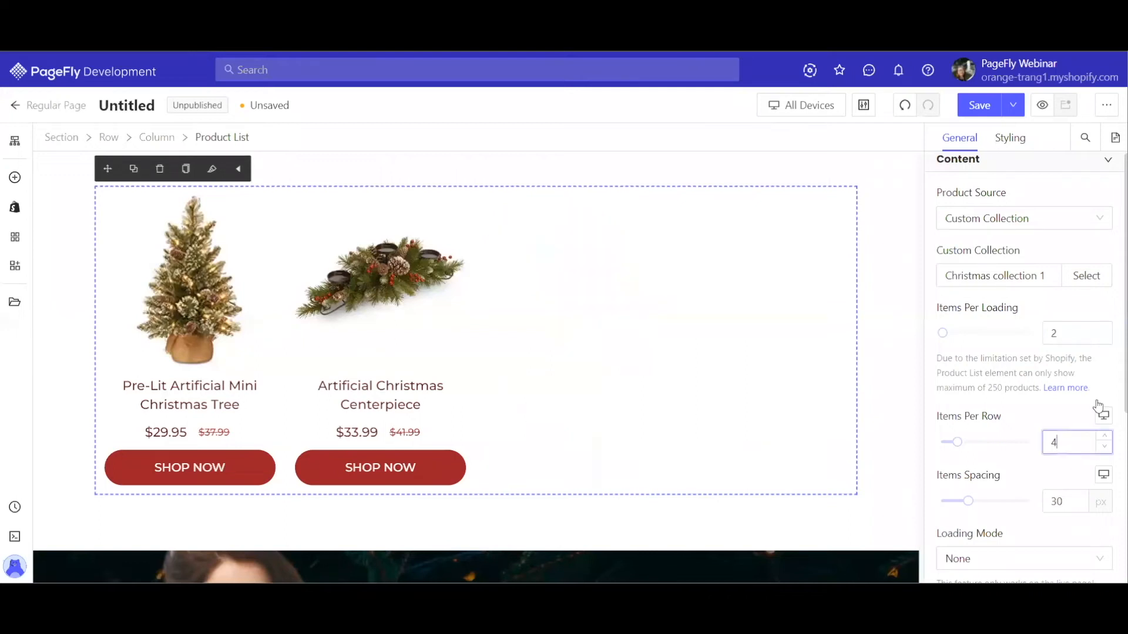
Step: Set the product list's items per loading to 3, keeping 3 items per row
click(1104, 334)
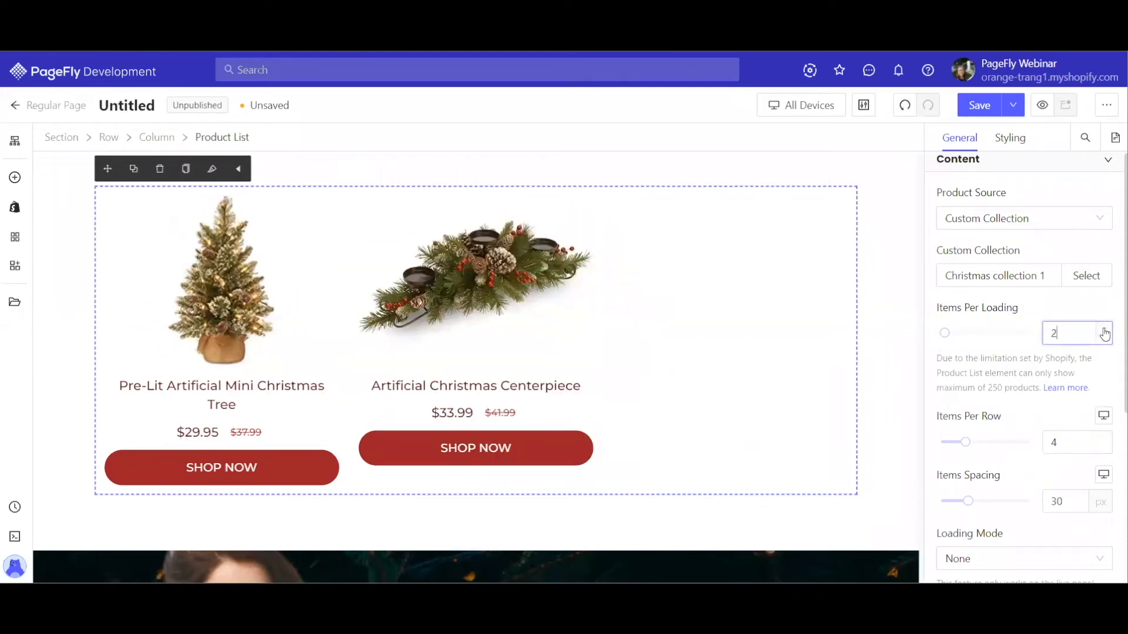
click(1105, 450)
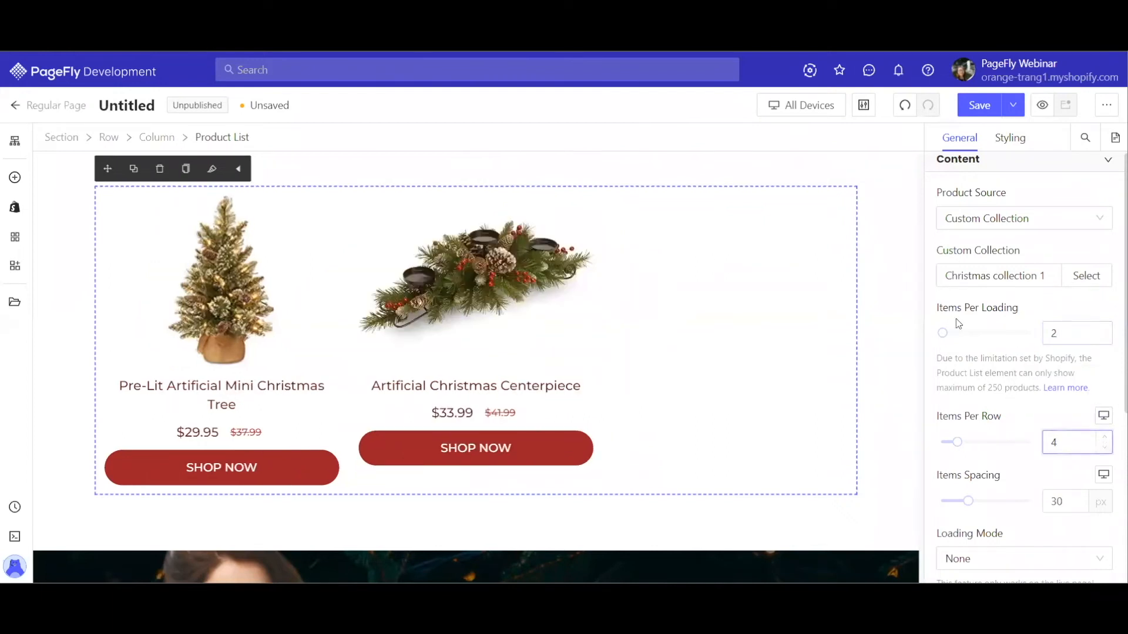
click(1072, 333)
key(BackSpace)
text(3)
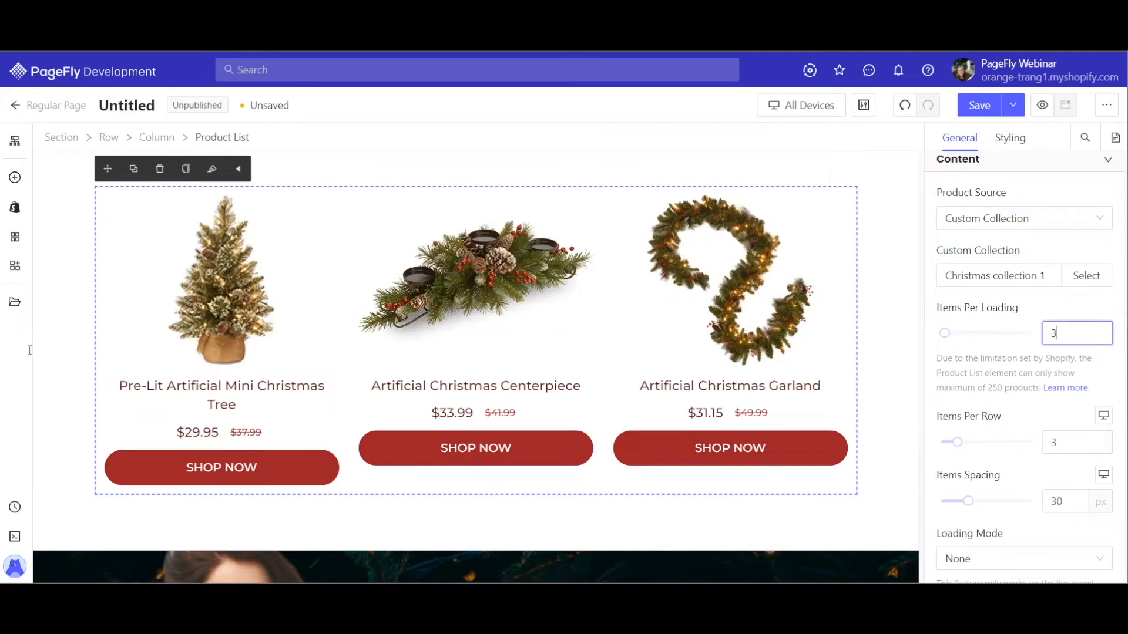
Step: Add "min-height: 60px;" to the CSS code of the product titles in the "Gifts For Her" list
click(448, 388)
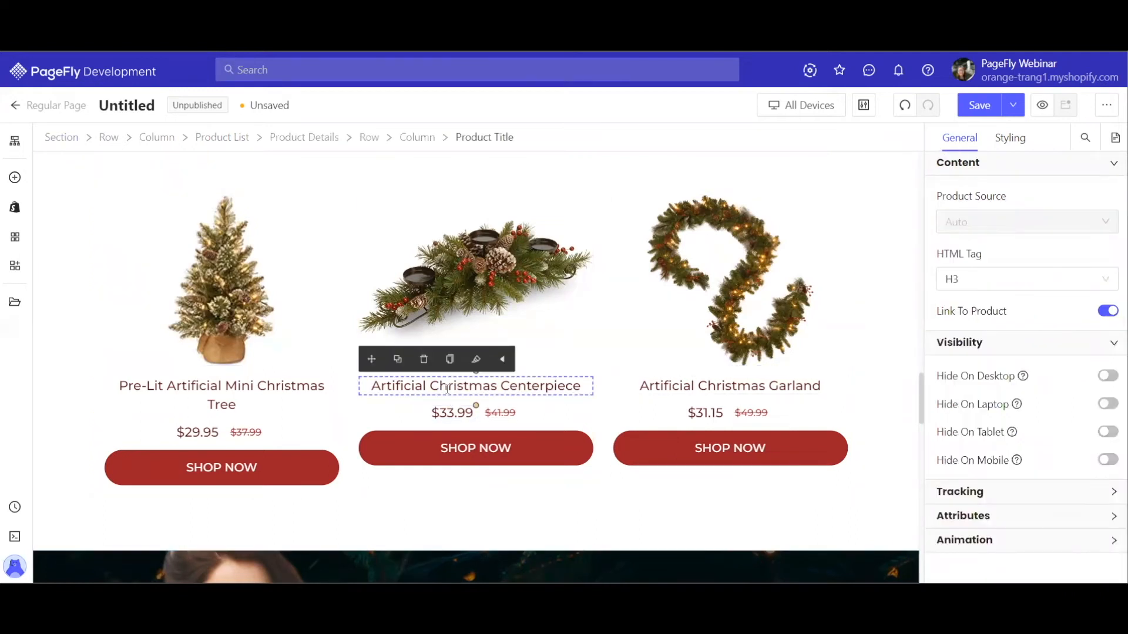
click(1010, 138)
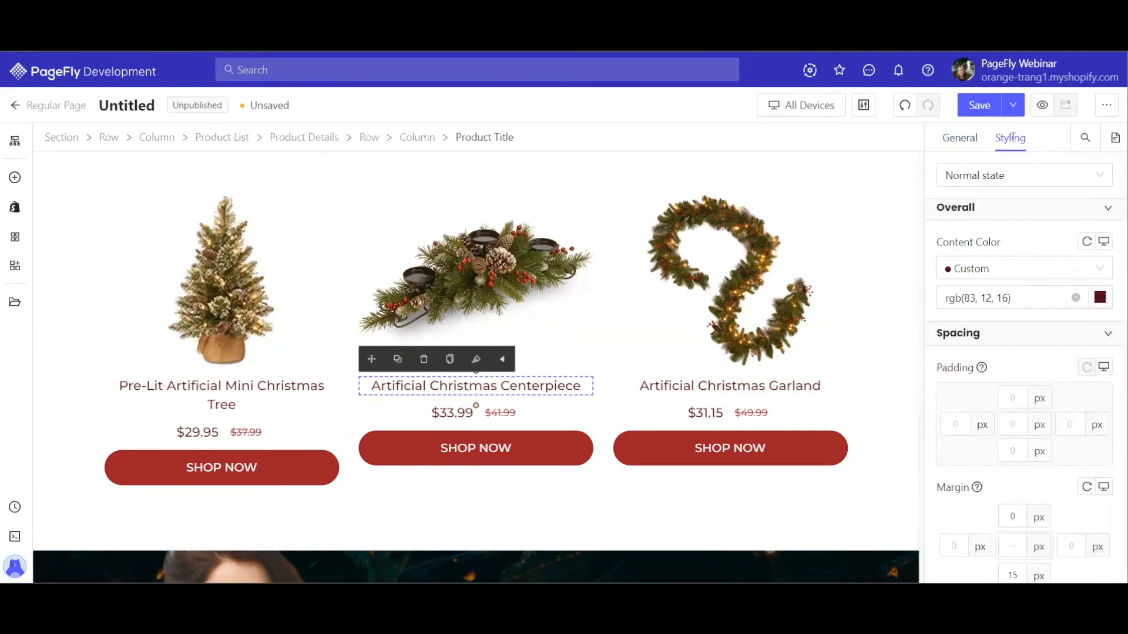
scroll(1058, 299, down, 10)
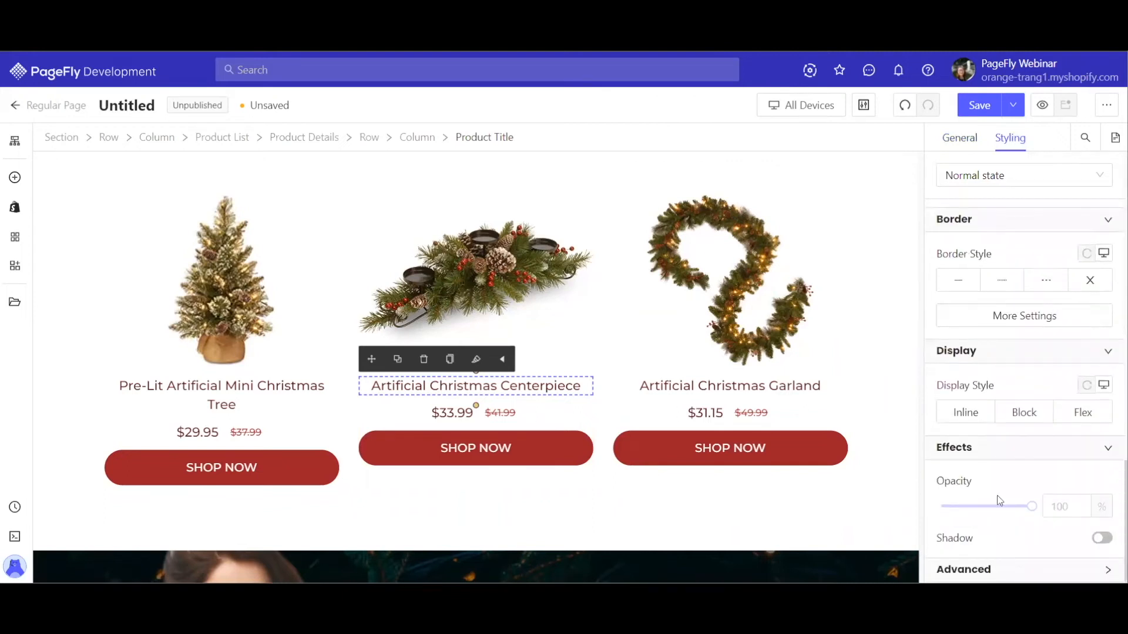
scroll(999, 500, down, 5)
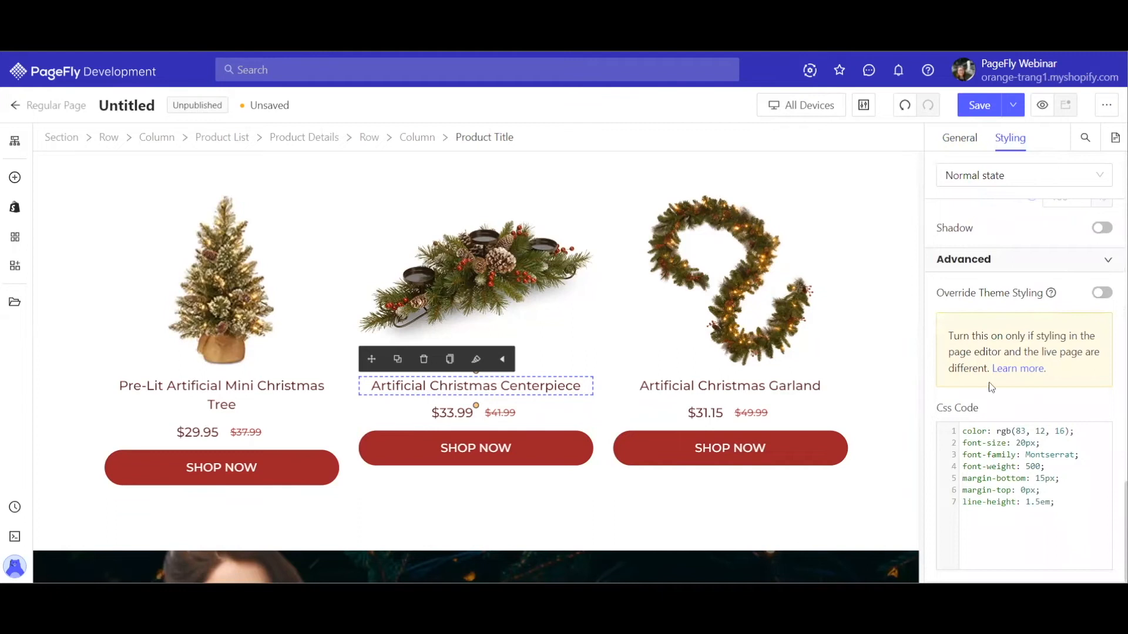
click(1067, 504)
key(Return)
text(min-height: 60px;)
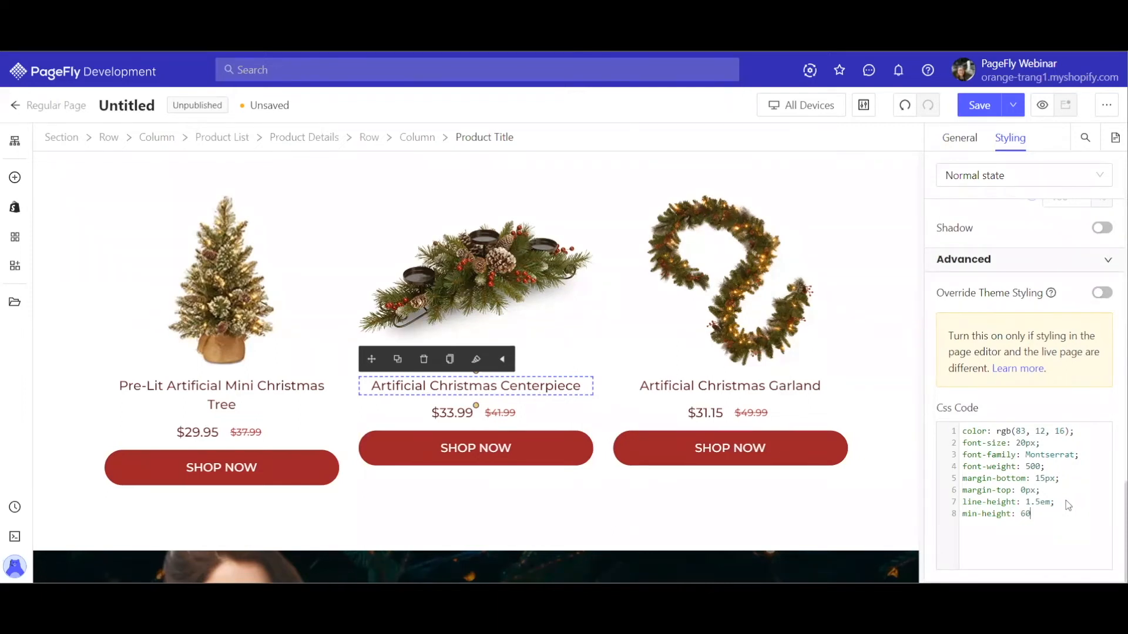
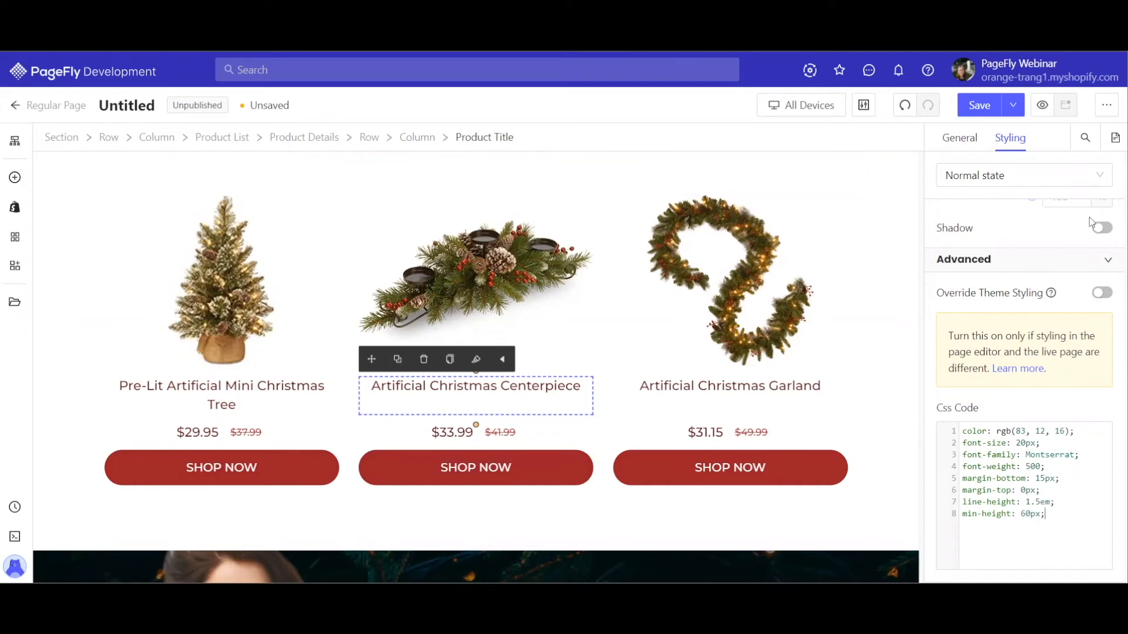
Step: Replace the sale banner's heading text with "Decorate your home with us!" and "Upto 50% off selected items." on two lines
scroll(789, 204, down, 5)
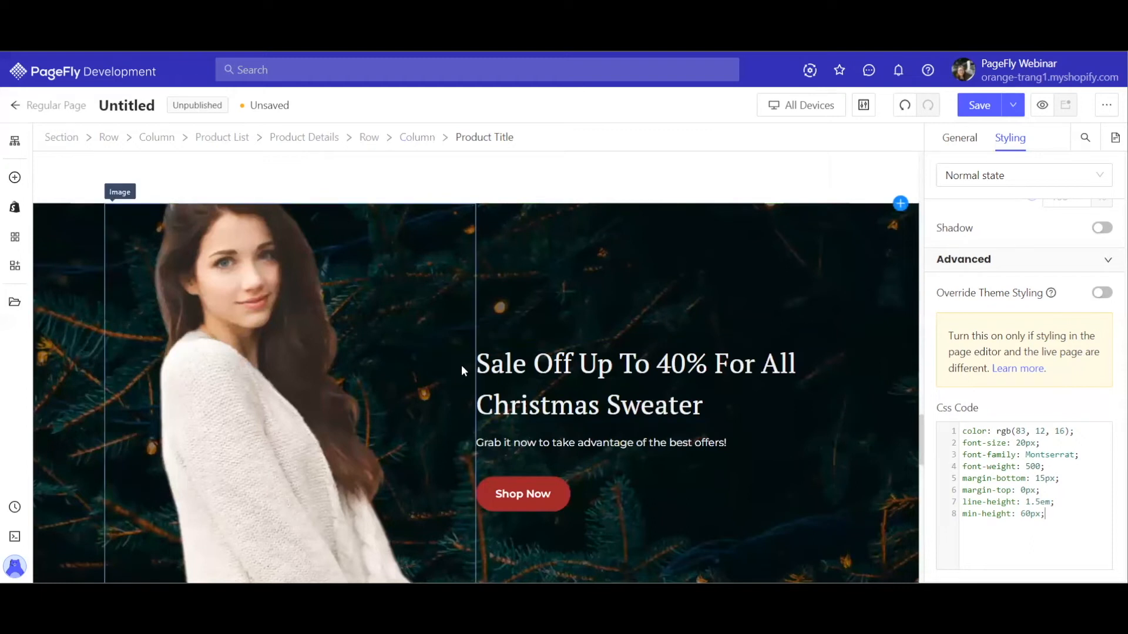
click(580, 385)
click(968, 139)
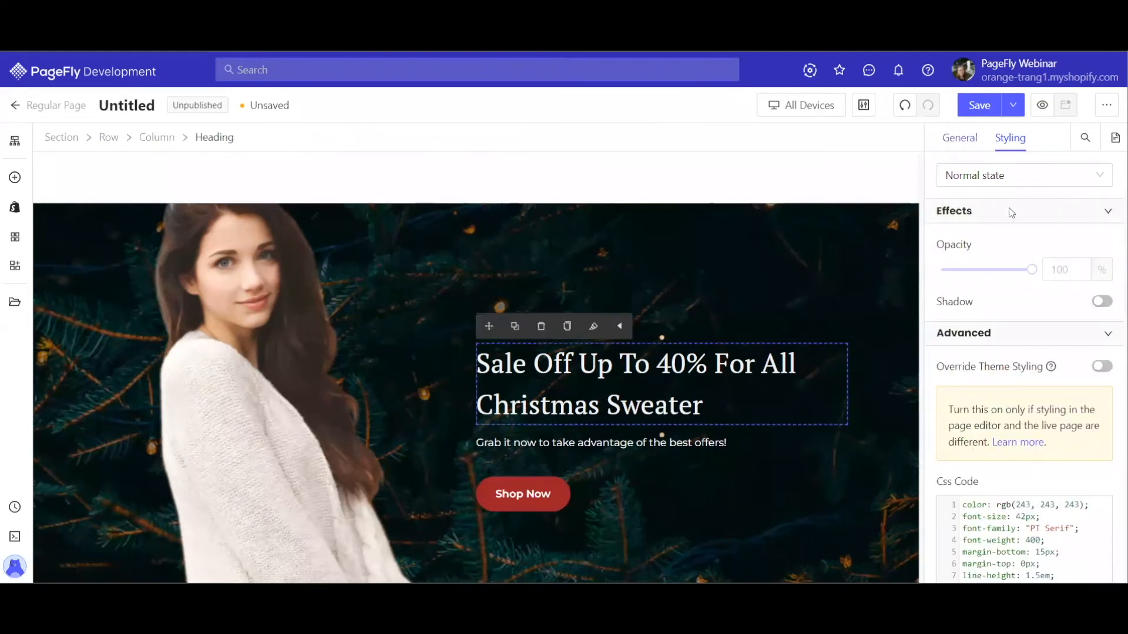
scroll(1028, 253, up, 5)
drag(1029, 287, 950, 246)
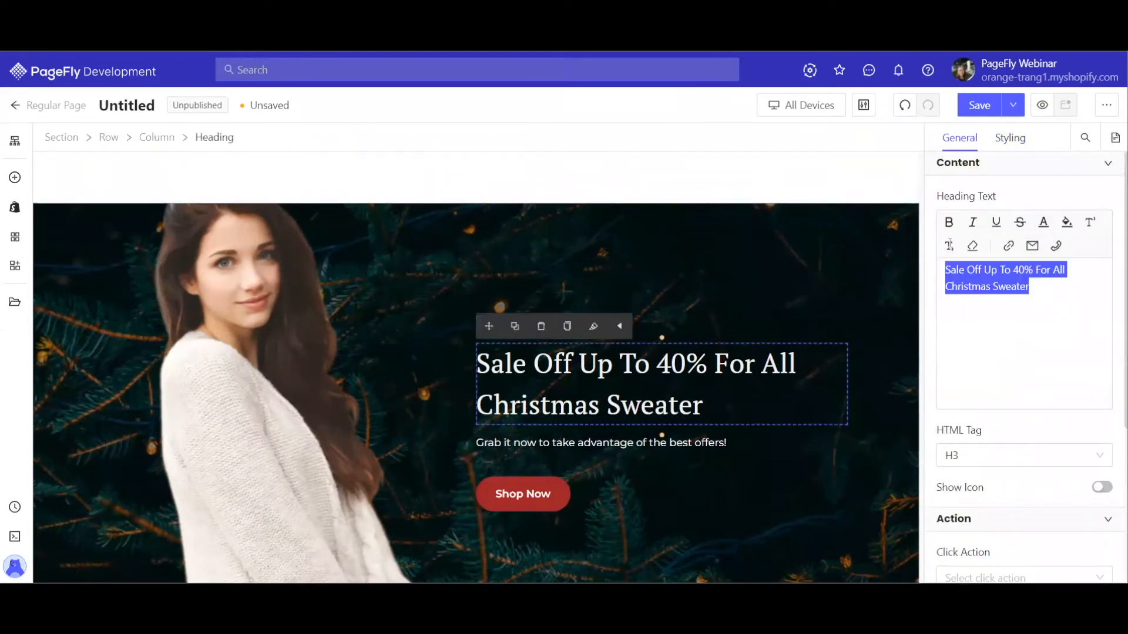
text(Decor)
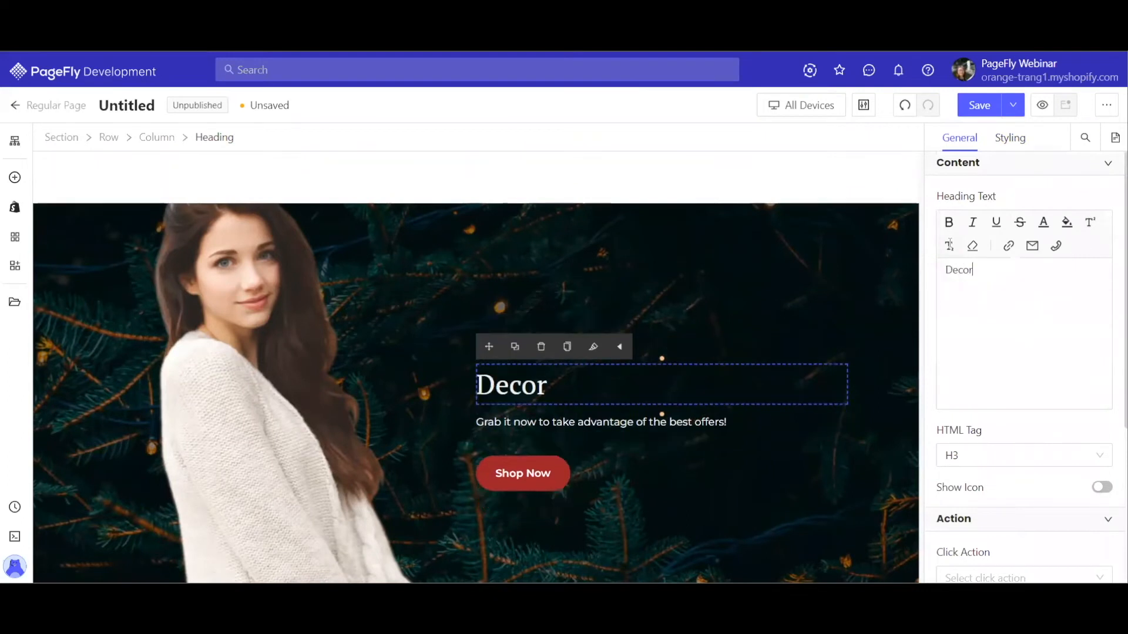
text(ate your)
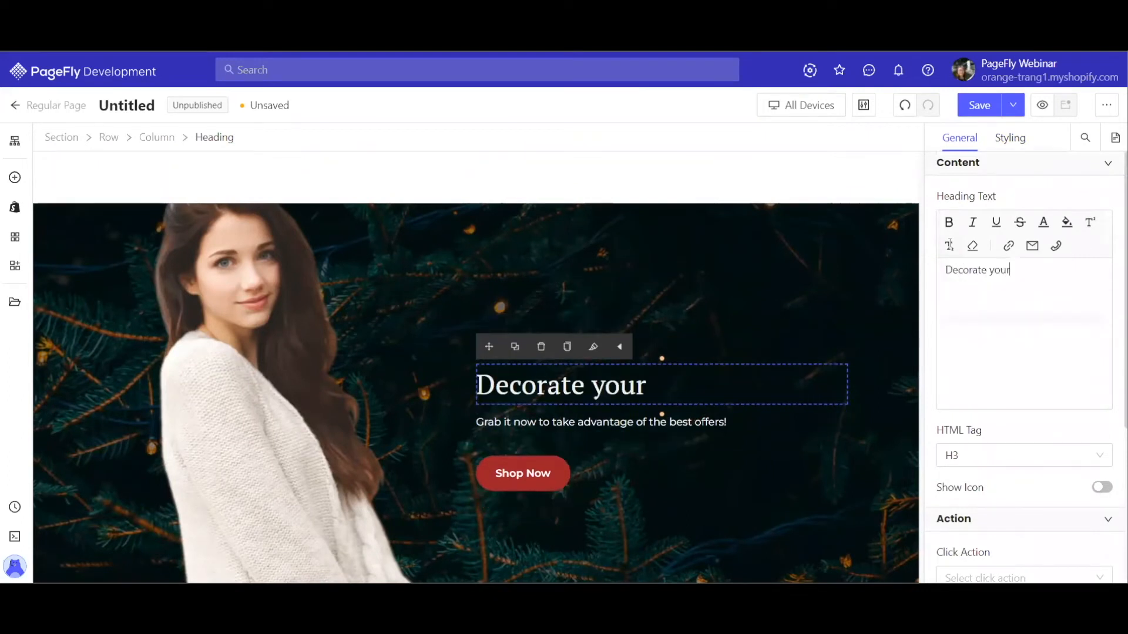
text( home with us)
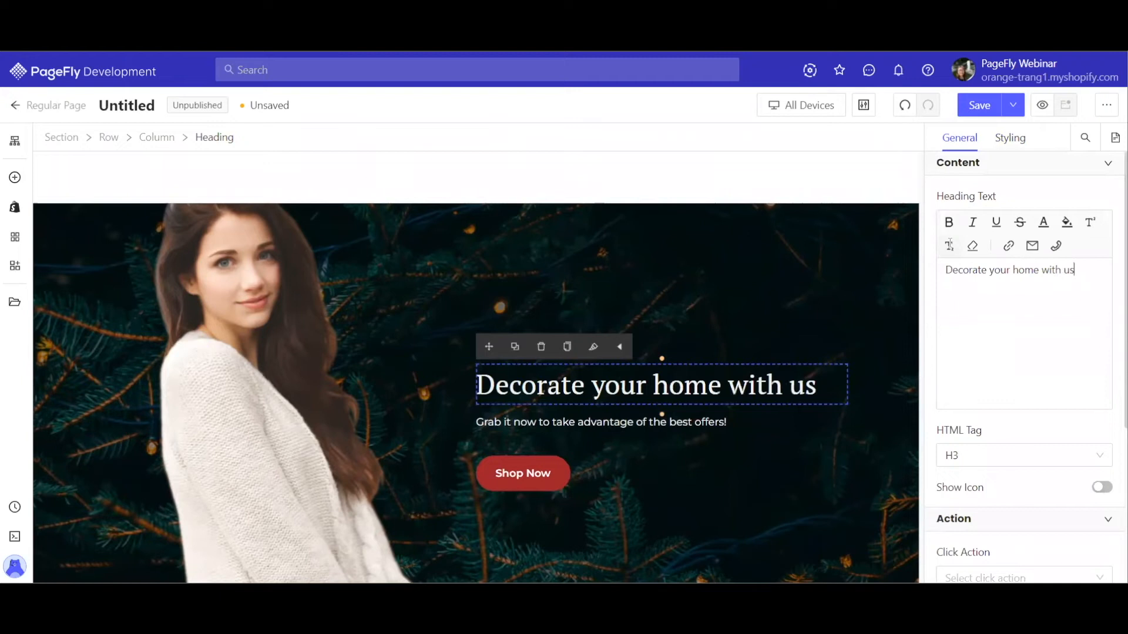
text(!)
key(Return)
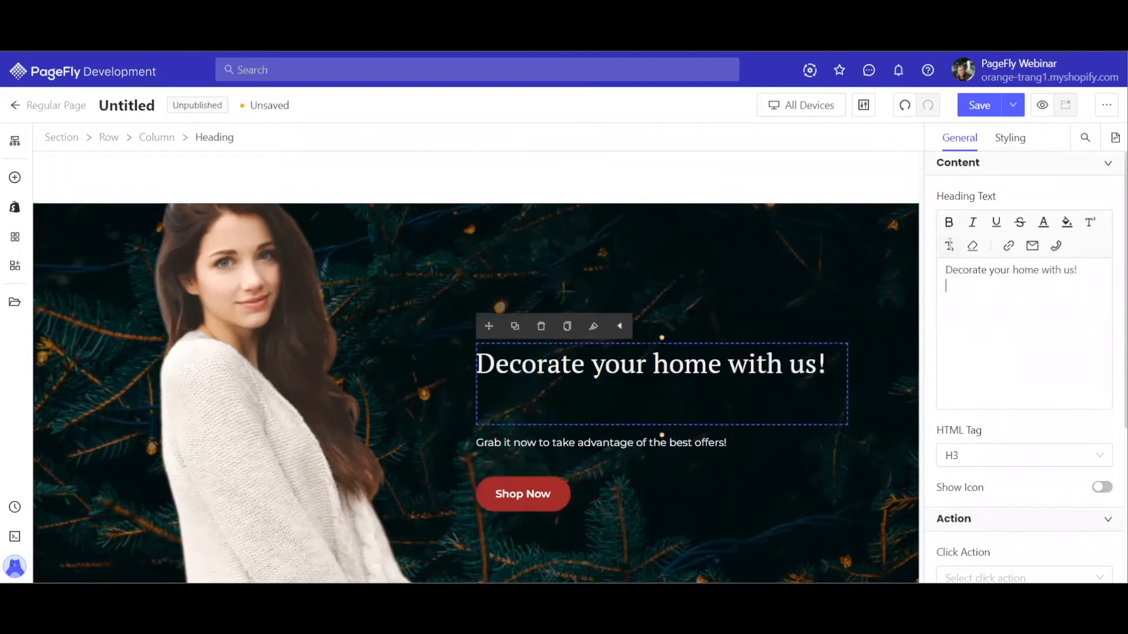
text(Upto 50)
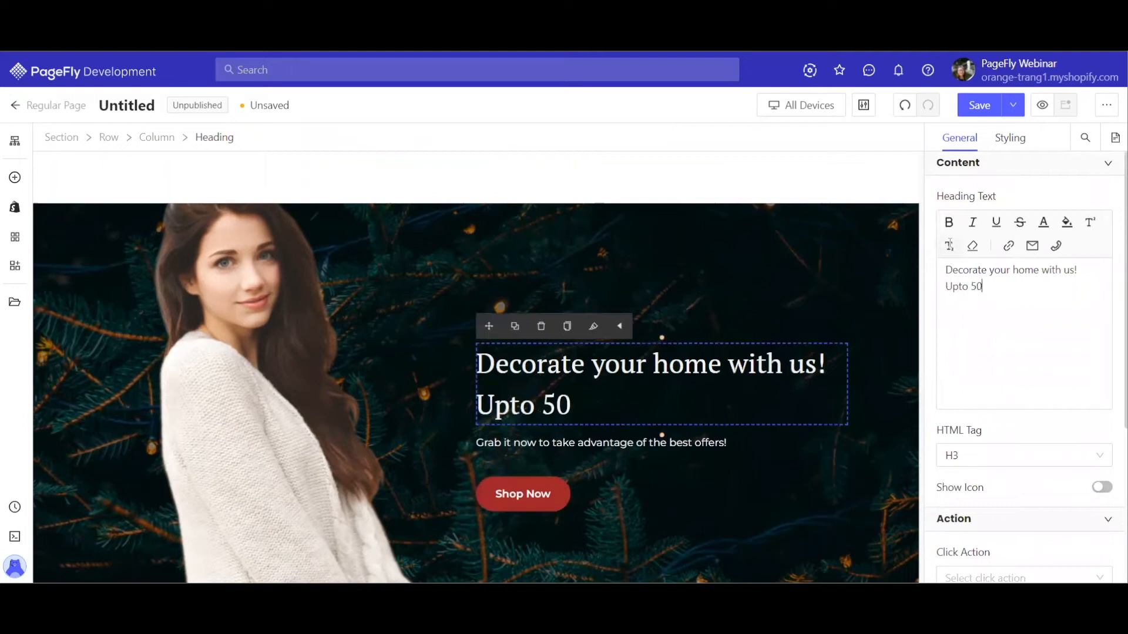
text(% off select)
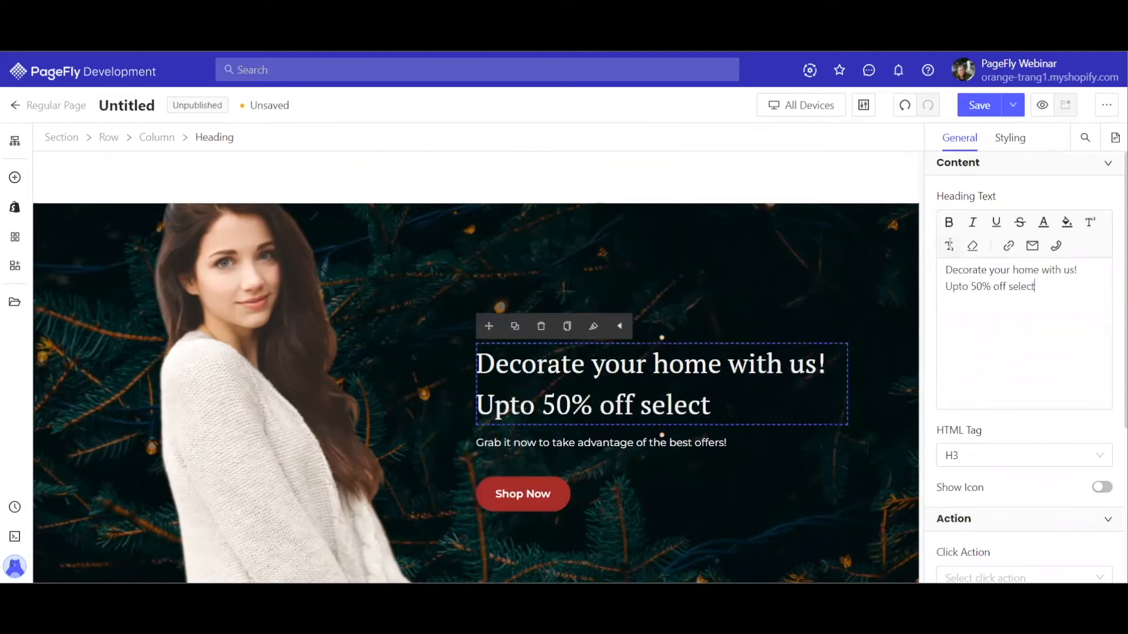
key(BackSpace)
text(t)
text(ed items.)
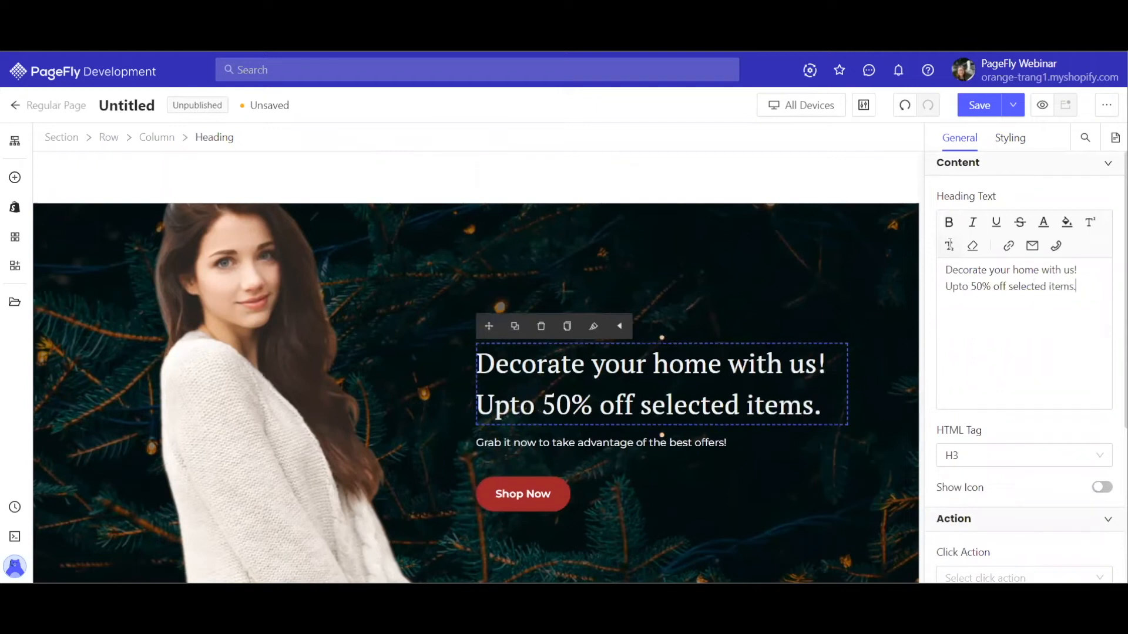
Step: Replace the sale banner's paragraph with a message starting "We believe that special holiday memories don't have to be far and few between" and ending "magical moments"
click(683, 450)
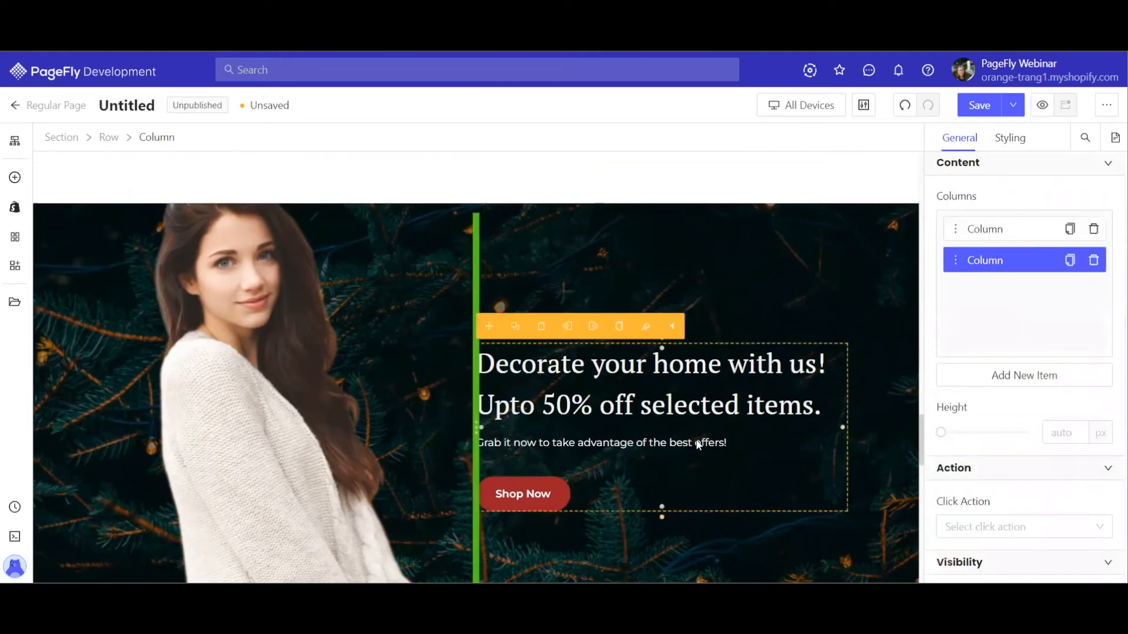
click(696, 443)
scroll(676, 316, down, 2)
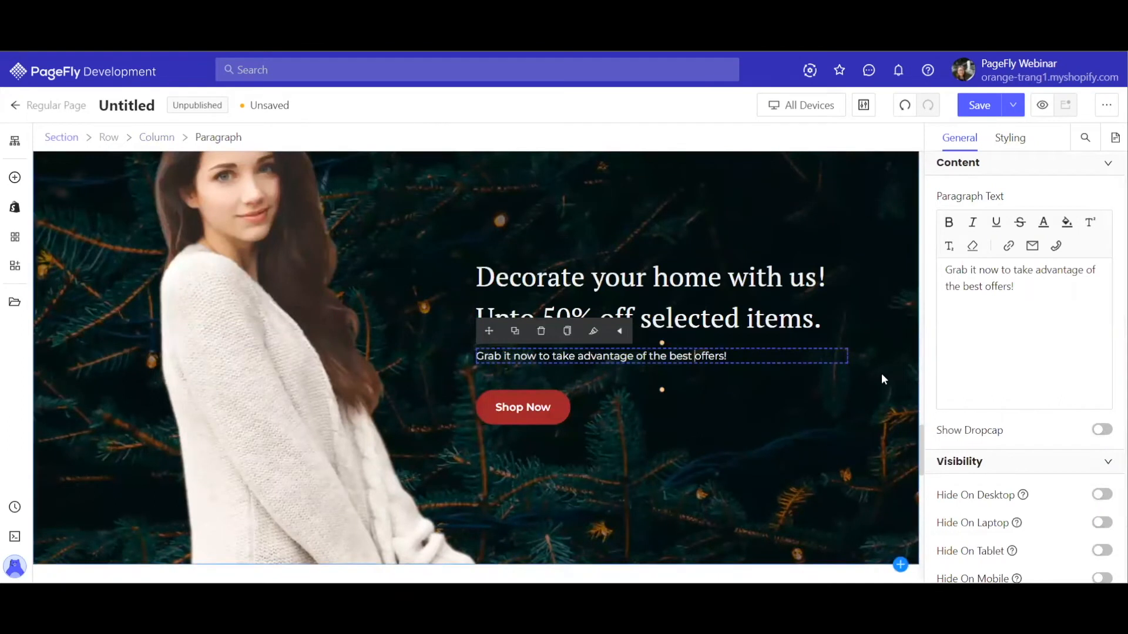
text(W)
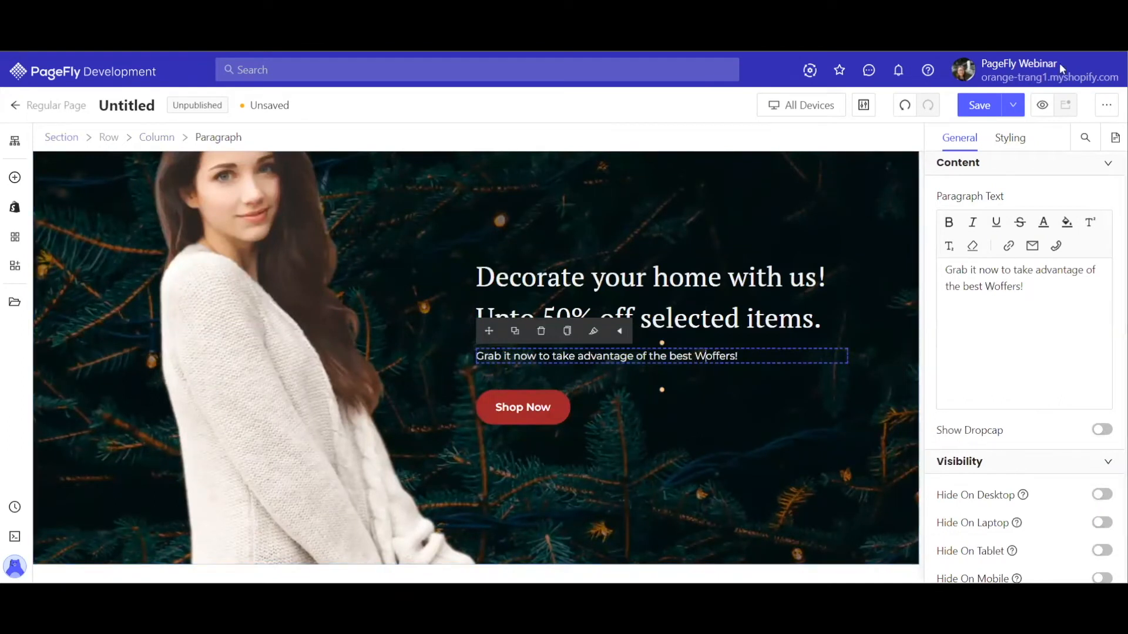
drag(1023, 287, 927, 249)
key(BackSpace)
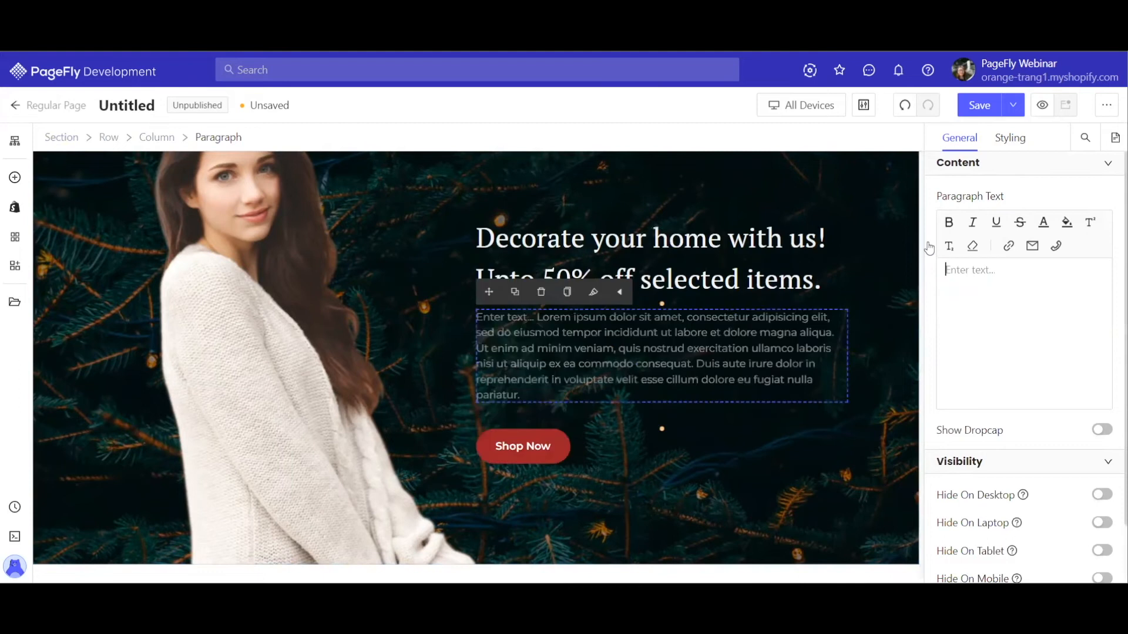
text(We)
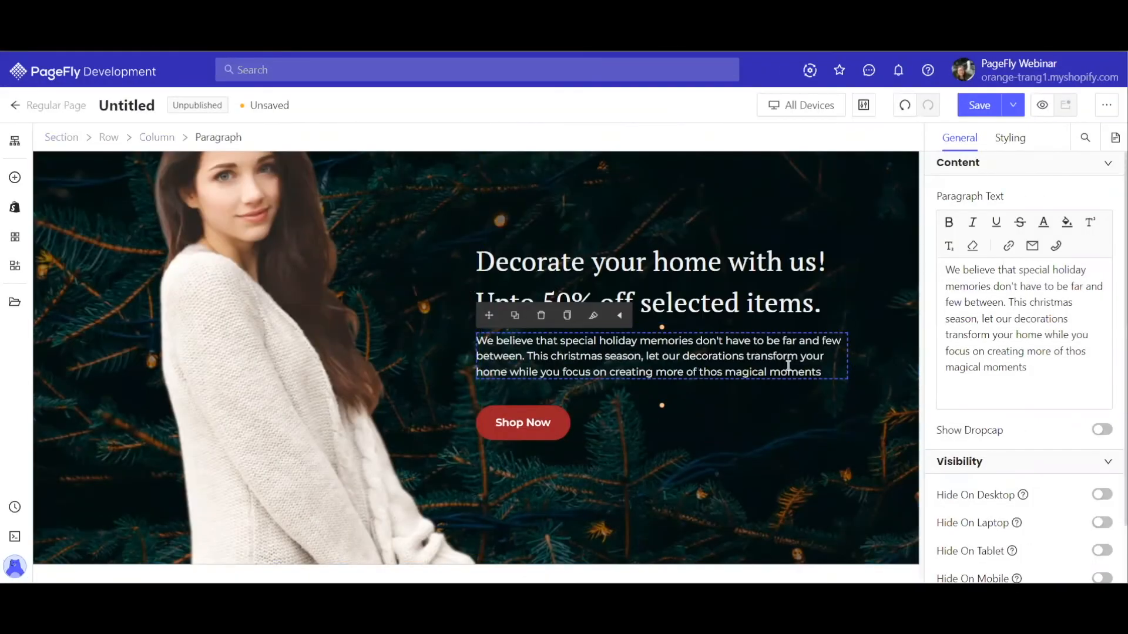
Step: Change the sale banner section's background image to the uploaded pexelsgeorgedo... photo with a light centre framed by red Christmas decorations
click(652, 414)
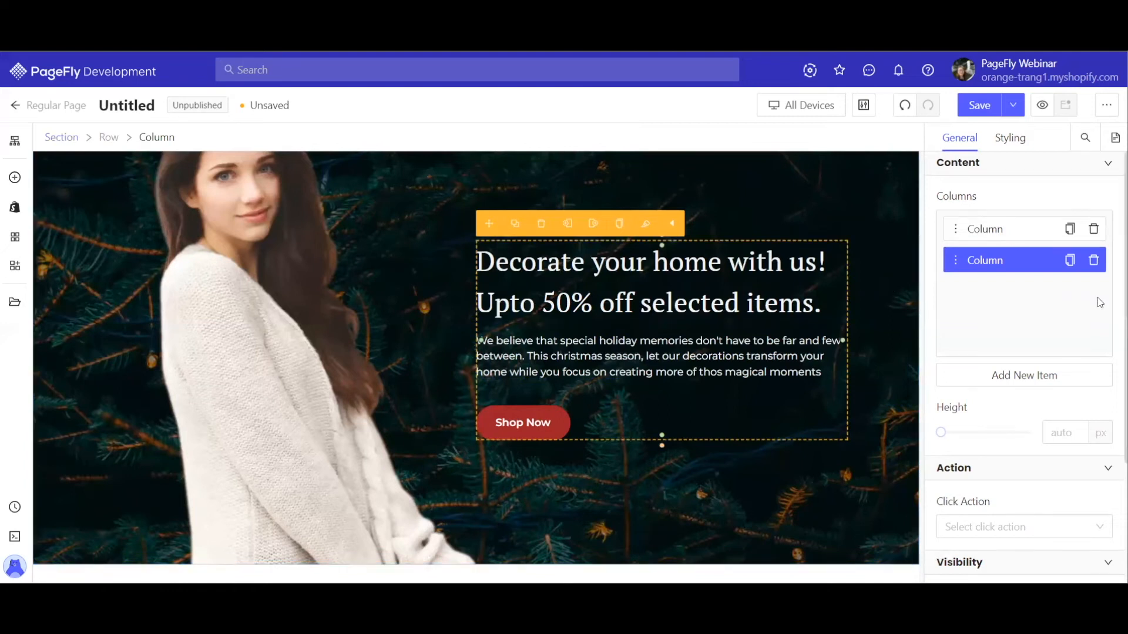
click(845, 243)
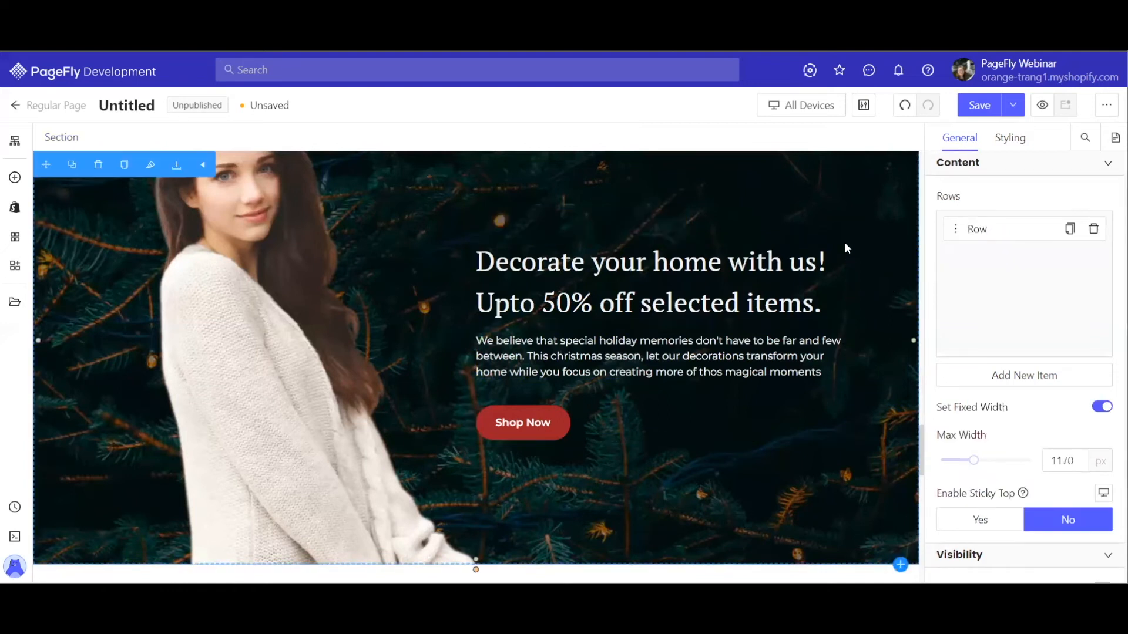
scroll(781, 264, up, 2)
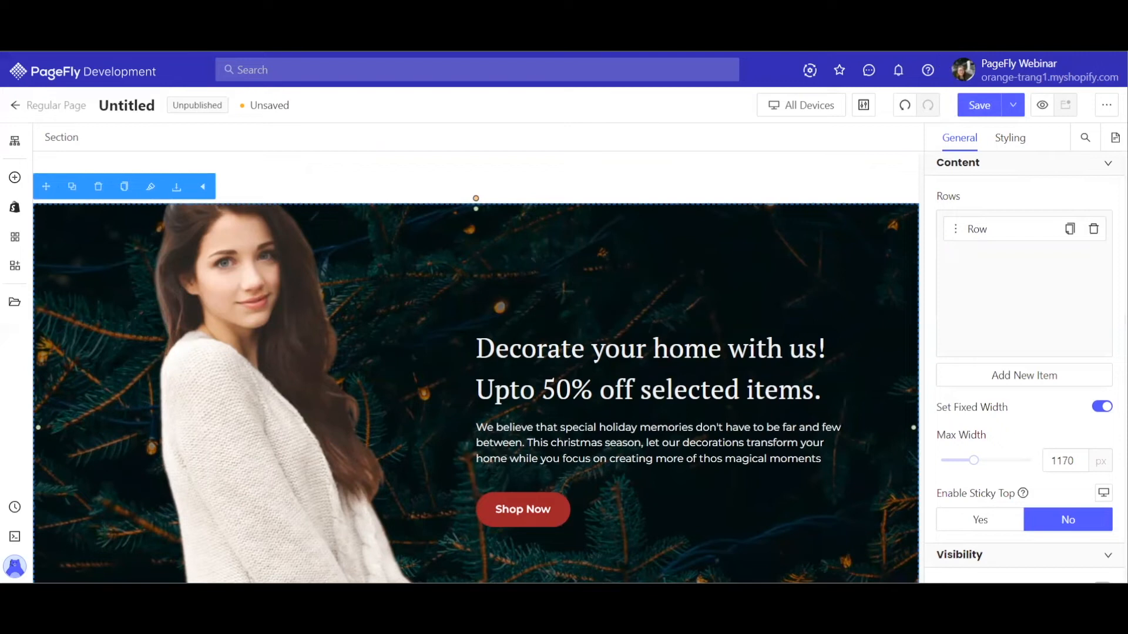
click(1009, 136)
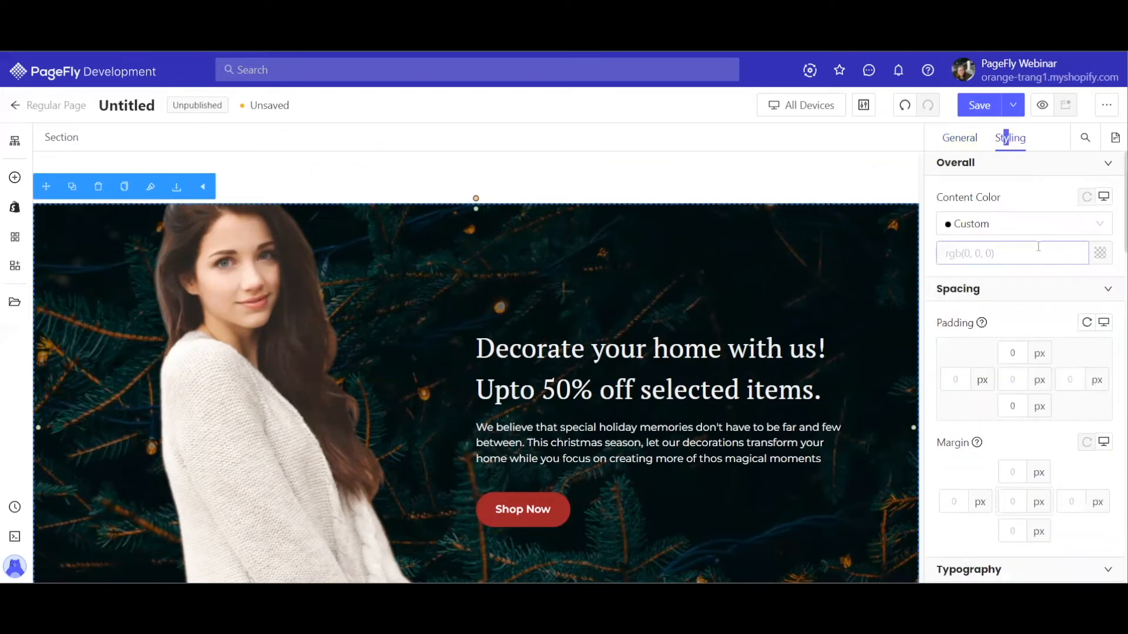
scroll(1038, 246, down, 10)
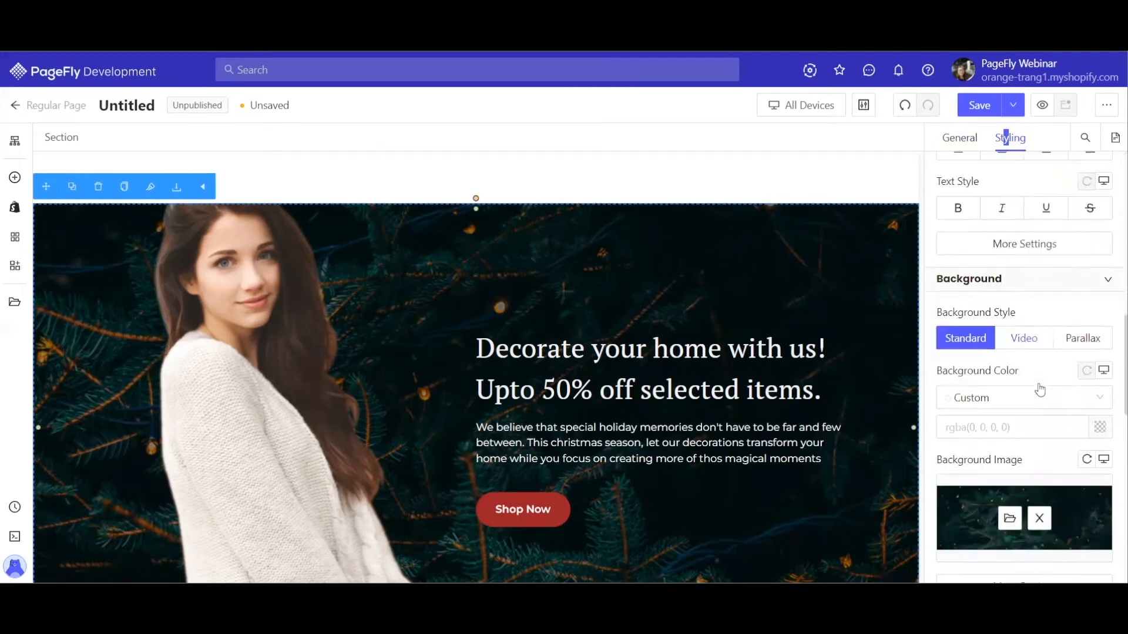
scroll(1040, 389, down, 3)
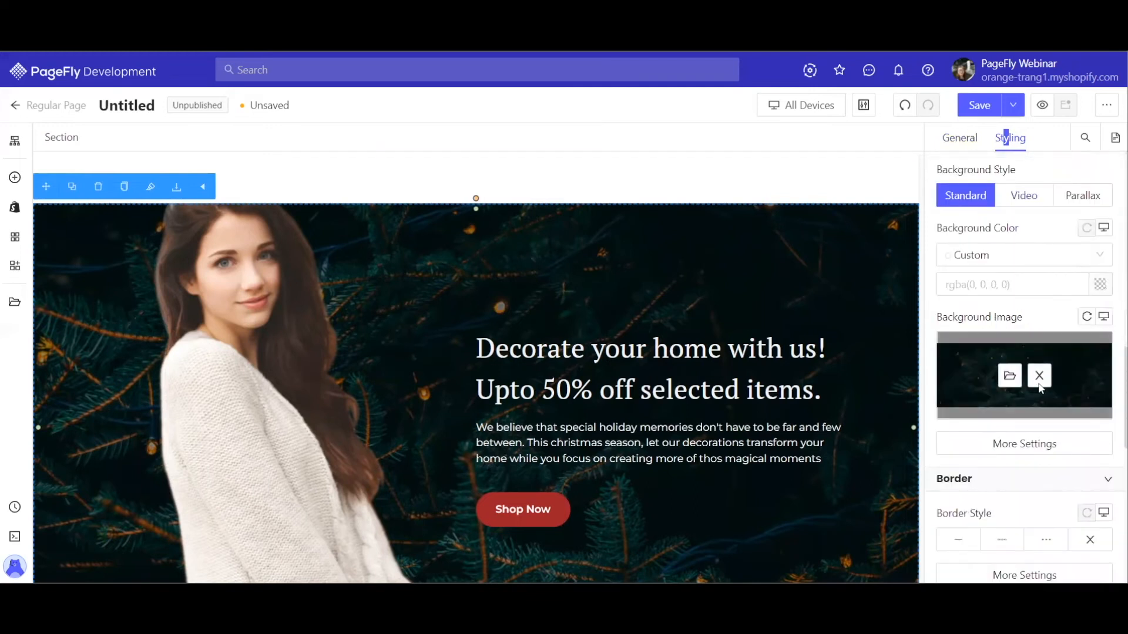
click(1008, 376)
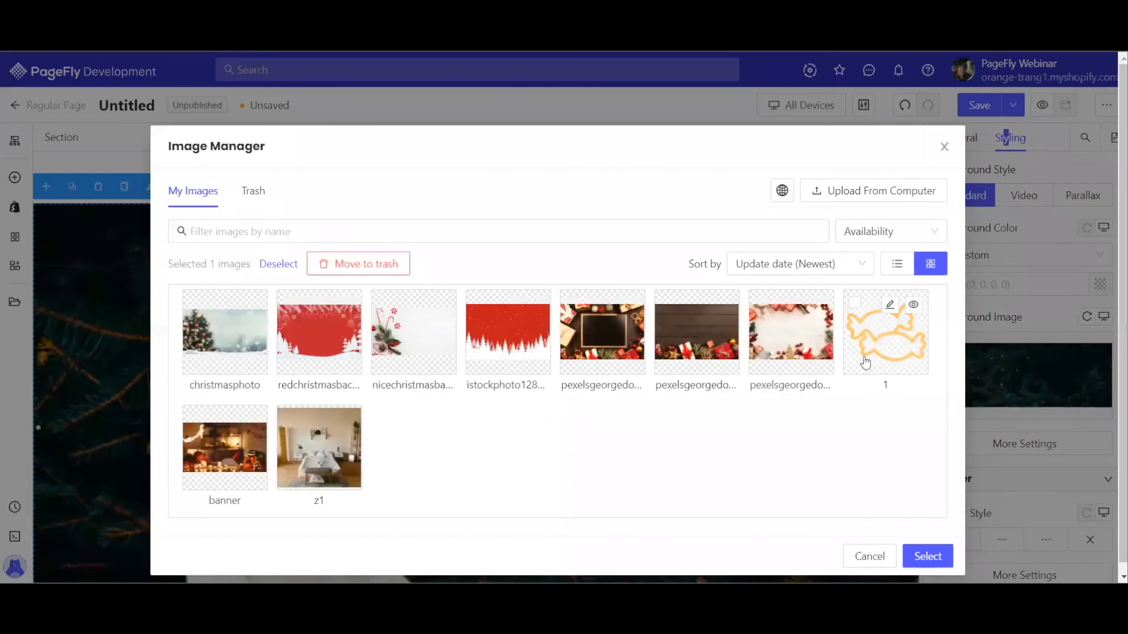
click(793, 353)
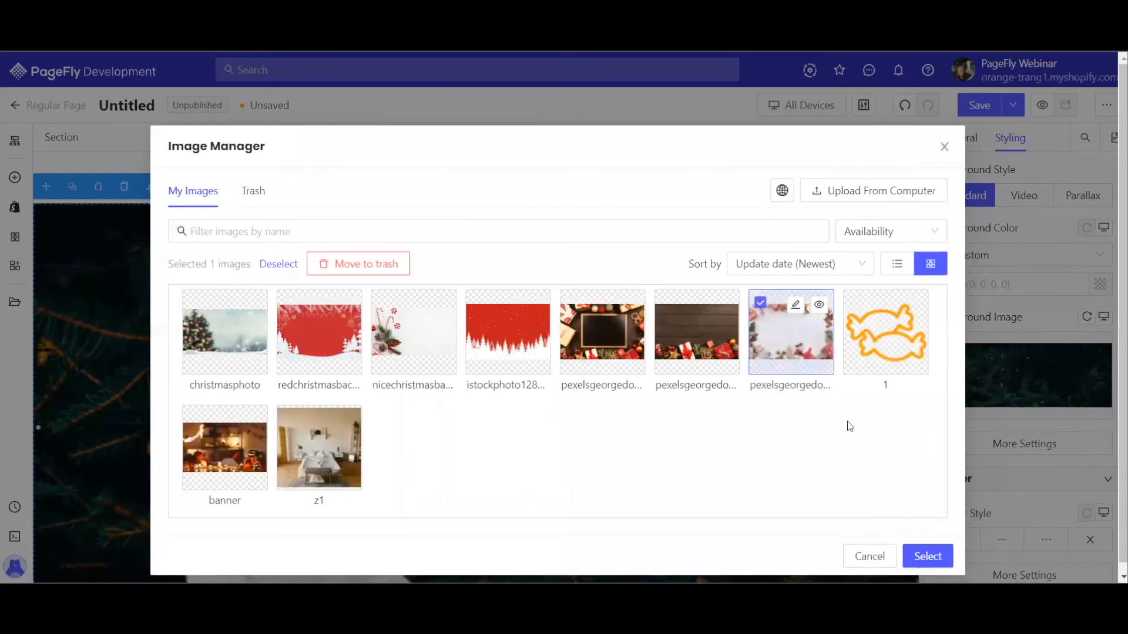
click(923, 550)
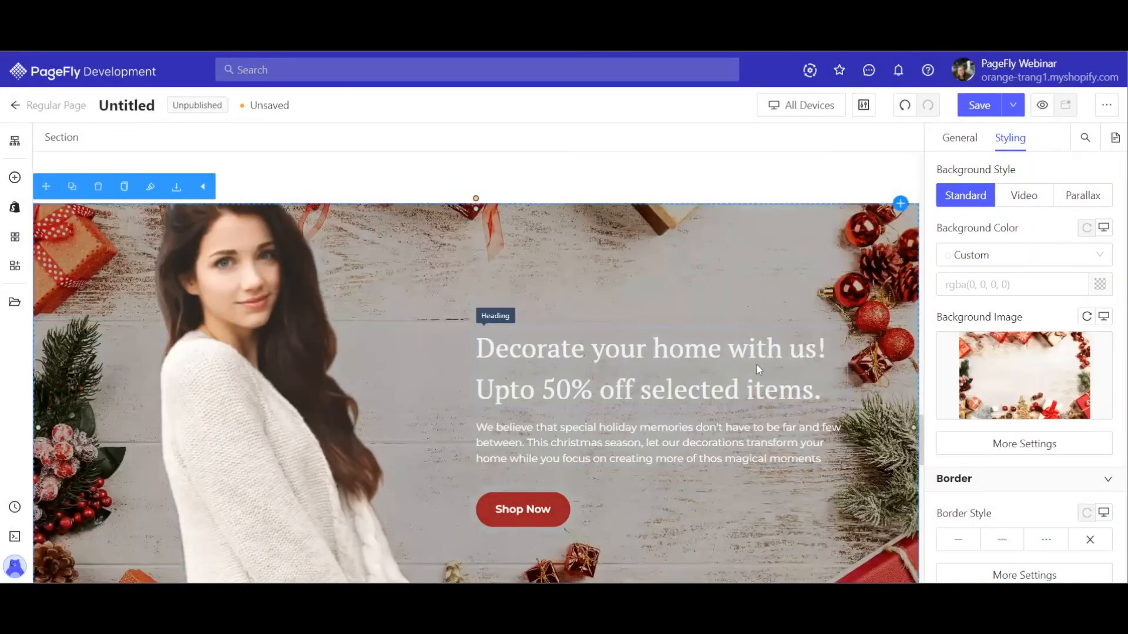
Step: Assign the custom collection "Christmas collection 2" to the product list in the "Gifts For Family" section
mouse_move(1023, 403)
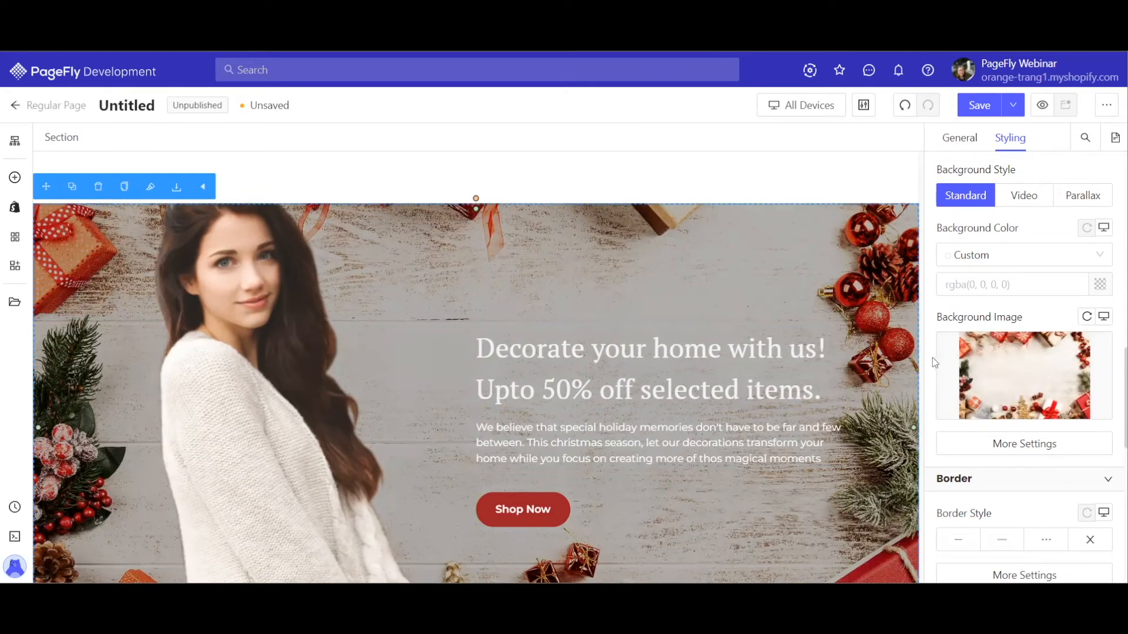
scroll(545, 296, down, 2)
scroll(546, 295, down, 2)
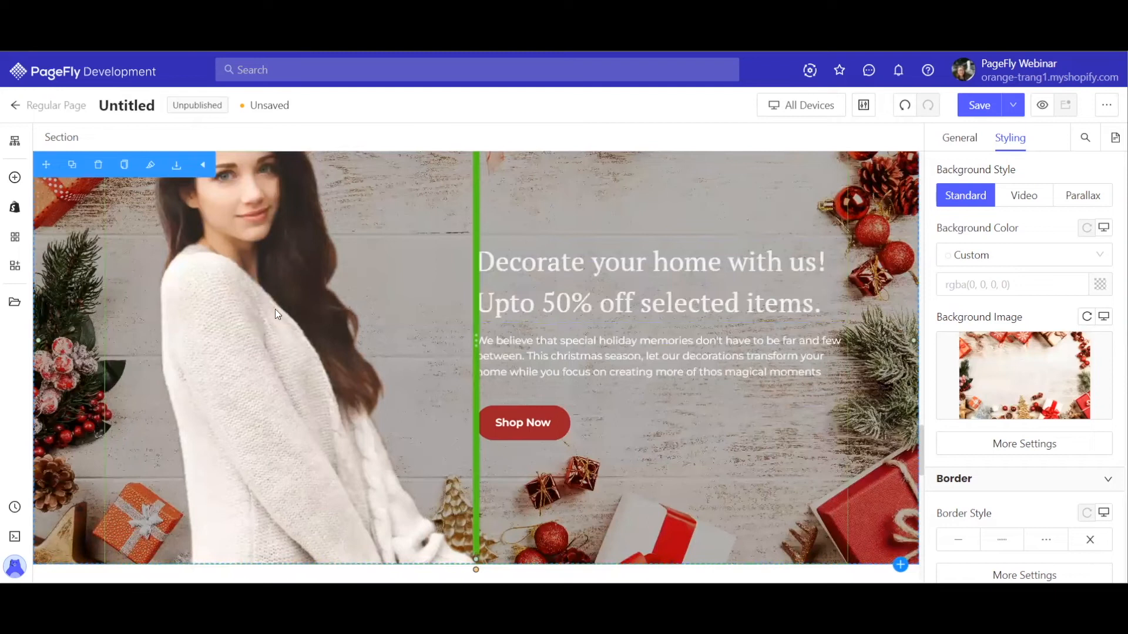
scroll(256, 327, down, 10)
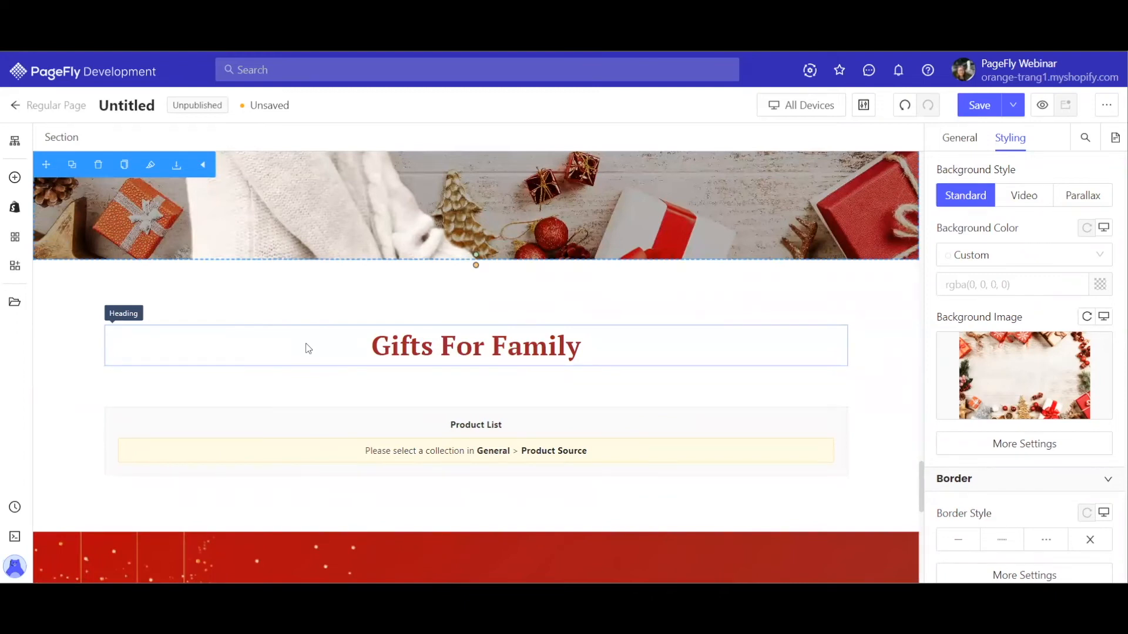
scroll(345, 311, down, 2)
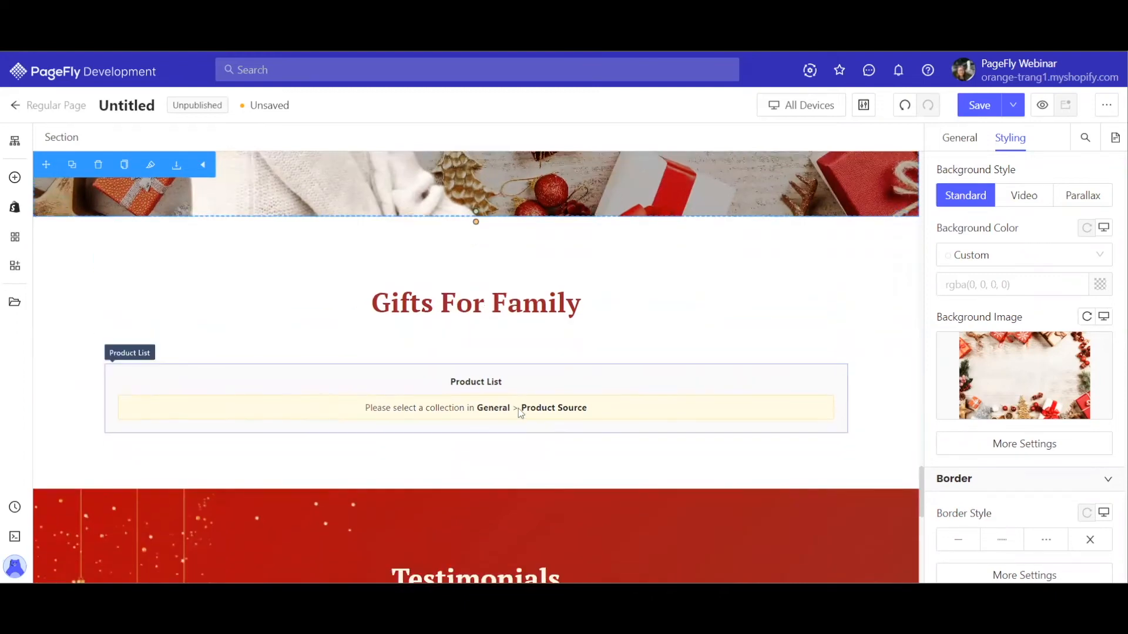
click(560, 380)
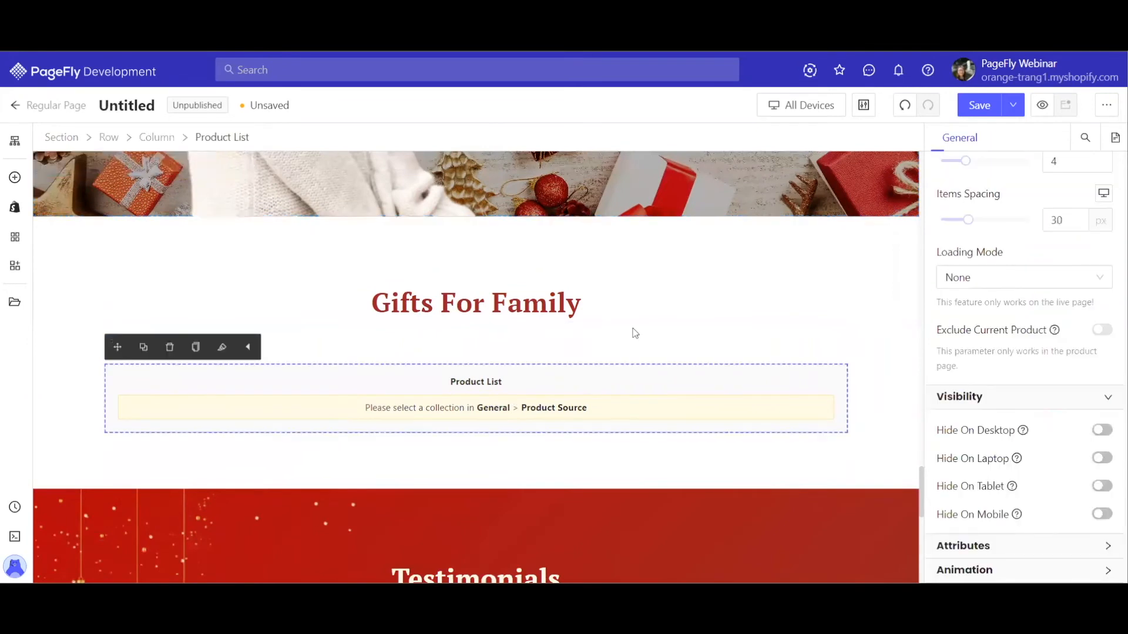
scroll(1052, 217, up, 5)
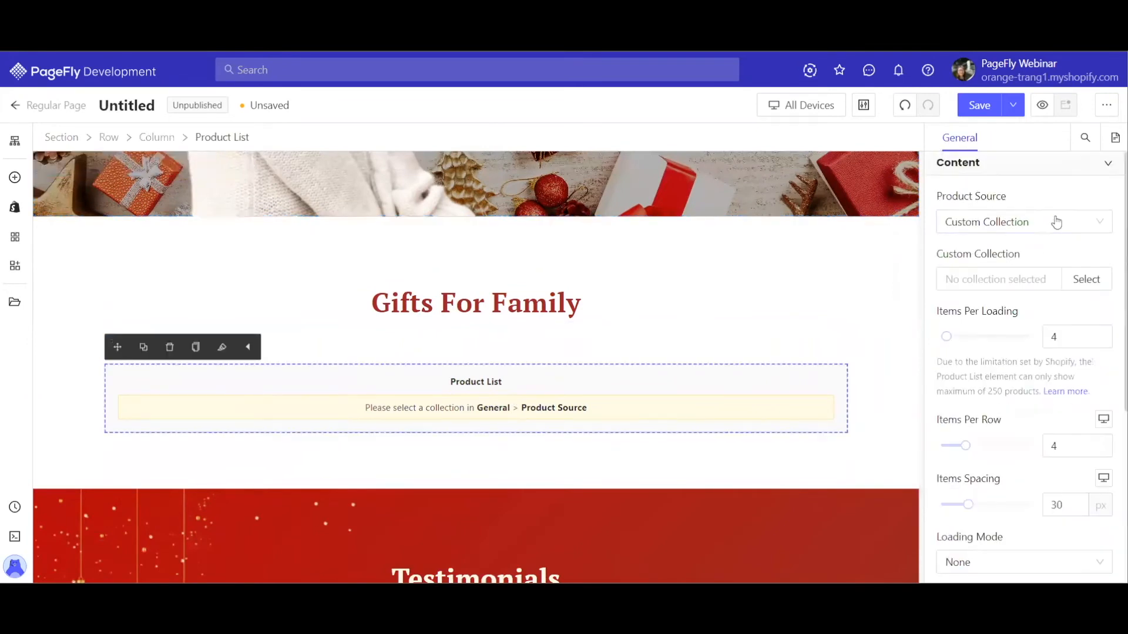
click(1080, 279)
click(557, 310)
click(686, 481)
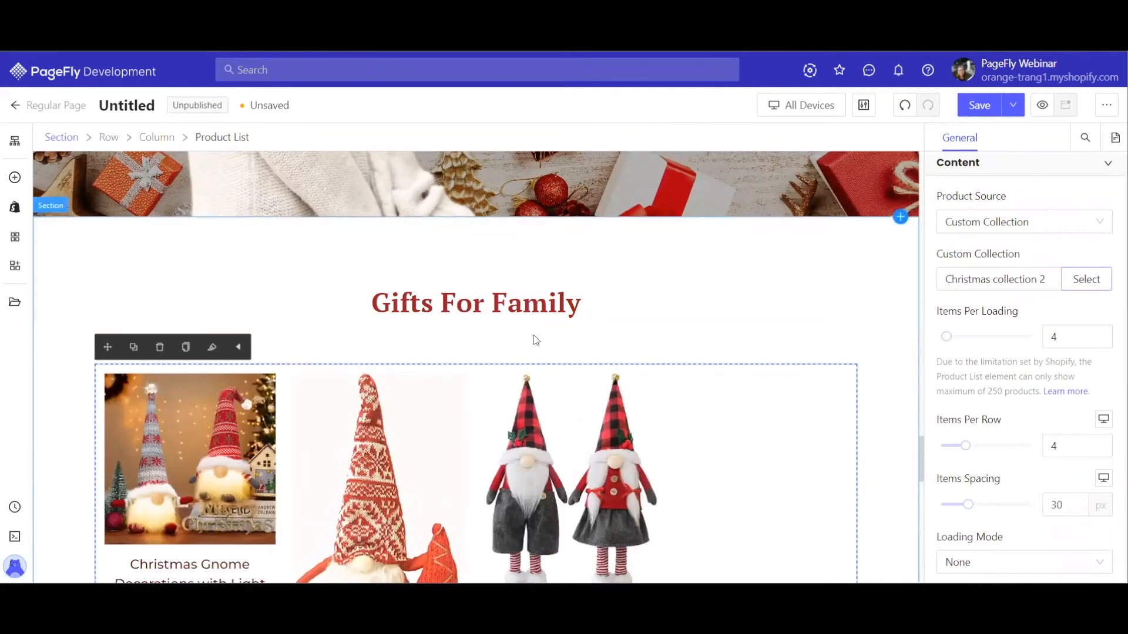
Step: Set the "Gifts For Family" product list to 3 items per loading and 3 items per row
scroll(686, 410, down, 1)
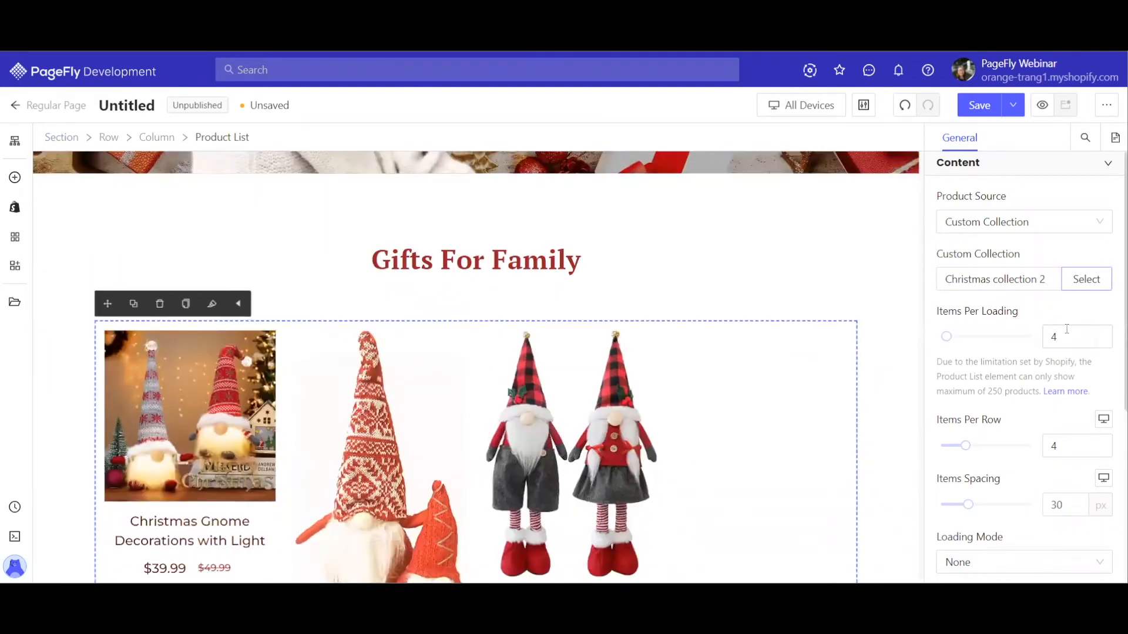
click(1104, 341)
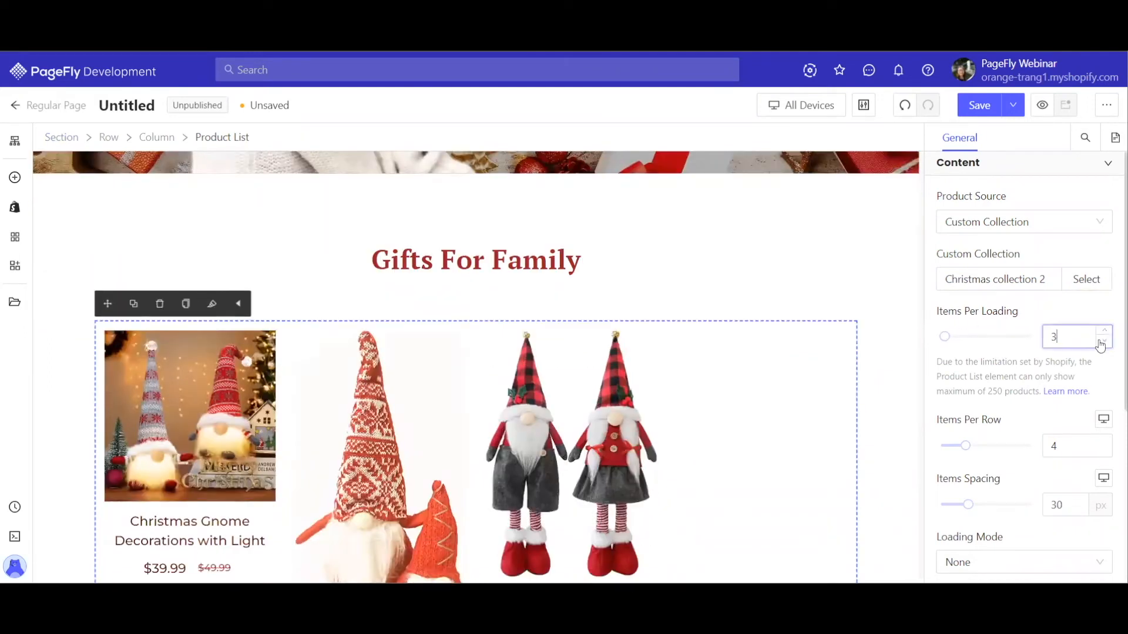
click(1087, 448)
click(1104, 451)
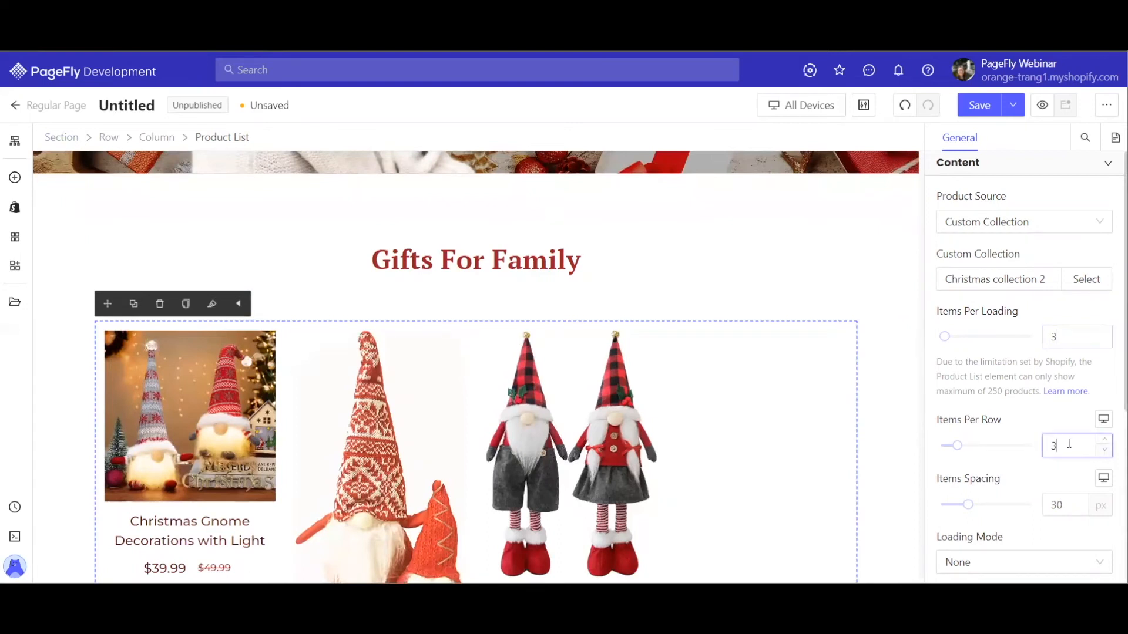
scroll(525, 364, down, 2)
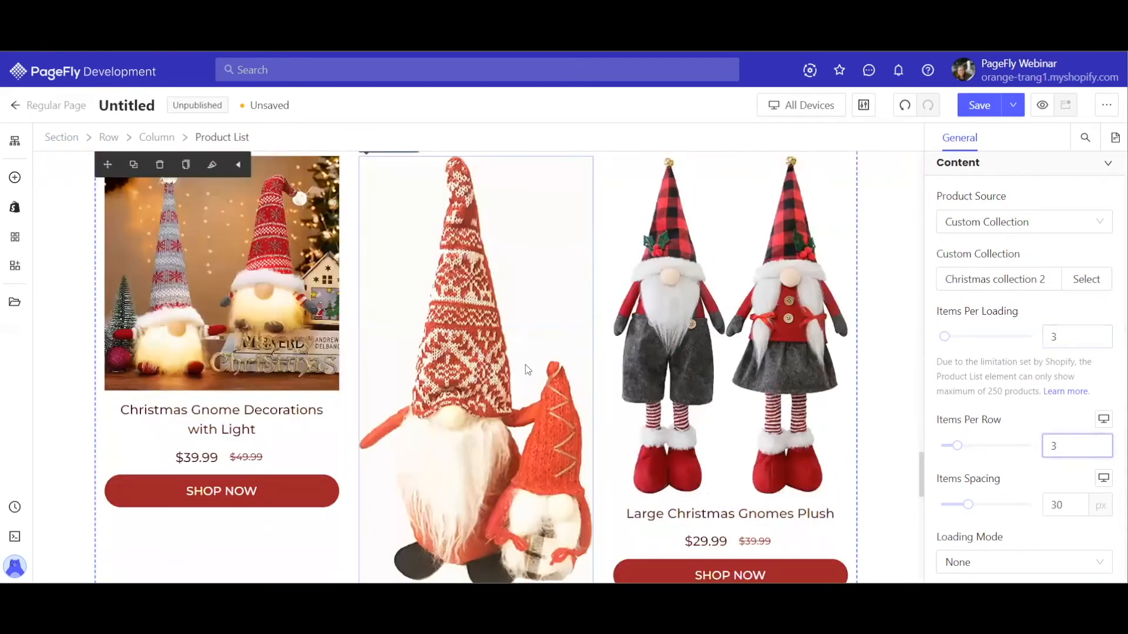
Step: Turn off full width for the product images in the "Gifts For Family" list and set their media ratio to Square
scroll(442, 322, down, 2)
scroll(242, 283, up, 2)
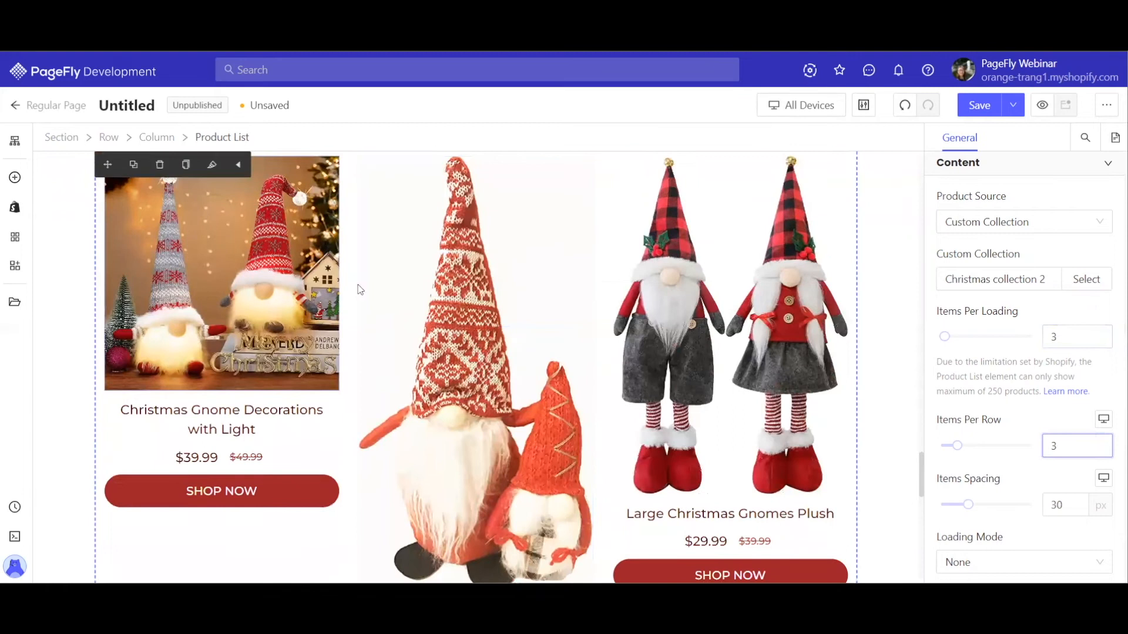
click(359, 288)
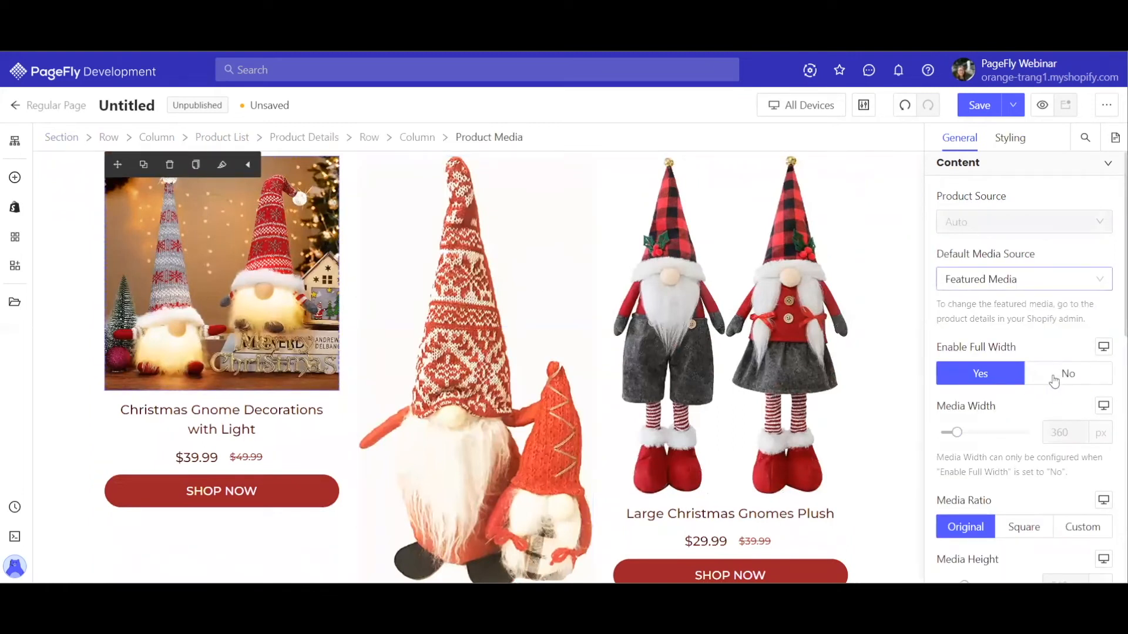
click(1063, 377)
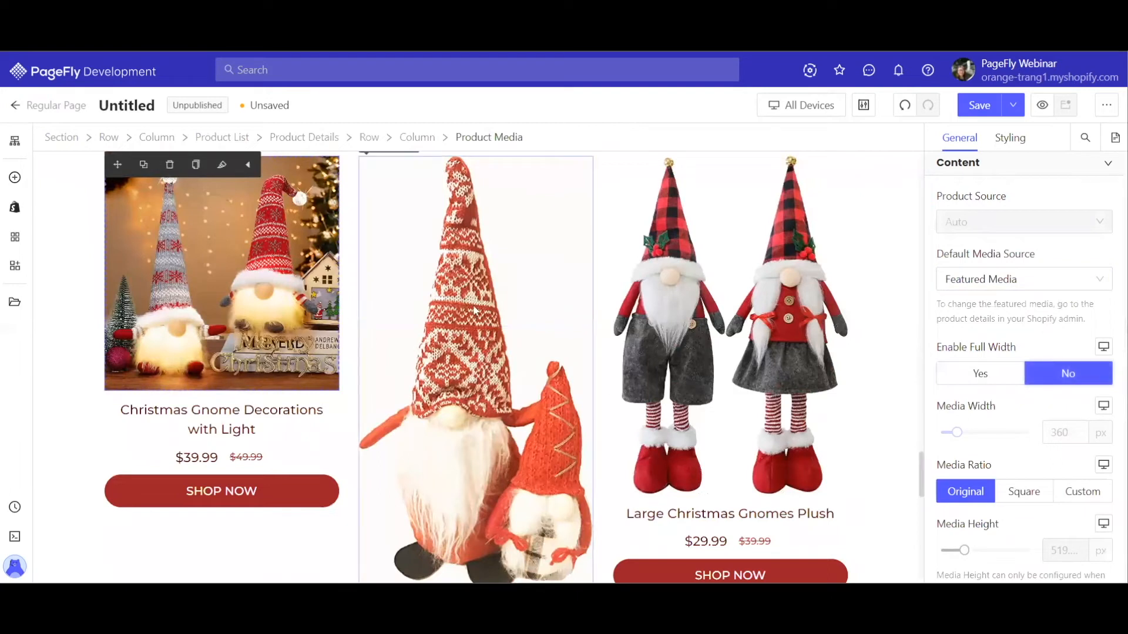
click(1035, 494)
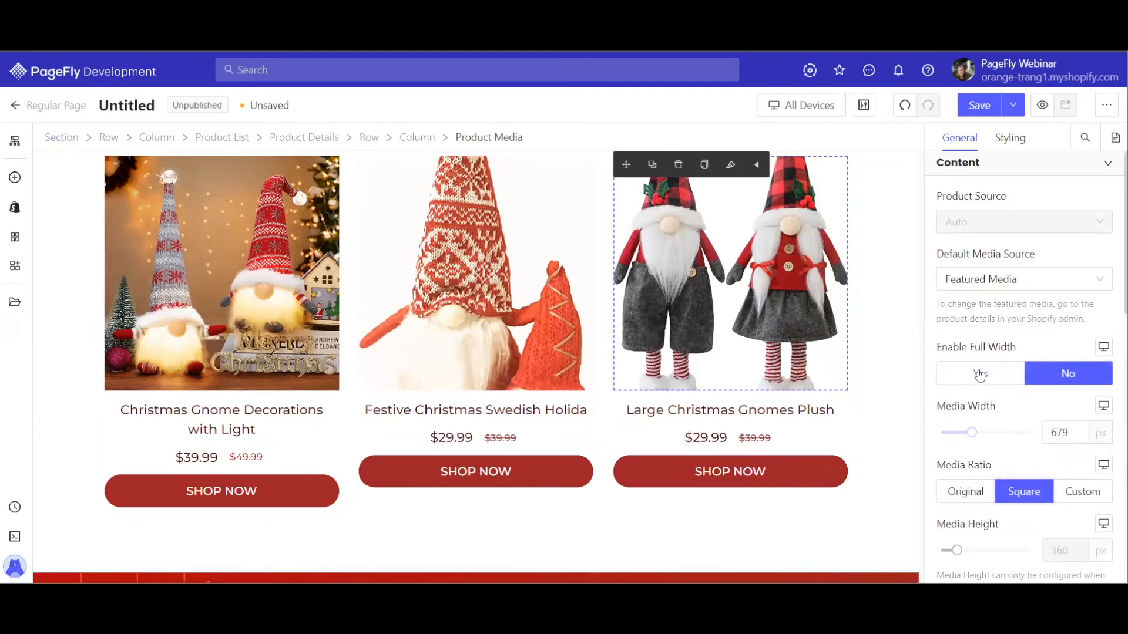
Step: Reduce the "Gifts For Family" product images to a media width of 241 px and set their object fit to Contain
scroll(980, 376, down, 1)
mouse_move(970, 384)
drag(970, 385, 951, 383)
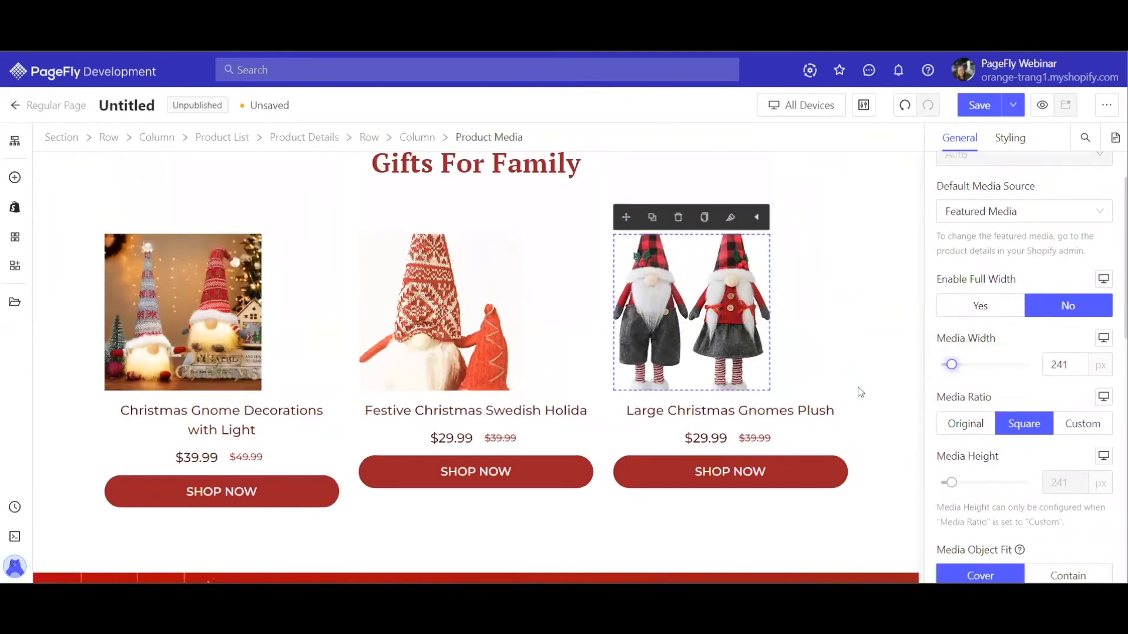
click(979, 496)
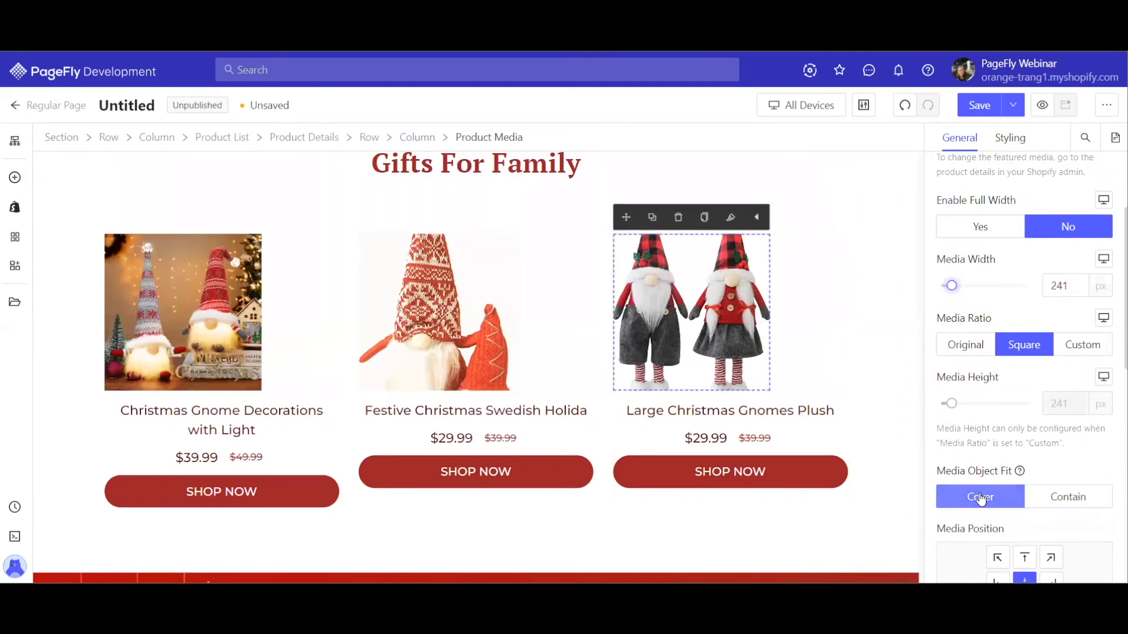
click(1041, 500)
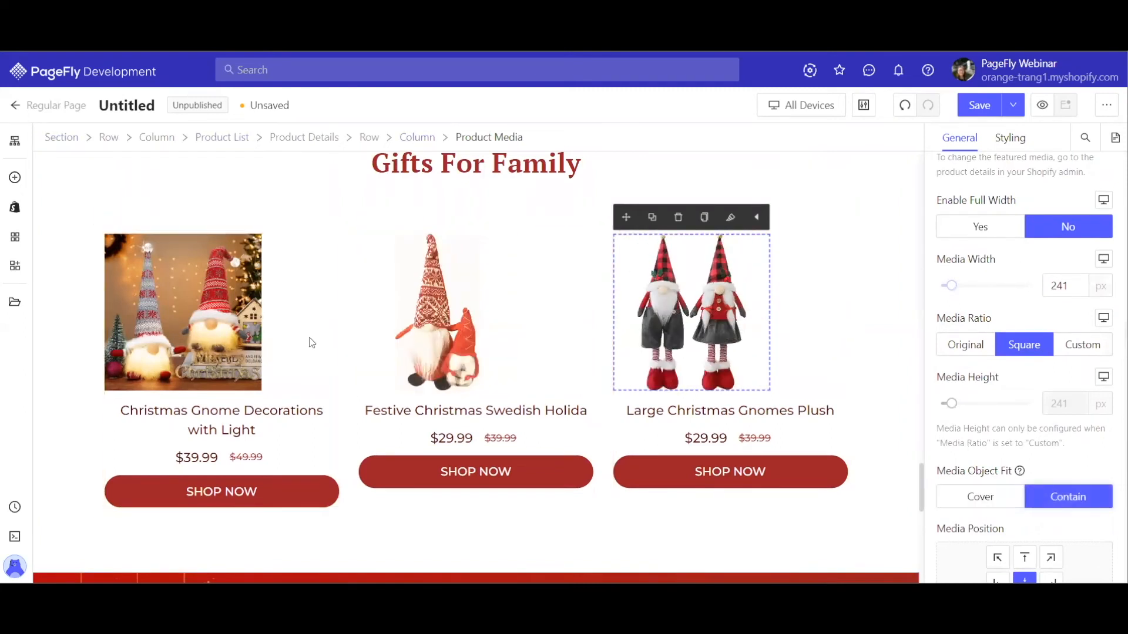
Step: Set the text alignment of the "Gifts For Family" product card column to center
click(284, 337)
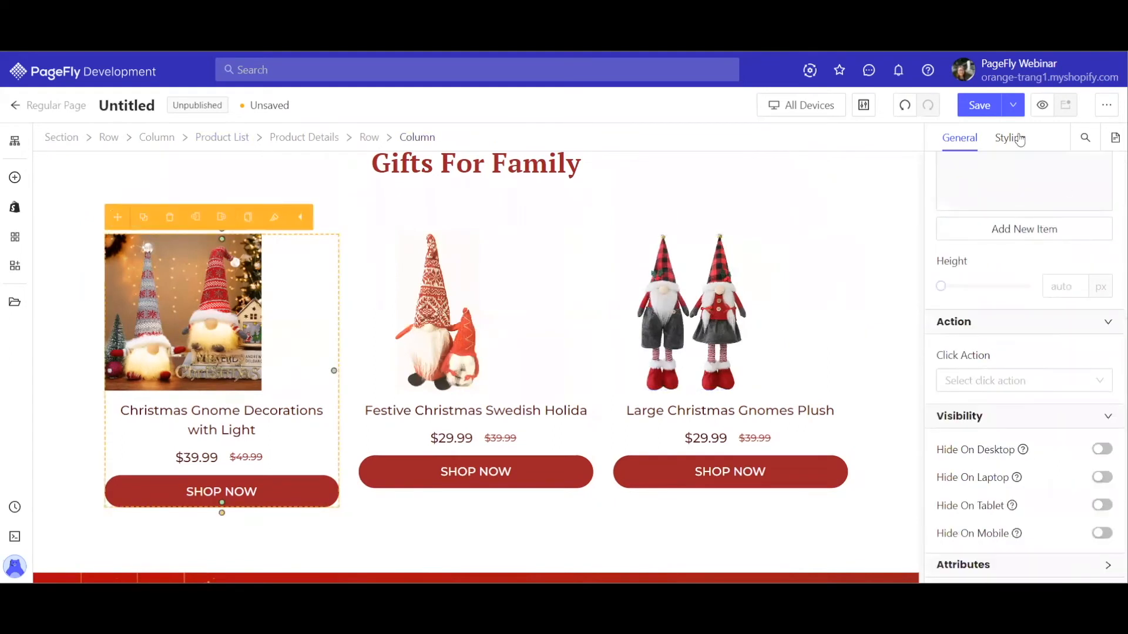
click(1019, 138)
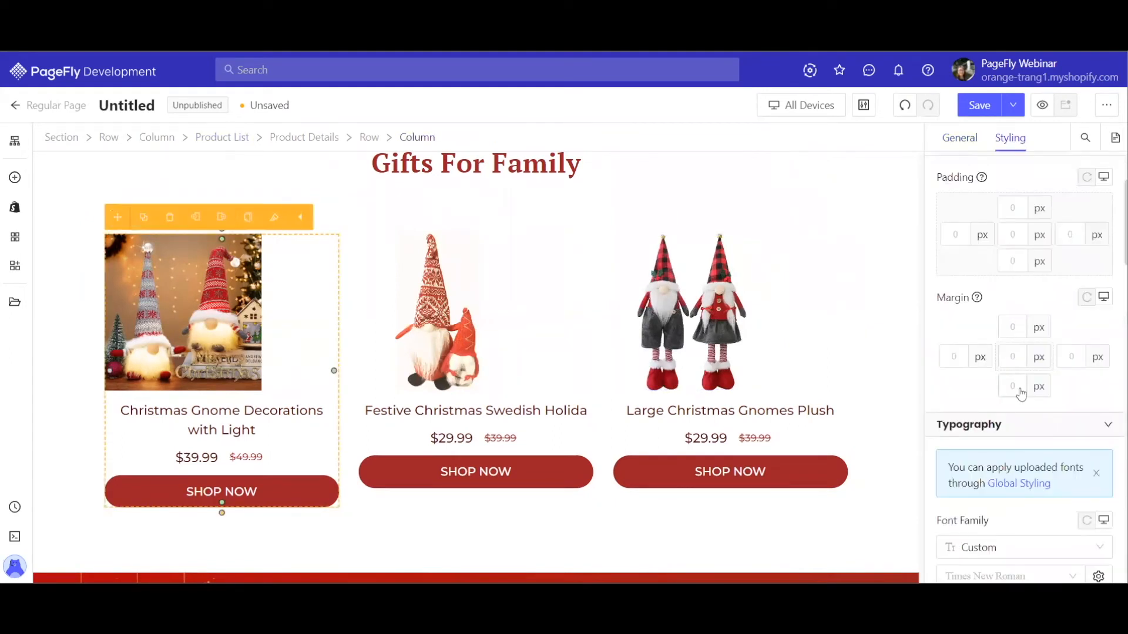
scroll(1008, 429, down, 6)
click(1002, 351)
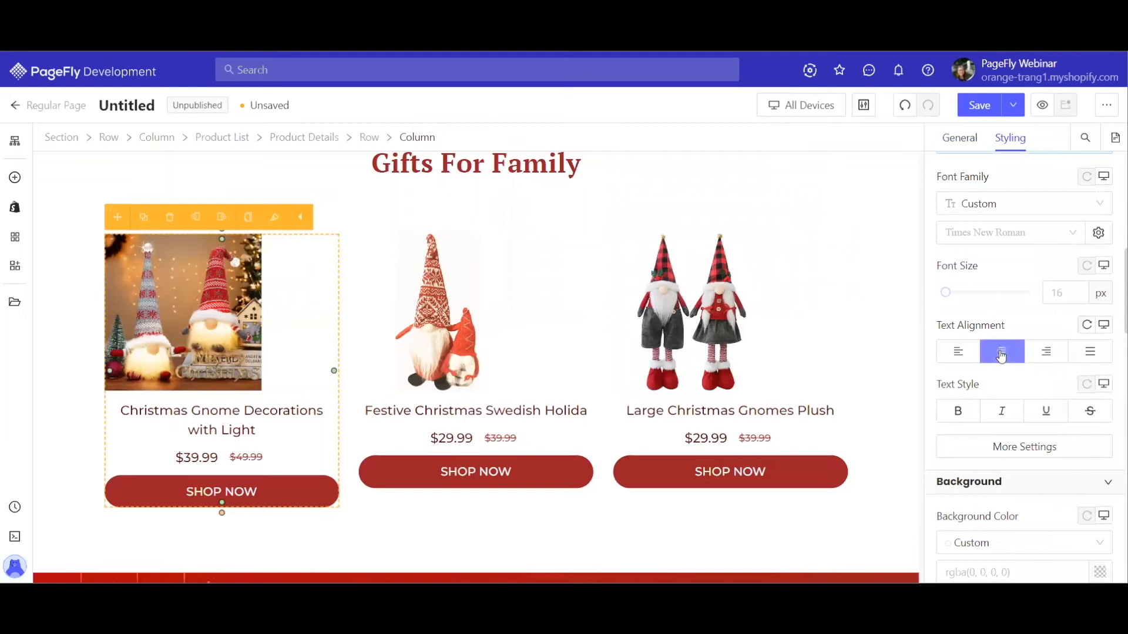
click(527, 289)
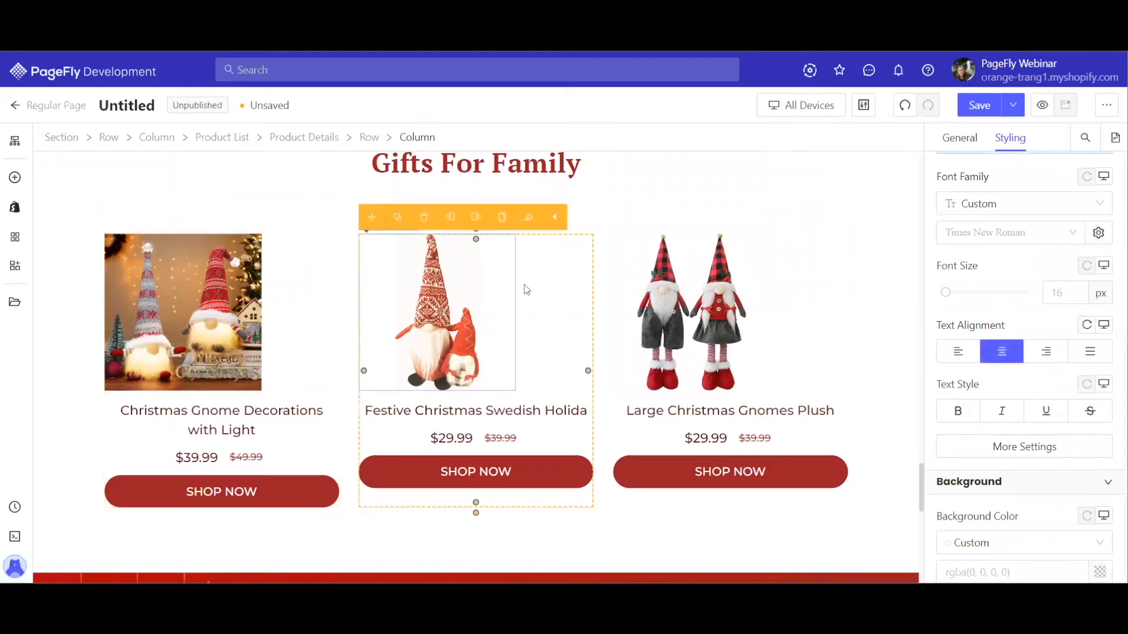
click(277, 316)
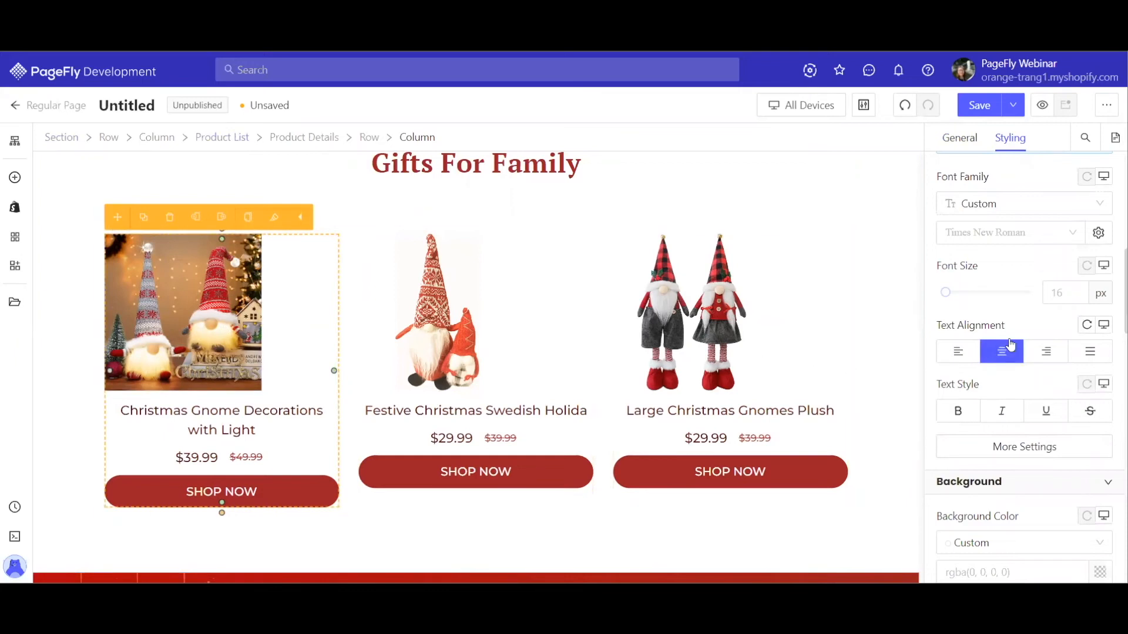
Step: Switch the display of the "Gifts For Family" product card column to a flex layout
scroll(1053, 282, down, 12)
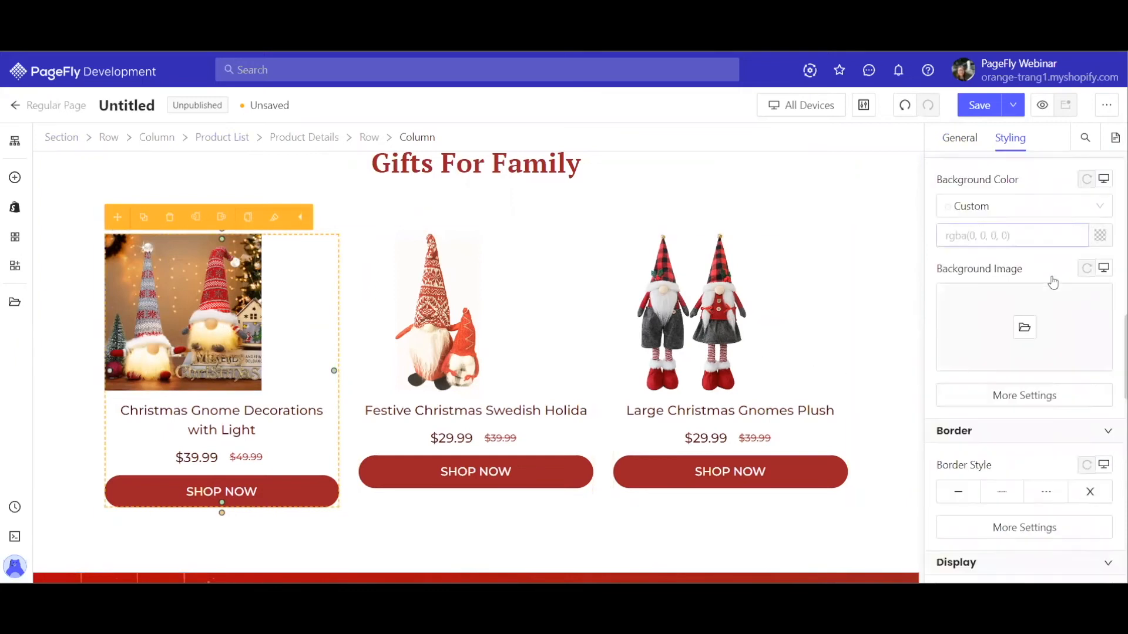
scroll(1046, 293, up, 3)
click(1087, 323)
scroll(1087, 324, down, 4)
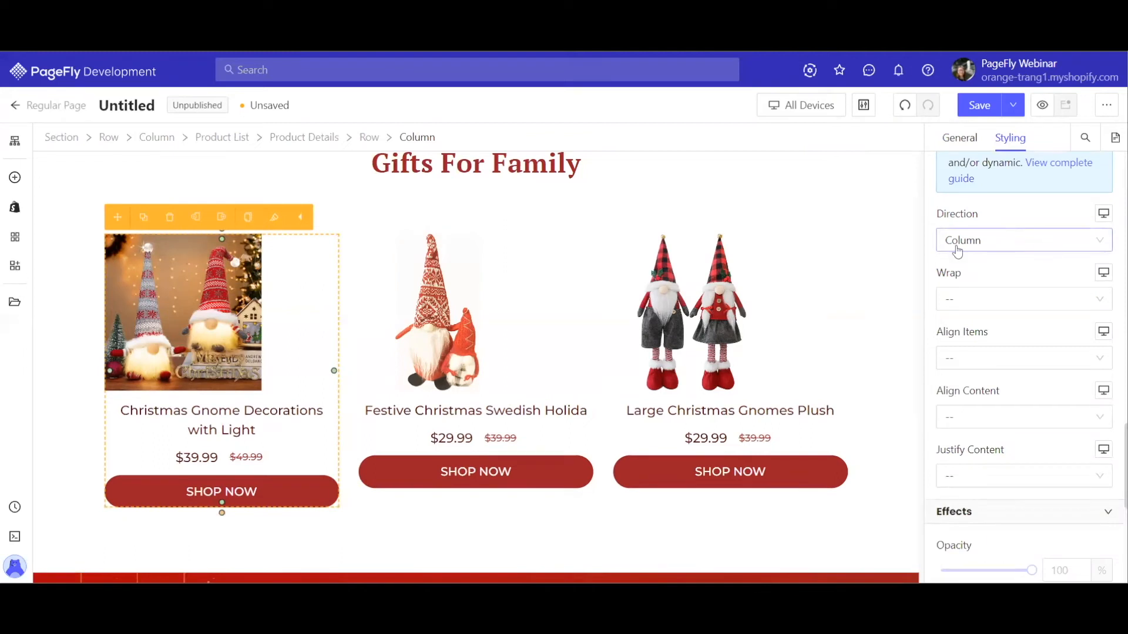
click(984, 479)
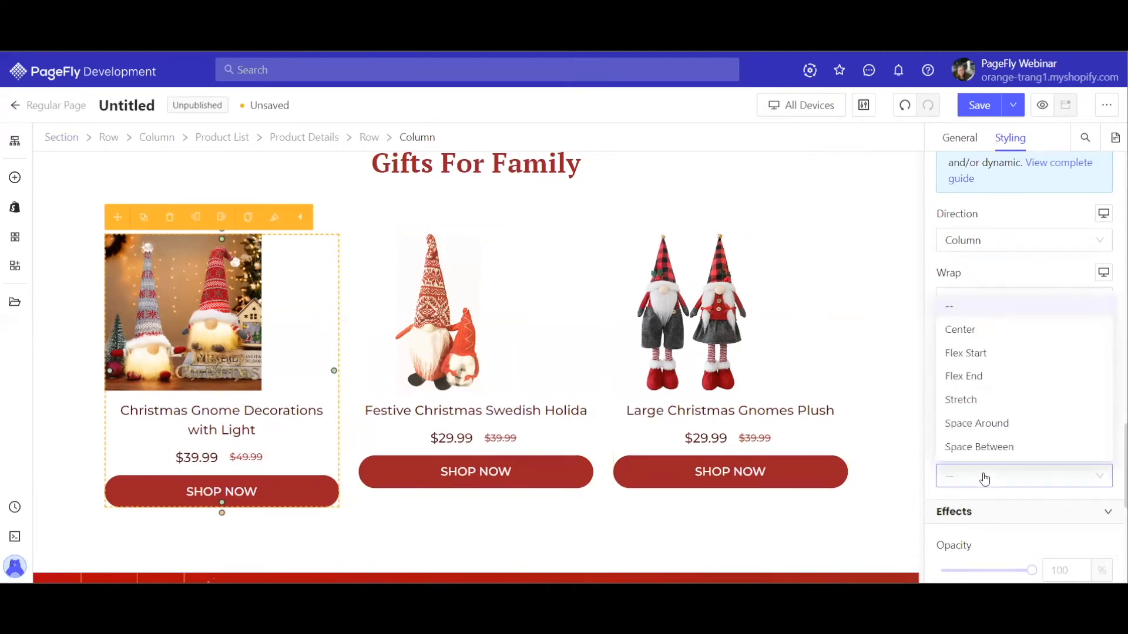
click(984, 329)
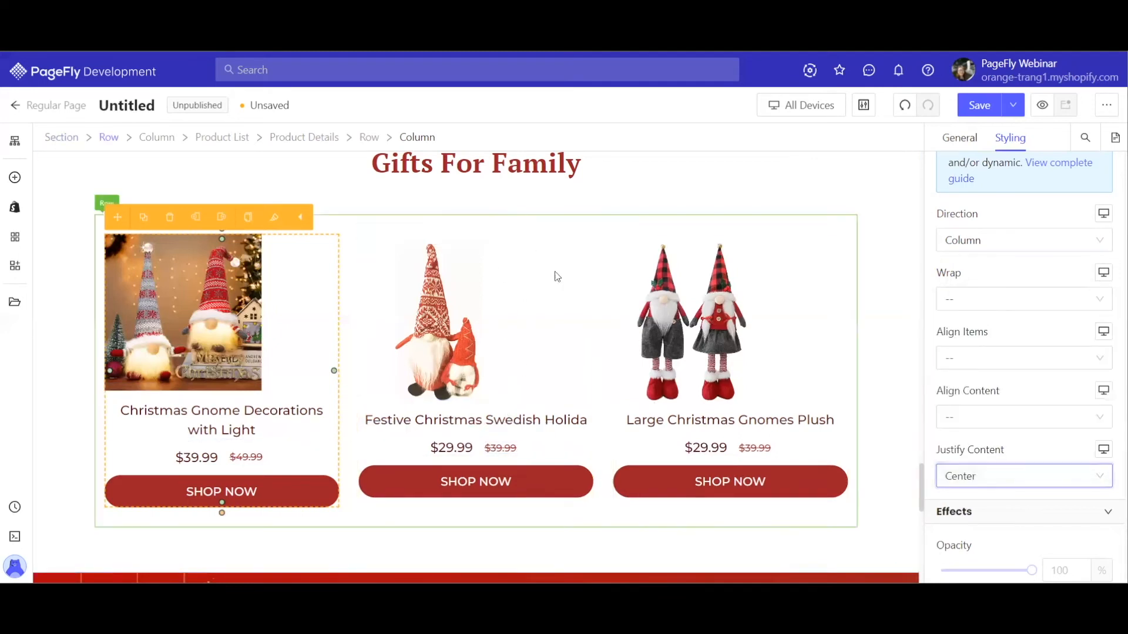
click(988, 465)
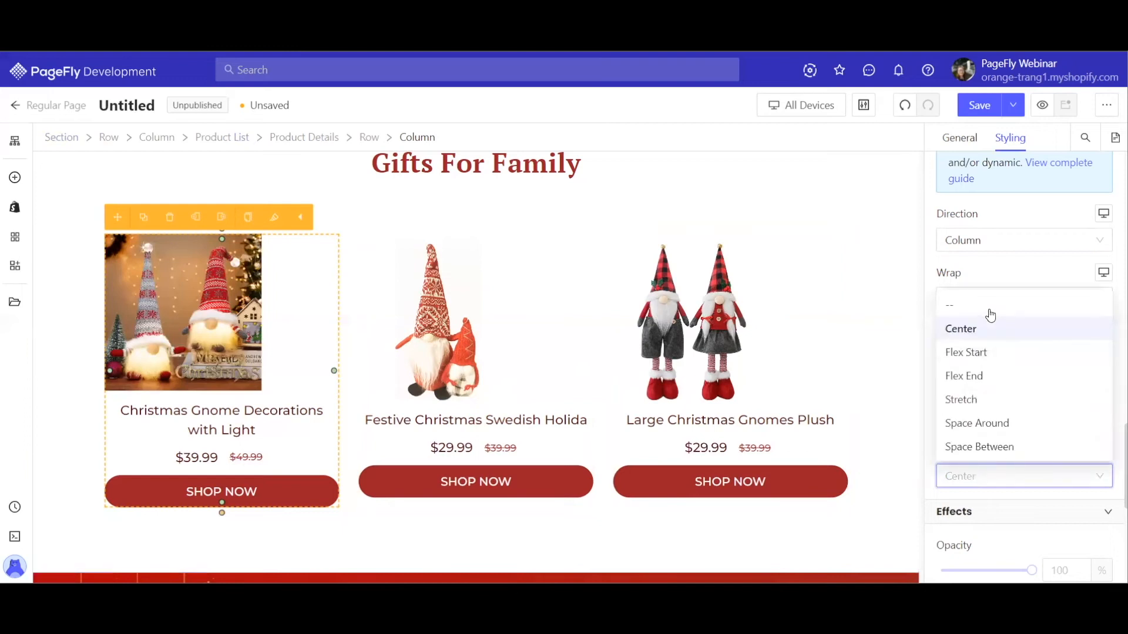
click(989, 311)
Step: Set Align Items to Center for the "Gifts For Family" product card column
click(993, 361)
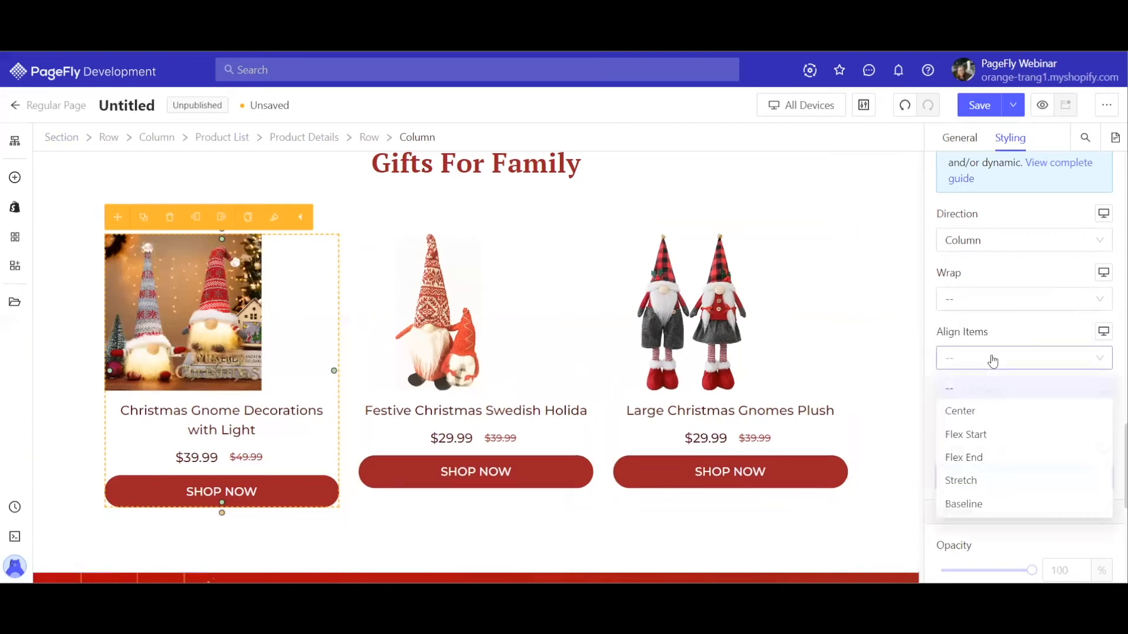
click(986, 412)
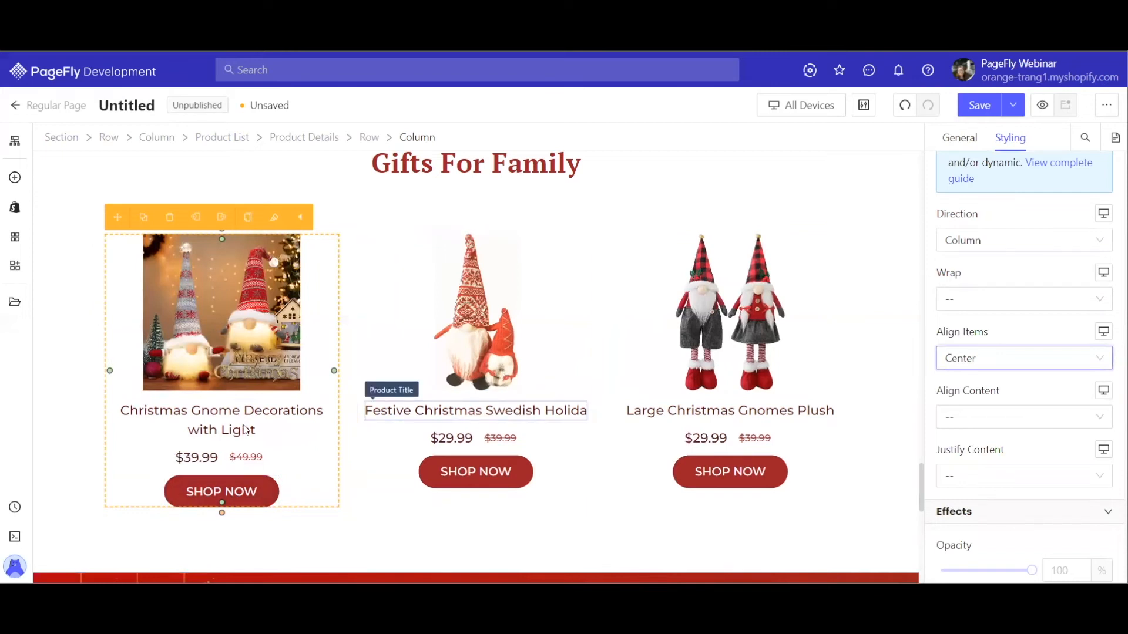
Step: Add the CSS rule "min-height: 60px;" to the product titles in the "Gifts For Family" list
click(476, 411)
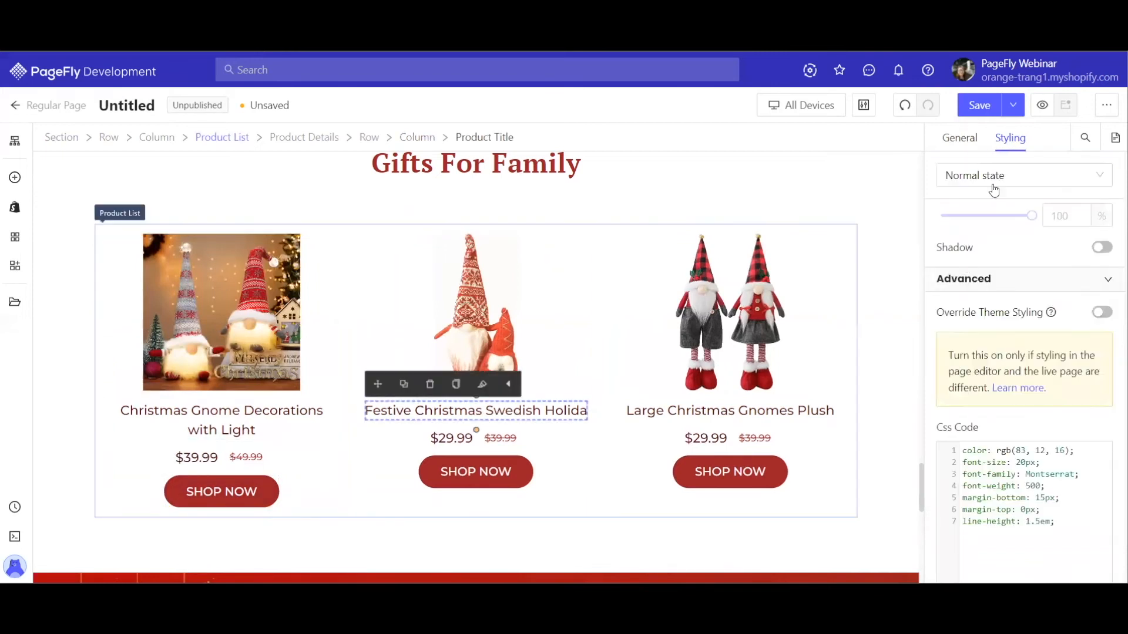
key(Return)
text(min-height: 60px;)
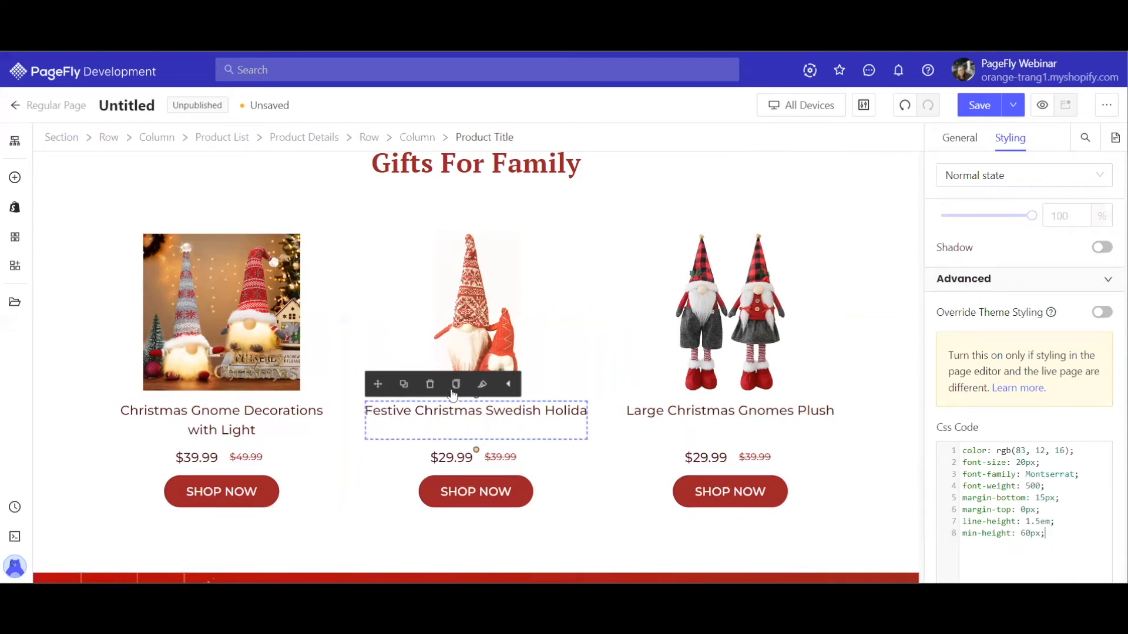
Step: Delete the red Testimonials section below the "Gifts For Family" product list
scroll(305, 407, down, 3)
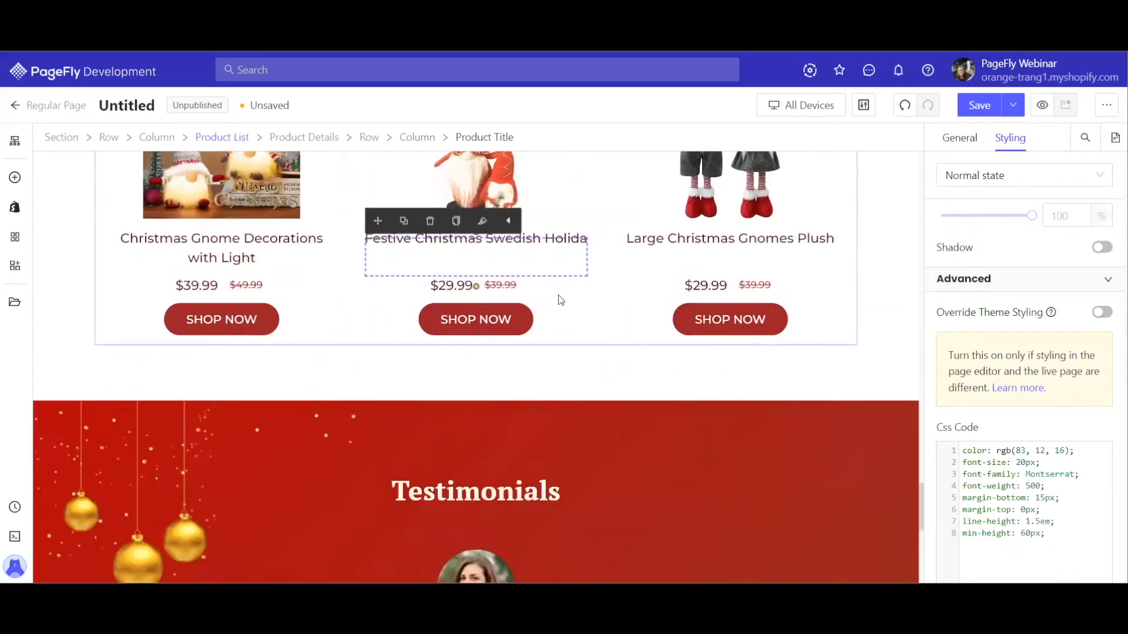
scroll(416, 278, down, 4)
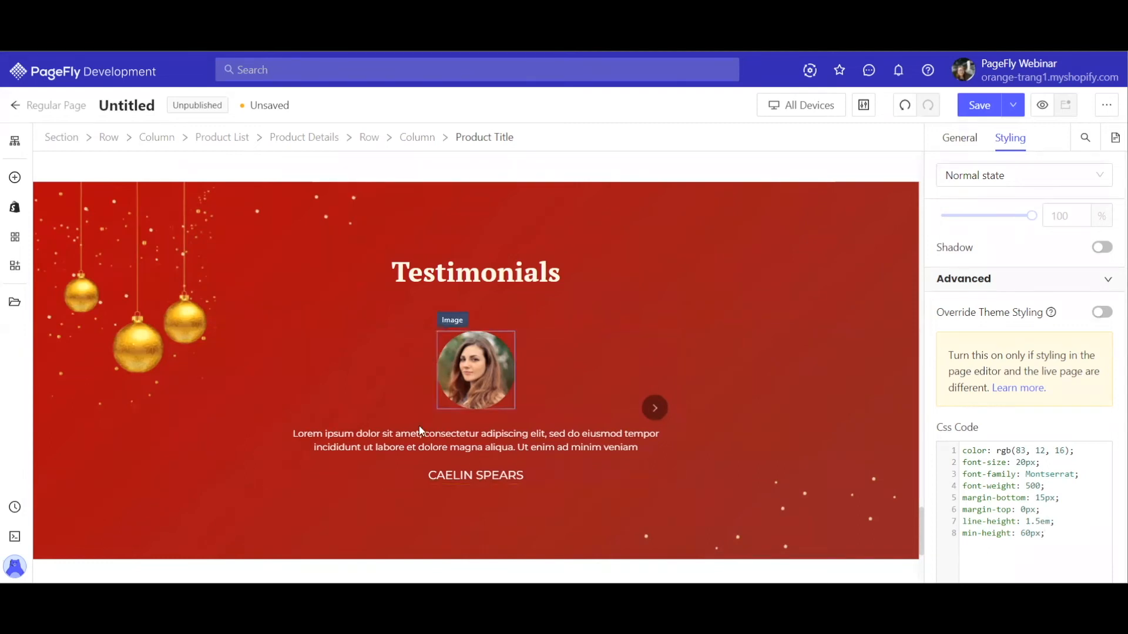
click(796, 269)
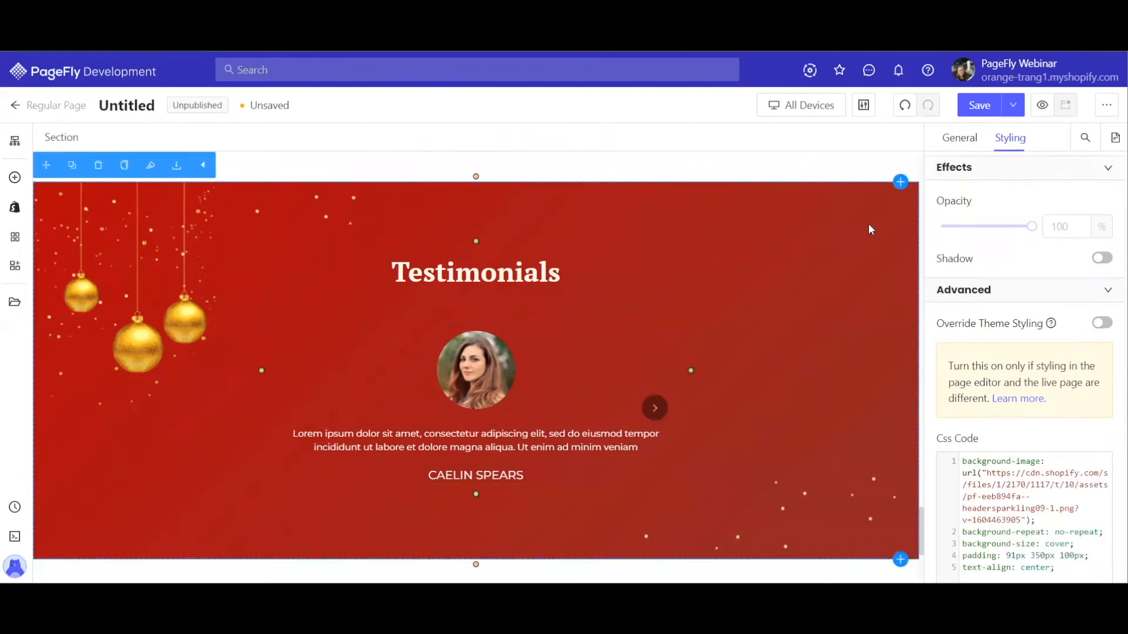
scroll(871, 232, up, 2)
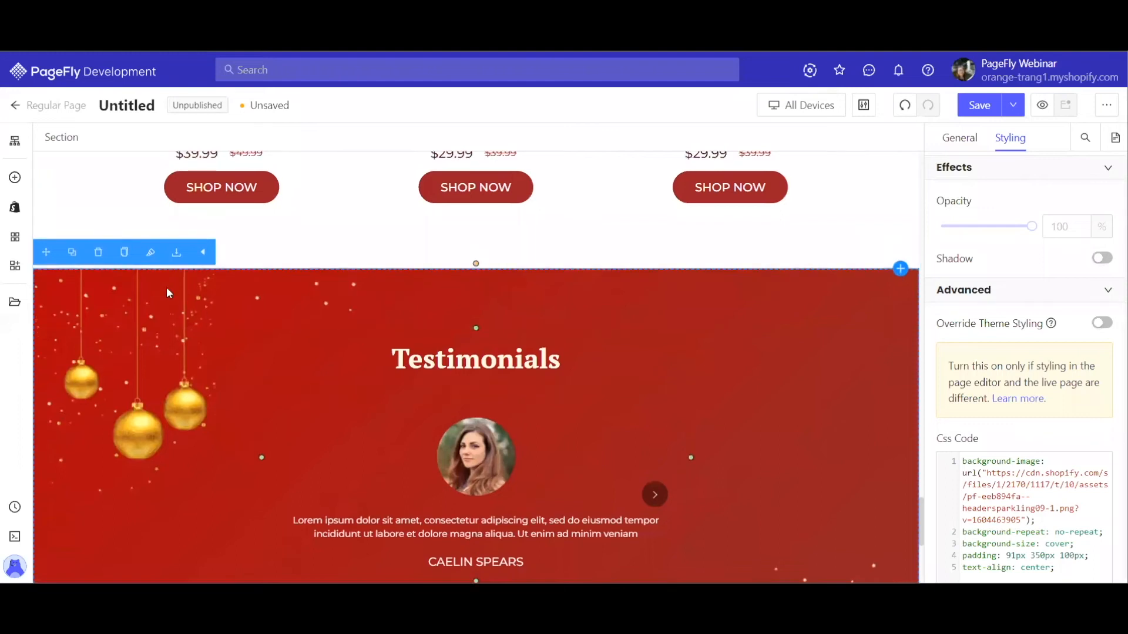
click(95, 254)
Step: Insert the pre-made Testimonials section "Slab" between the "Gifts For Family" section and the "Subscribe for more discounts" section
scroll(905, 399, down, 4)
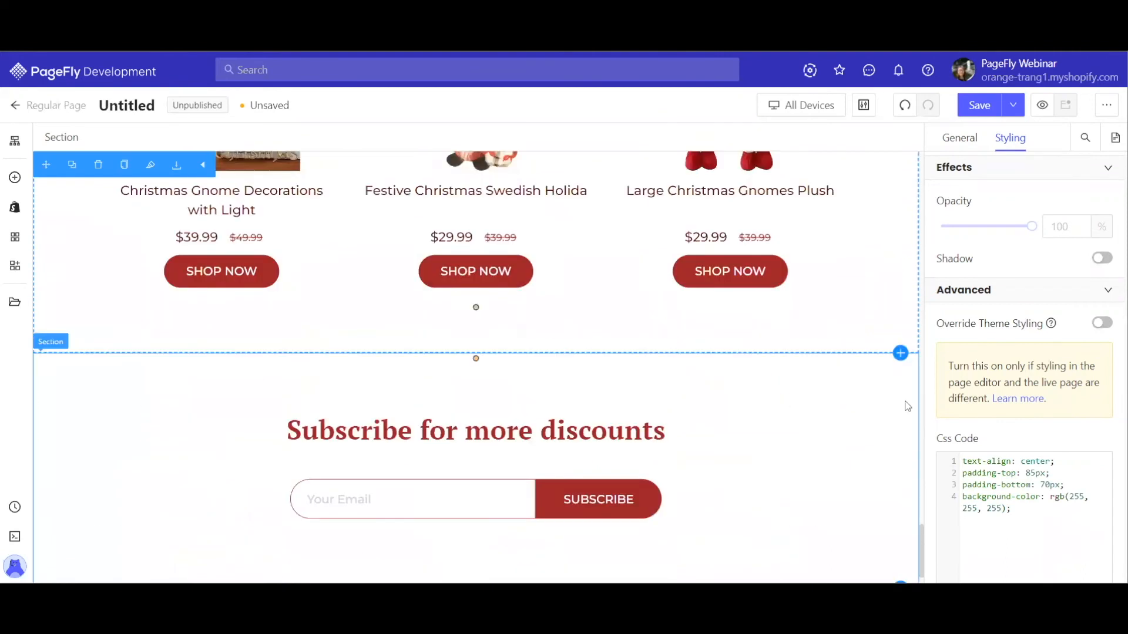
click(901, 353)
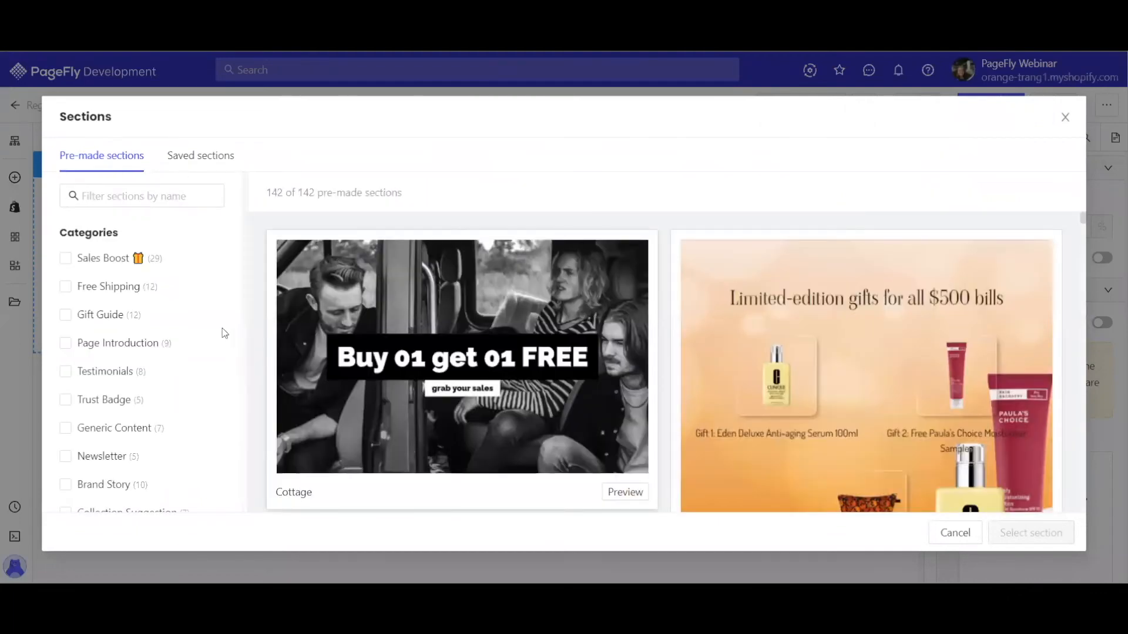
click(65, 374)
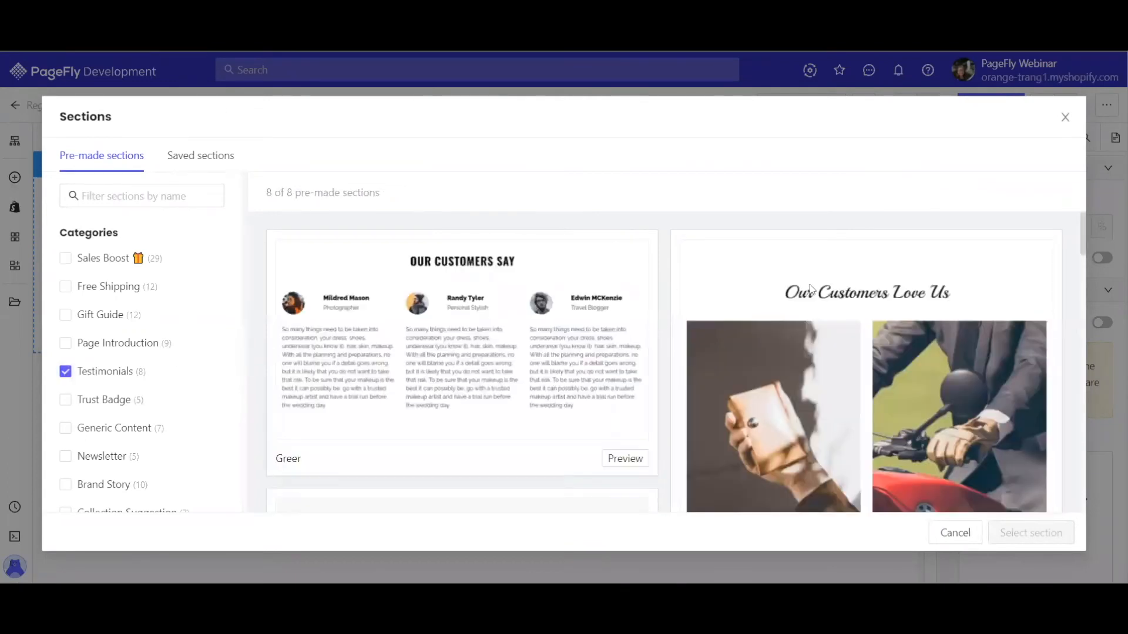
scroll(777, 301, down, 5)
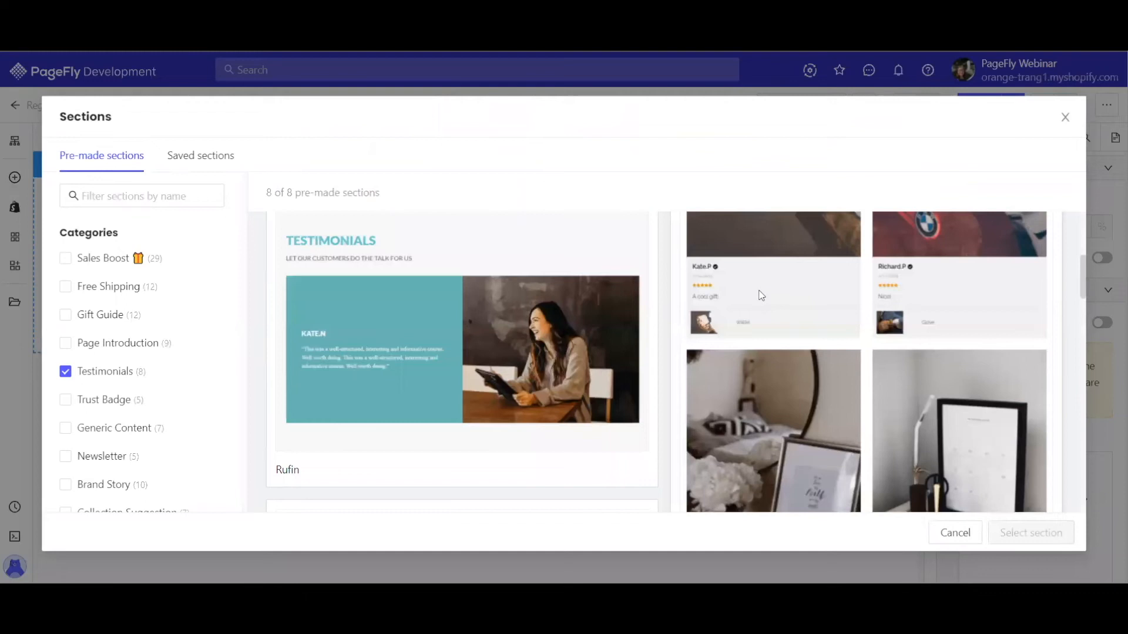
scroll(760, 293, down, 4)
scroll(717, 272, down, 5)
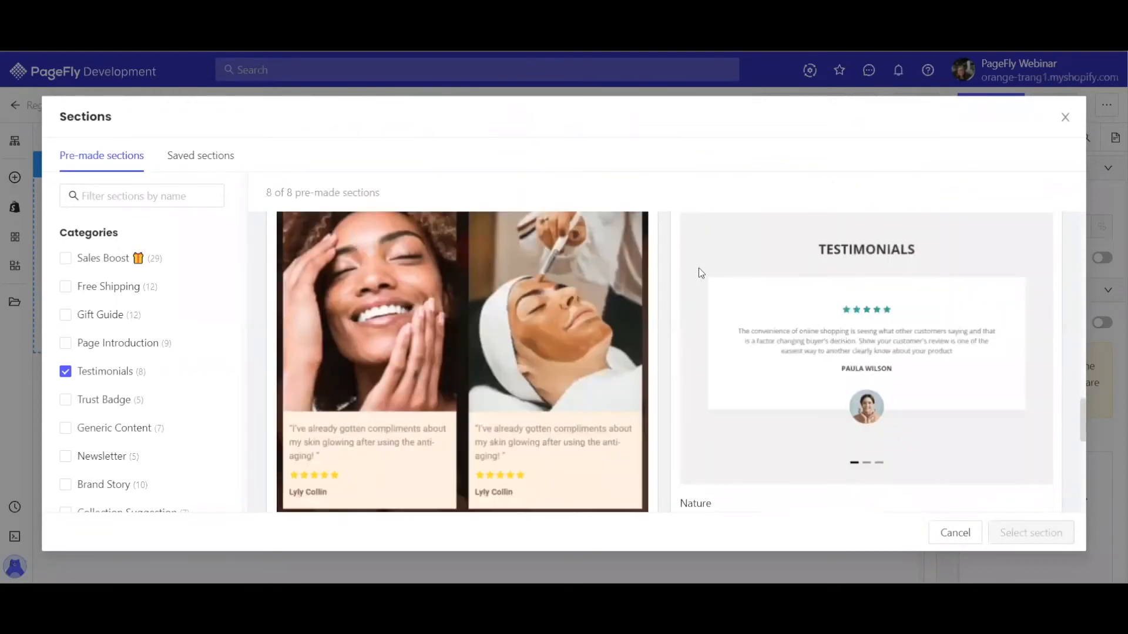
scroll(708, 306, down, 3)
click(856, 361)
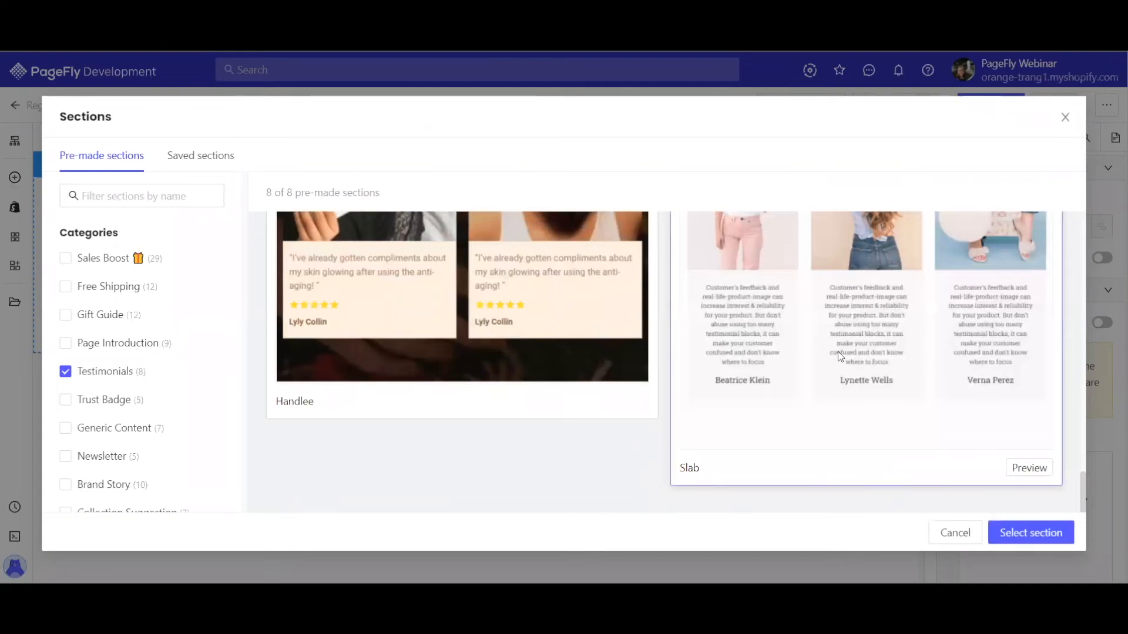
click(1038, 537)
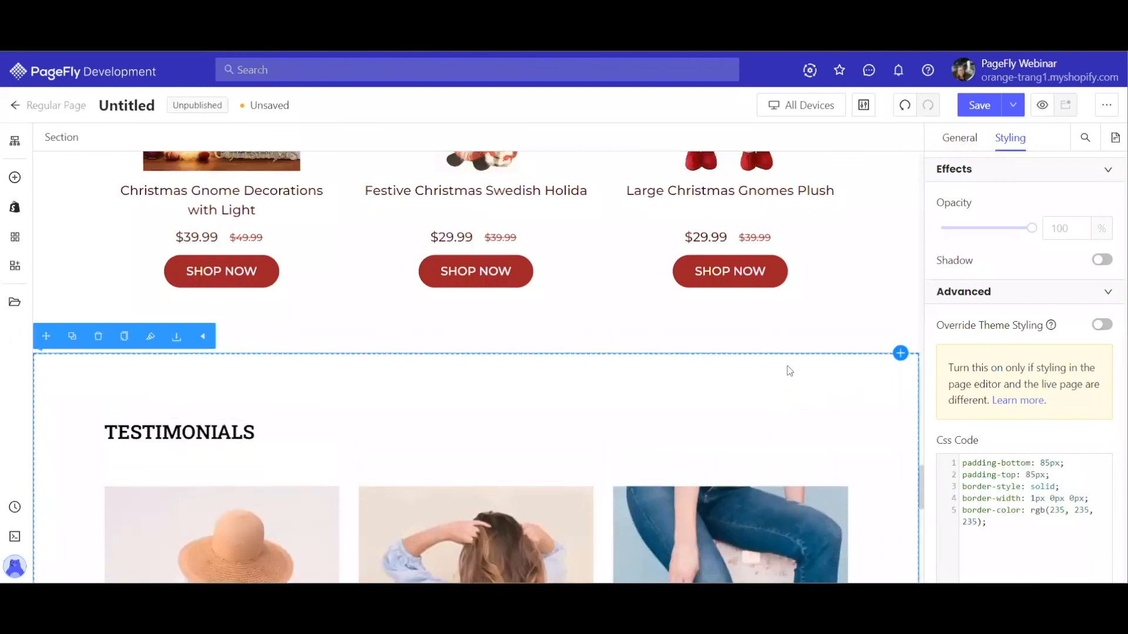
Step: Insert an Icon element above the feedback paragraph in the first card of the new Testimonials section
scroll(663, 379, down, 5)
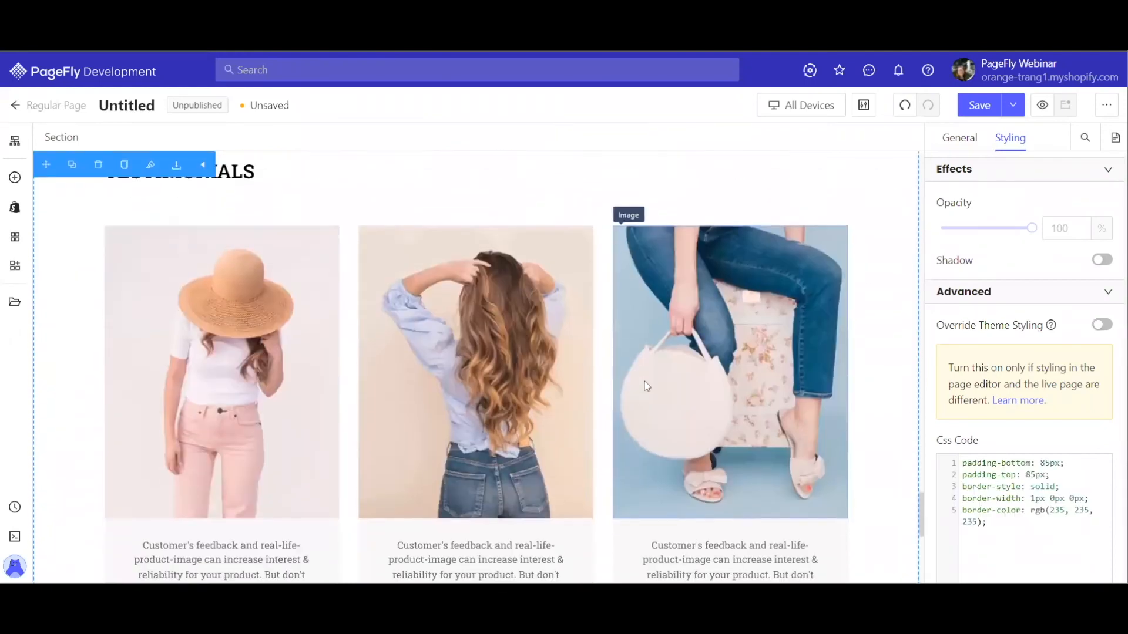
scroll(611, 355, down, 1)
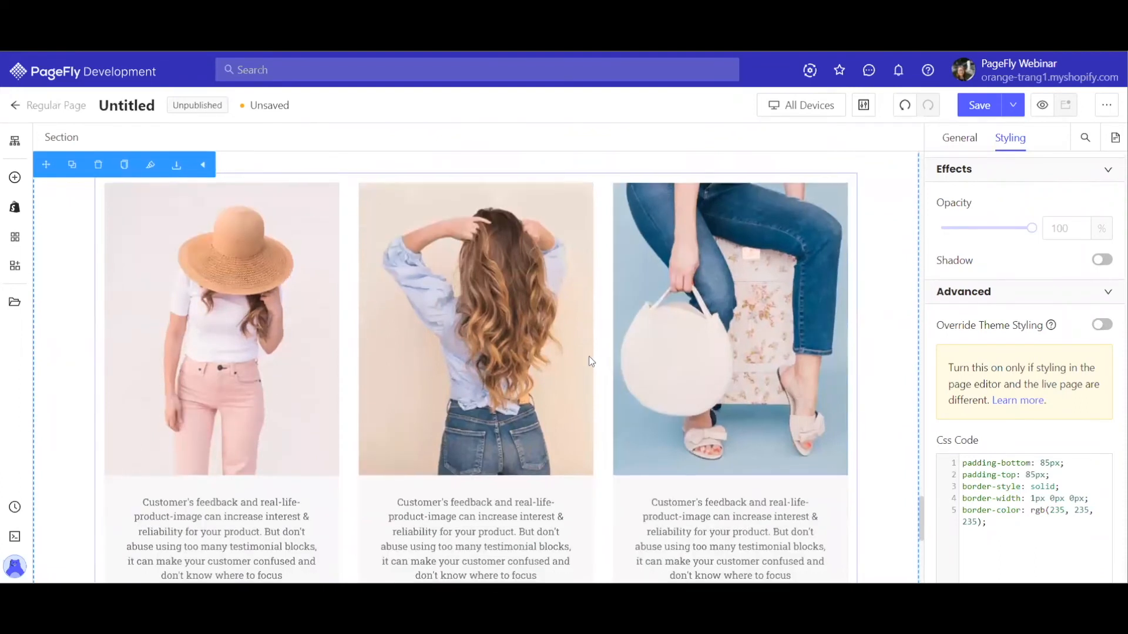
click(14, 179)
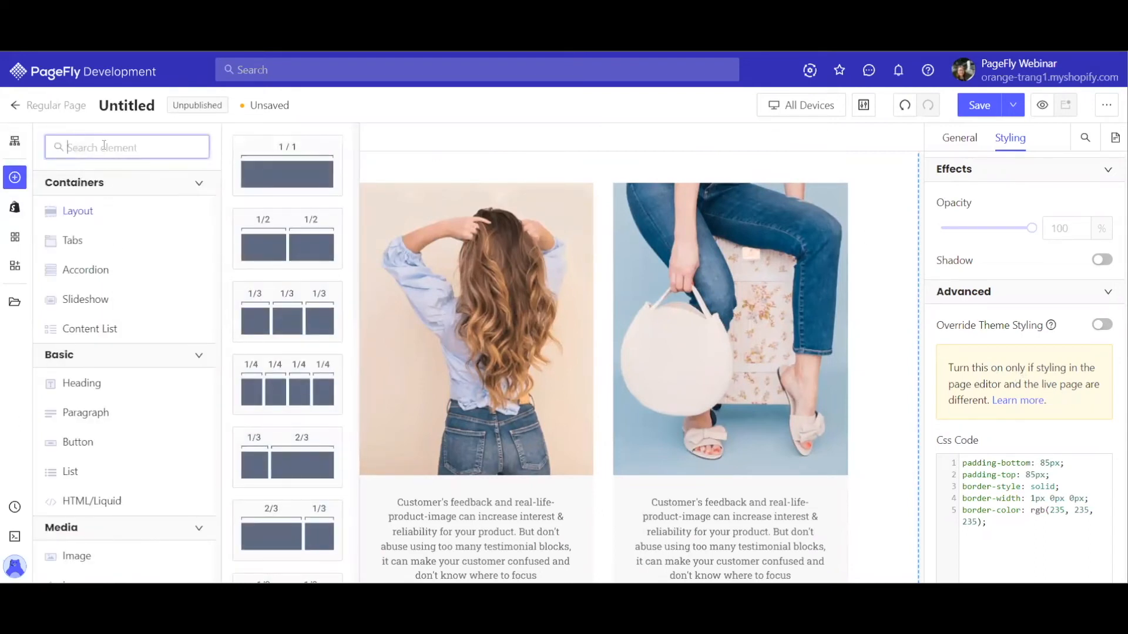
text(icon)
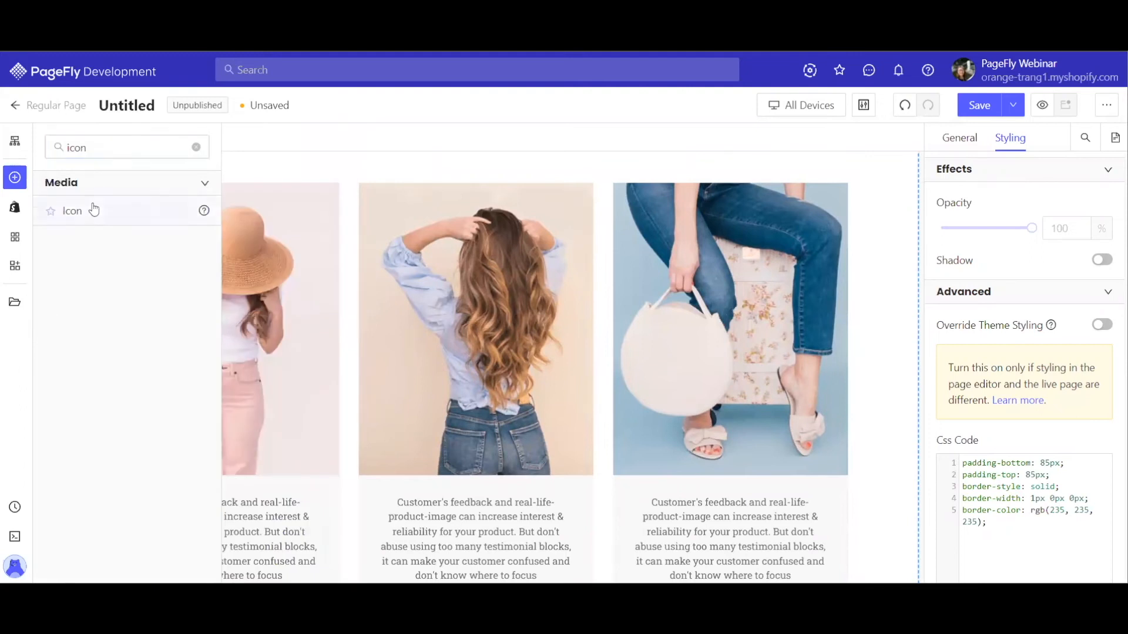
drag(91, 210, 251, 510)
click(222, 502)
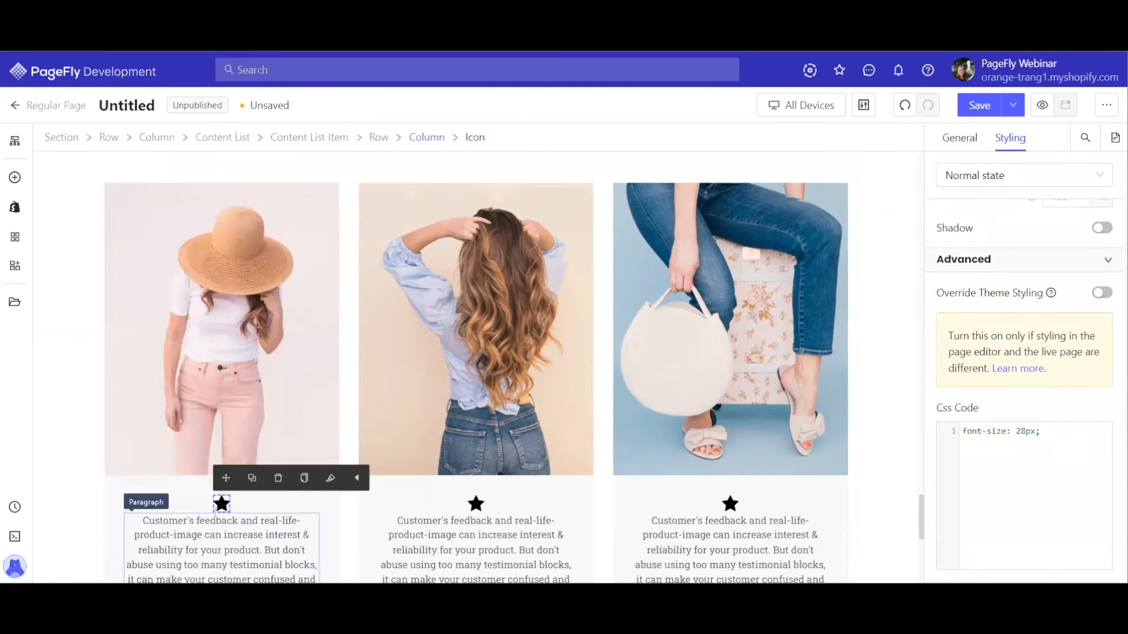
Step: Change the star icon's content color to a slightly darkened yellow
scroll(1052, 311, up, 15)
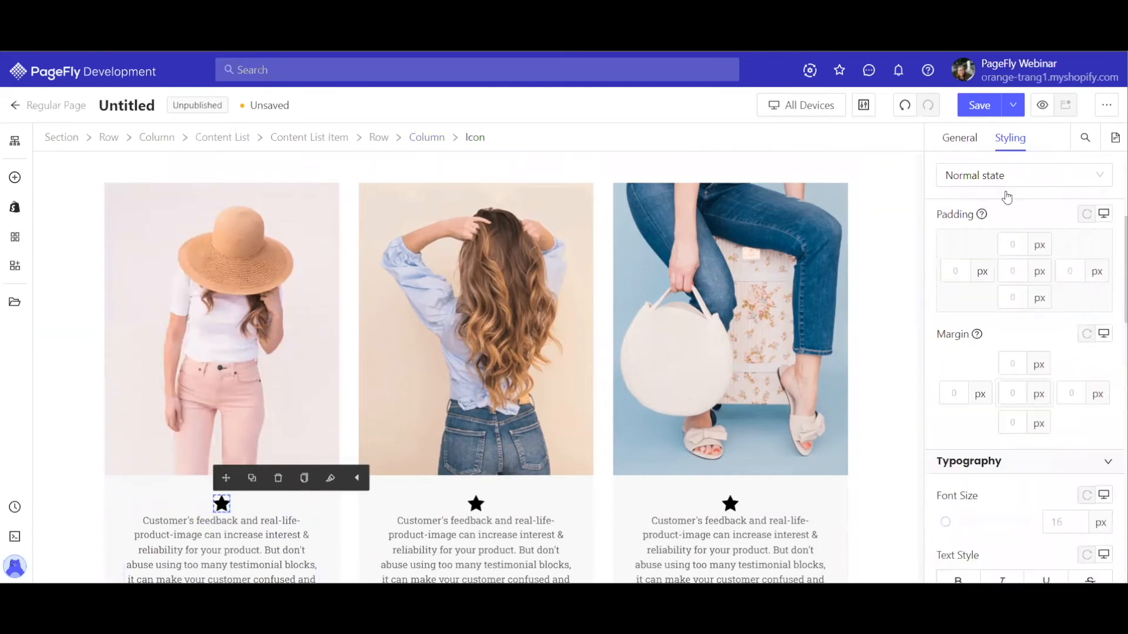
scroll(1002, 294, up, 3)
scroll(1030, 347, down, 6)
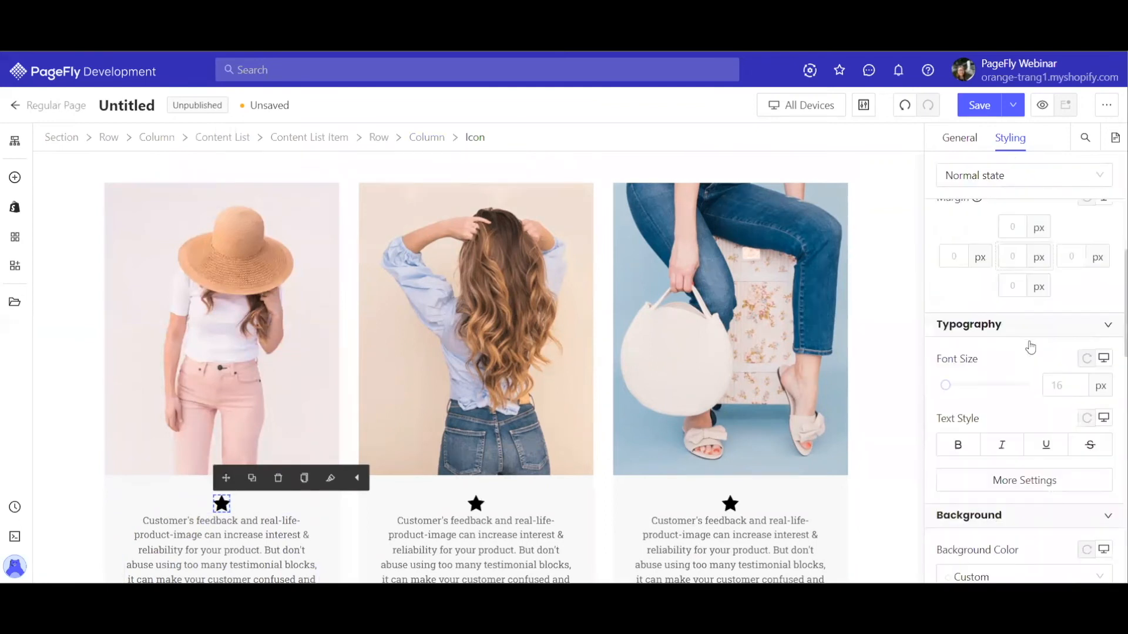
scroll(1060, 327, up, 3)
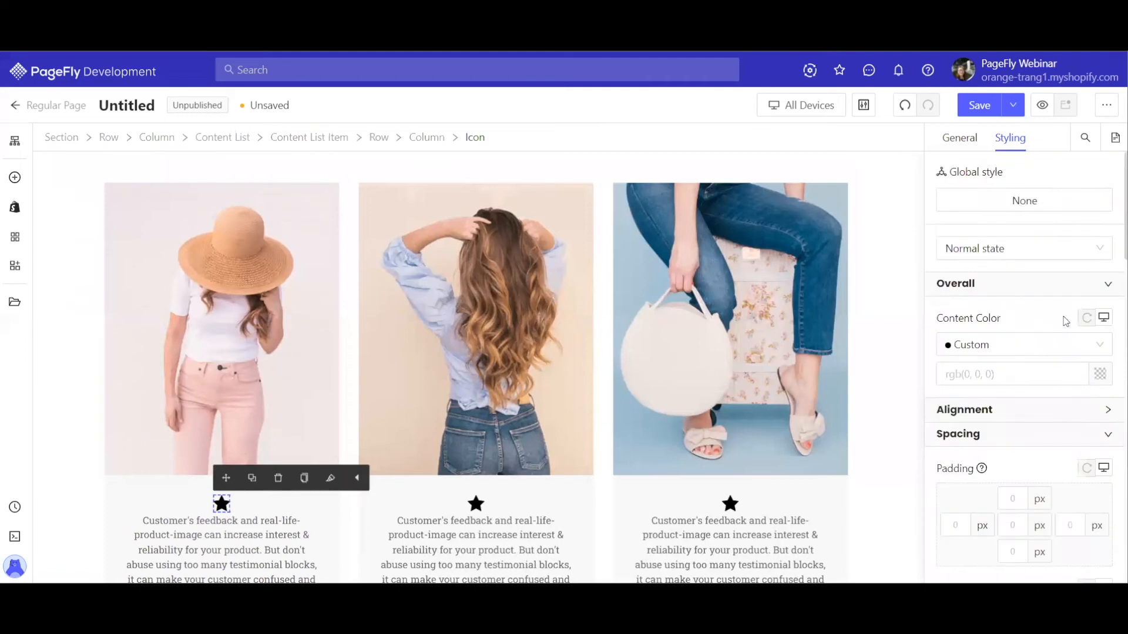
click(1099, 377)
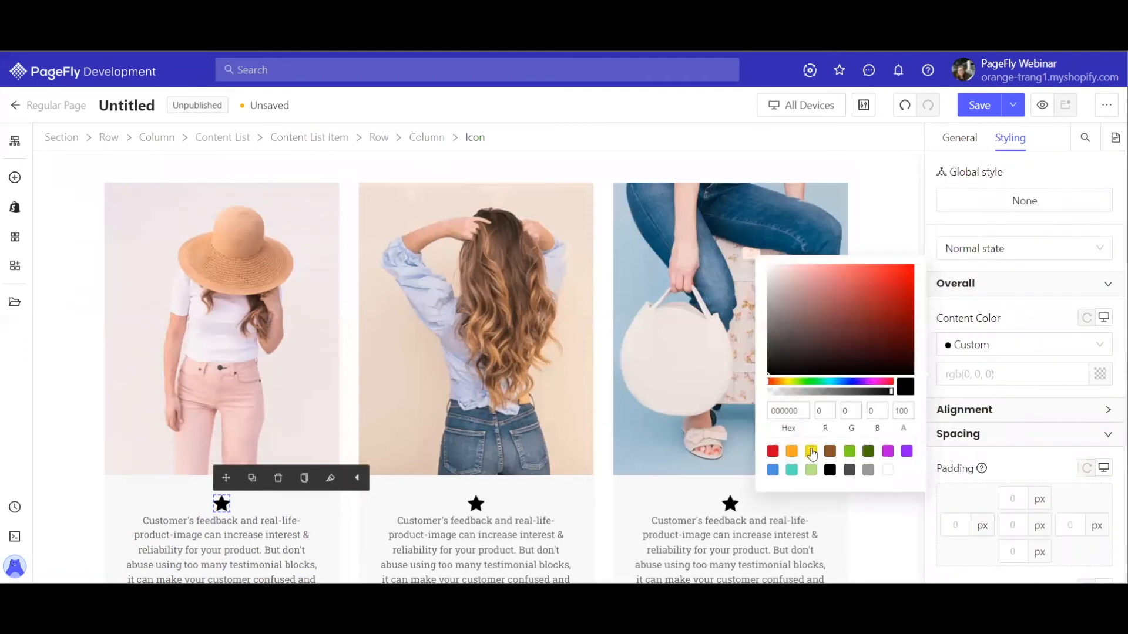
click(812, 452)
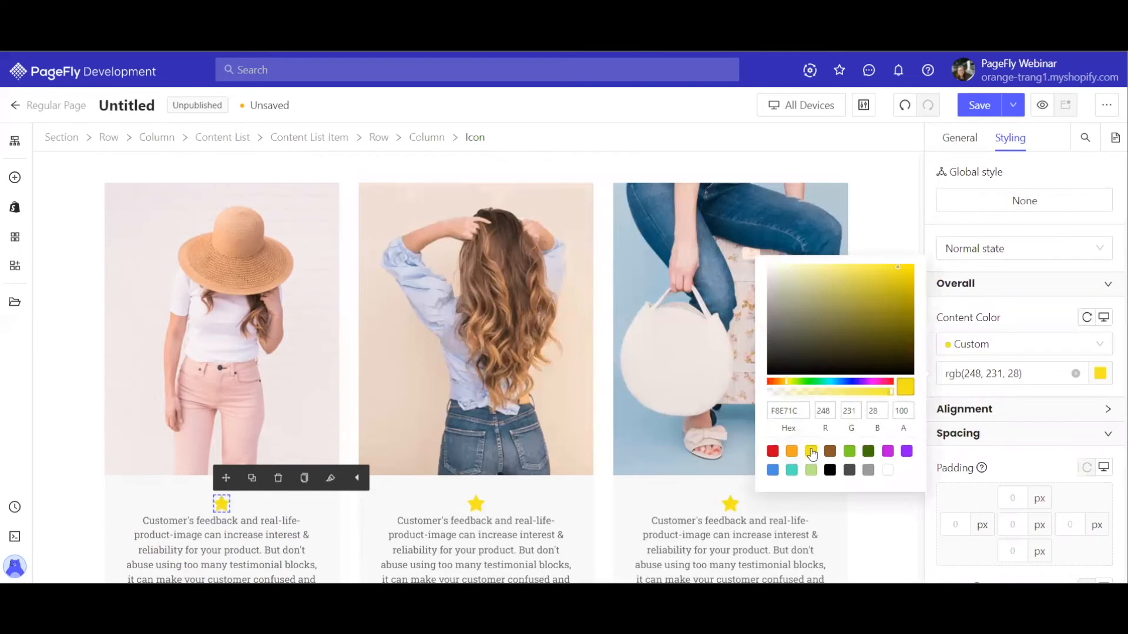
click(904, 278)
click(908, 278)
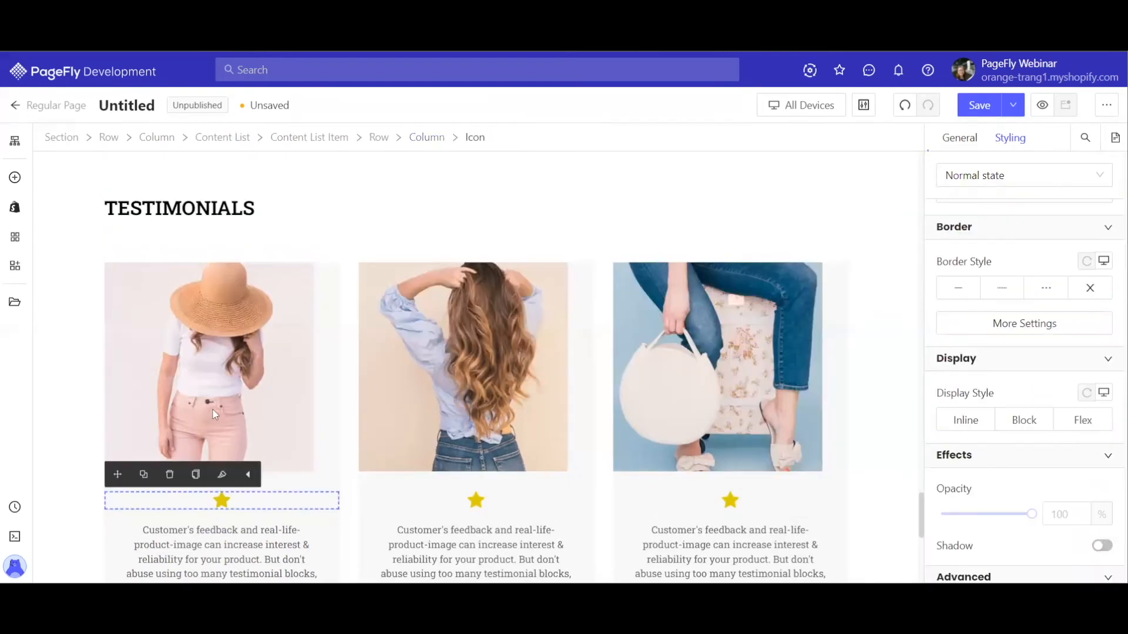
Step: Move the star icon between the feedback paragraph and the customer name in the first card, and duplicate it once
scroll(235, 414, down, 4)
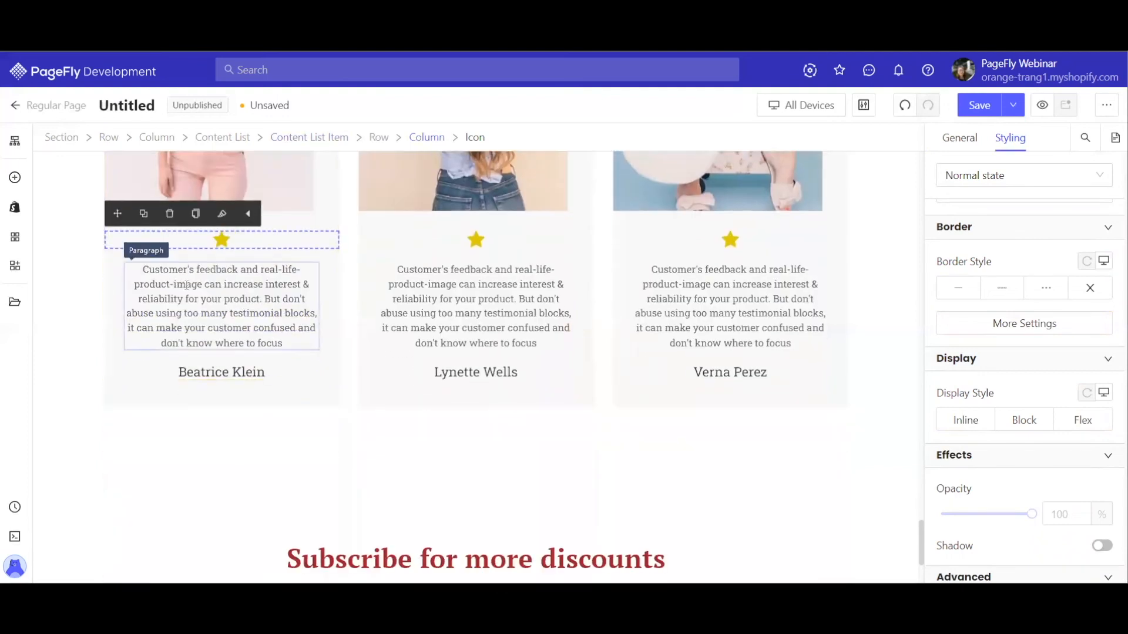
drag(118, 214, 207, 343)
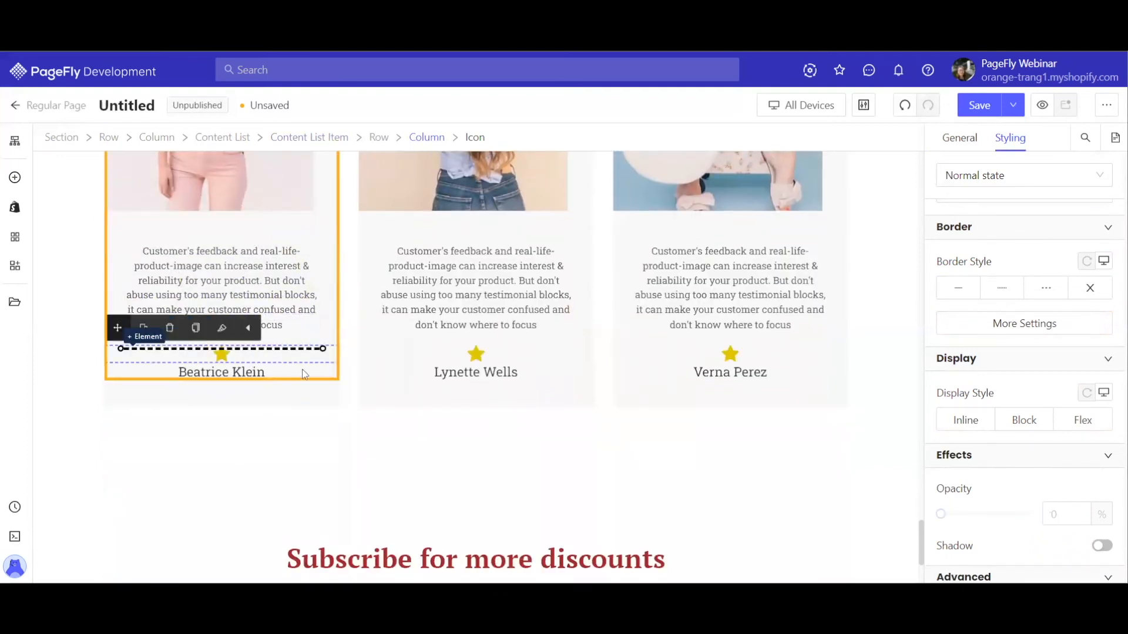
click(143, 333)
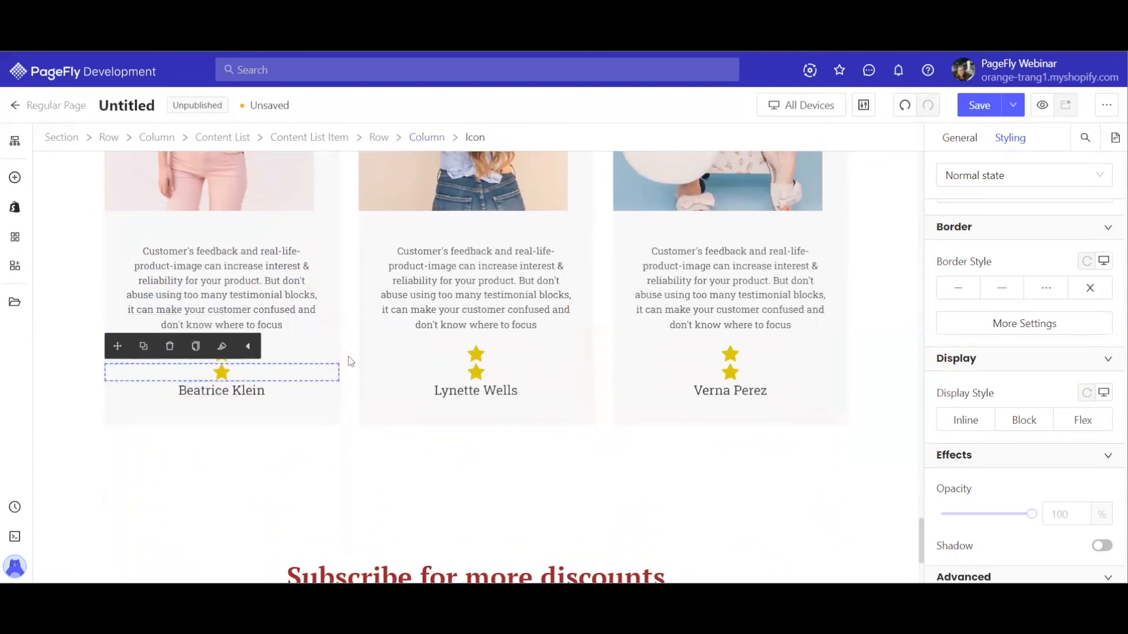
Step: Turn off the Flex display style on the testimonial card's column and duplicate the star icon to make a row of five
click(1083, 420)
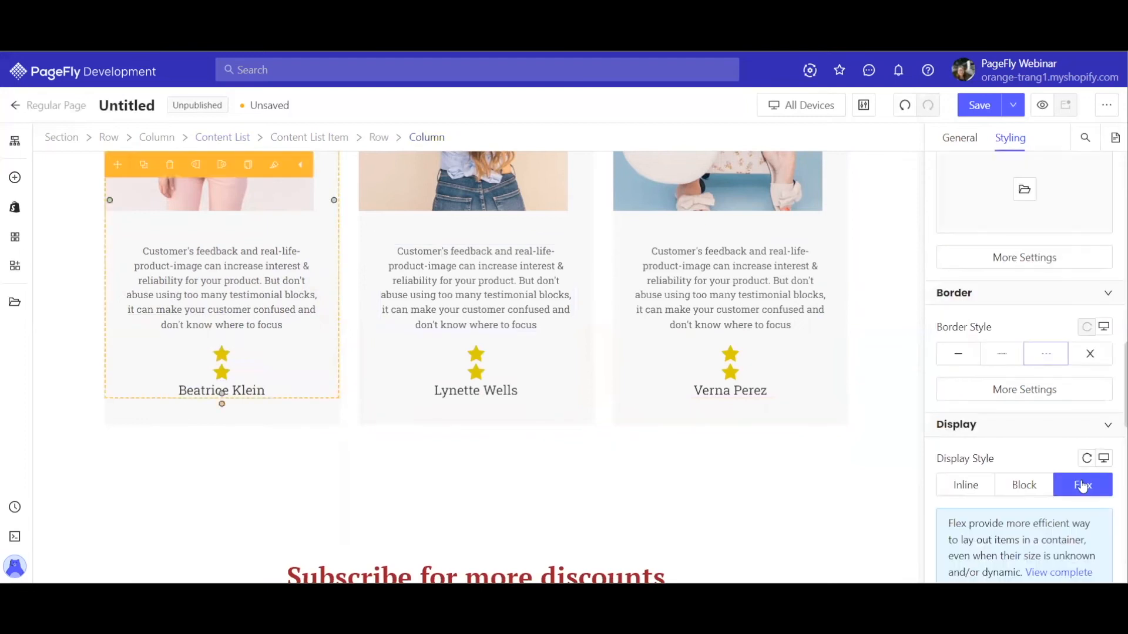
click(1083, 485)
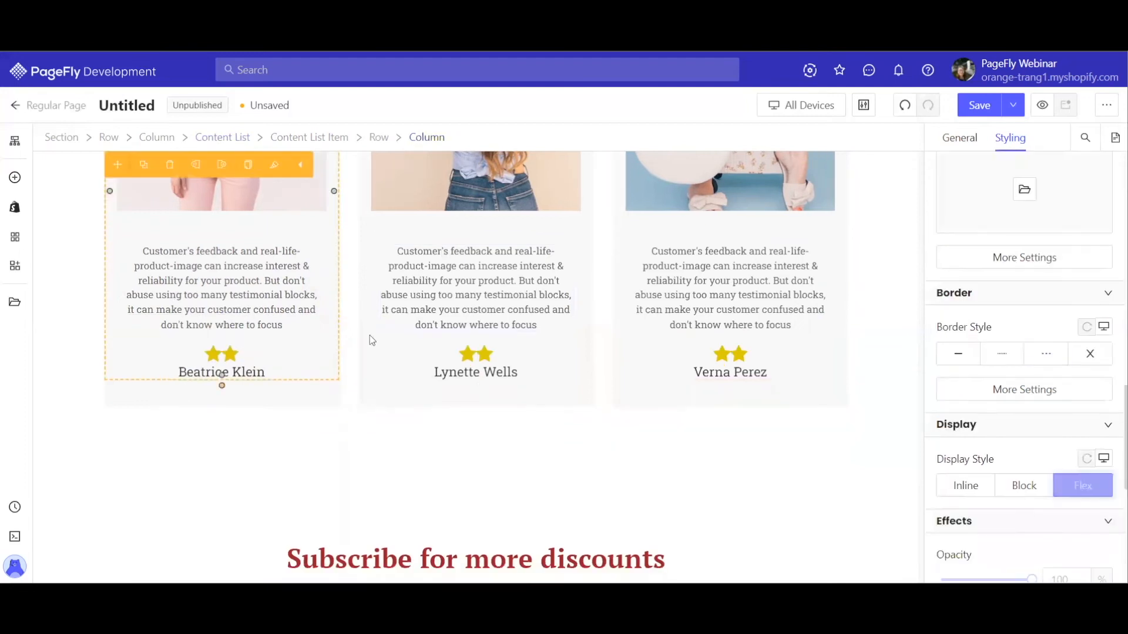
click(225, 356)
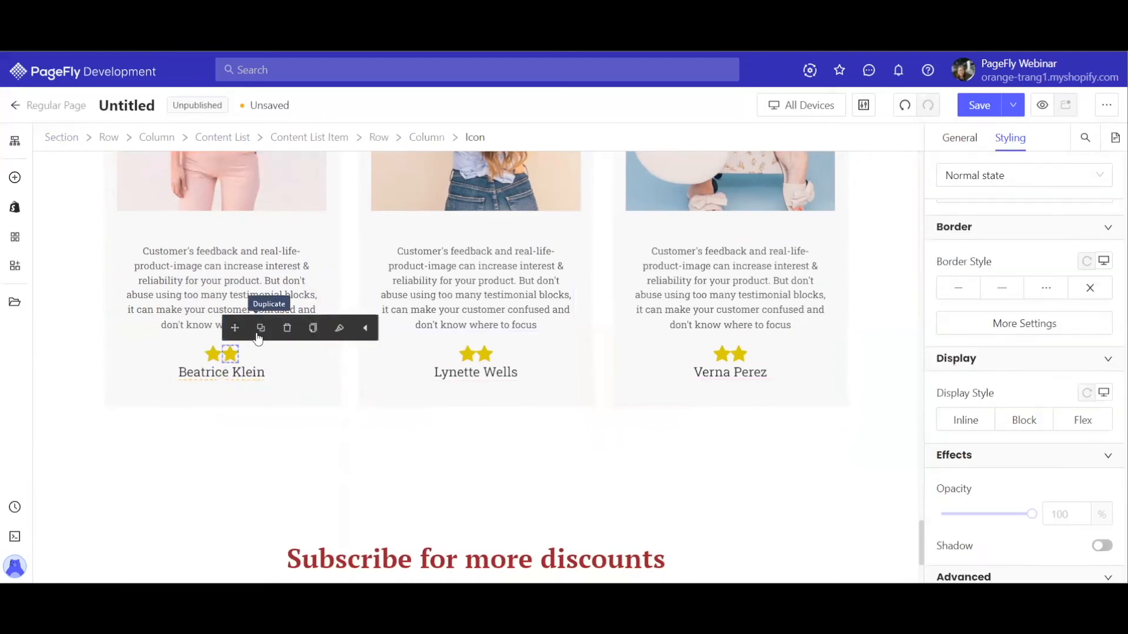
click(253, 329)
click(253, 329)
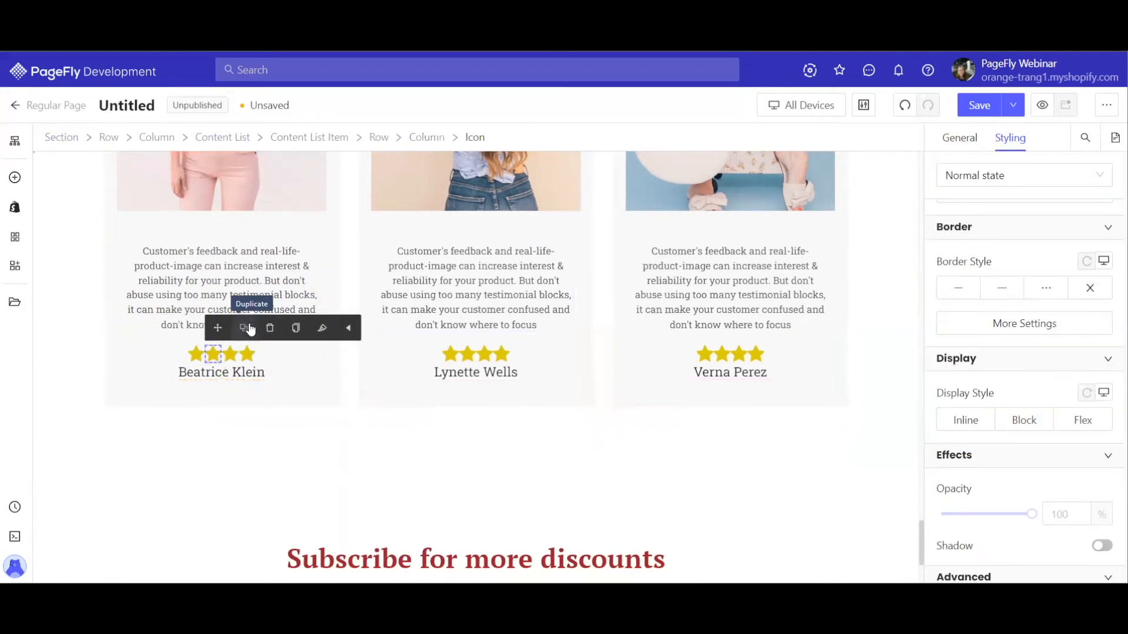
click(249, 329)
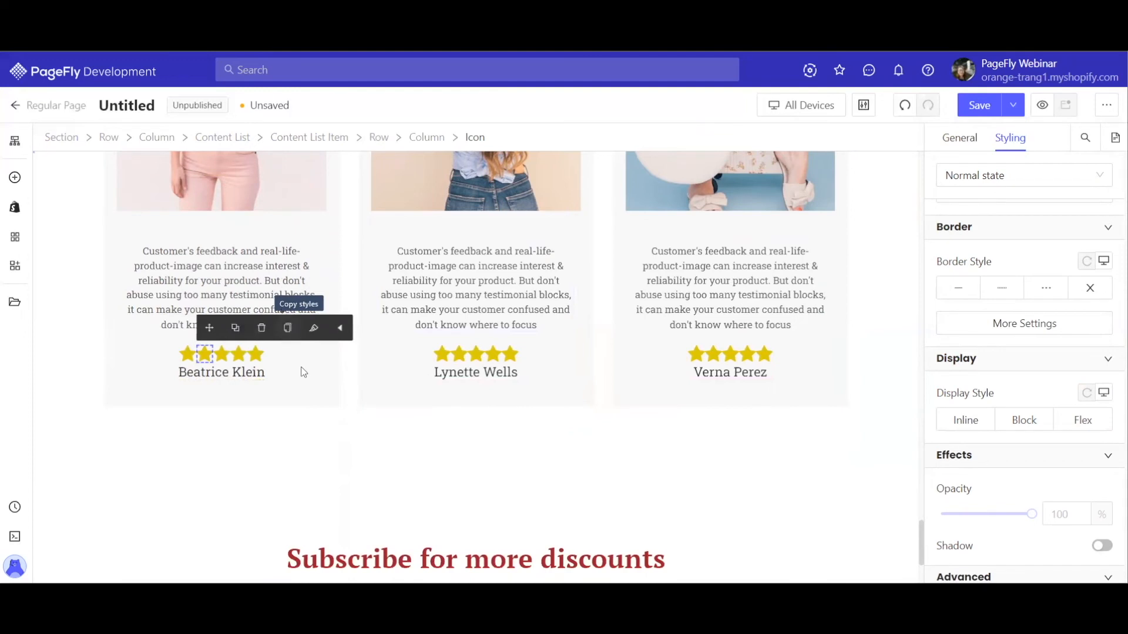
Step: Set the top margin of the customer name heading below the stars to 20 px
click(296, 367)
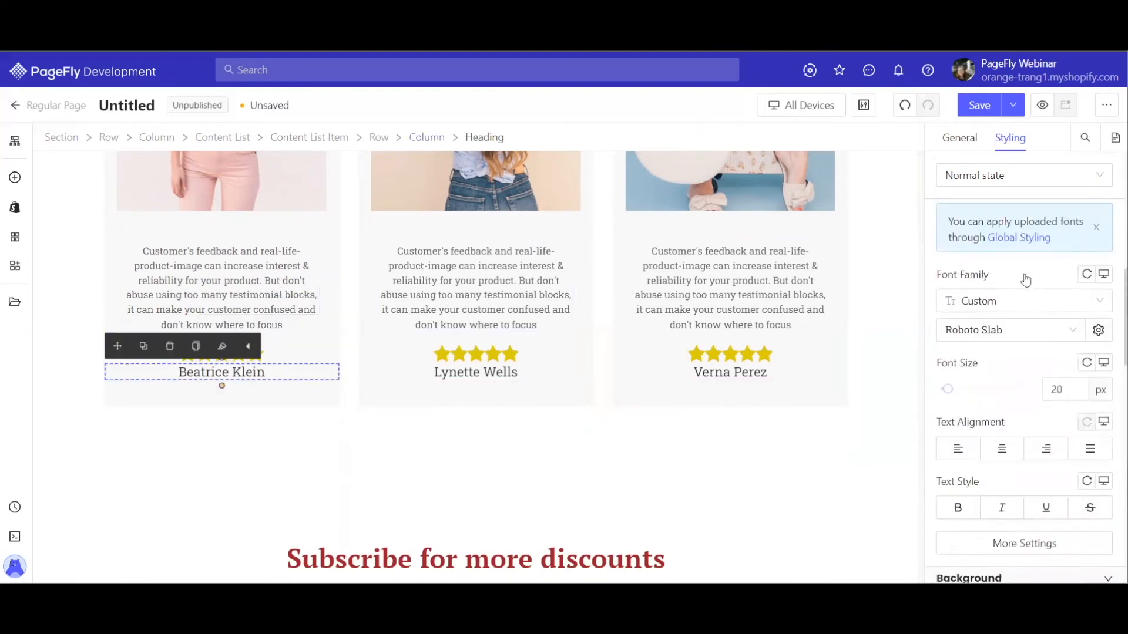
click(1004, 512)
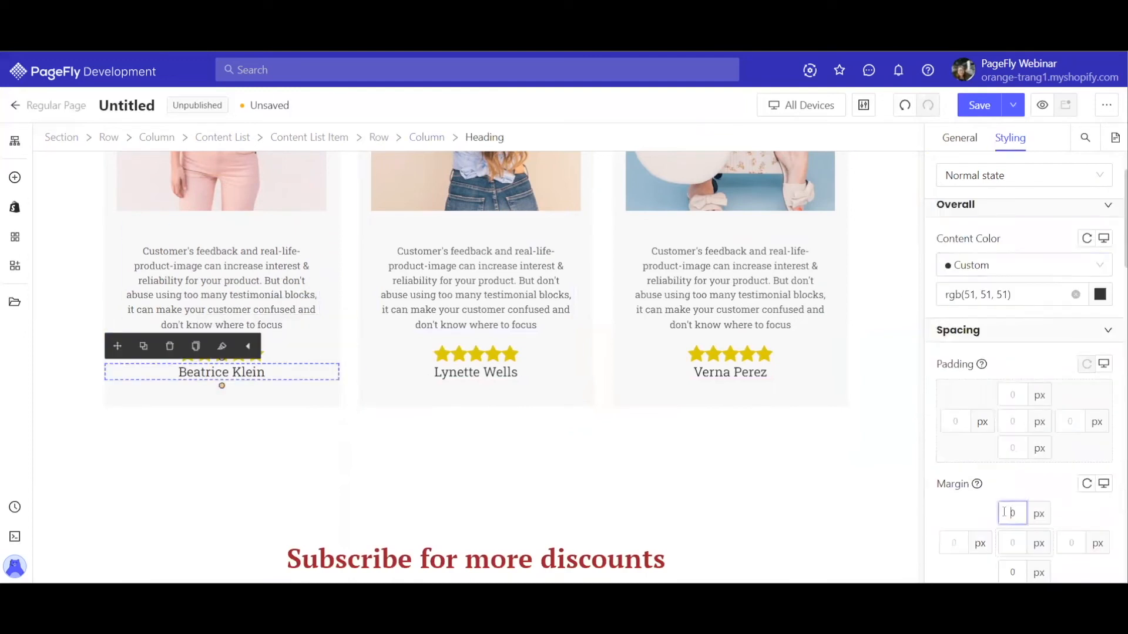
text(20)
Step: Reduce the image width of the testimonial card photo to 191 px
scroll(249, 266, up, 3)
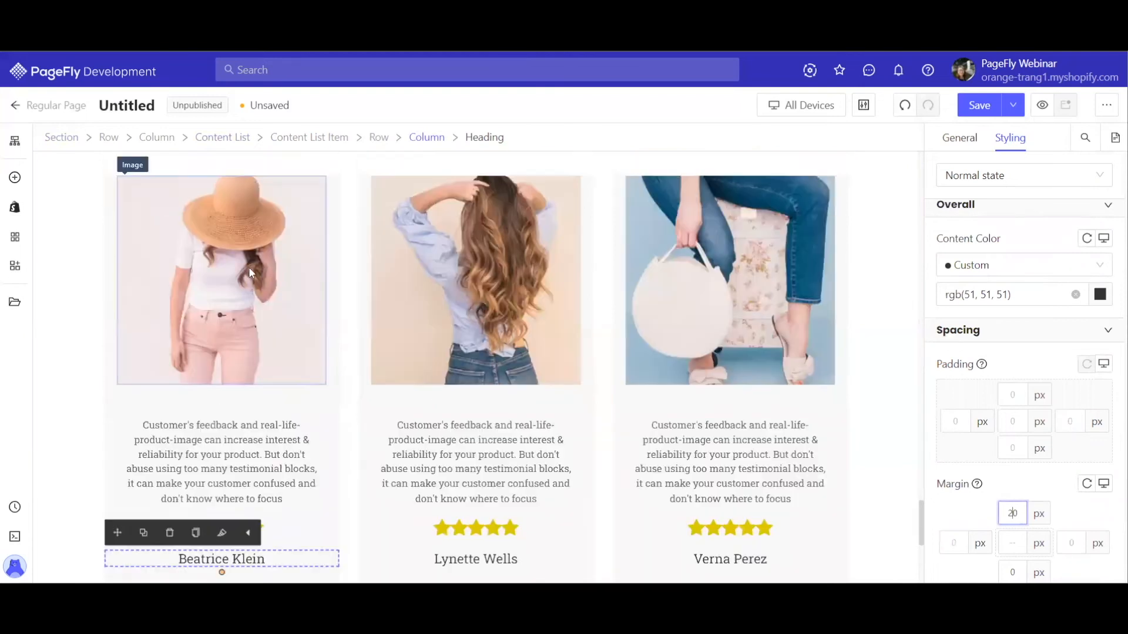
click(248, 272)
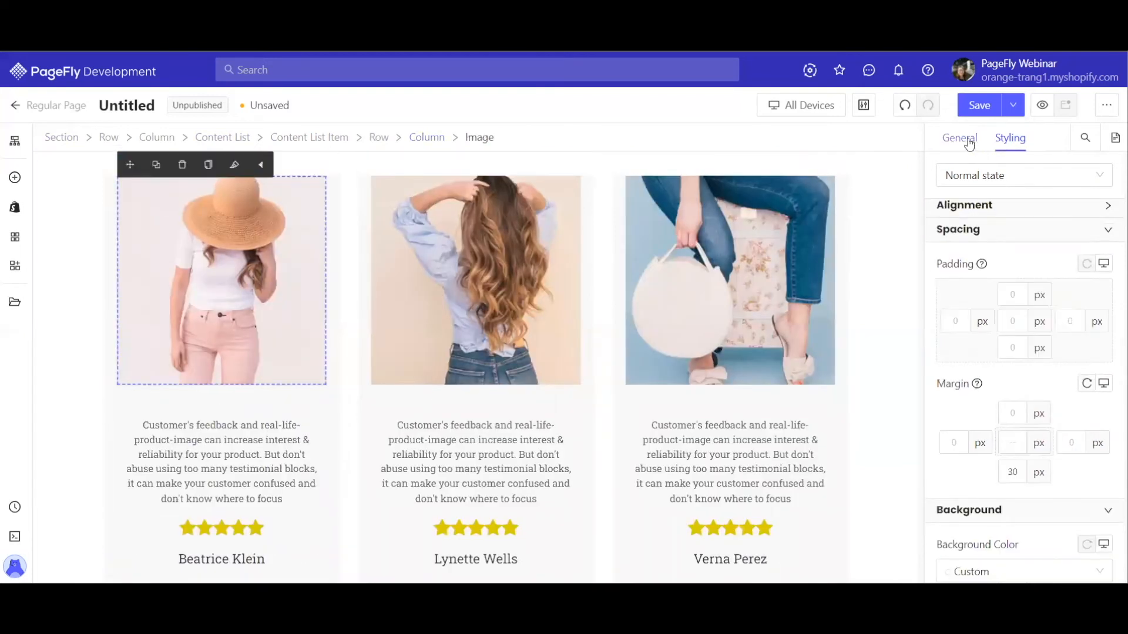
click(968, 143)
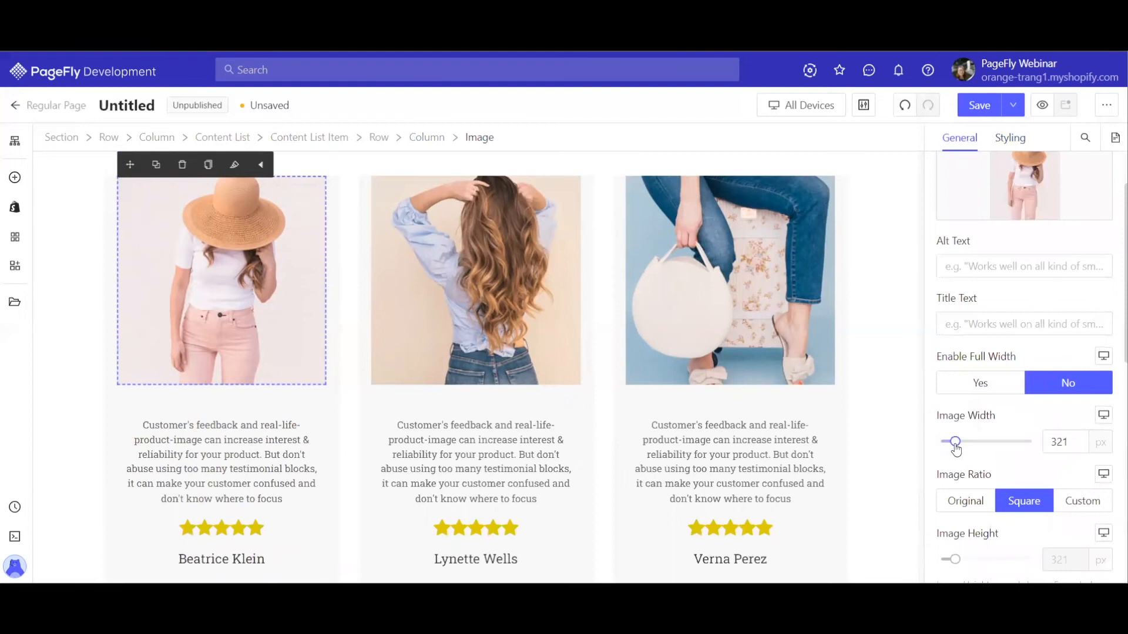
scroll(991, 439, down, 3)
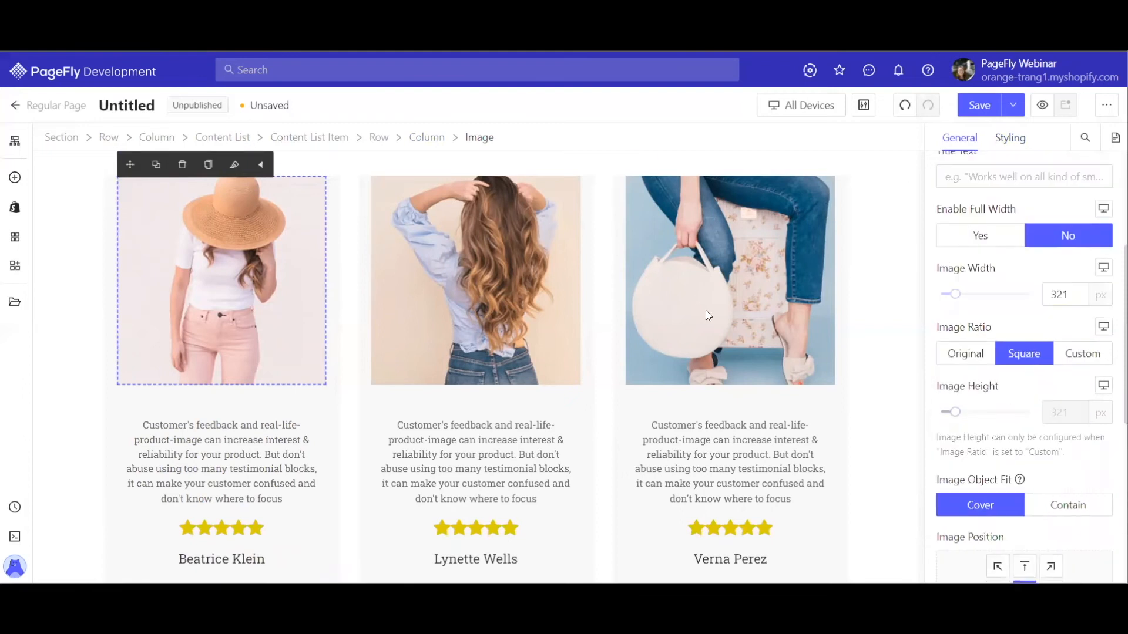
drag(955, 294, 947, 297)
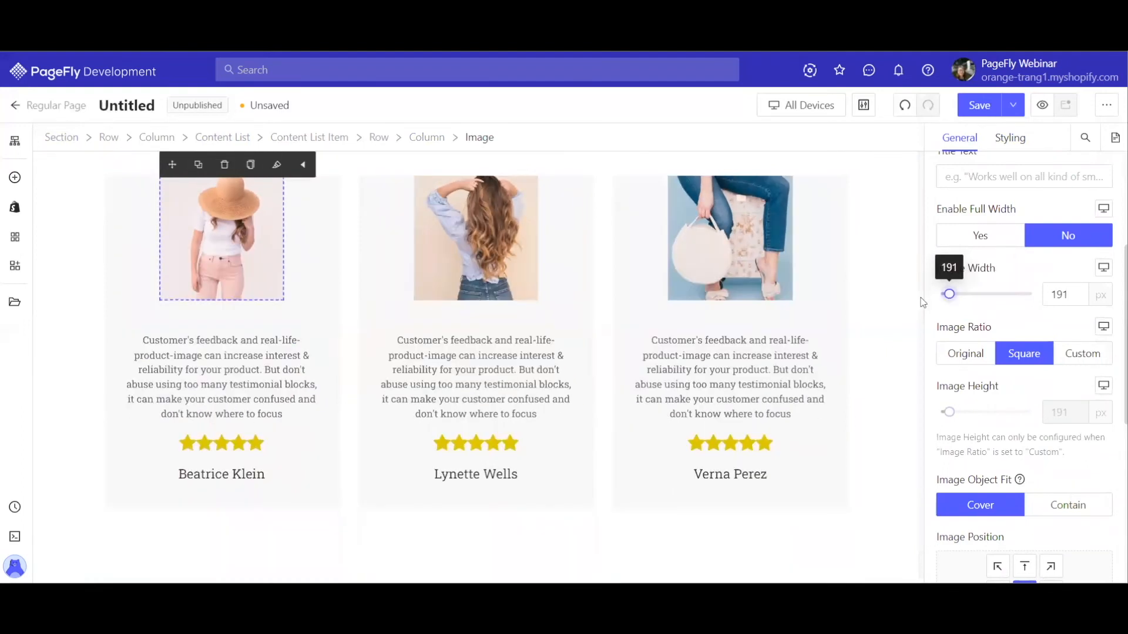
scroll(1055, 284, down, 6)
scroll(1054, 283, up, 8)
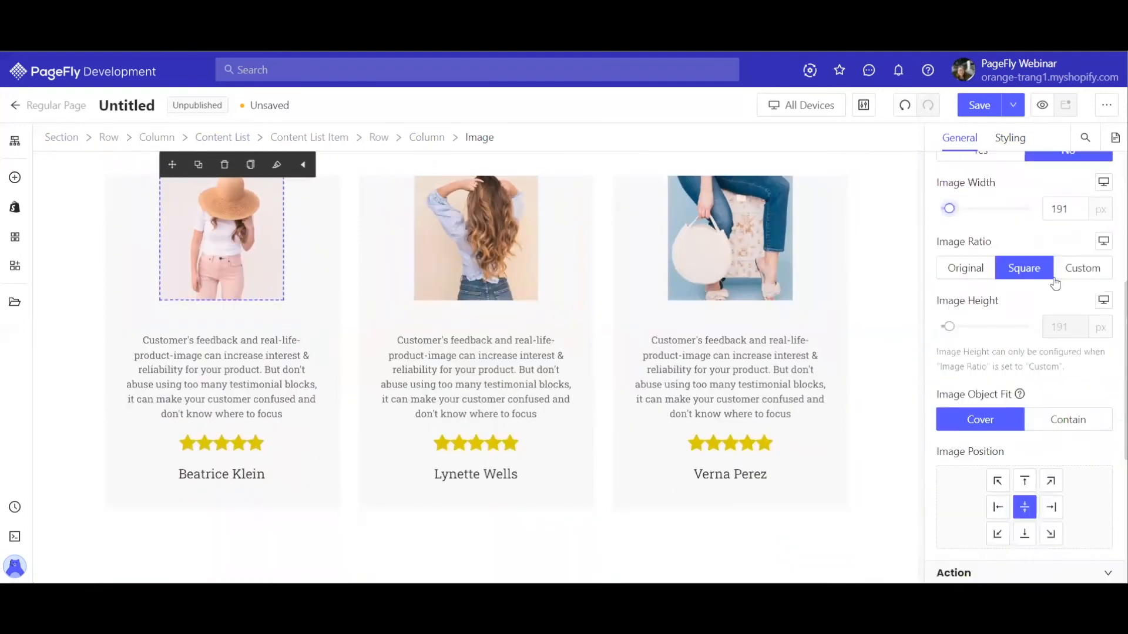
Step: Make the testimonial photos circular by setting the border radius to 100% on all corners
click(1010, 140)
scroll(1054, 322, down, 5)
scroll(1054, 322, down, 3)
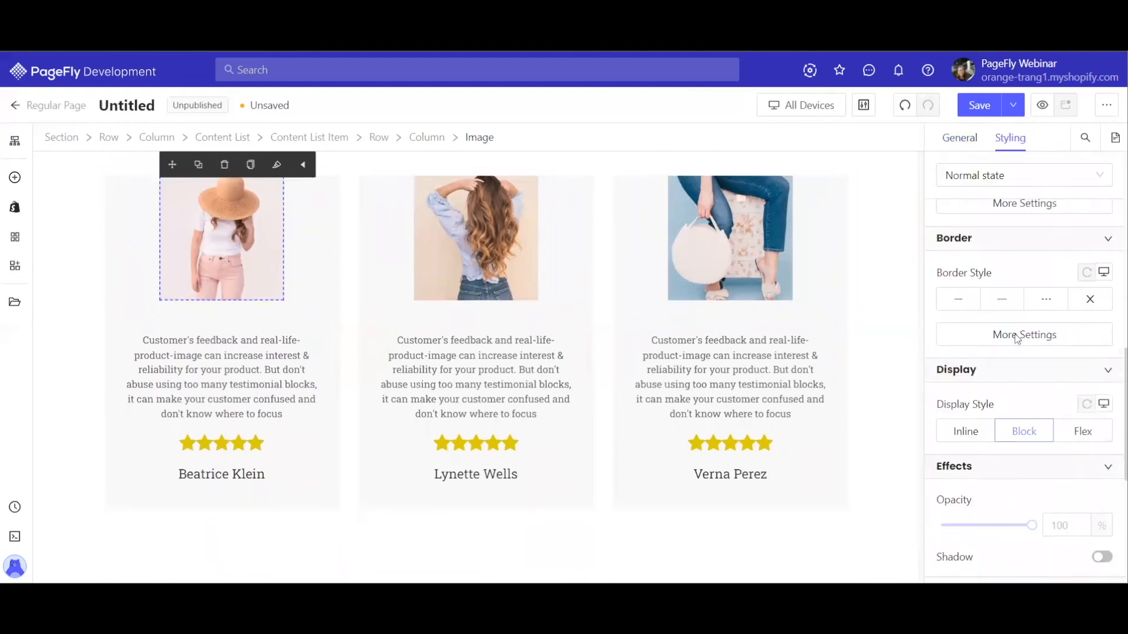
scroll(963, 360, up, 2)
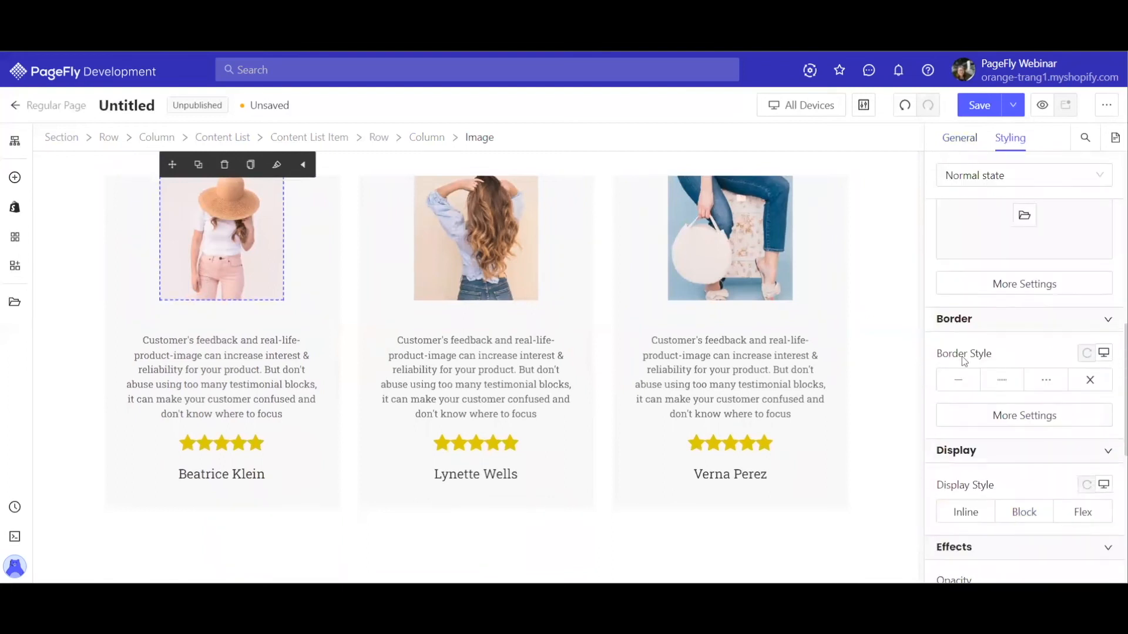
click(1011, 417)
click(850, 422)
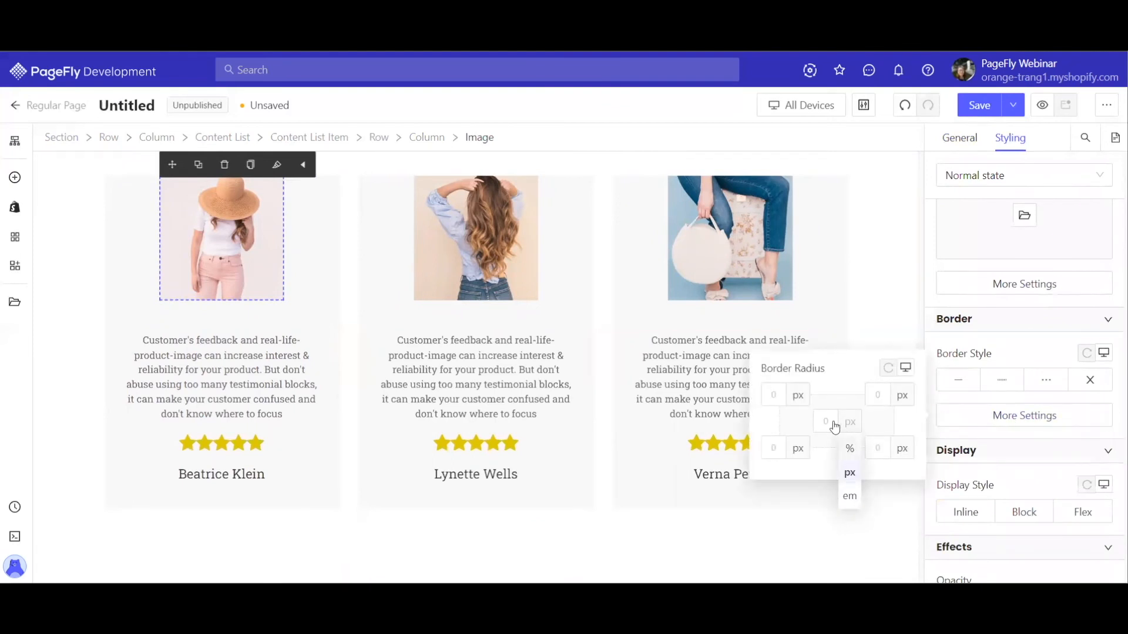
click(851, 449)
text(100)
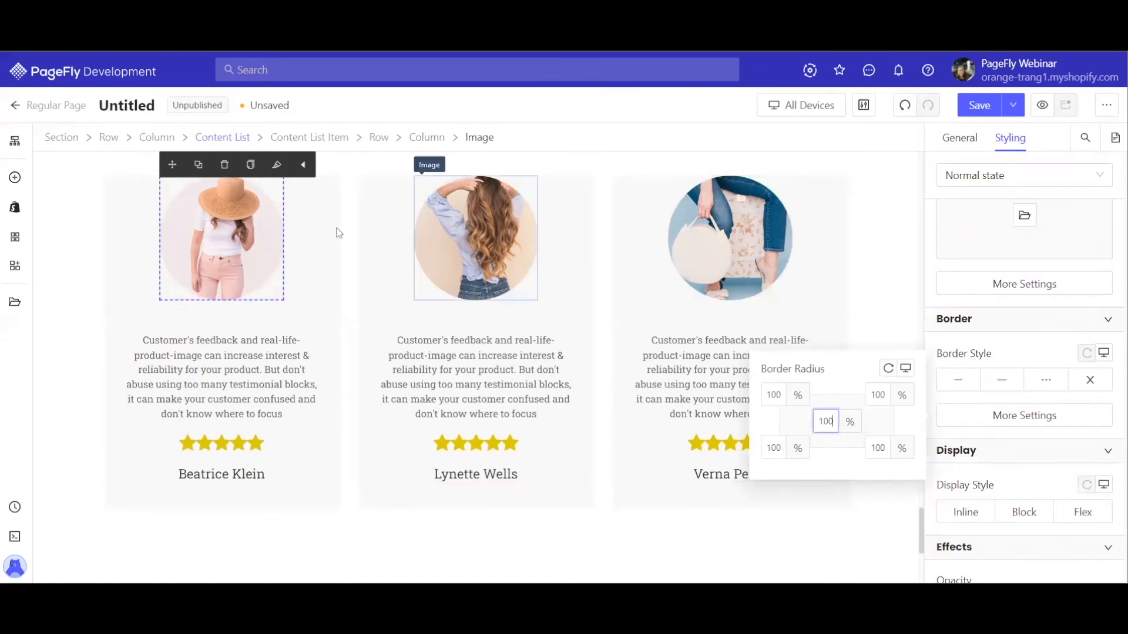
Step: Set the image width of the testimonial photo to 170 px
click(960, 138)
scroll(1032, 254, up, 3)
scroll(1032, 253, up, 3)
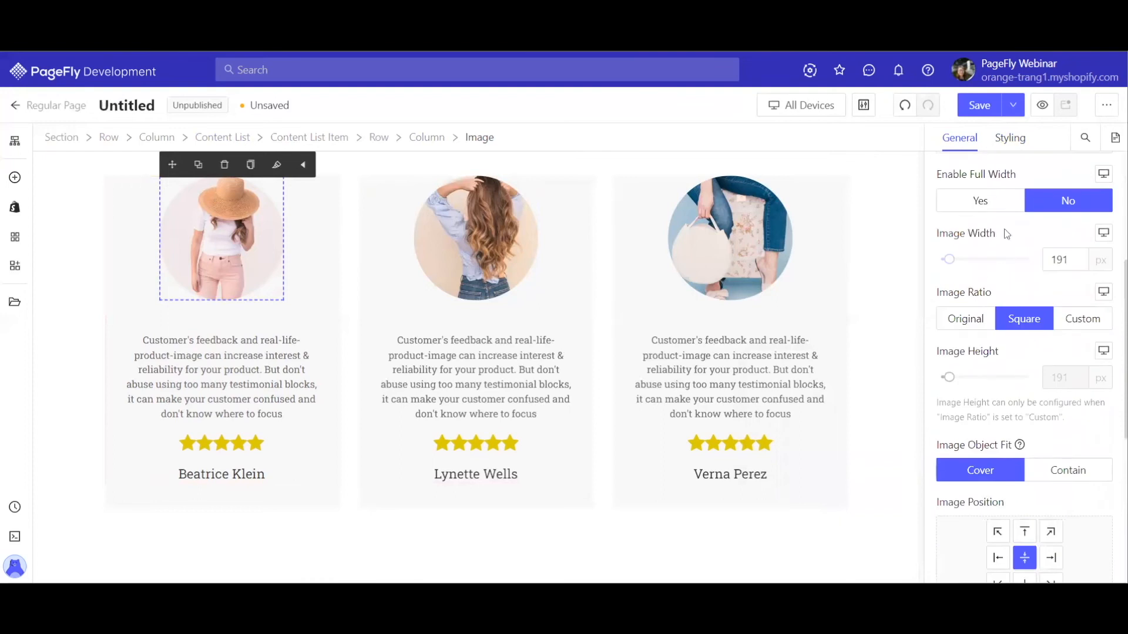
drag(1072, 253, 1055, 254)
text(70)
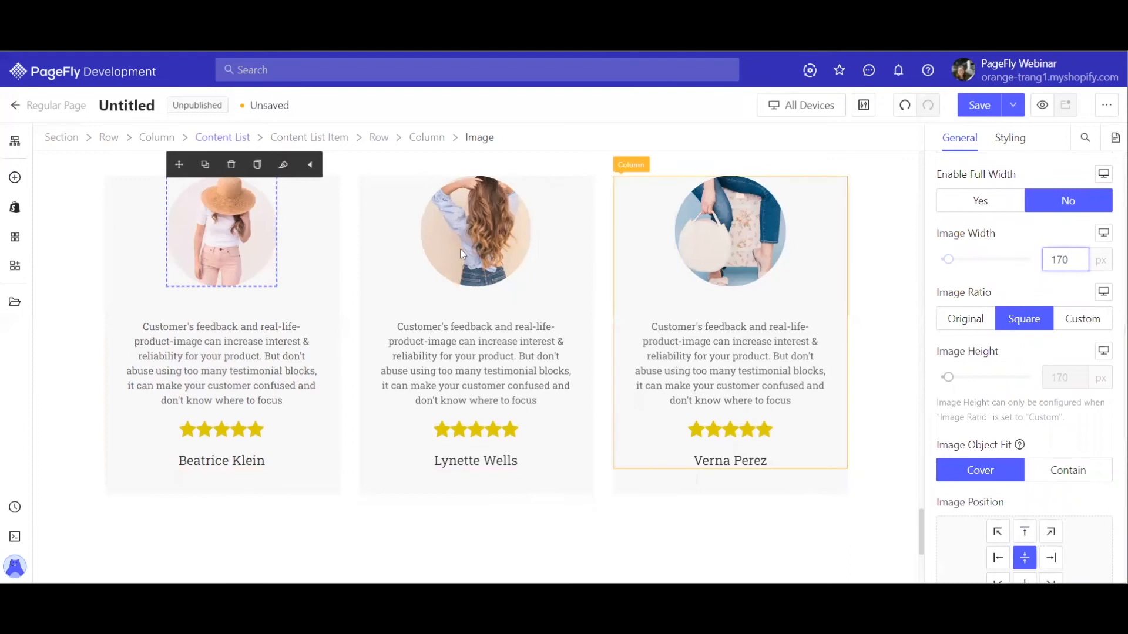
Step: Set the top padding of the testimonial content list item to 40 px
click(326, 260)
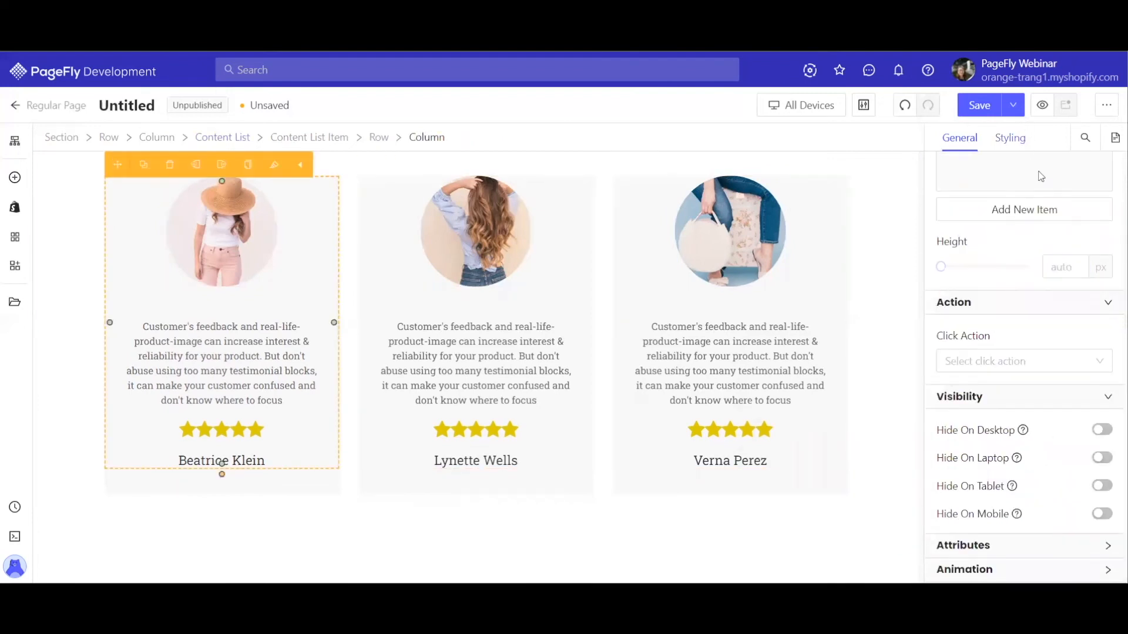
click(377, 139)
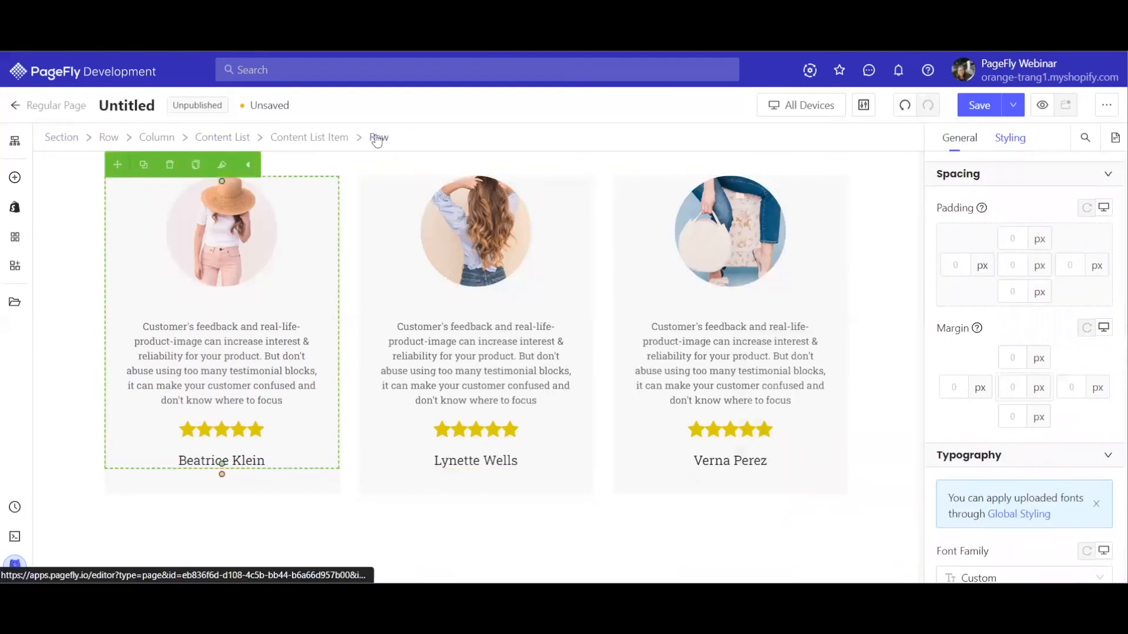
click(166, 134)
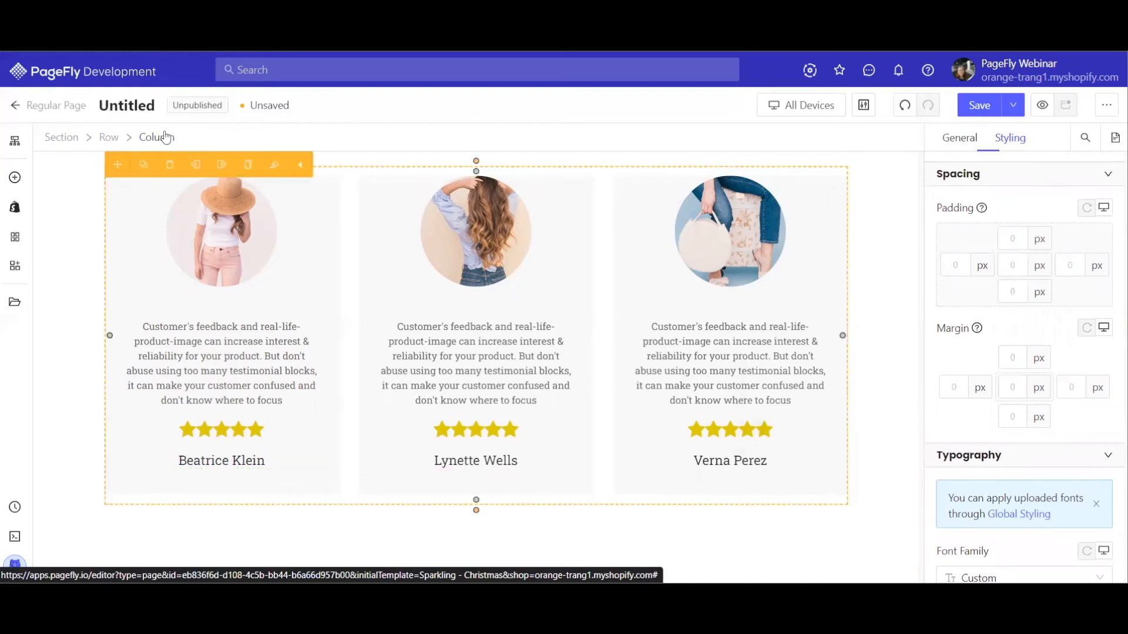
click(314, 480)
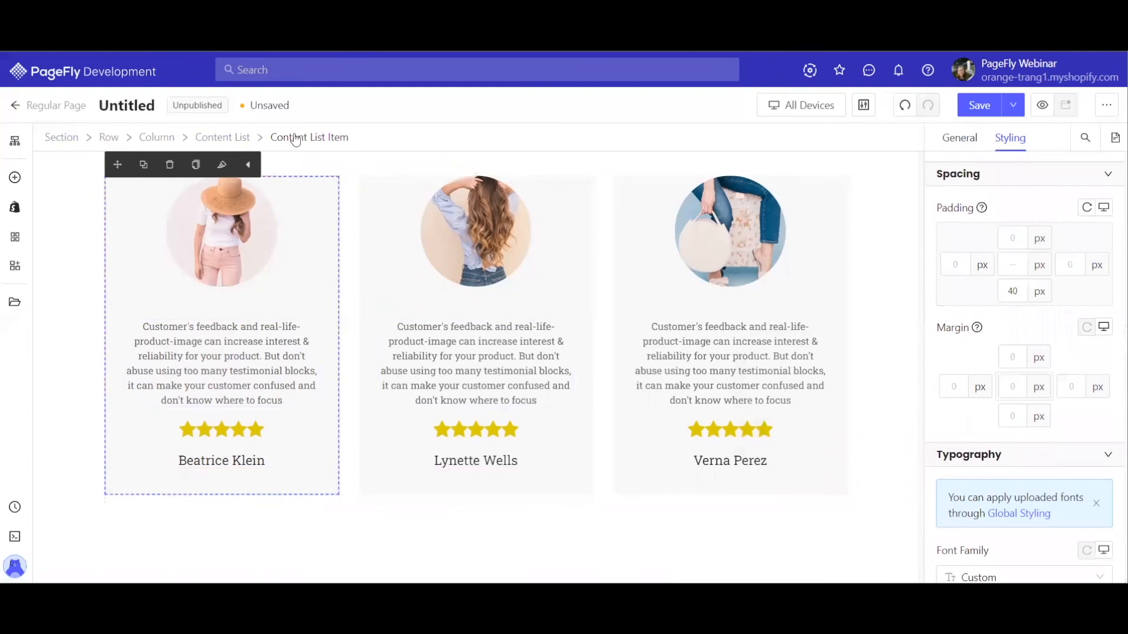
click(1010, 238)
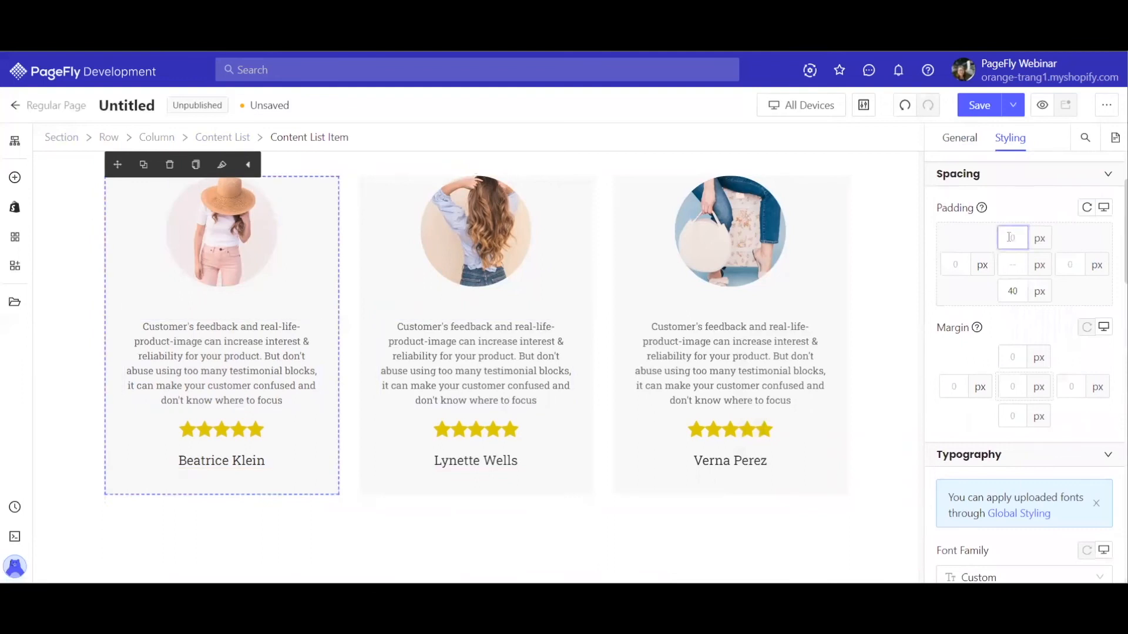
text(40)
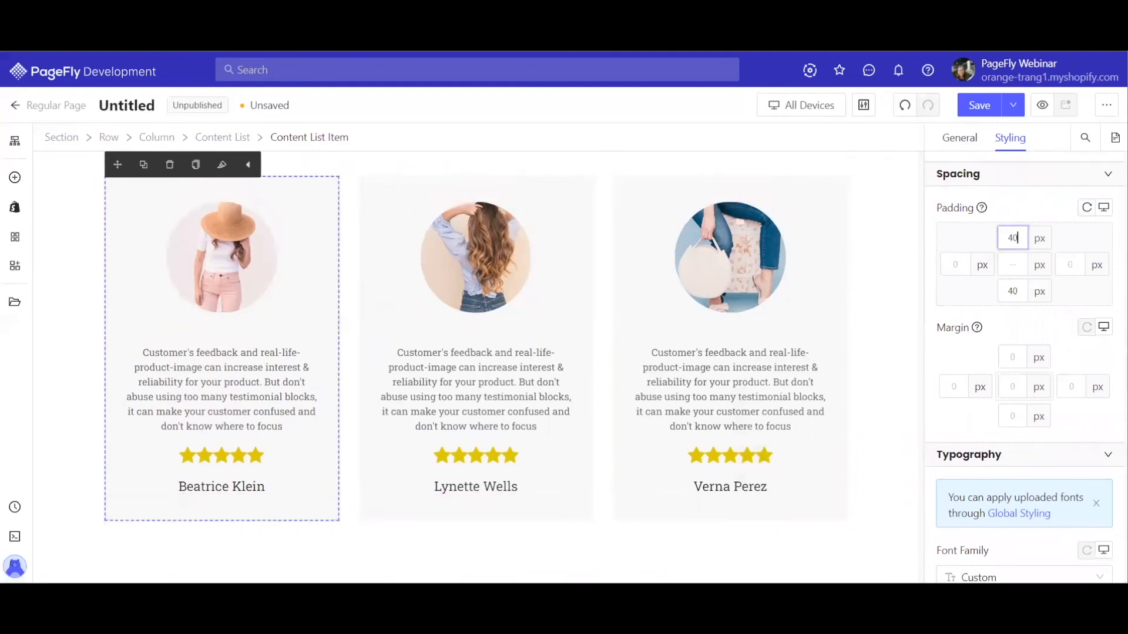
Step: Set the items spacing of the testimonial content list to 31 px
click(229, 136)
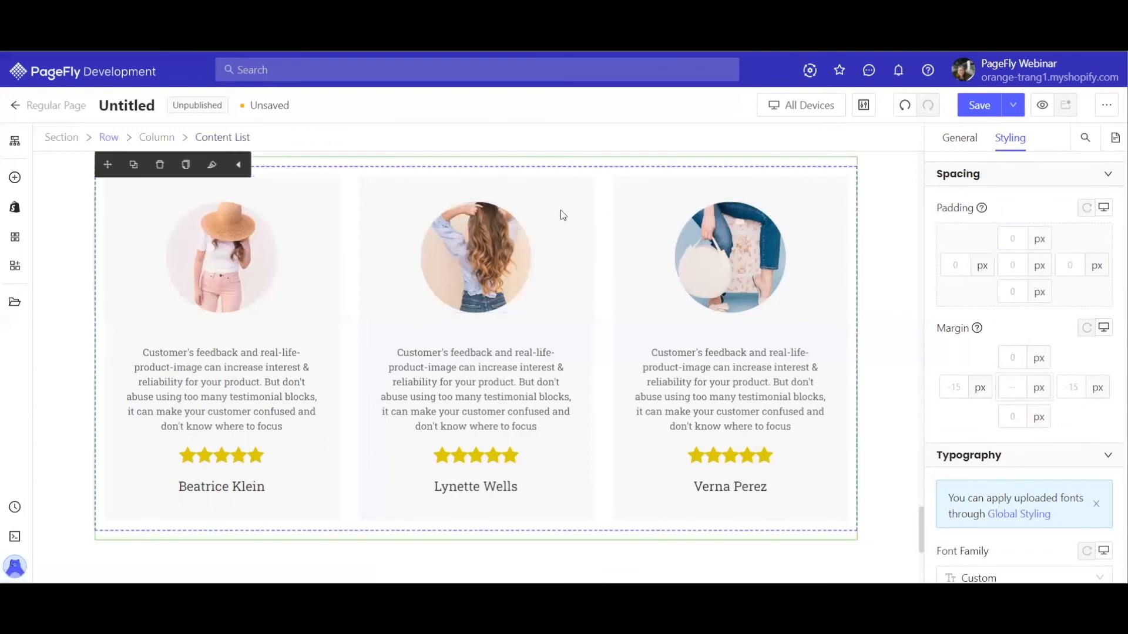
click(958, 141)
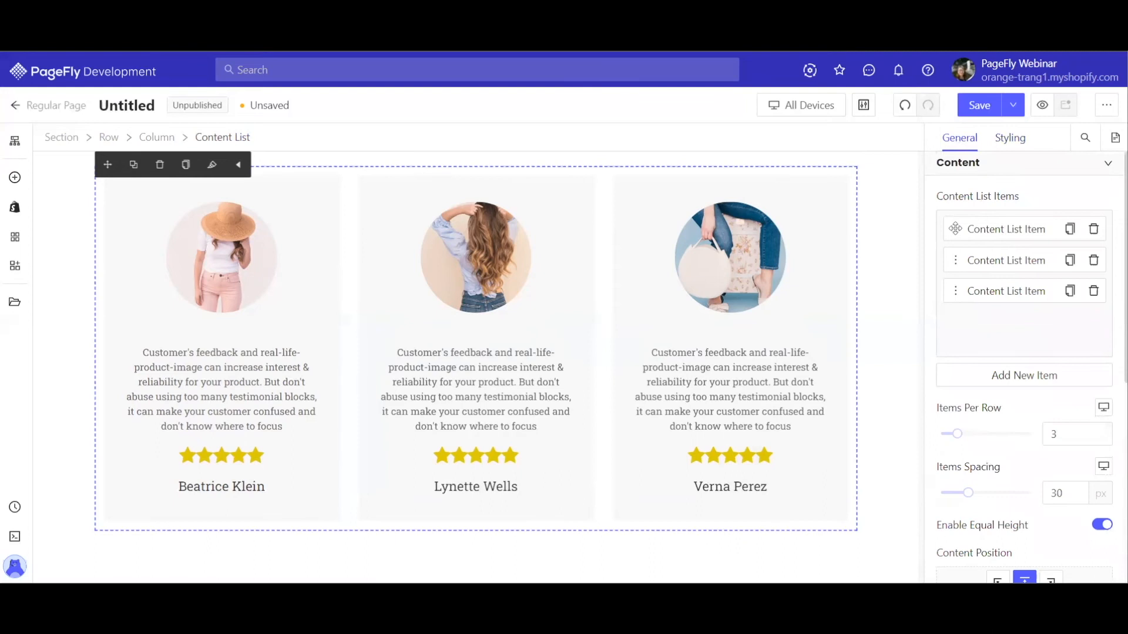
mouse_move(955, 228)
mouse_down()
mouse_move(957, 259)
mouse_move(954, 217)
mouse_up()
scroll(1011, 304, down, 3)
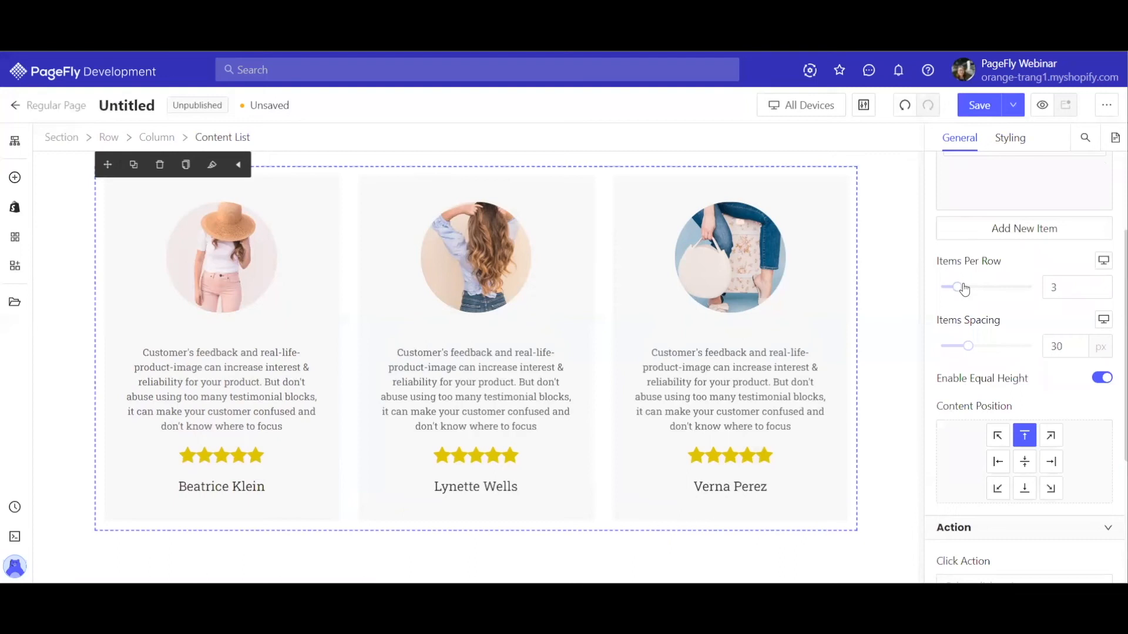
scroll(975, 288, up, 3)
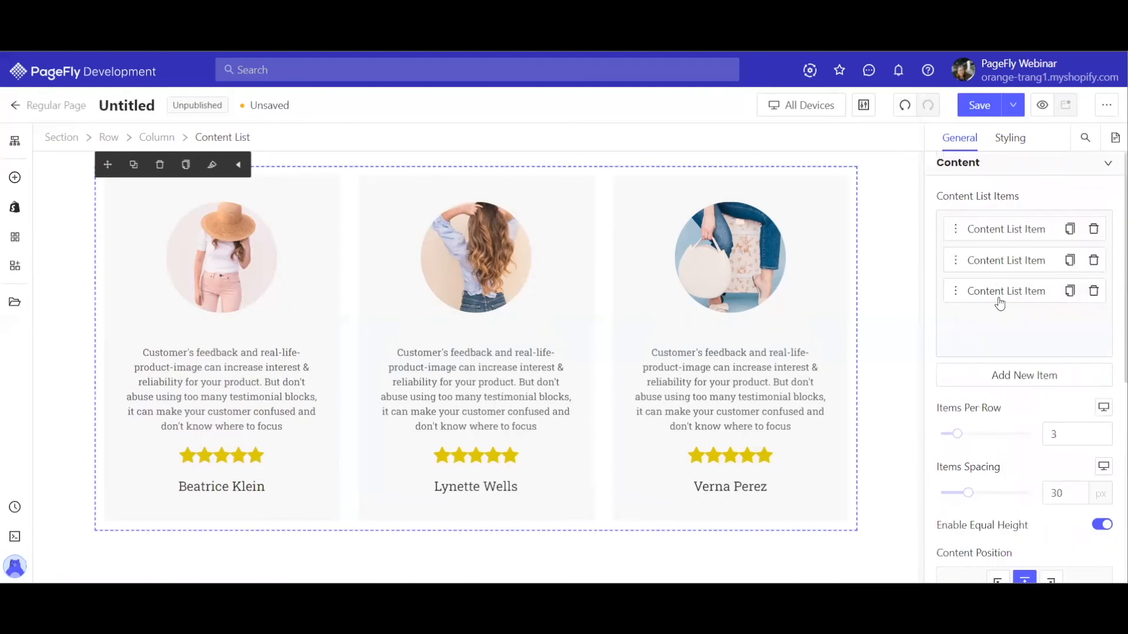
scroll(1011, 327, down, 3)
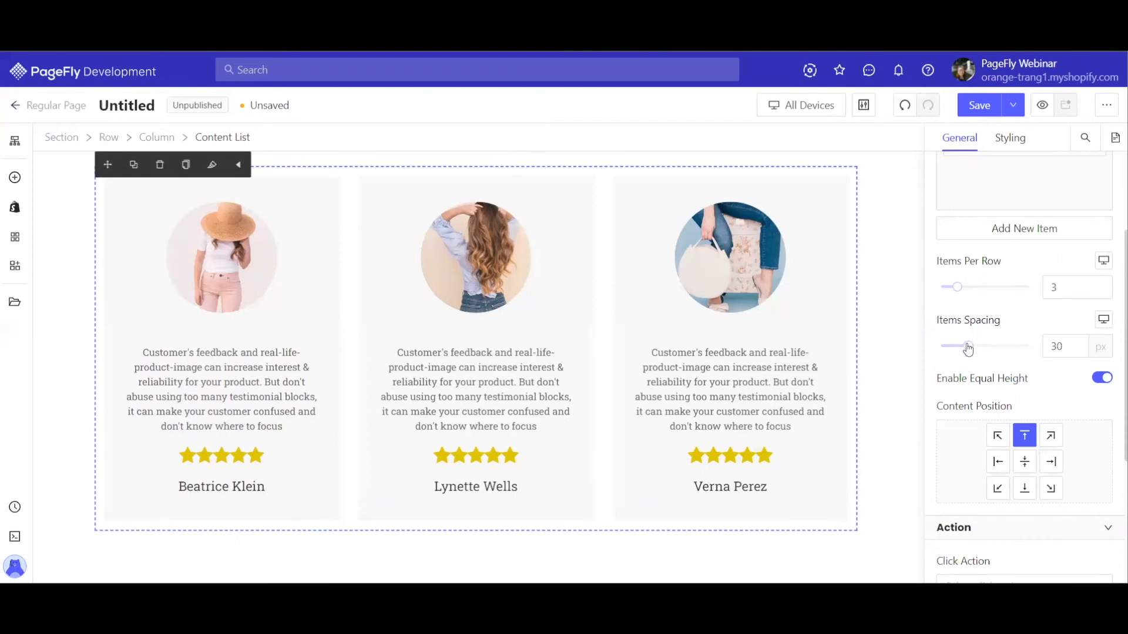
mouse_move(968, 348)
mouse_down()
mouse_move(988, 347)
mouse_move(967, 344)
mouse_up()
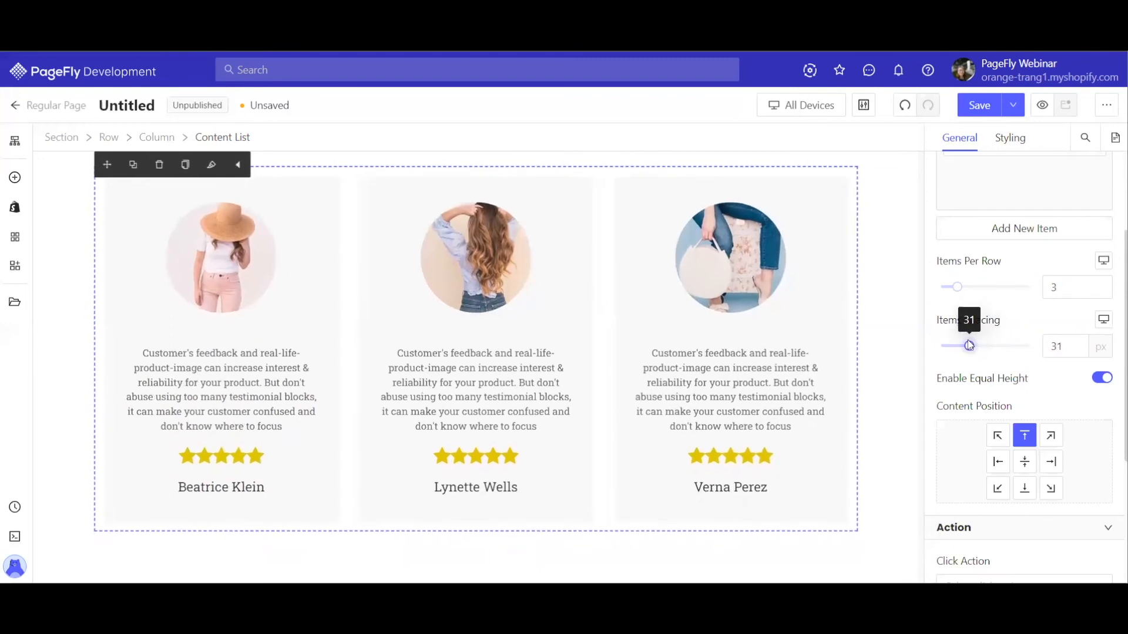
Step: Reselect the testimonial content list and examine its layout, action and visibility settings
click(567, 335)
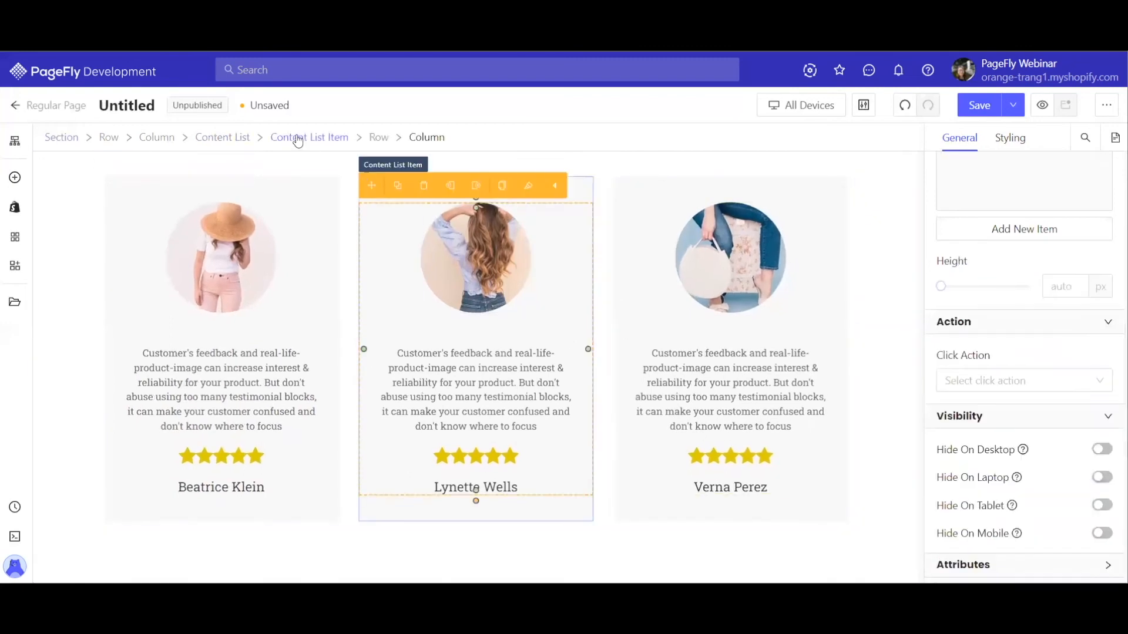
click(272, 147)
click(230, 144)
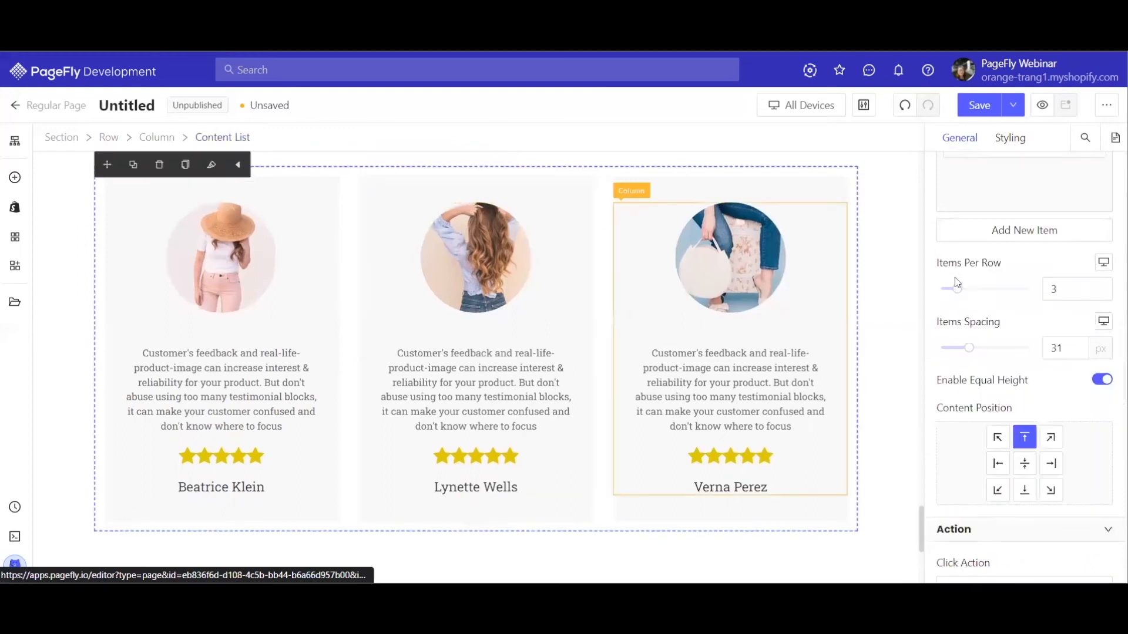
scroll(957, 293, down, 3)
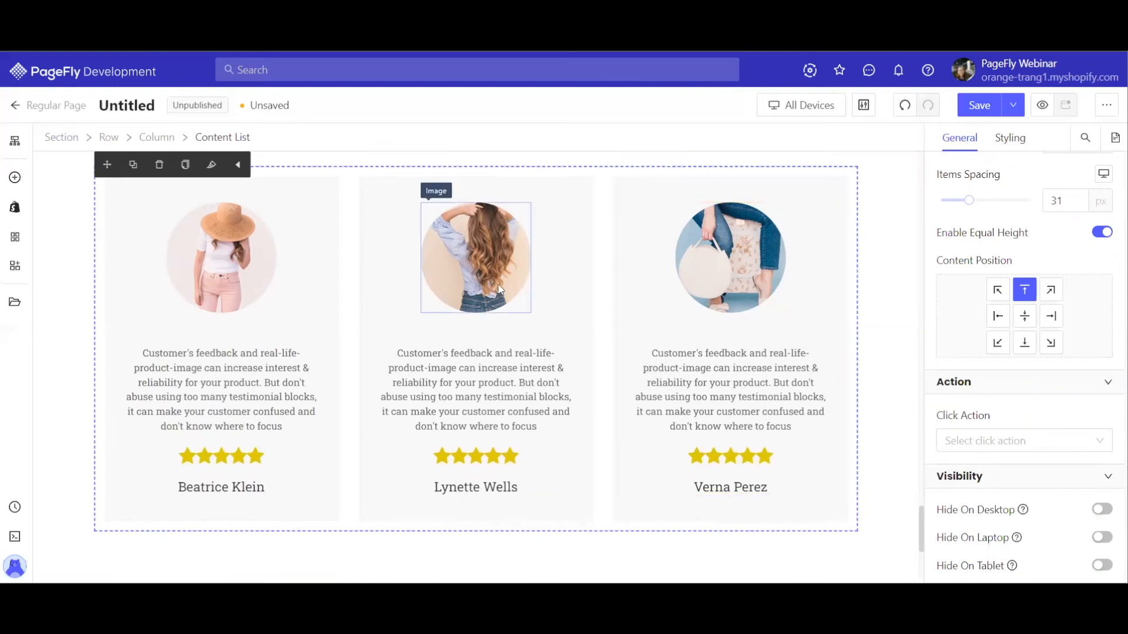
scroll(360, 350, down, 3)
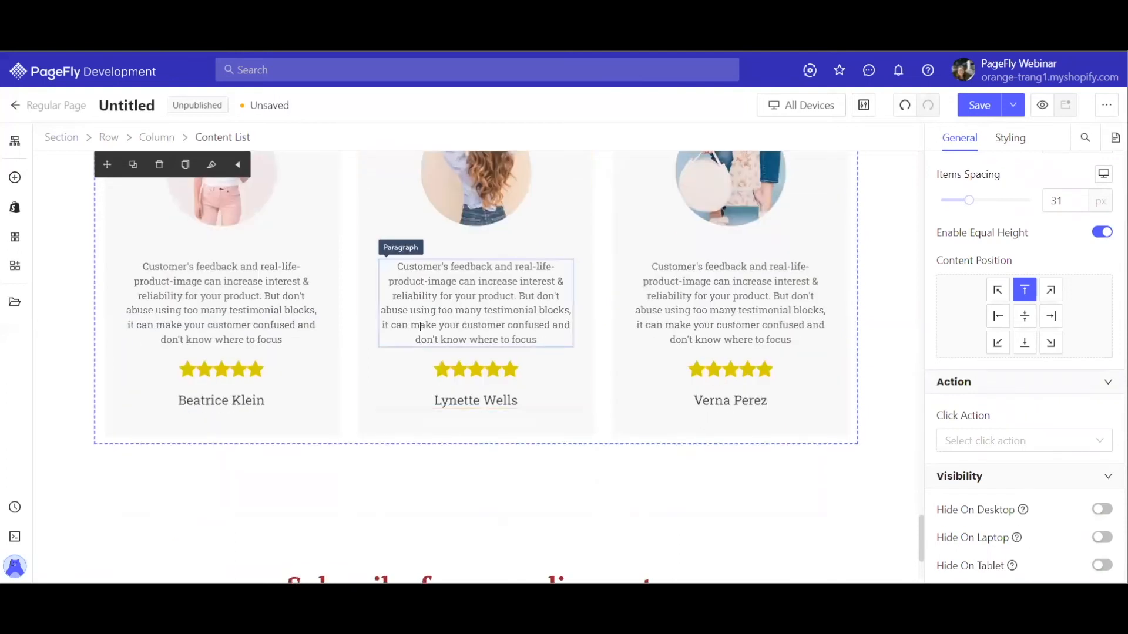
scroll(391, 357, down, 6)
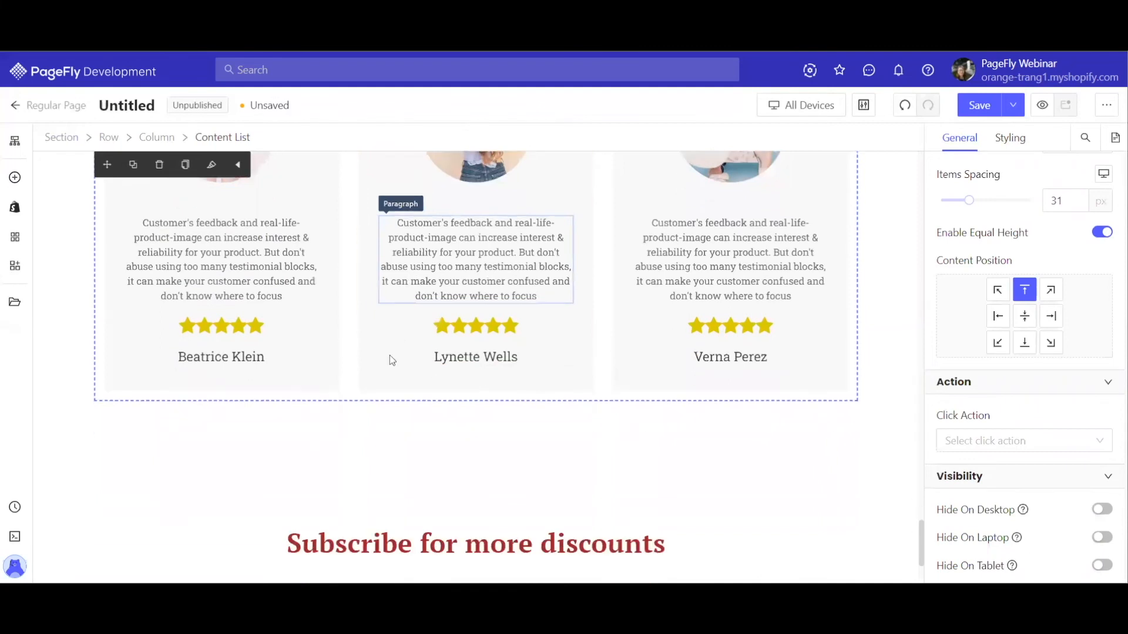
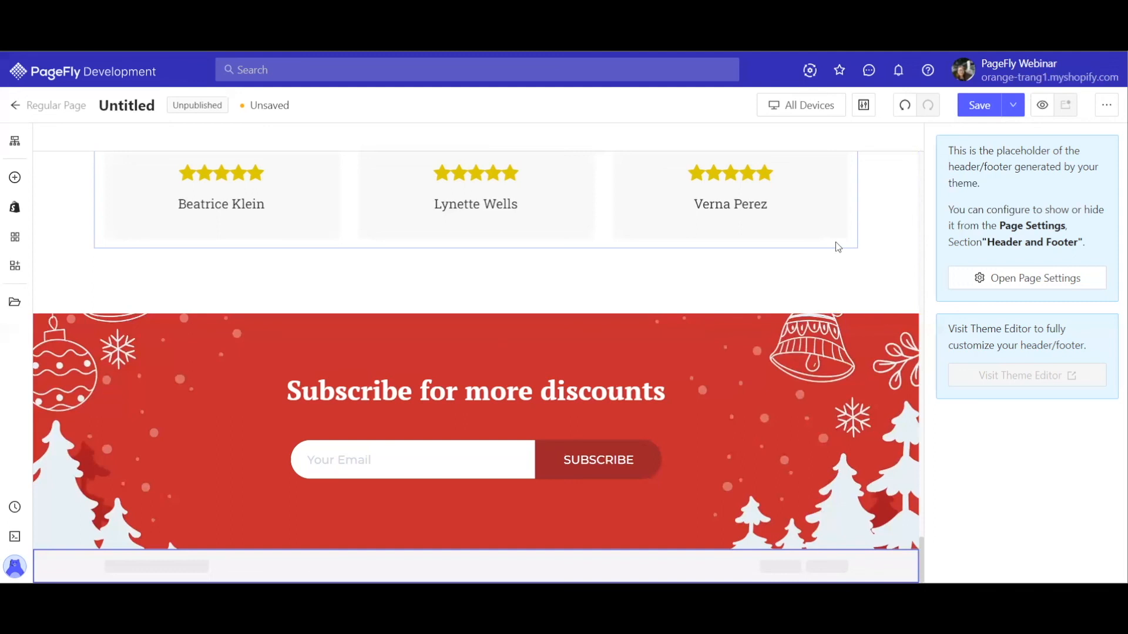
Step: Look over the page sections between the footer and the hero, and check the available publishing options
scroll(711, 233, up, 10)
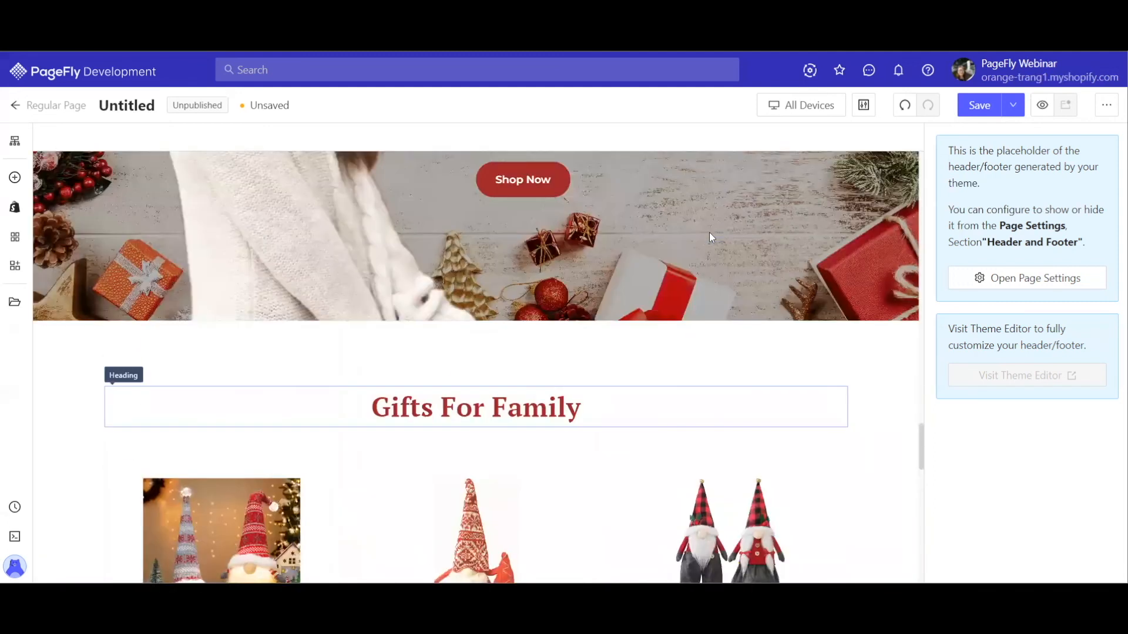
scroll(709, 231, up, 5)
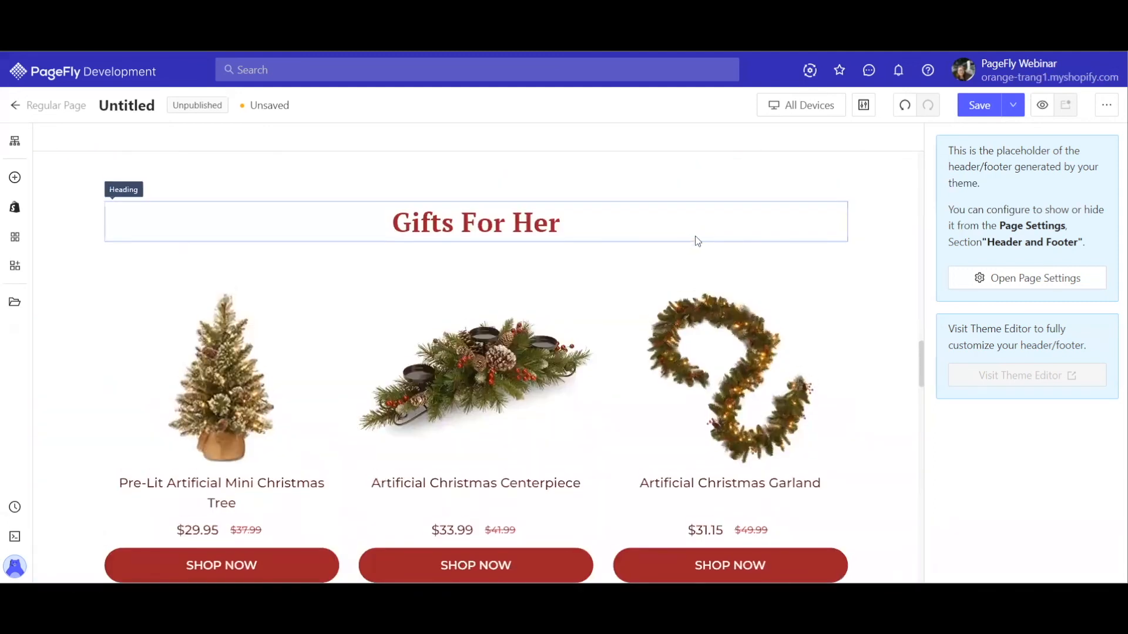
scroll(696, 241, up, 5)
scroll(702, 281, up, 5)
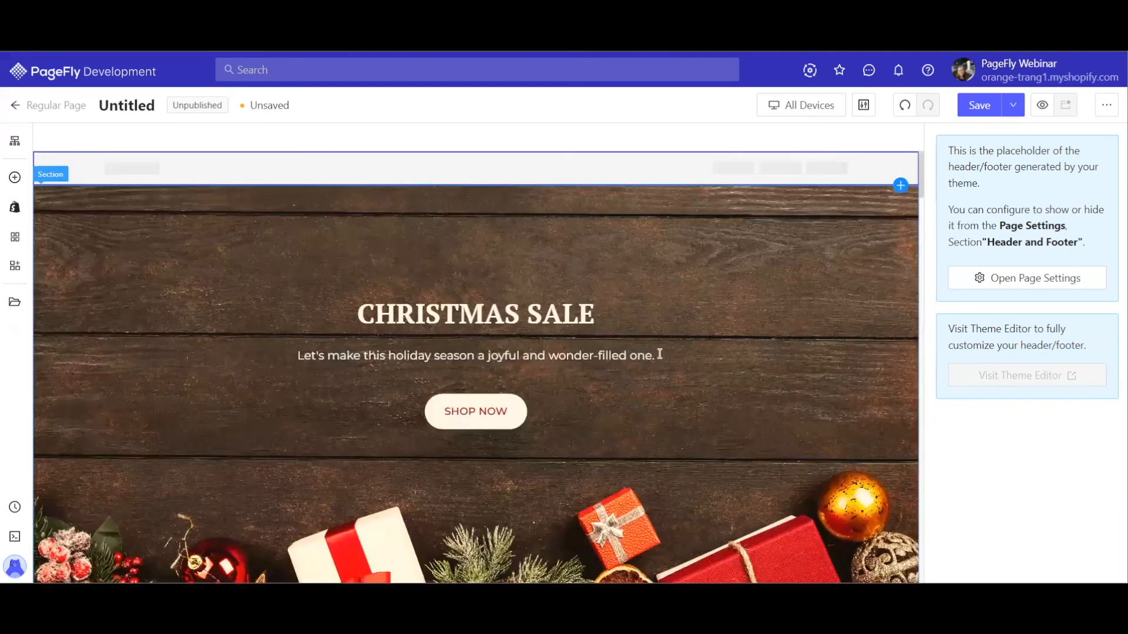
scroll(662, 368, down, 10)
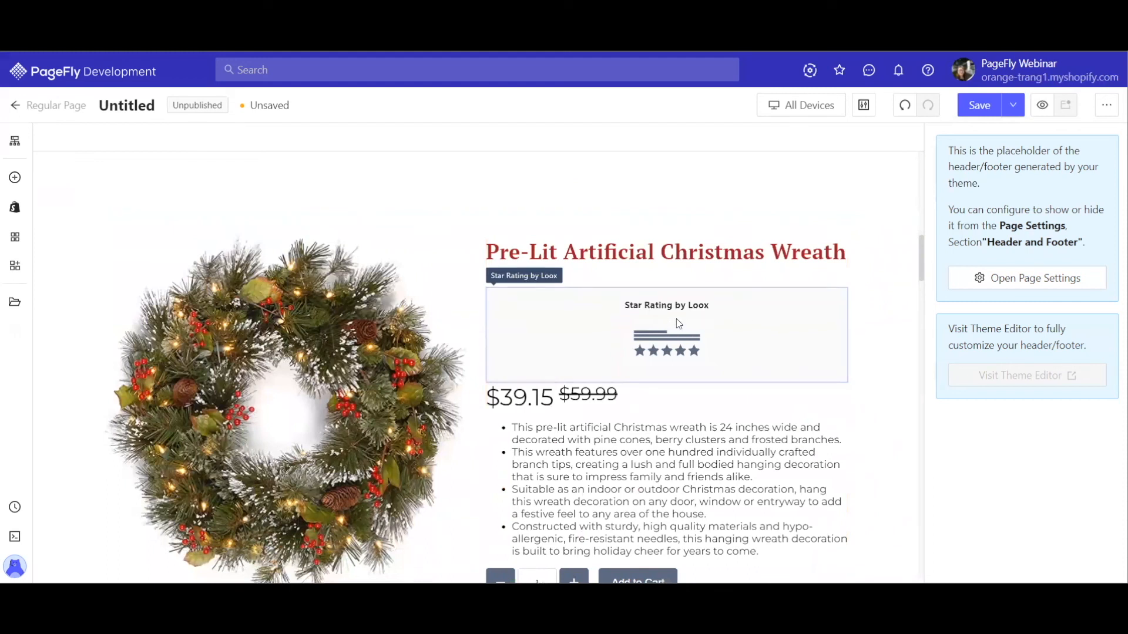
click(1022, 110)
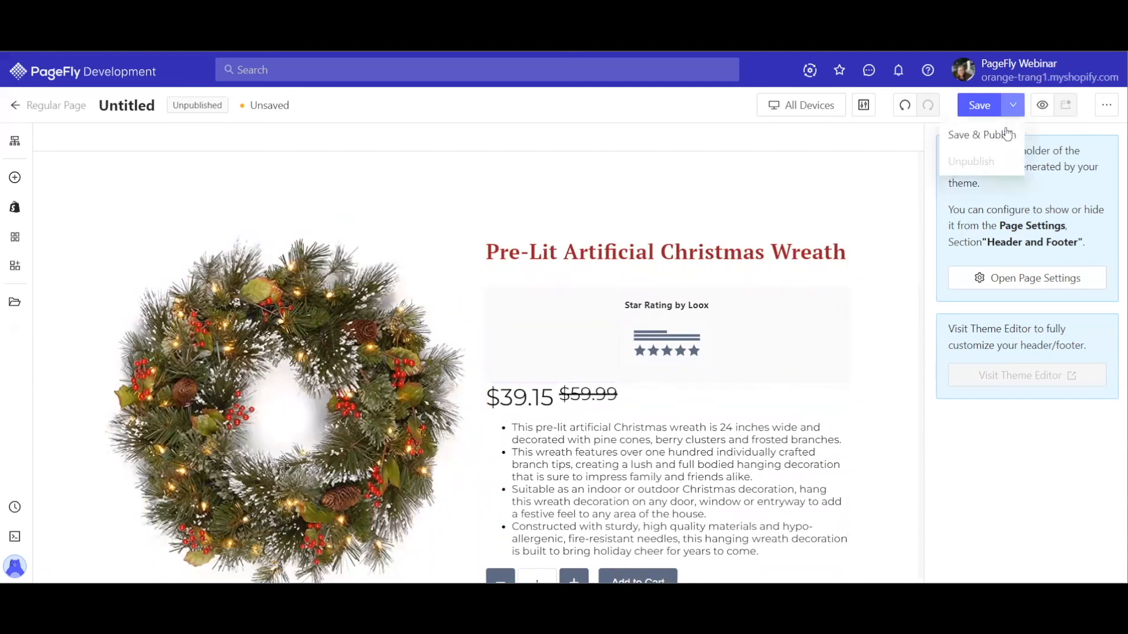
click(928, 136)
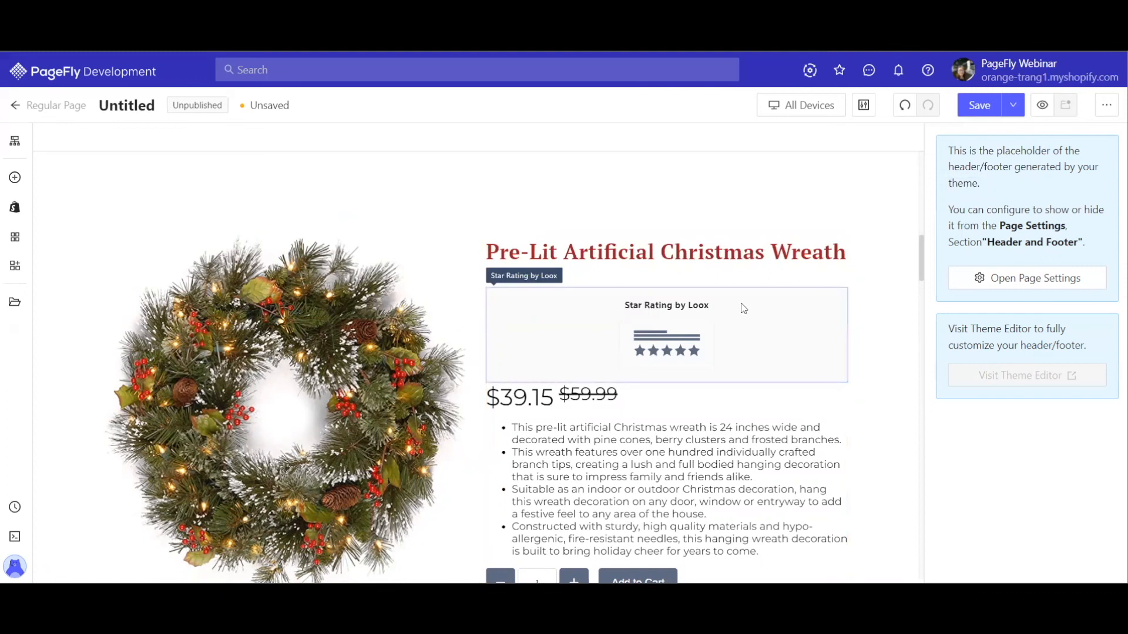
Step: Return to the hero at the start of the page and change the device view to Mobile
scroll(710, 304, up, 10)
scroll(710, 302, up, 2)
scroll(748, 233, down, 2)
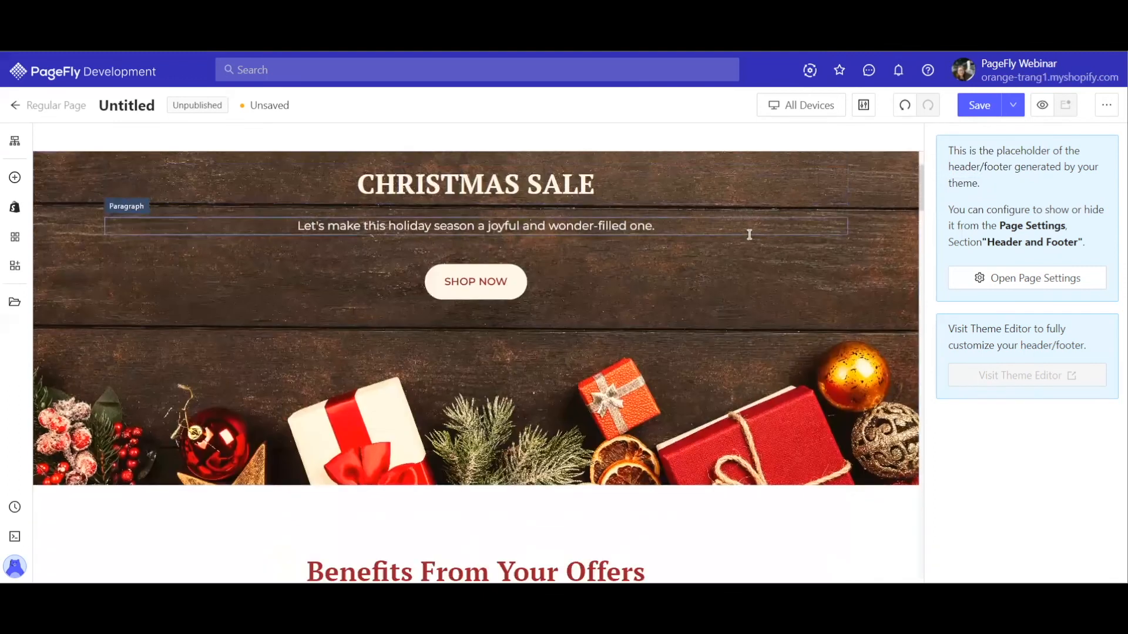
scroll(817, 144, up, 1)
scroll(818, 128, up, 1)
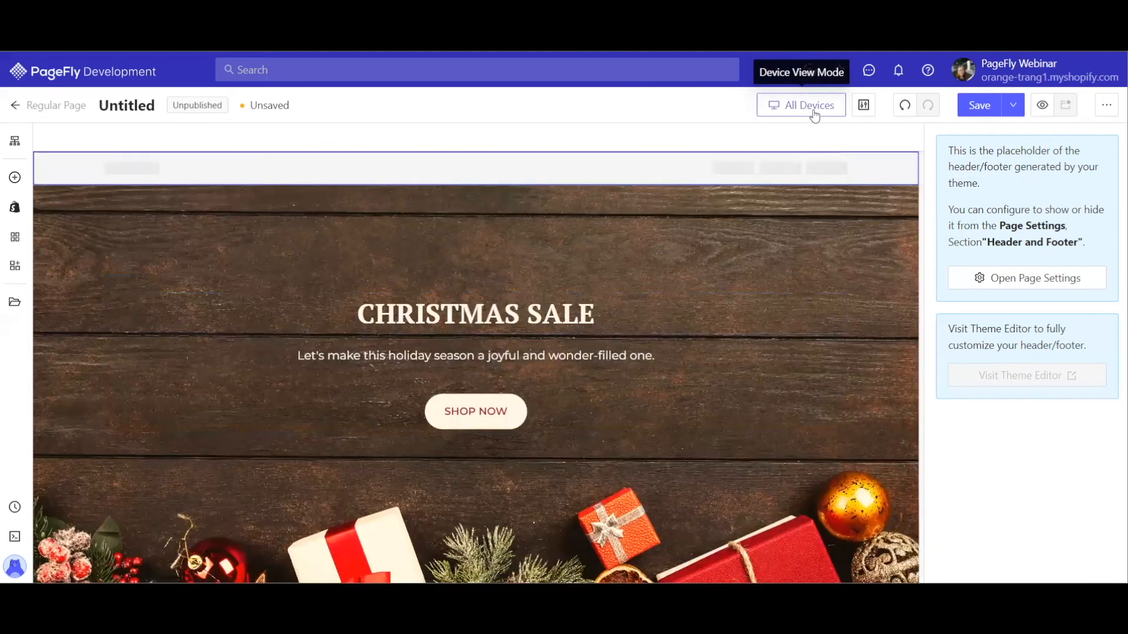
click(811, 109)
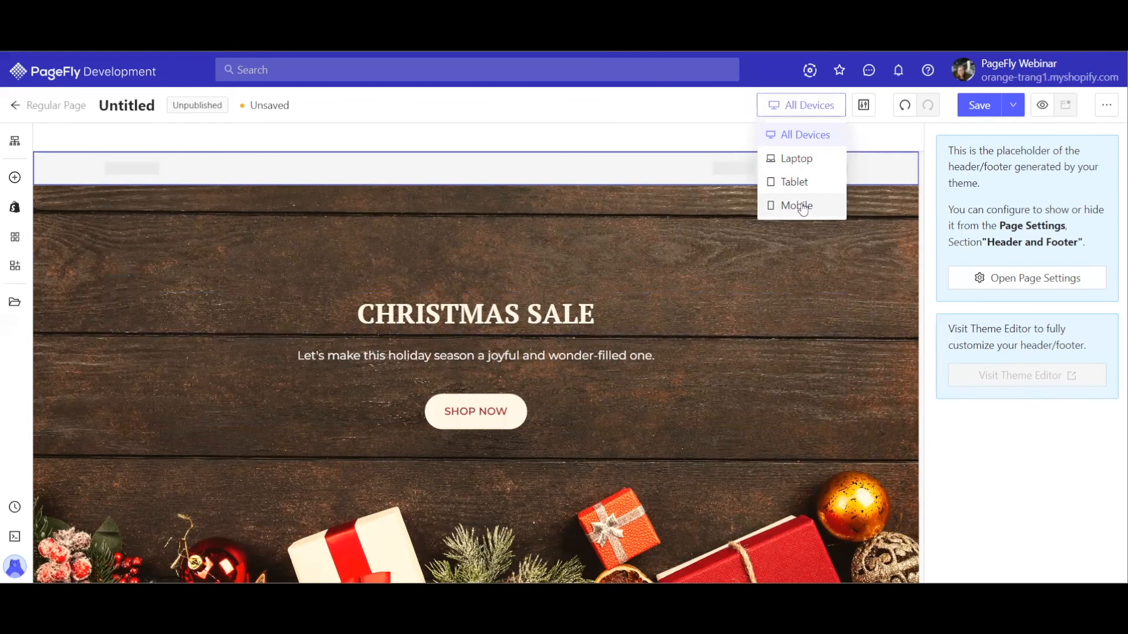
click(802, 206)
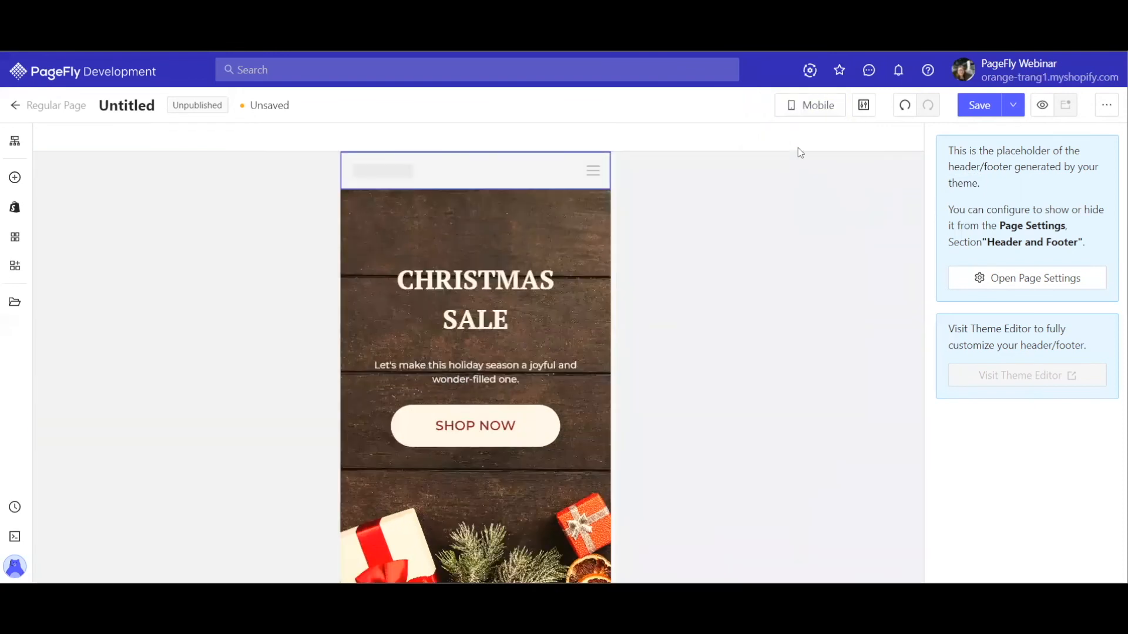
click(819, 107)
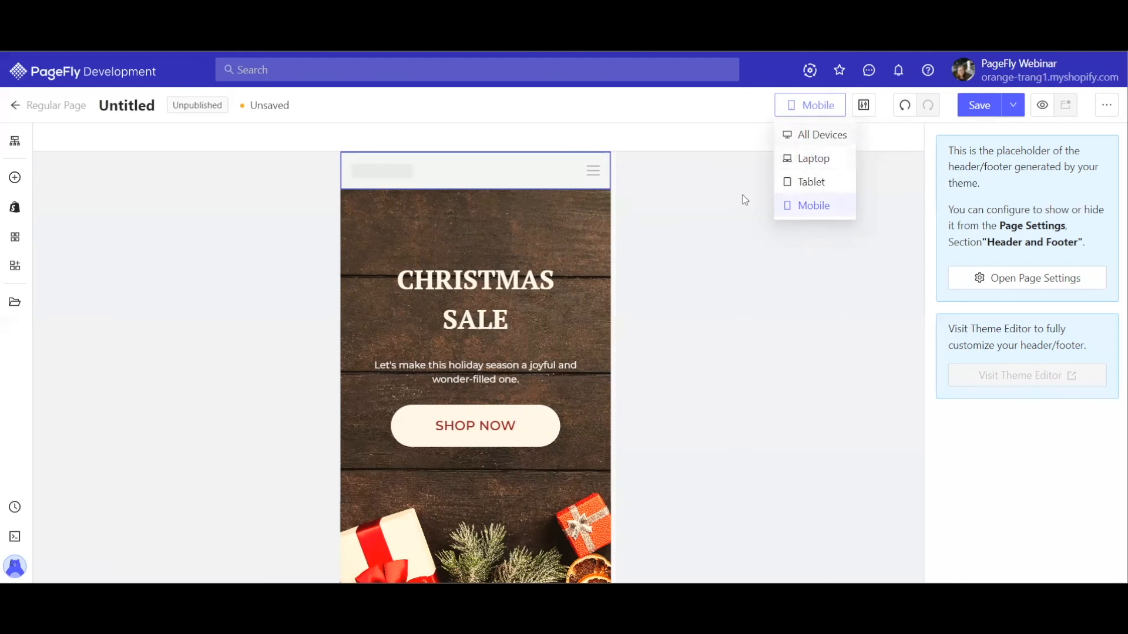
click(682, 196)
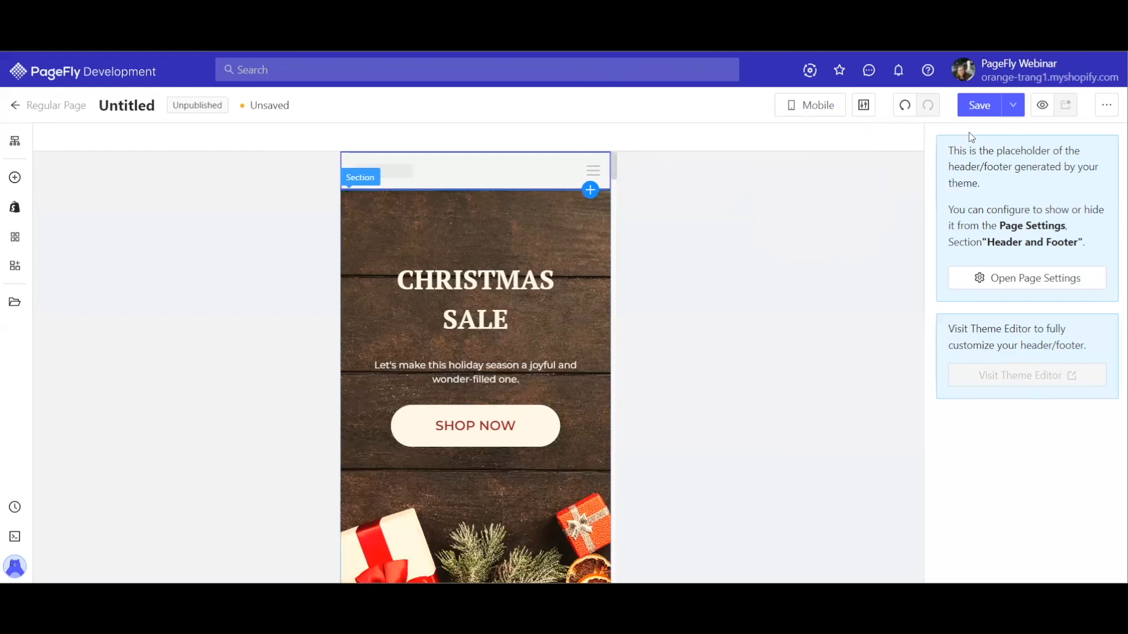
Step: Set the bottom padding of the hero section to 200 px for the mobile view
scroll(960, 244, up, 5)
scroll(999, 194, up, 10)
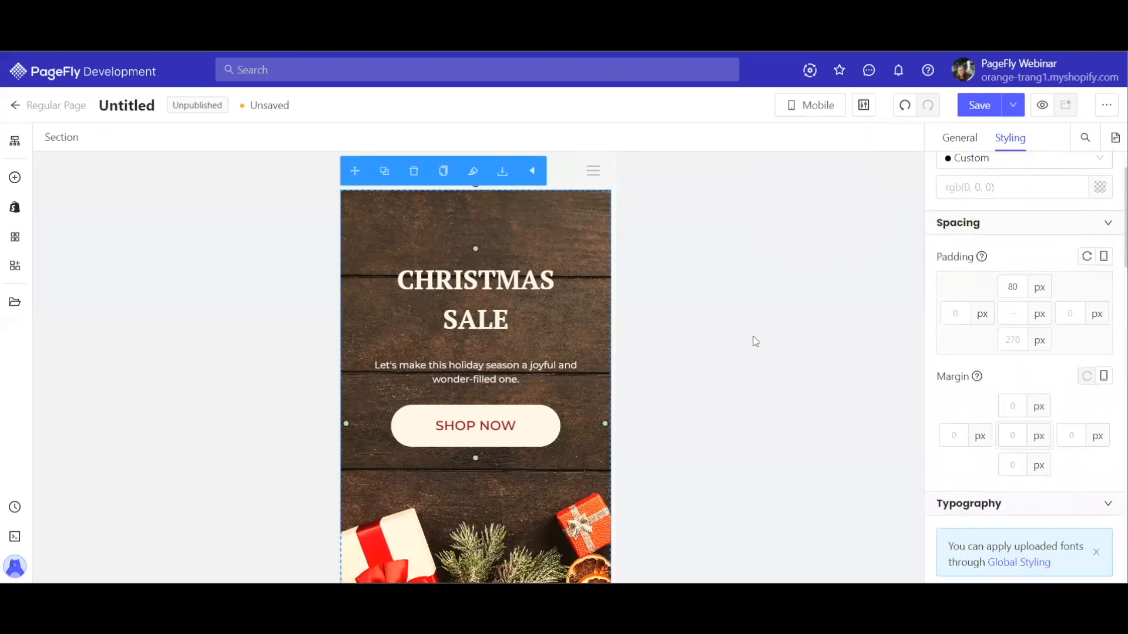
scroll(540, 331, down, 5)
scroll(540, 332, up, 5)
click(1015, 338)
key(Delete)
key(Delete)
text(00)
scroll(504, 337, down, 5)
scroll(504, 337, up, 5)
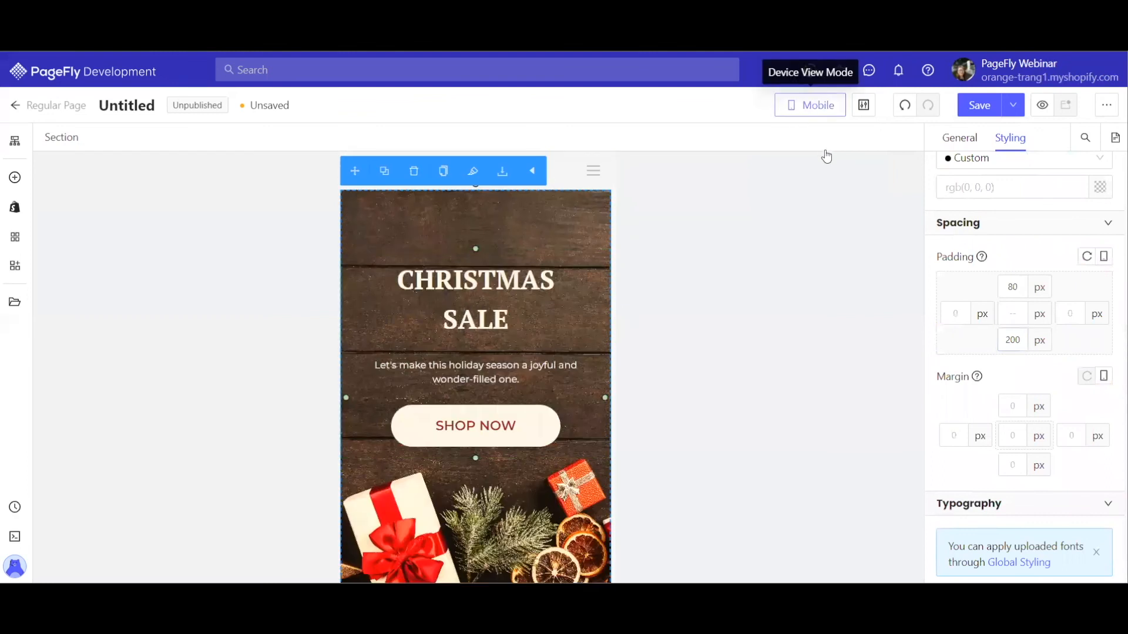
Step: Compare the hero section's padding in the All Devices view with the Mobile view
click(810, 105)
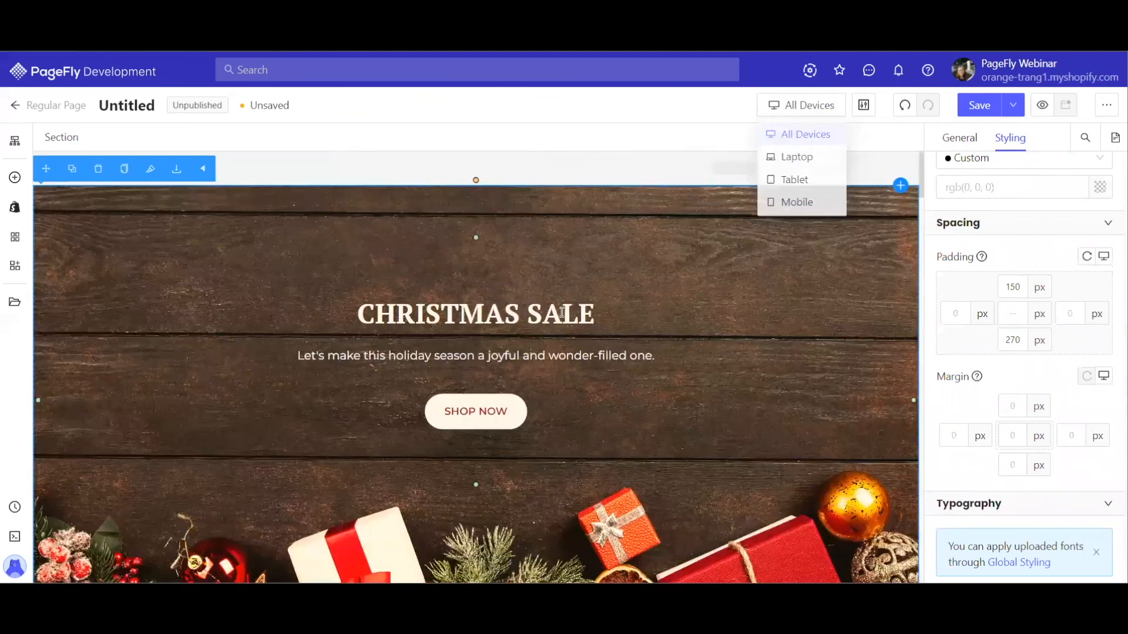
click(819, 106)
click(796, 205)
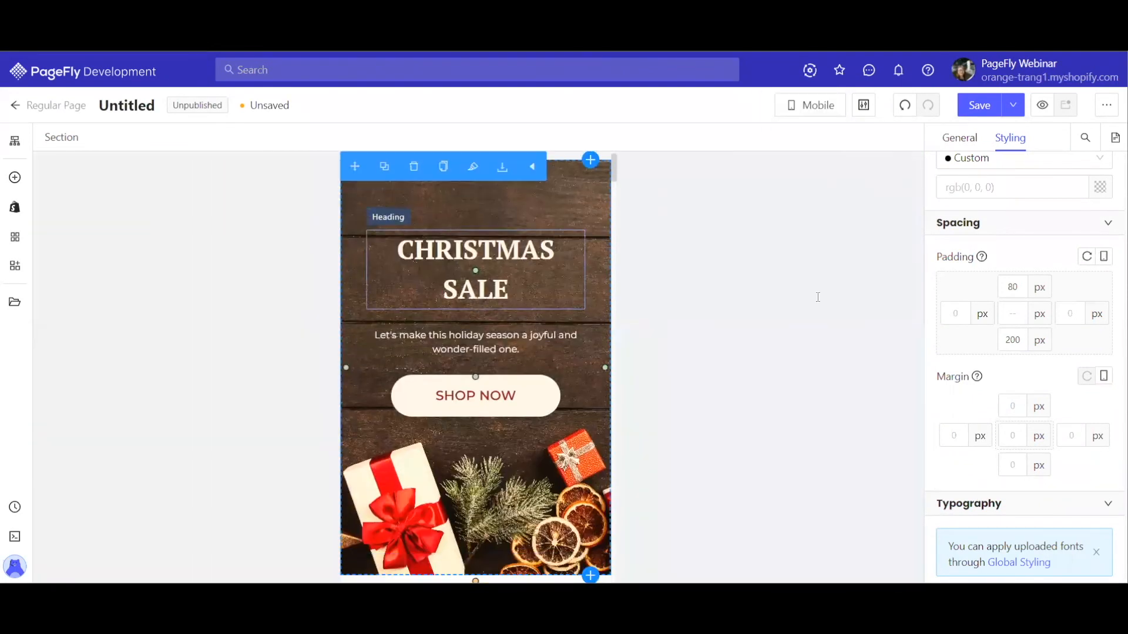
Step: Set the font size of the hero's CHRISTMAS SALE heading to 46 px for the mobile view
scroll(1052, 325, down, 9)
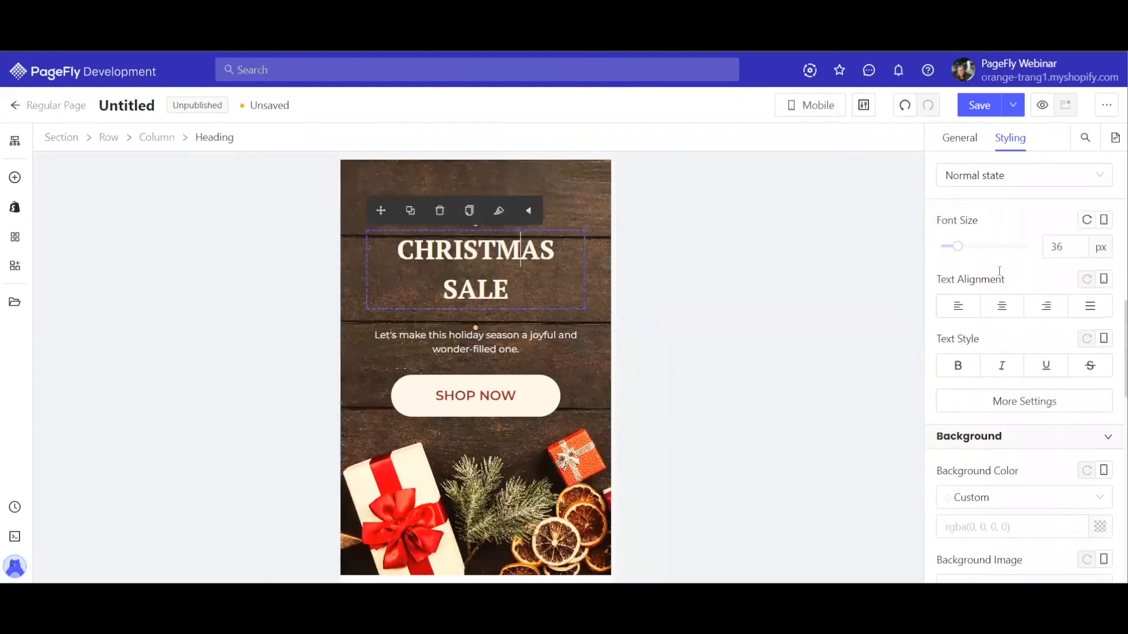
click(964, 245)
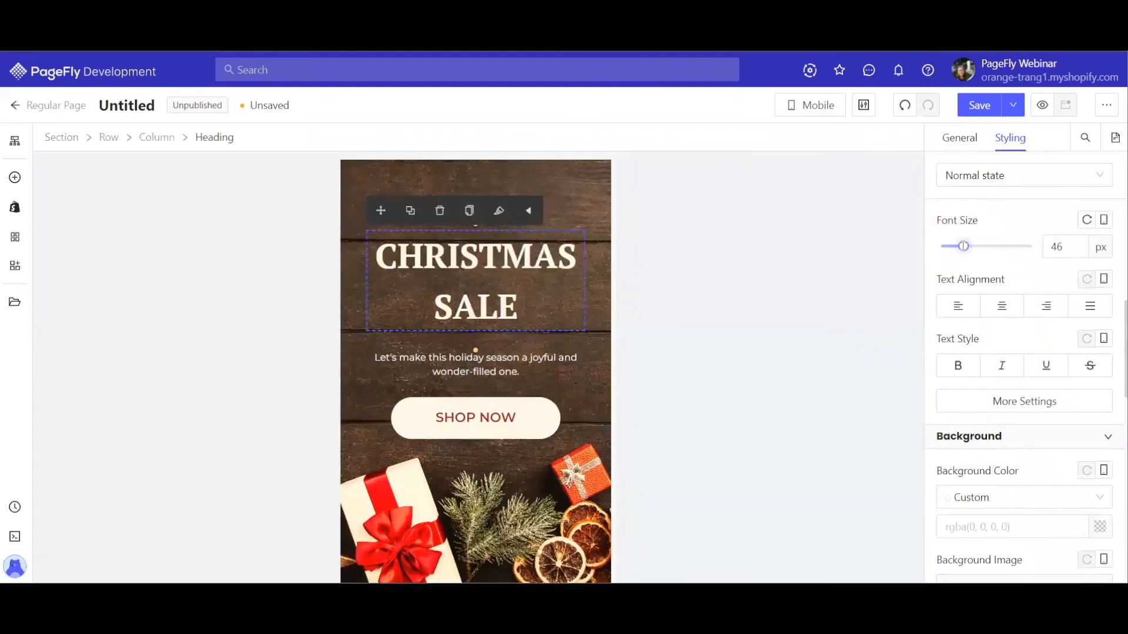
Step: Check the heading's font size in the All Devices view and its options for hiding it on specific devices
click(802, 109)
click(791, 141)
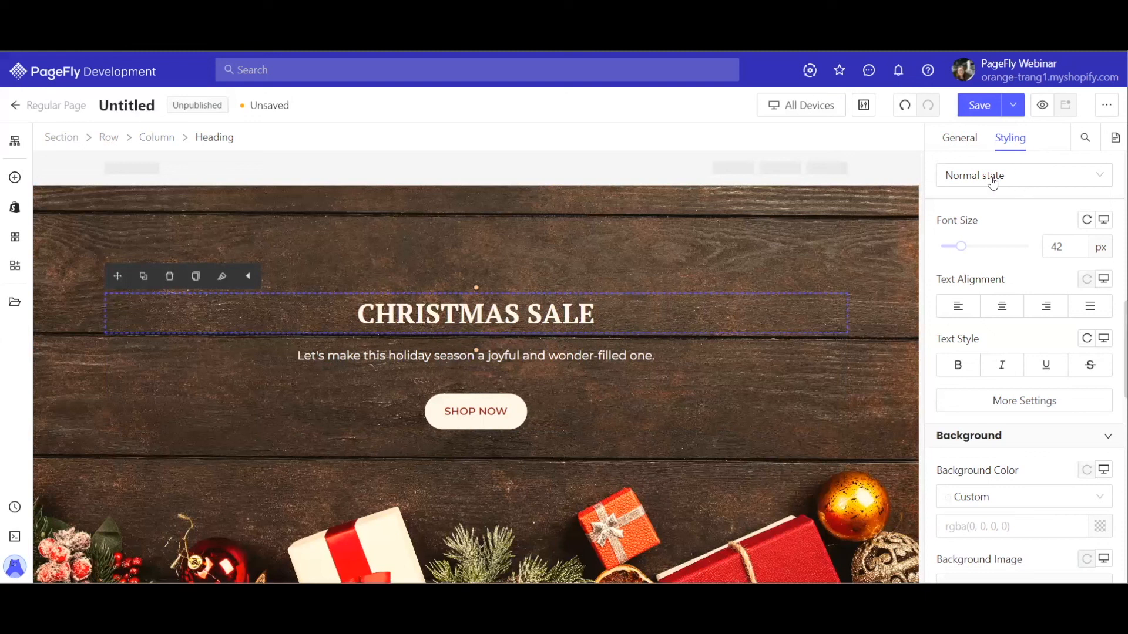
click(970, 141)
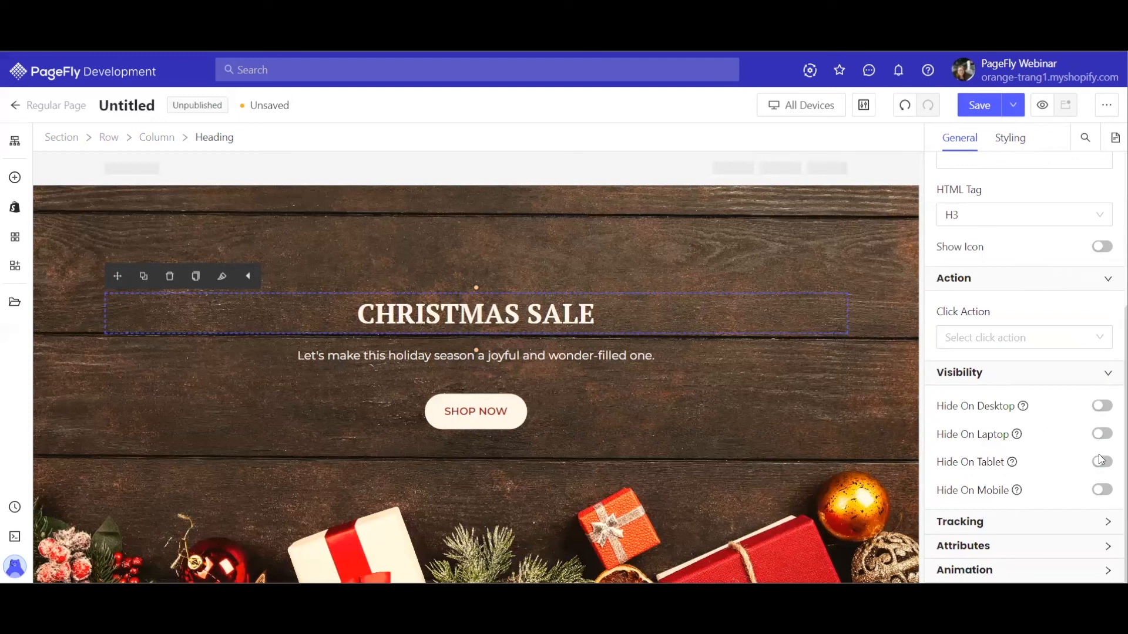
Step: Publish the page with the page title "webinar example"
click(1012, 106)
click(991, 135)
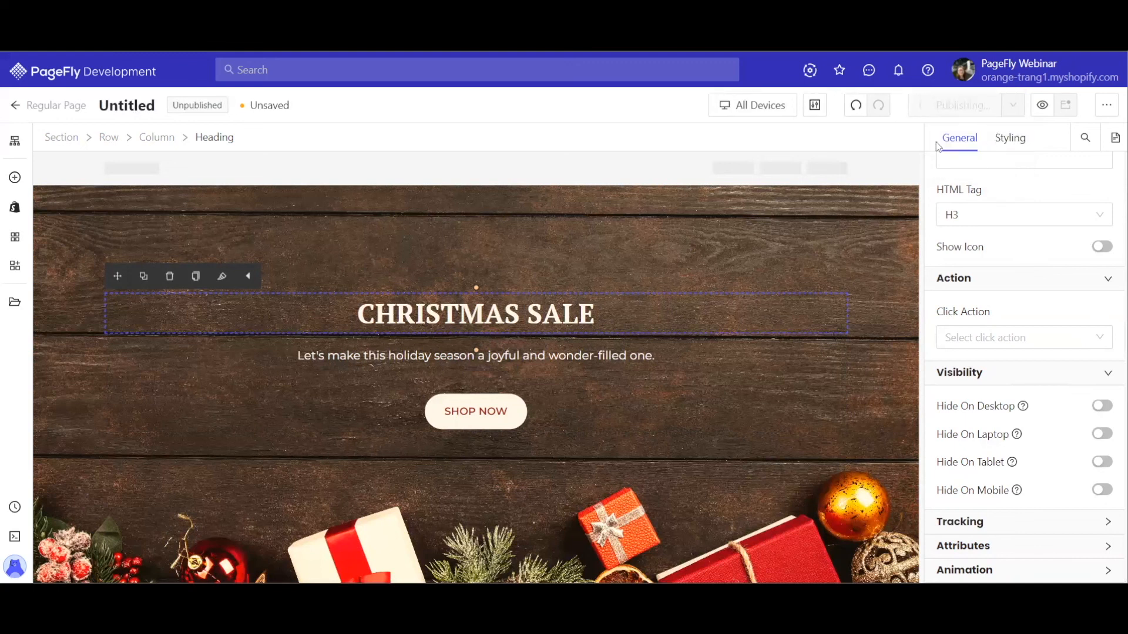
scroll(730, 291, down, 9)
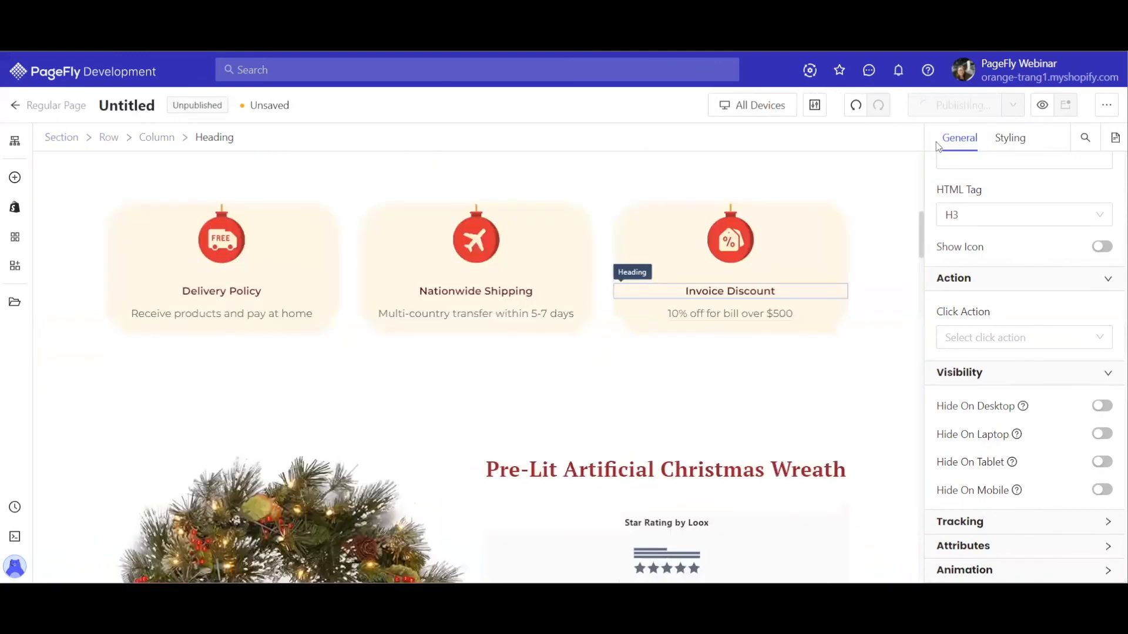
scroll(639, 335, down, 4)
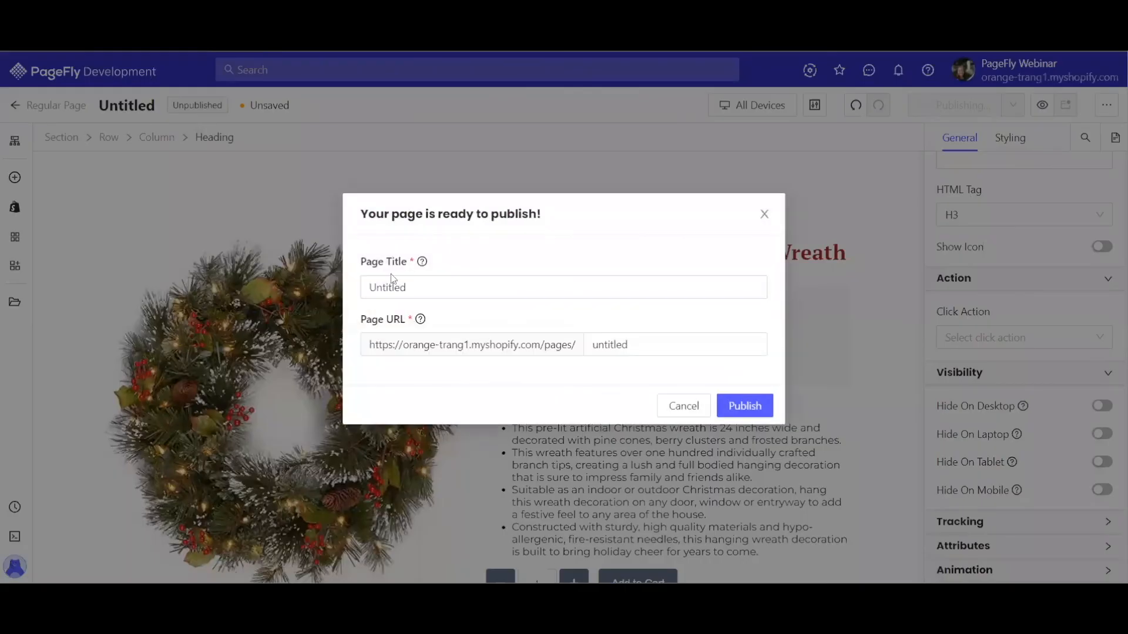
drag(394, 287, 429, 286)
double_click(428, 287)
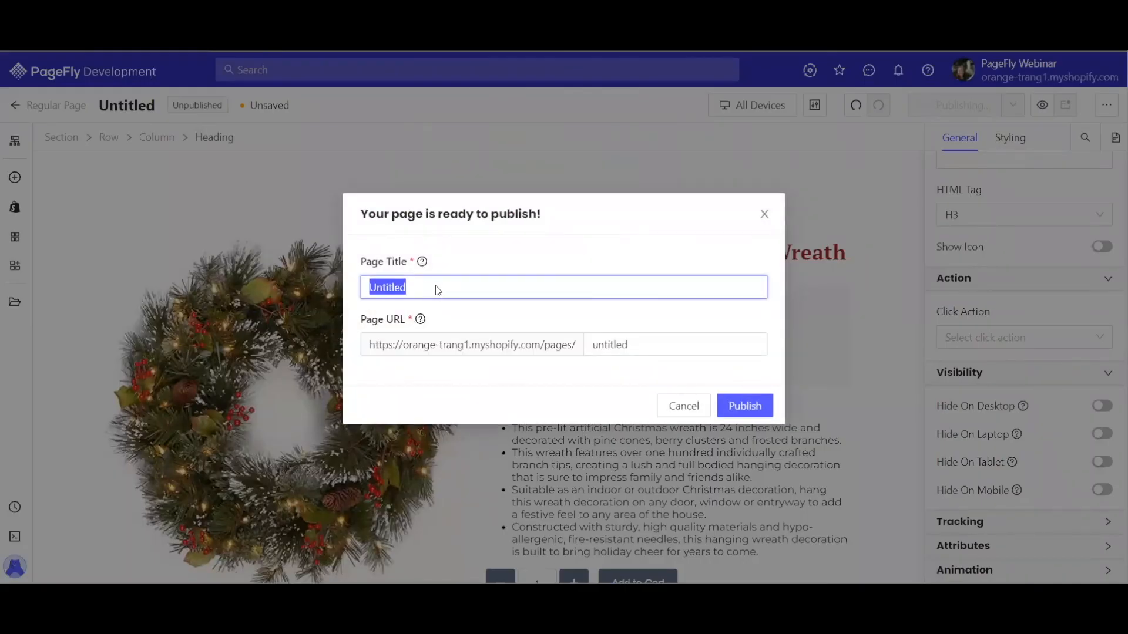
text(webinar example)
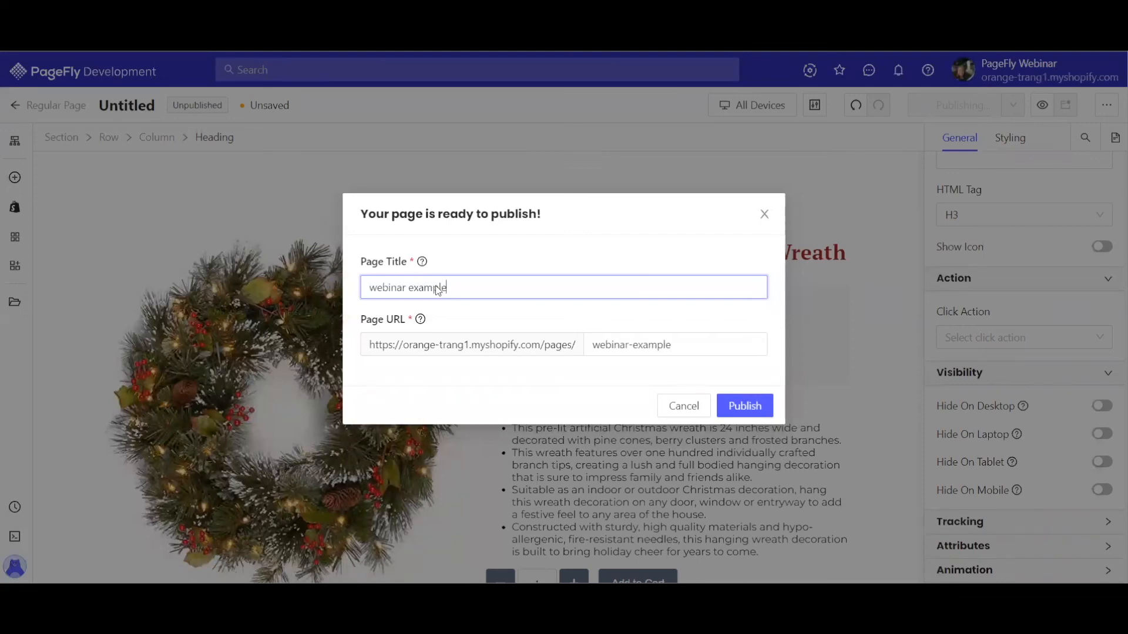
click(744, 407)
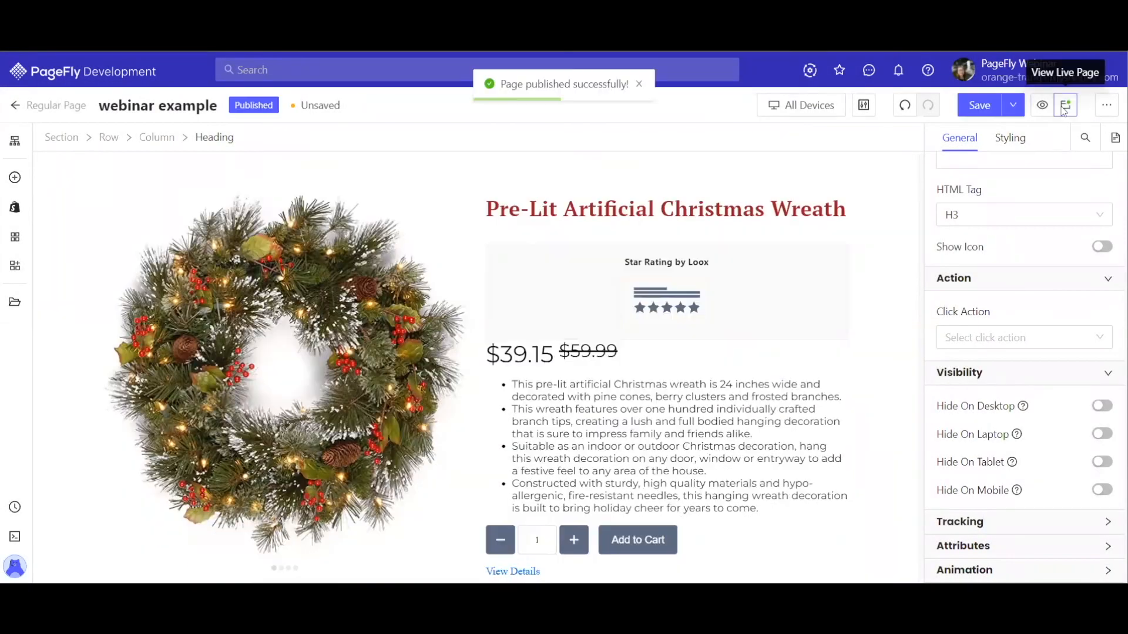
Step: Open the live page and look over it from the hero down to the Christmas wreath product section
click(1063, 110)
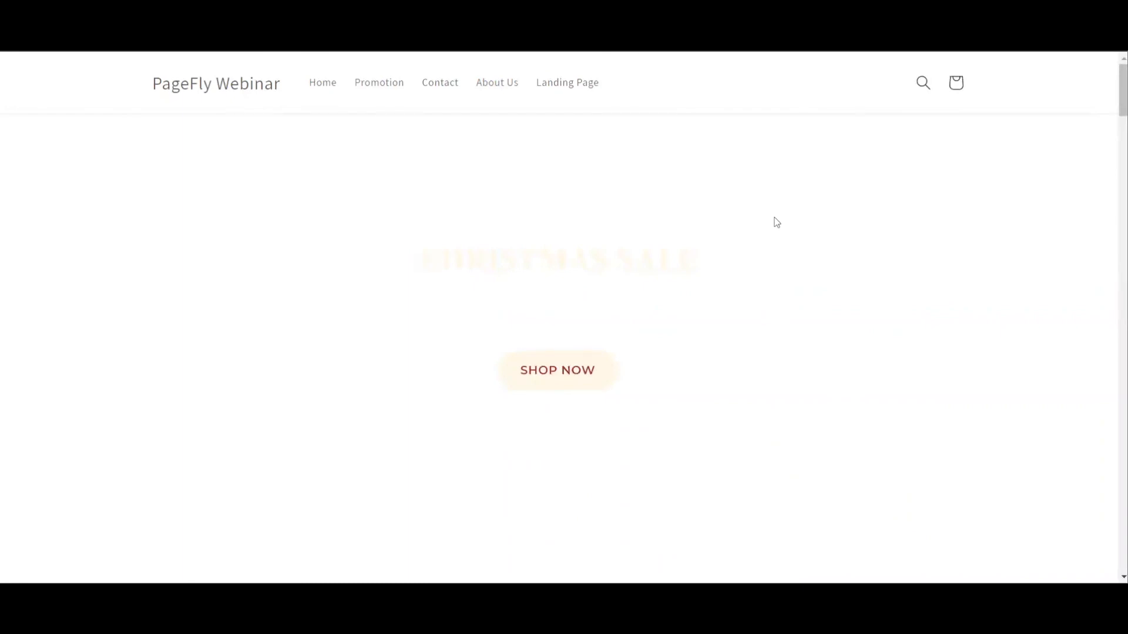
scroll(649, 241, down, 10)
scroll(629, 231, down, 4)
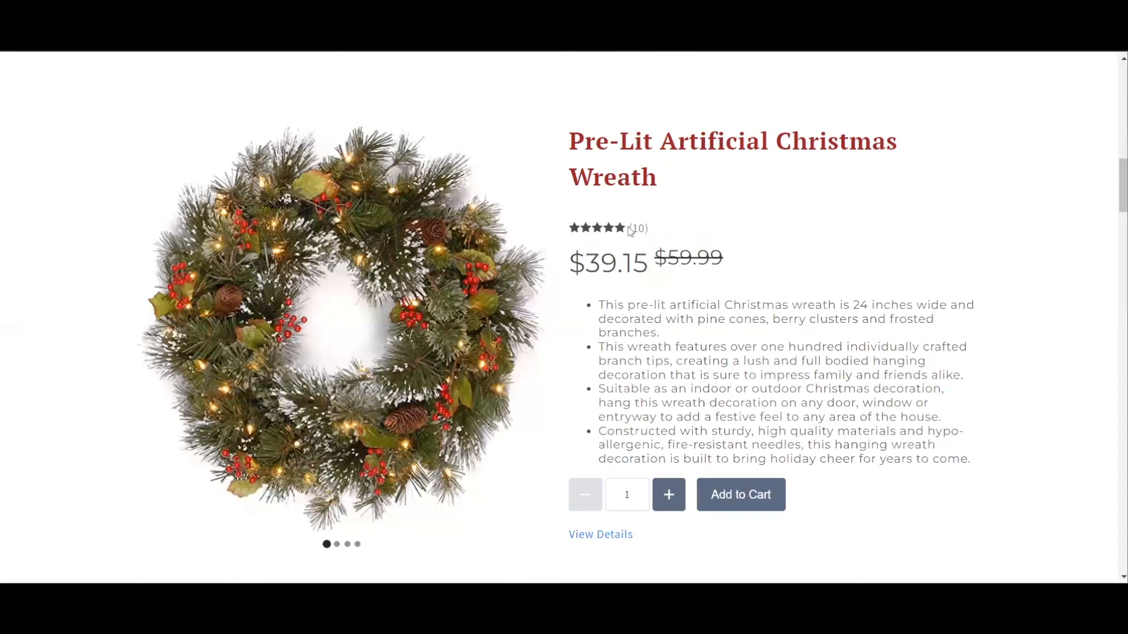